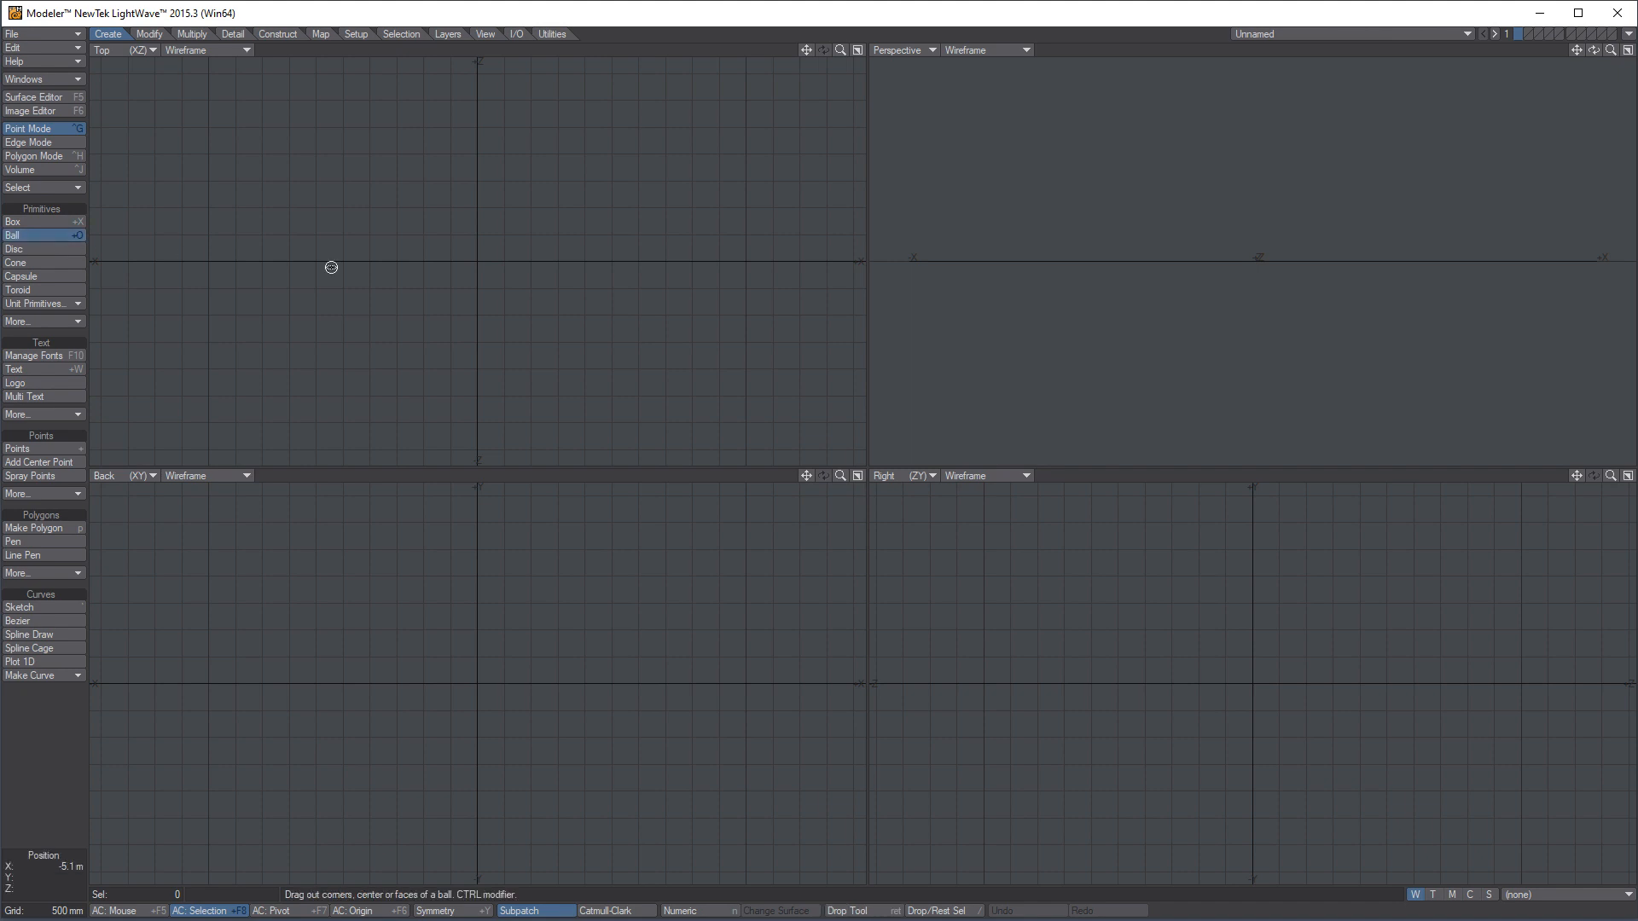
Create a globe ball at the origin with 24 sides, 12 segments and a 500 mm radius
key(n)
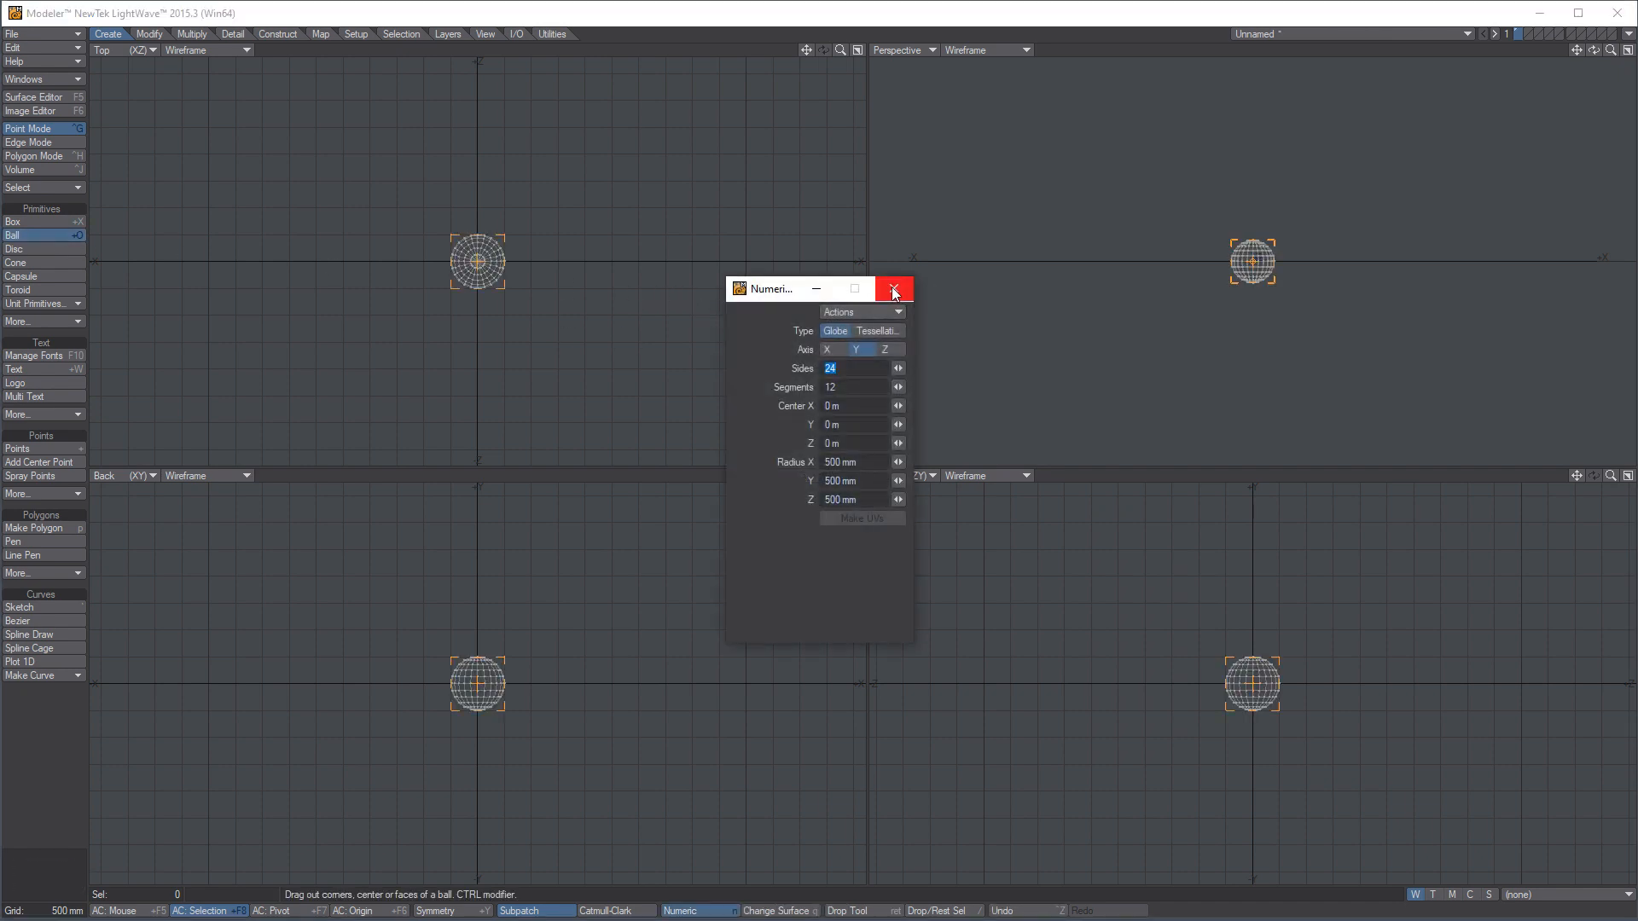
click(894, 289)
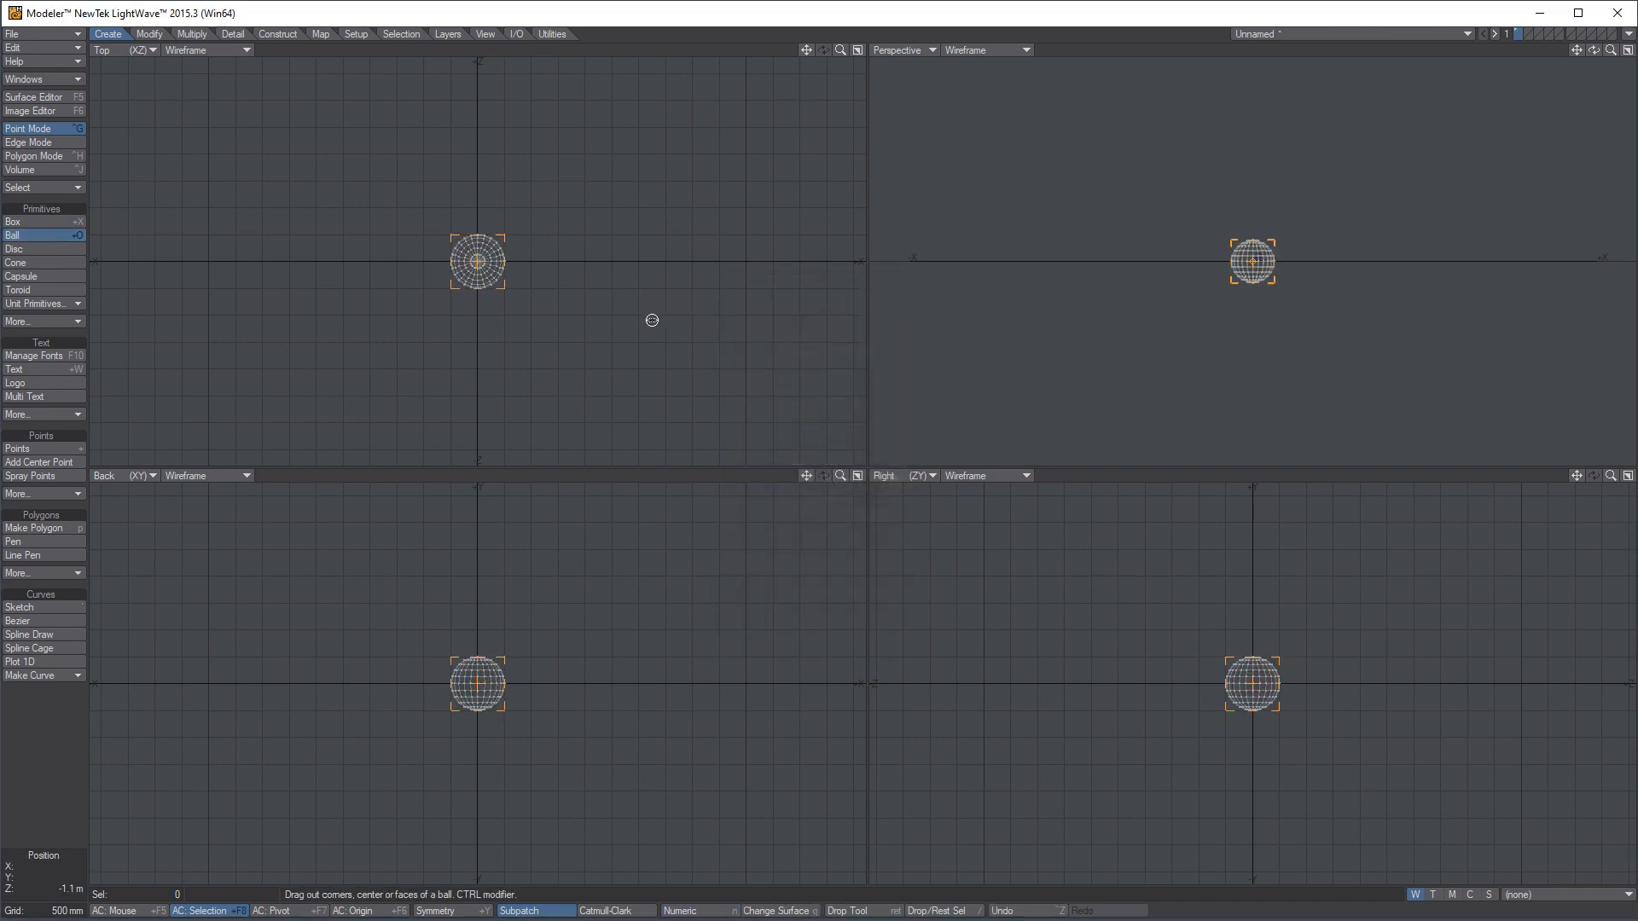
Start the FiberFX strand modeler on the ball and grow fibers over its surface
click(354, 35)
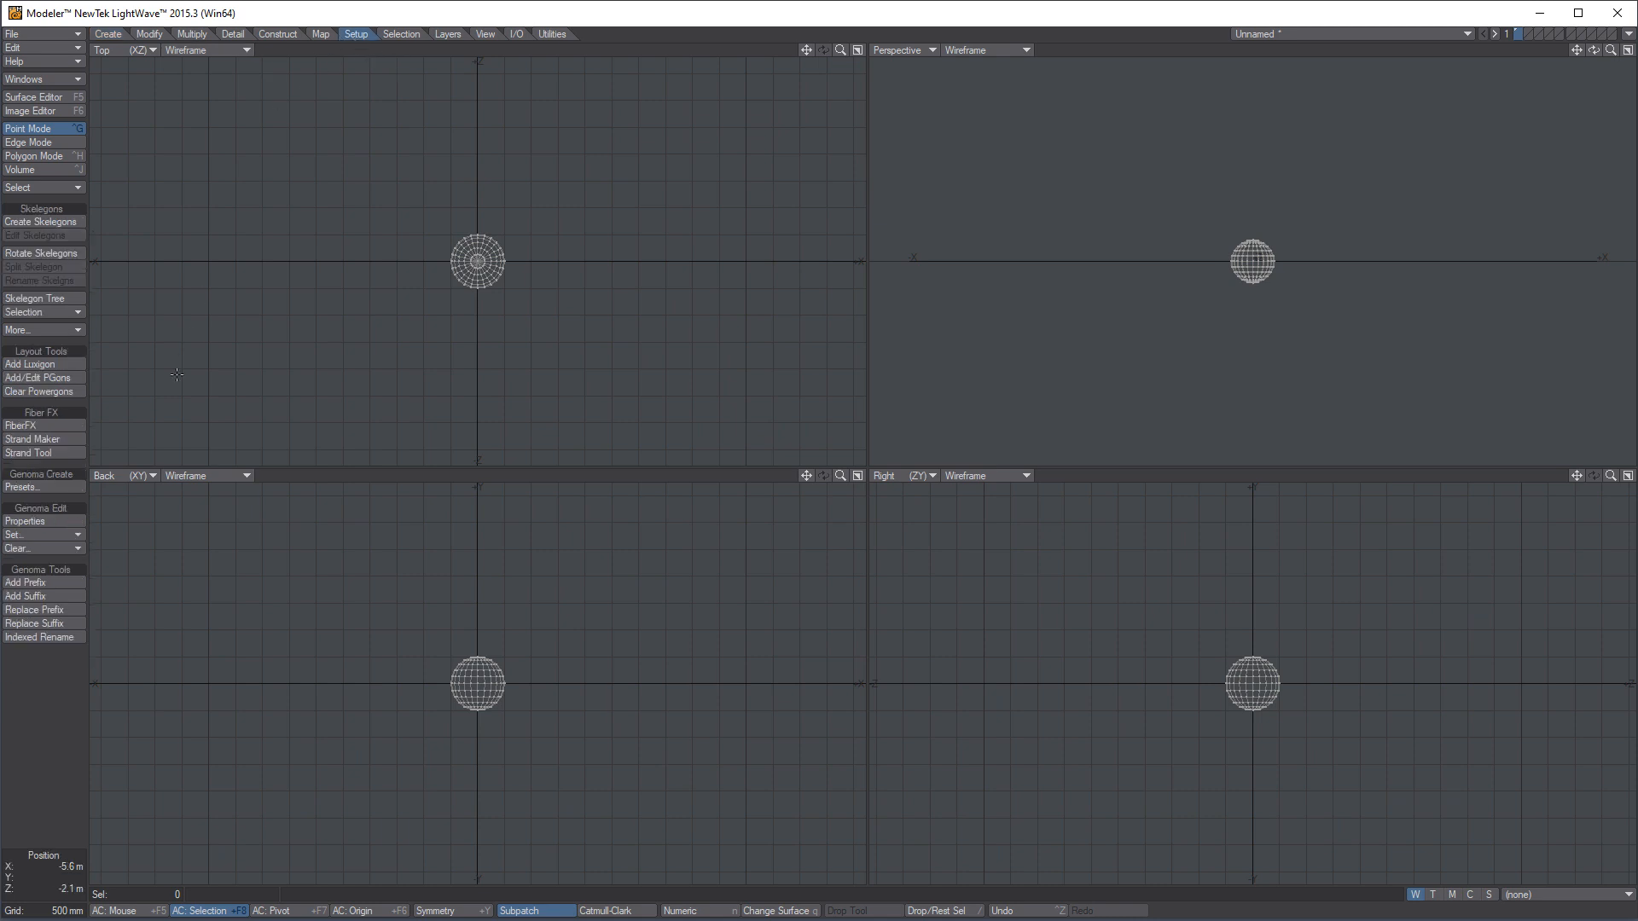
click(29, 425)
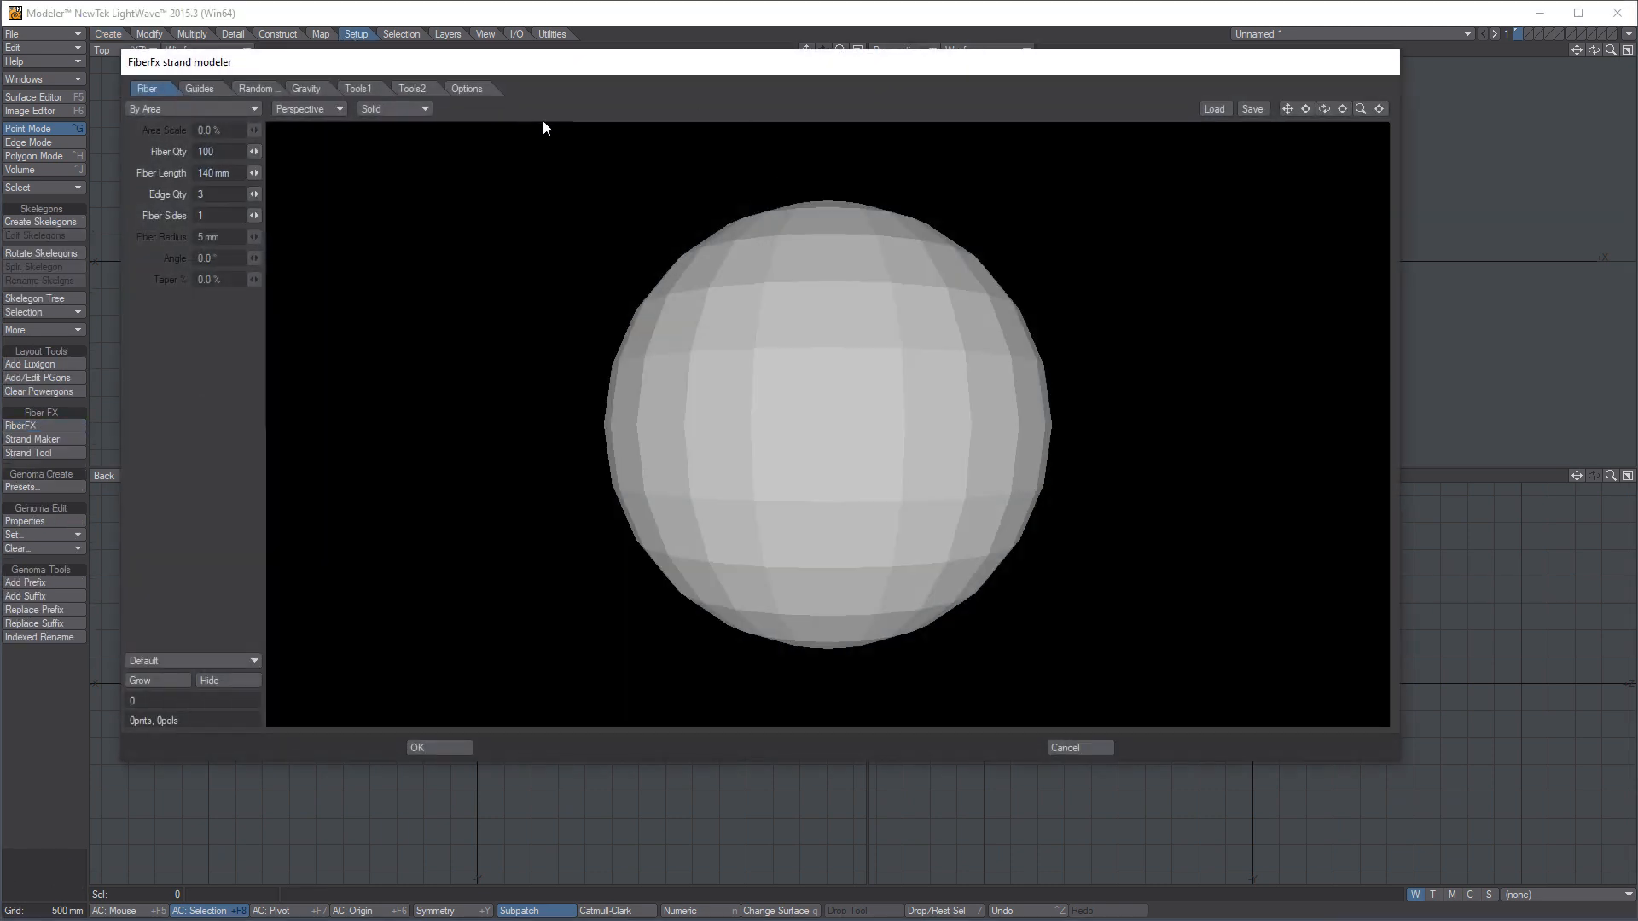
drag(1379, 111, 333, 183)
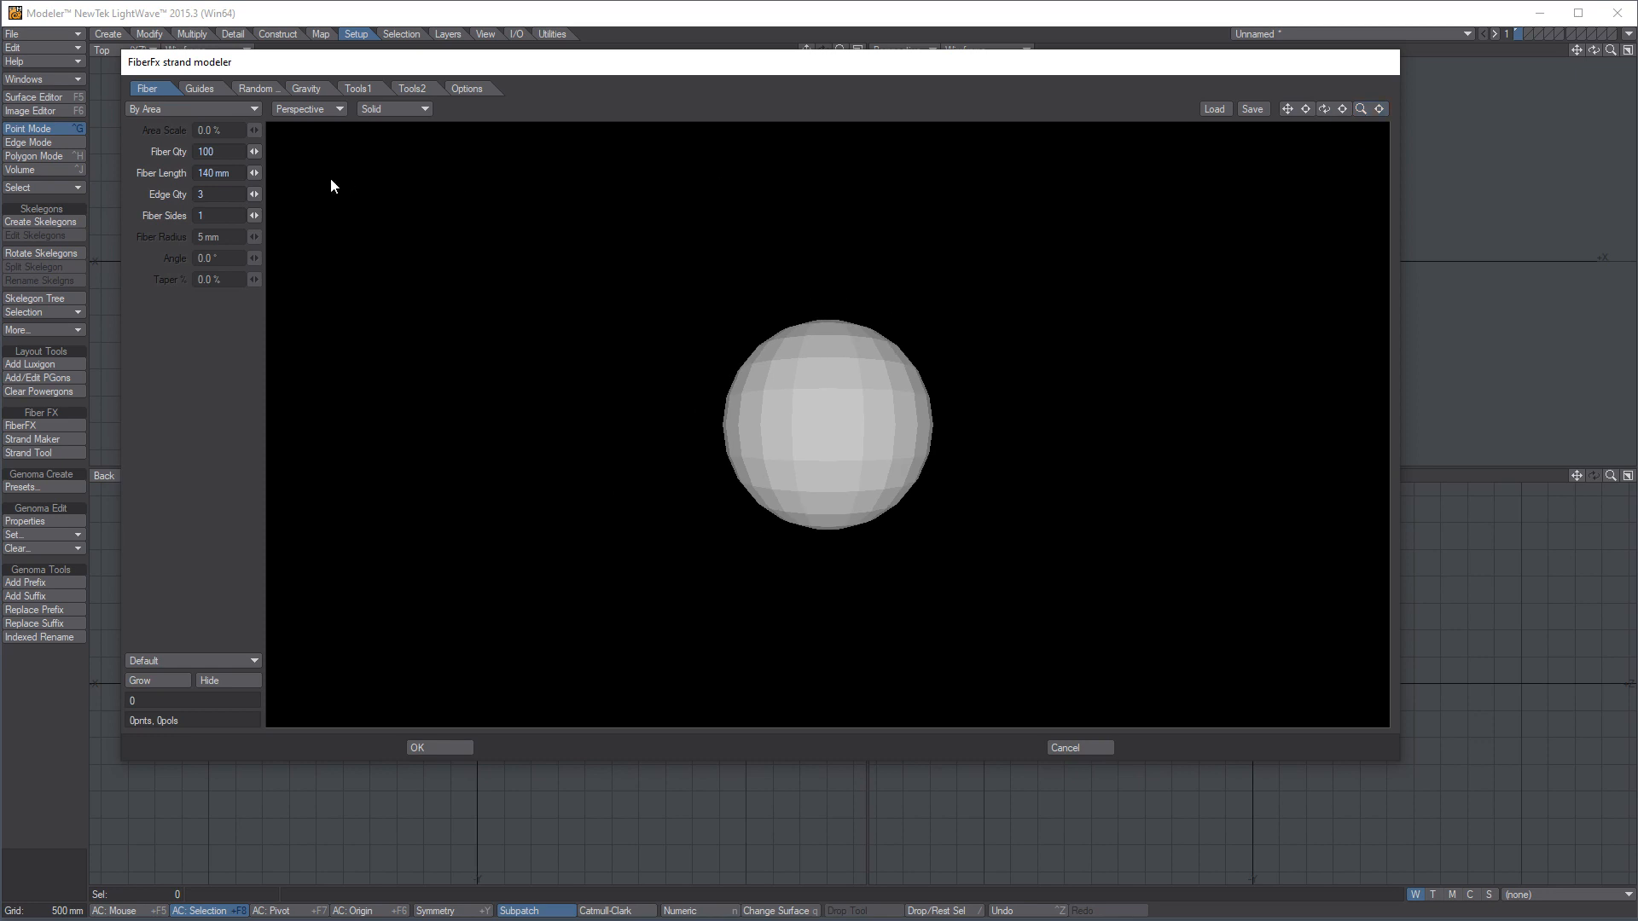
click(160, 679)
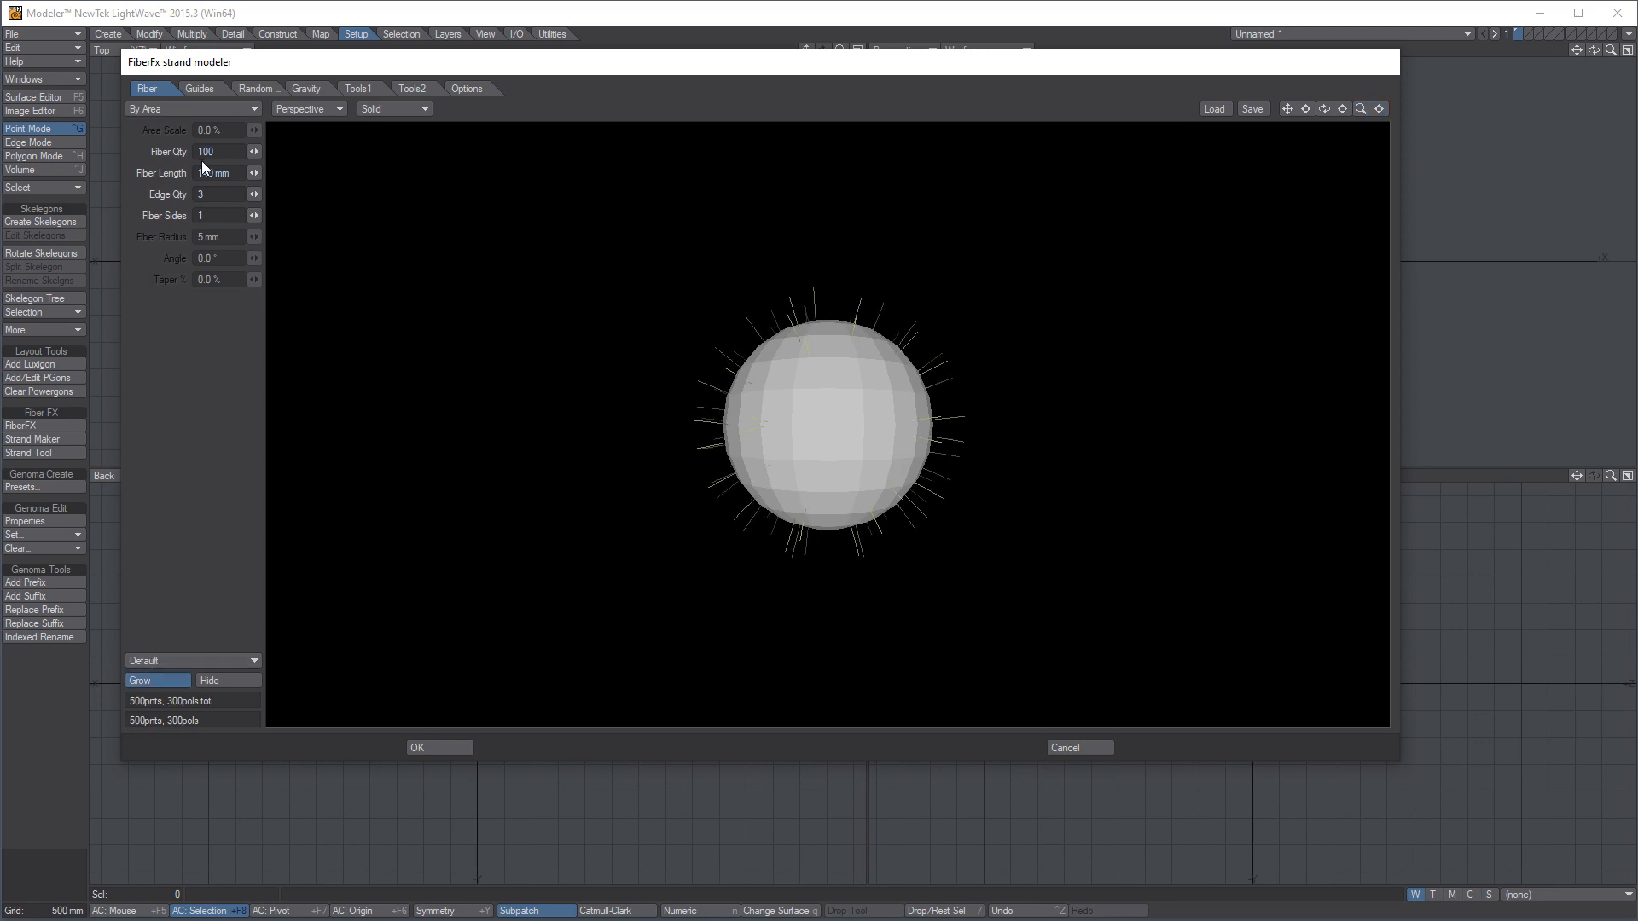
Set the fiber length to 1.2 m and the edge quantity to 10
drag(217, 172, 175, 176)
key(Delete)
key(Tab)
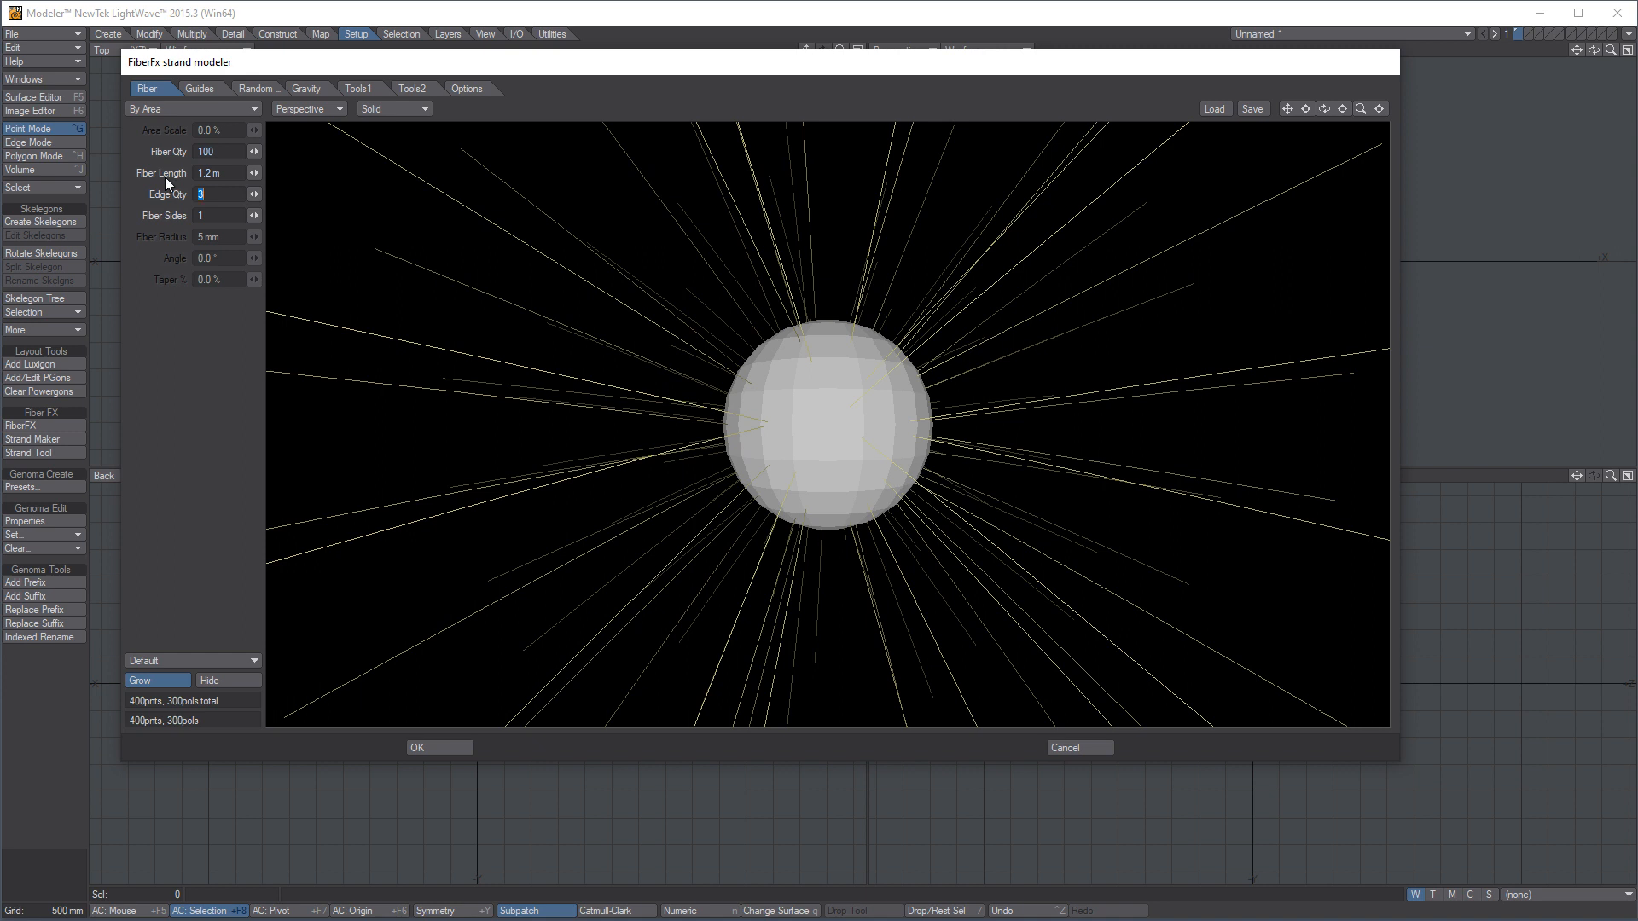
text(10)
key(Tab)
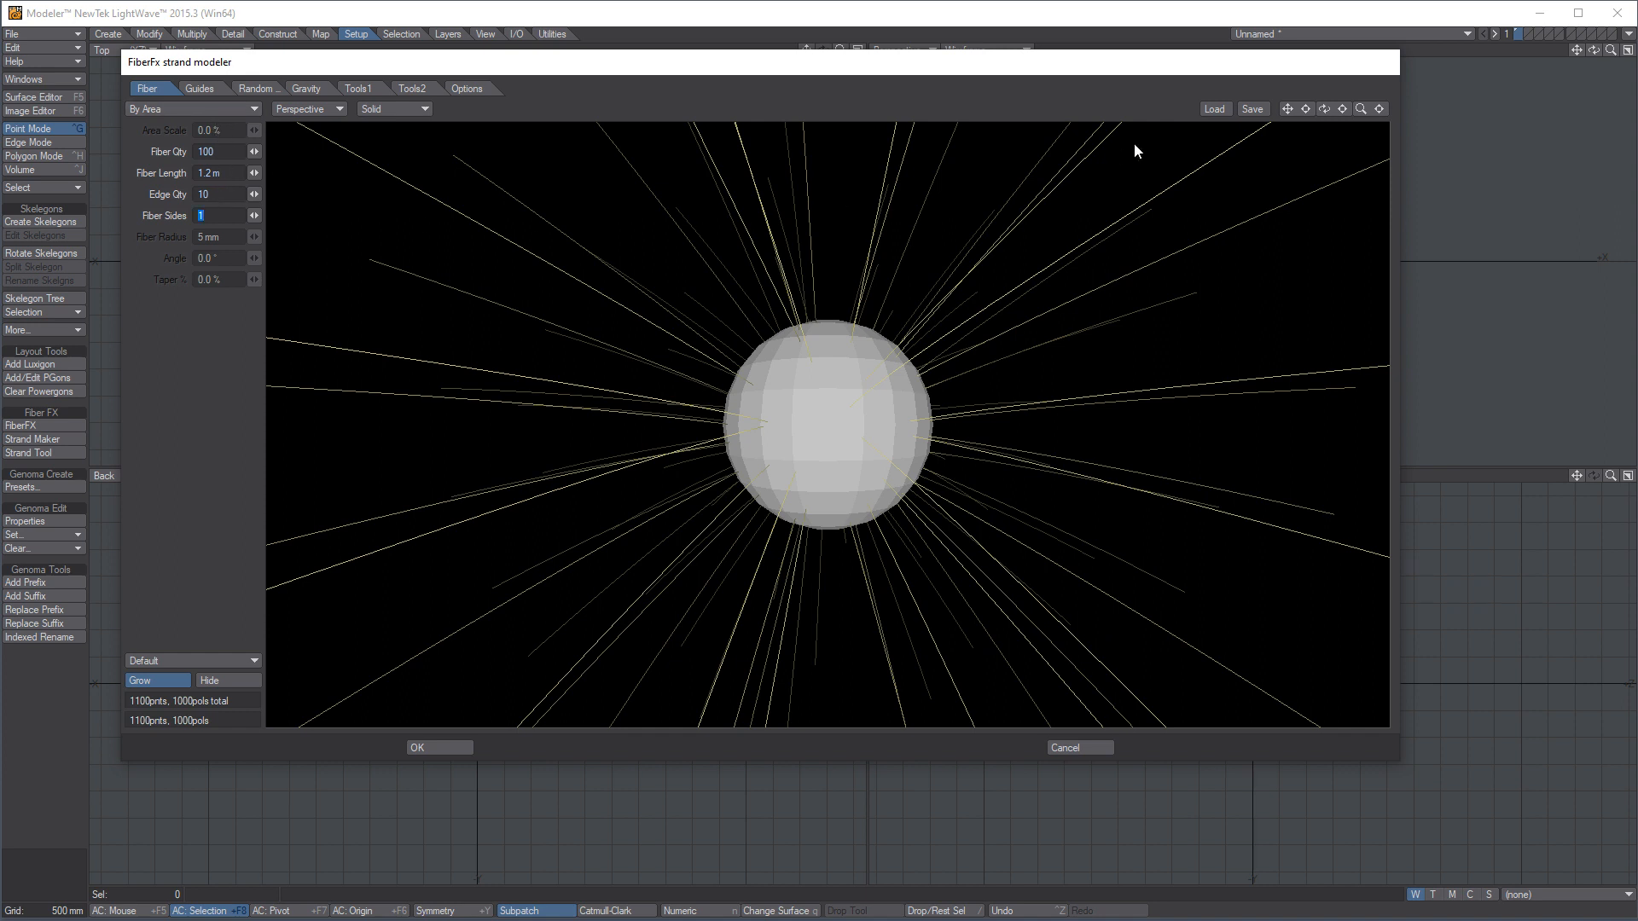
Randomize the fiber length by 25%
drag(1362, 110, 1237, 111)
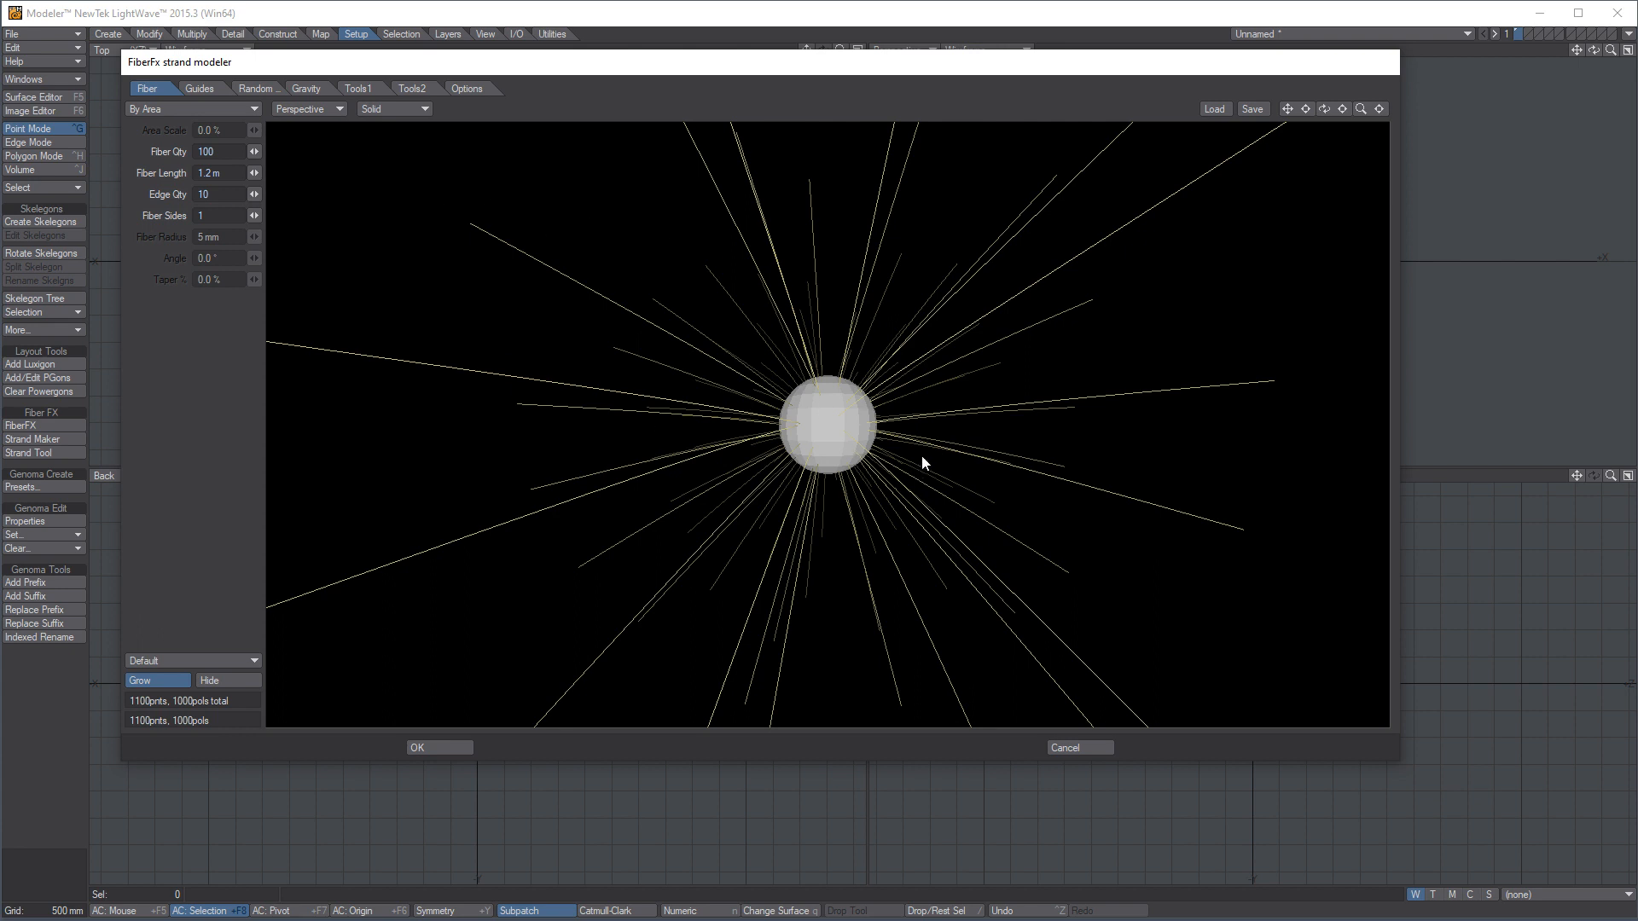
click(203, 151)
click(200, 89)
click(254, 88)
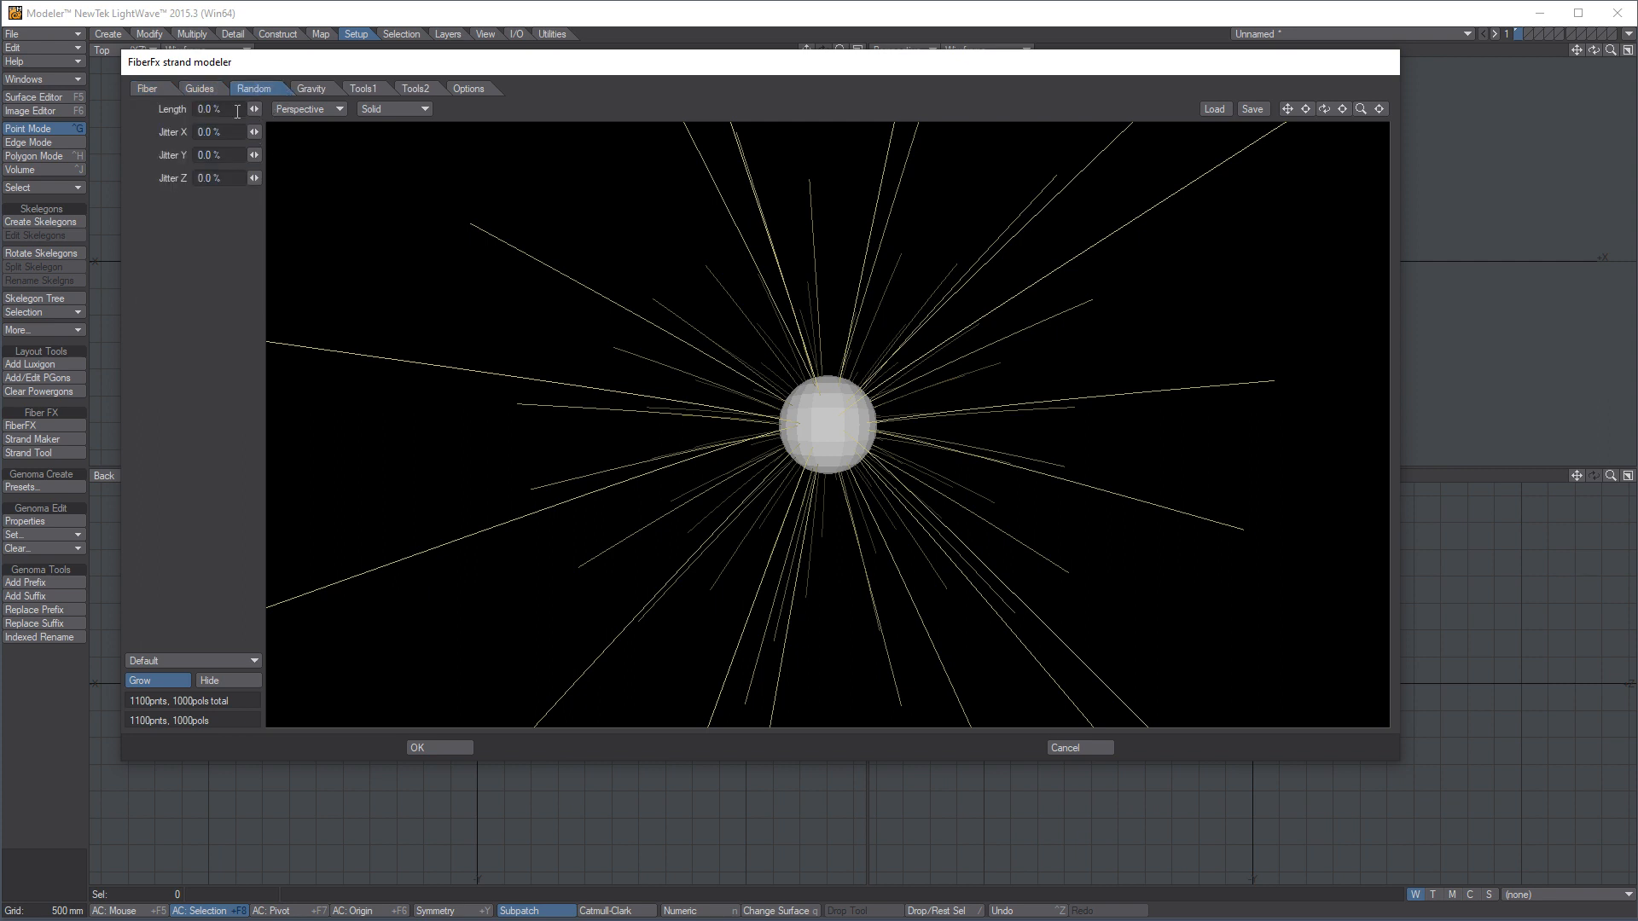
click(232, 108)
text(25)
key(Tab)
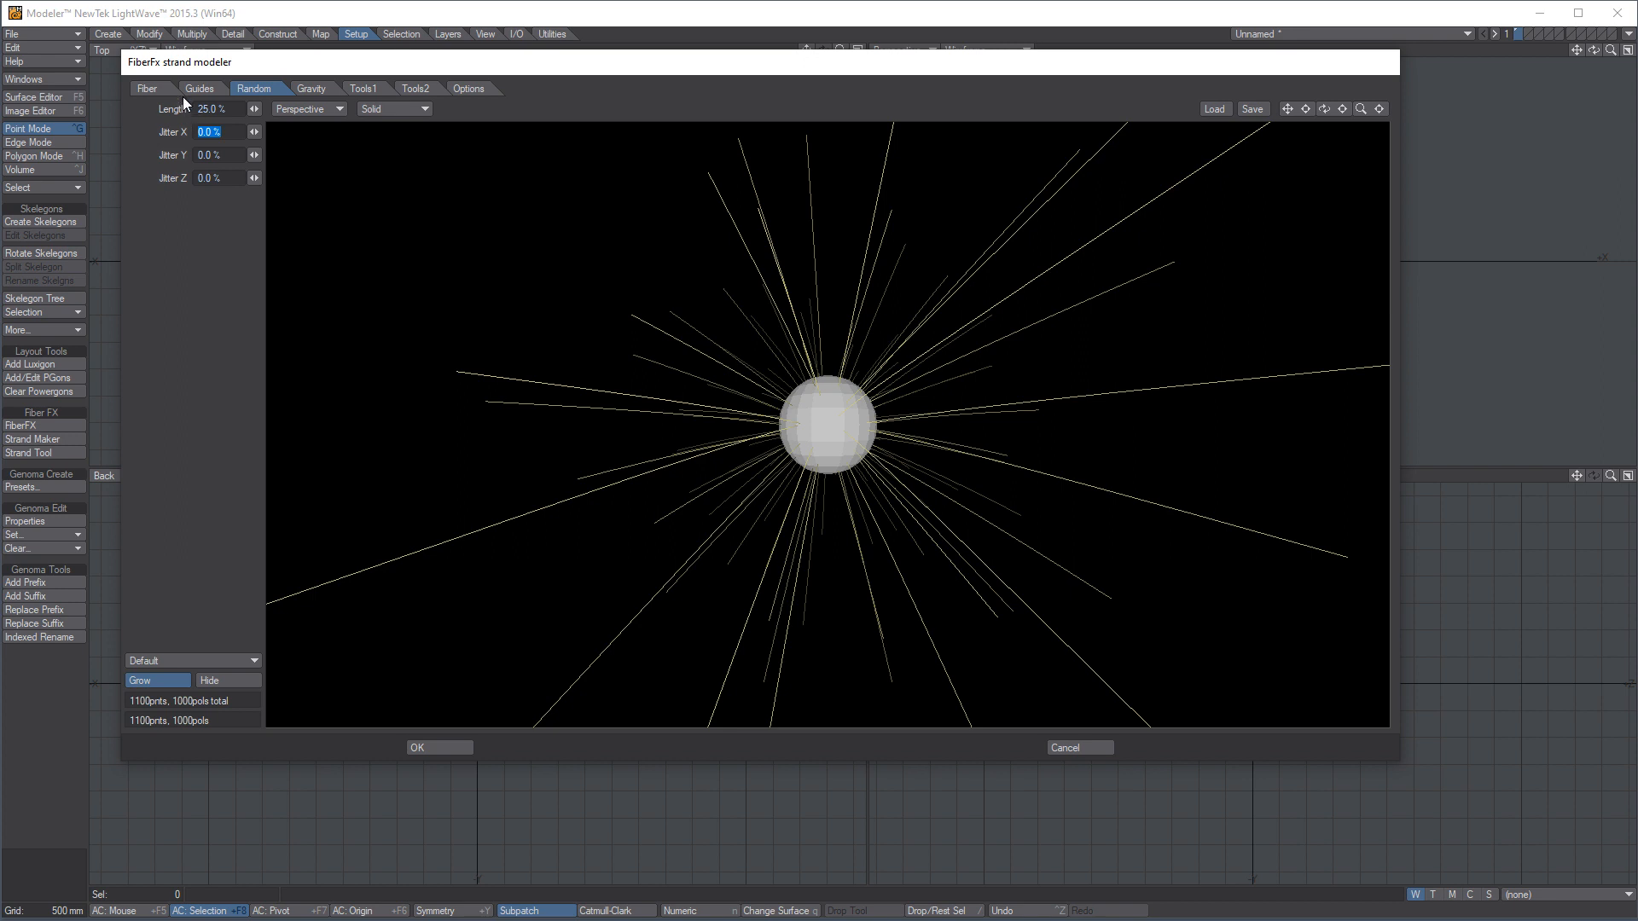
Keep the By Area fiber distribution and accept the strands into the model
click(149, 89)
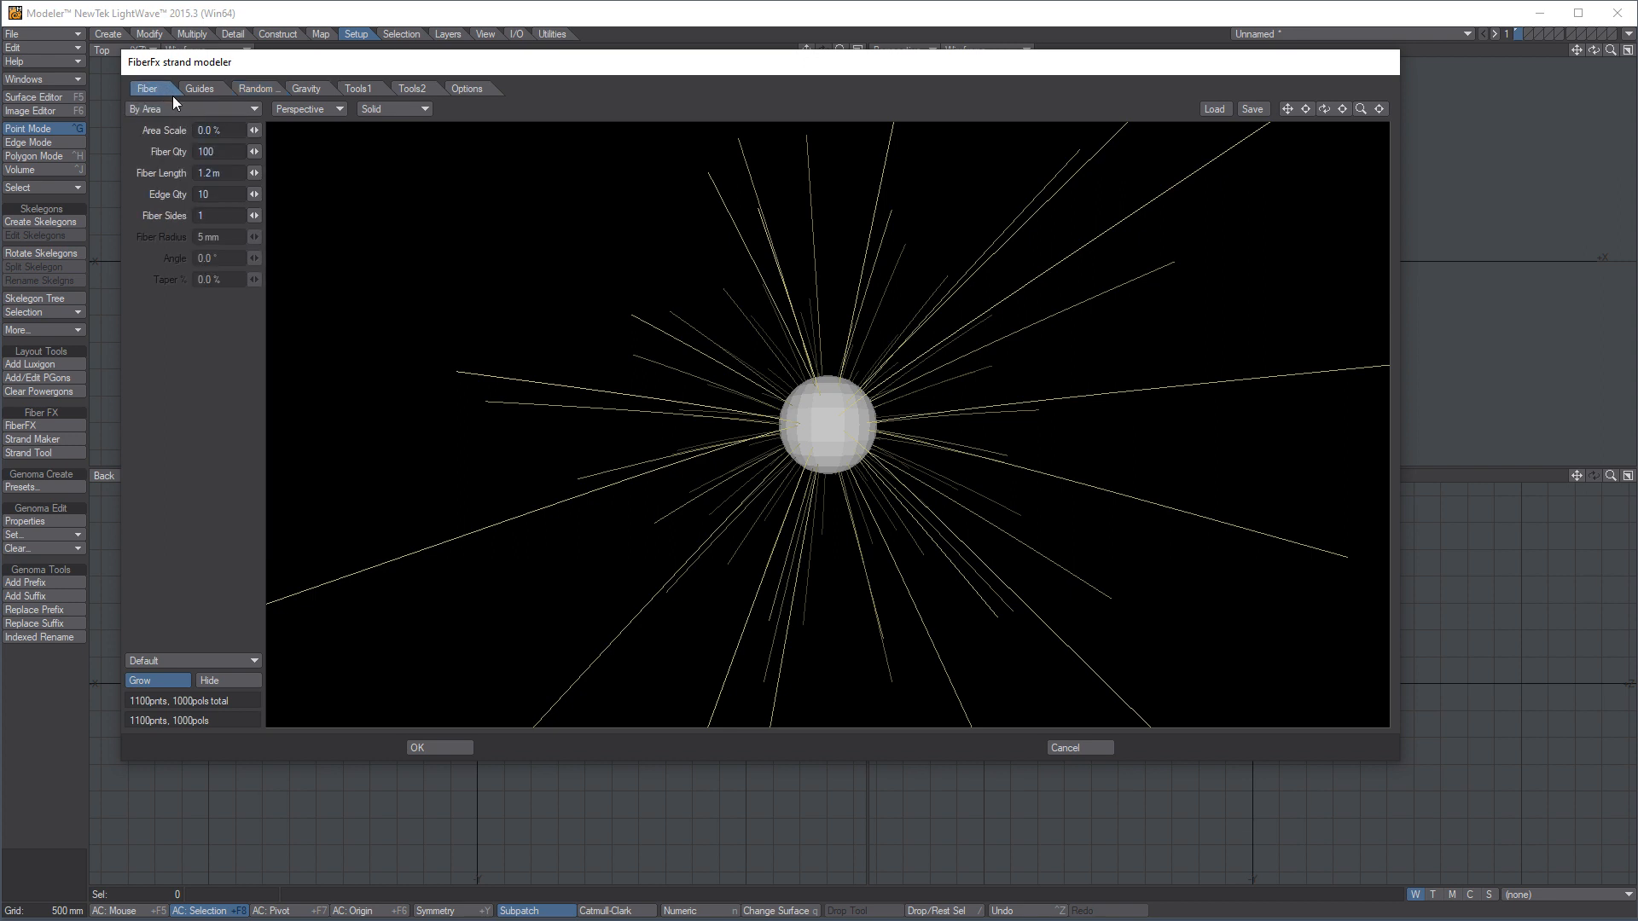
click(232, 109)
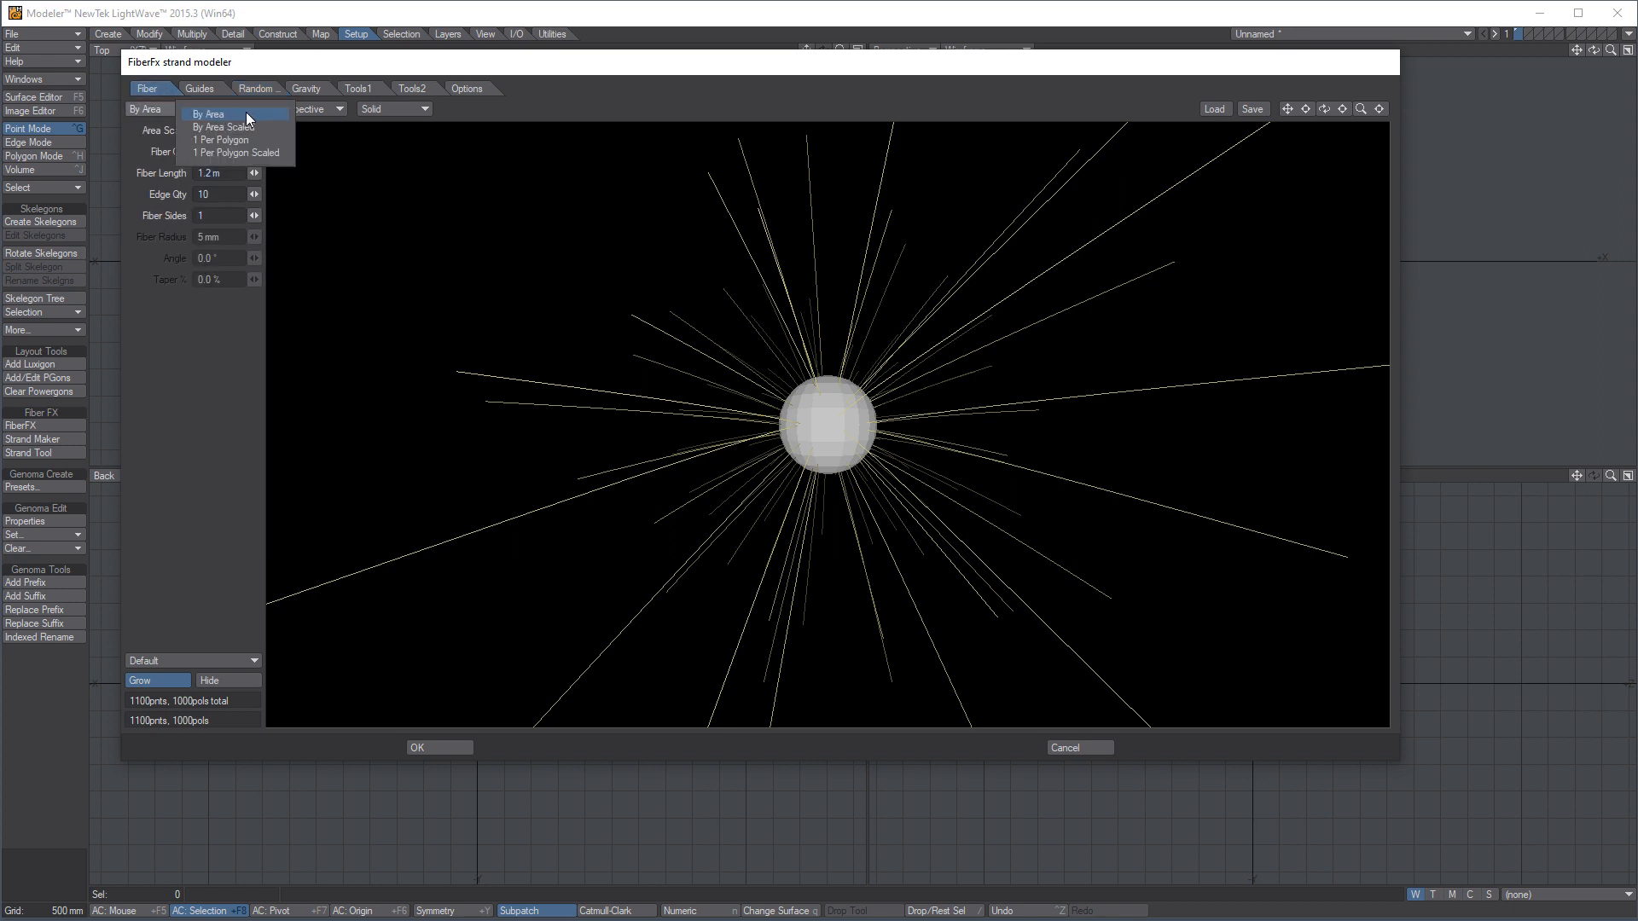
click(535, 87)
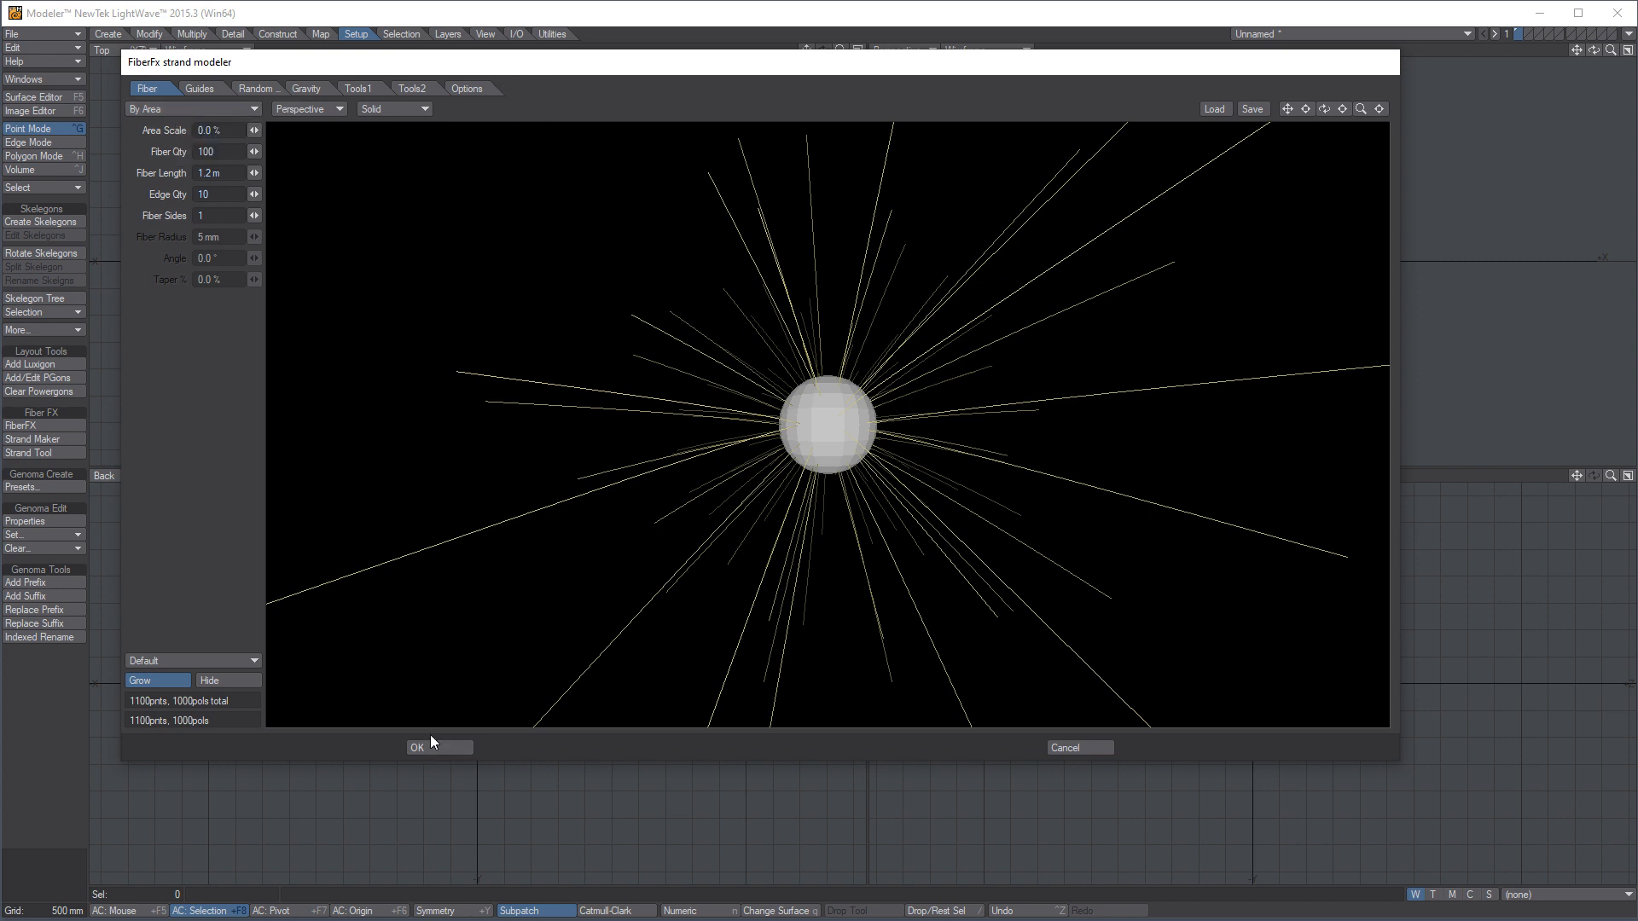
click(461, 749)
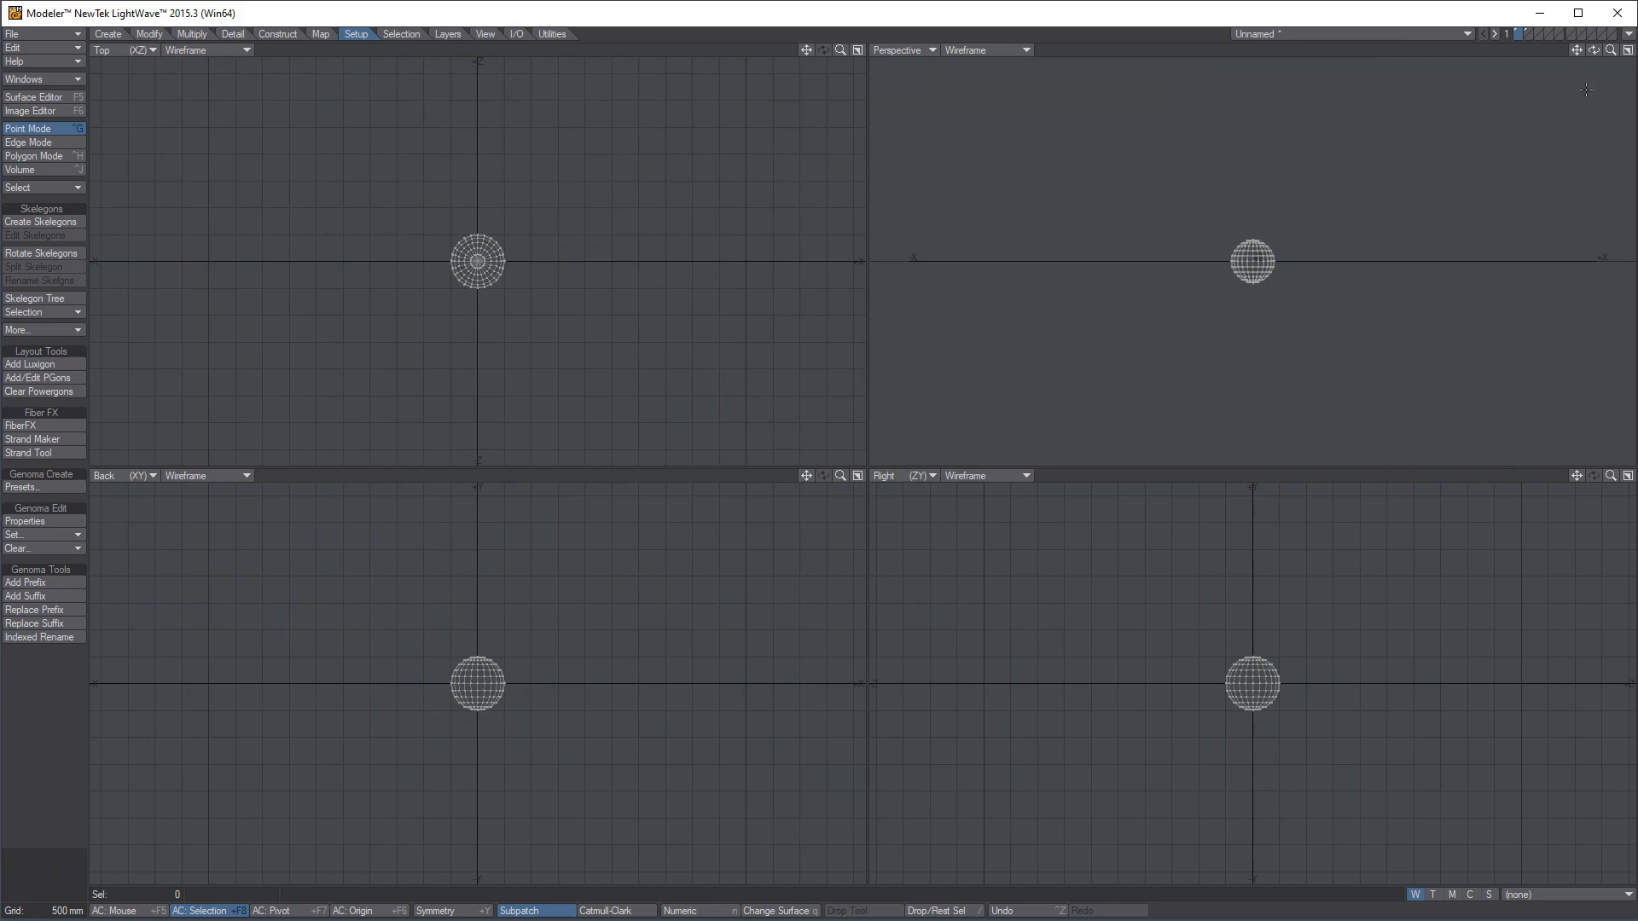
alt+drag(1242, 246, 1267, 269)
ctrl+alt+drag(1267, 269, 1293, 186)
alt+drag(1204, 246, 1272, 249)
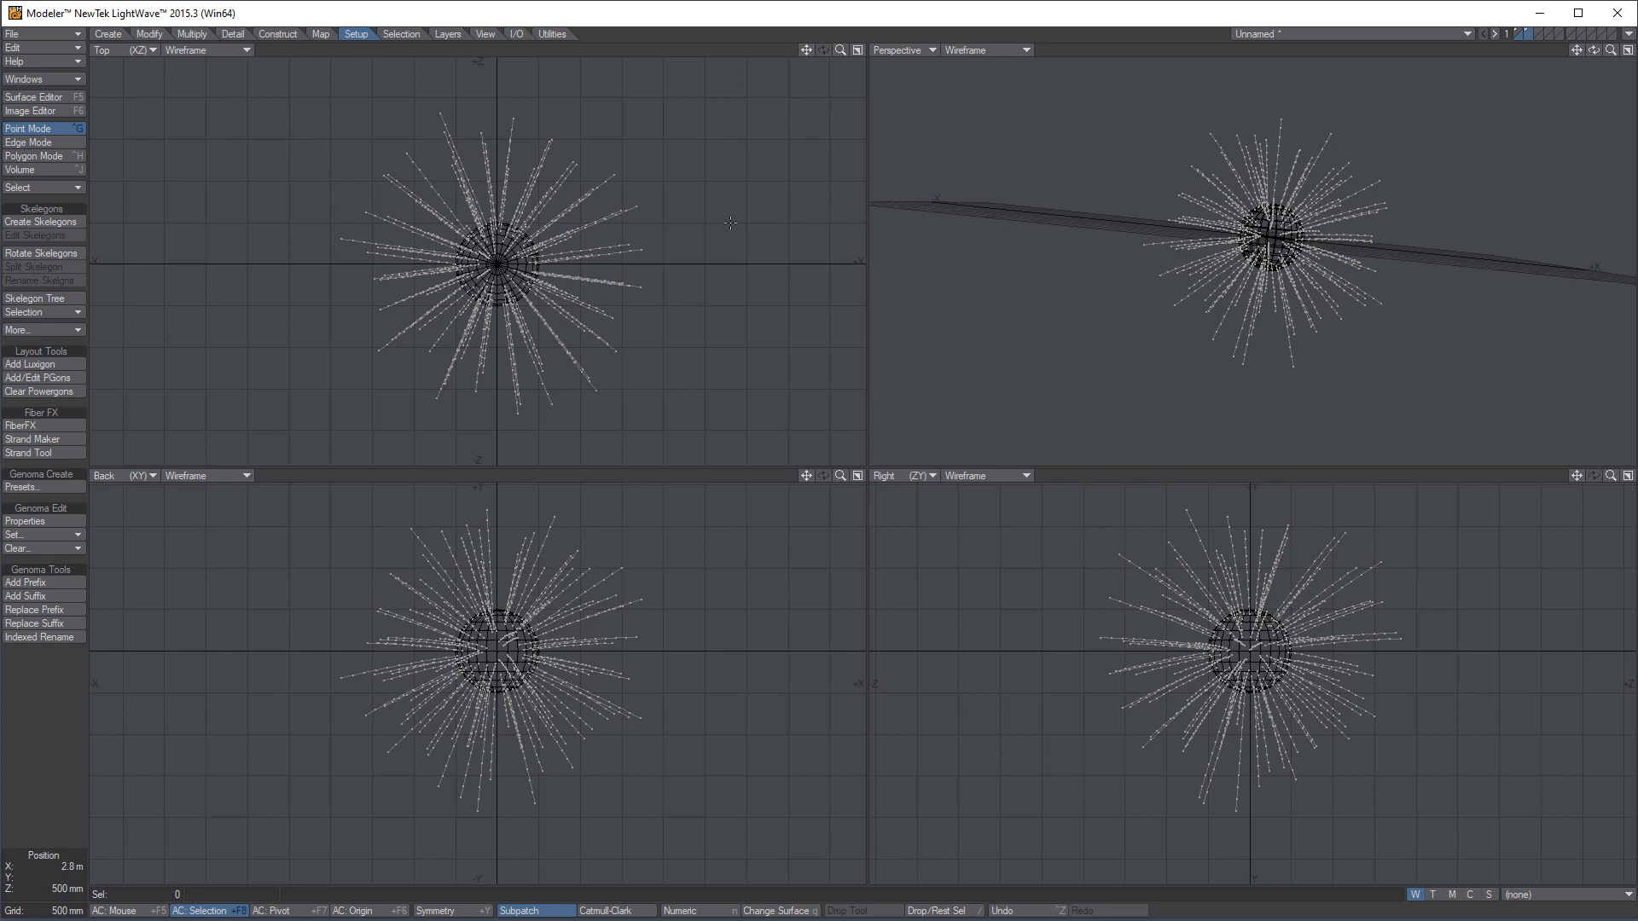
Save the object as DemoFibers in the DeepSeaOrganismTut folder
click(39, 34)
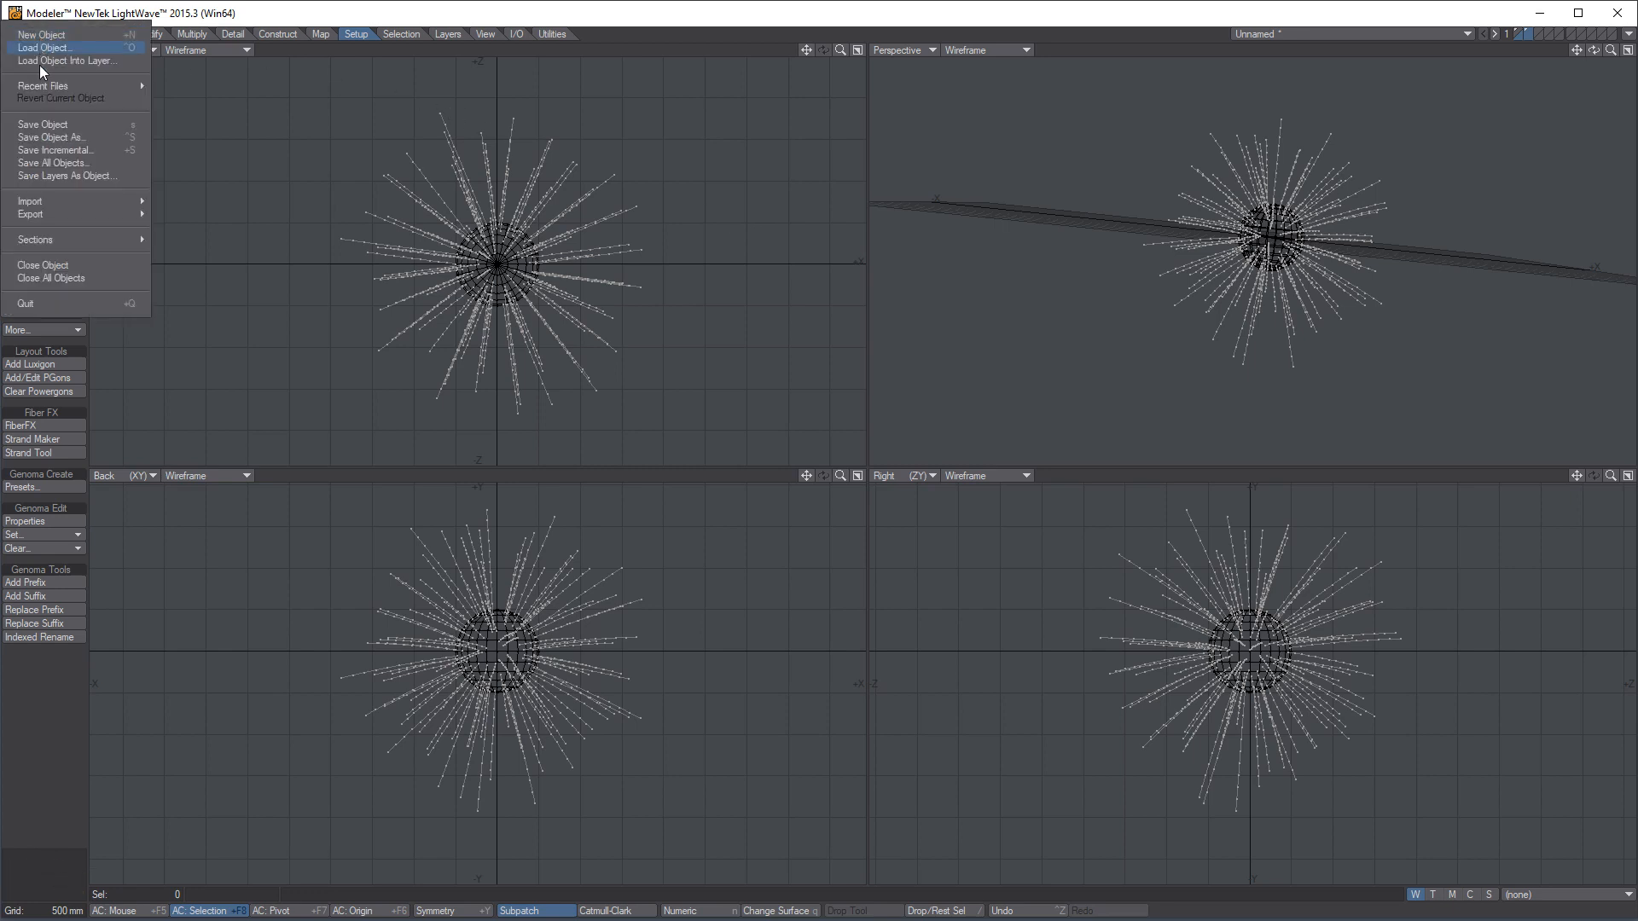
click(75, 136)
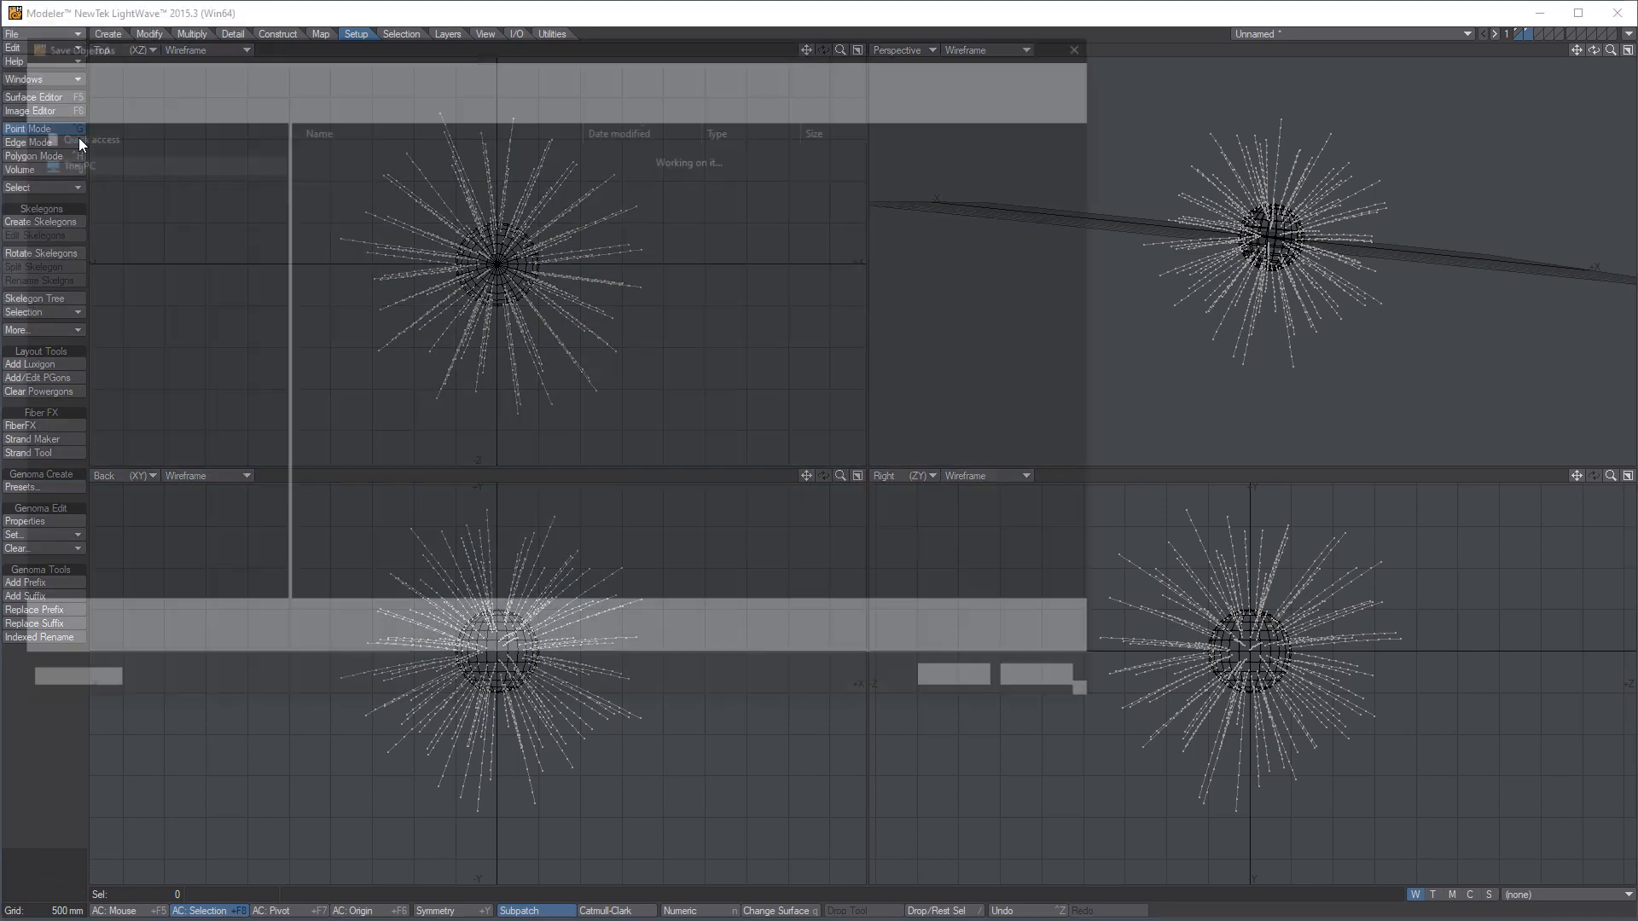
text(Demo)
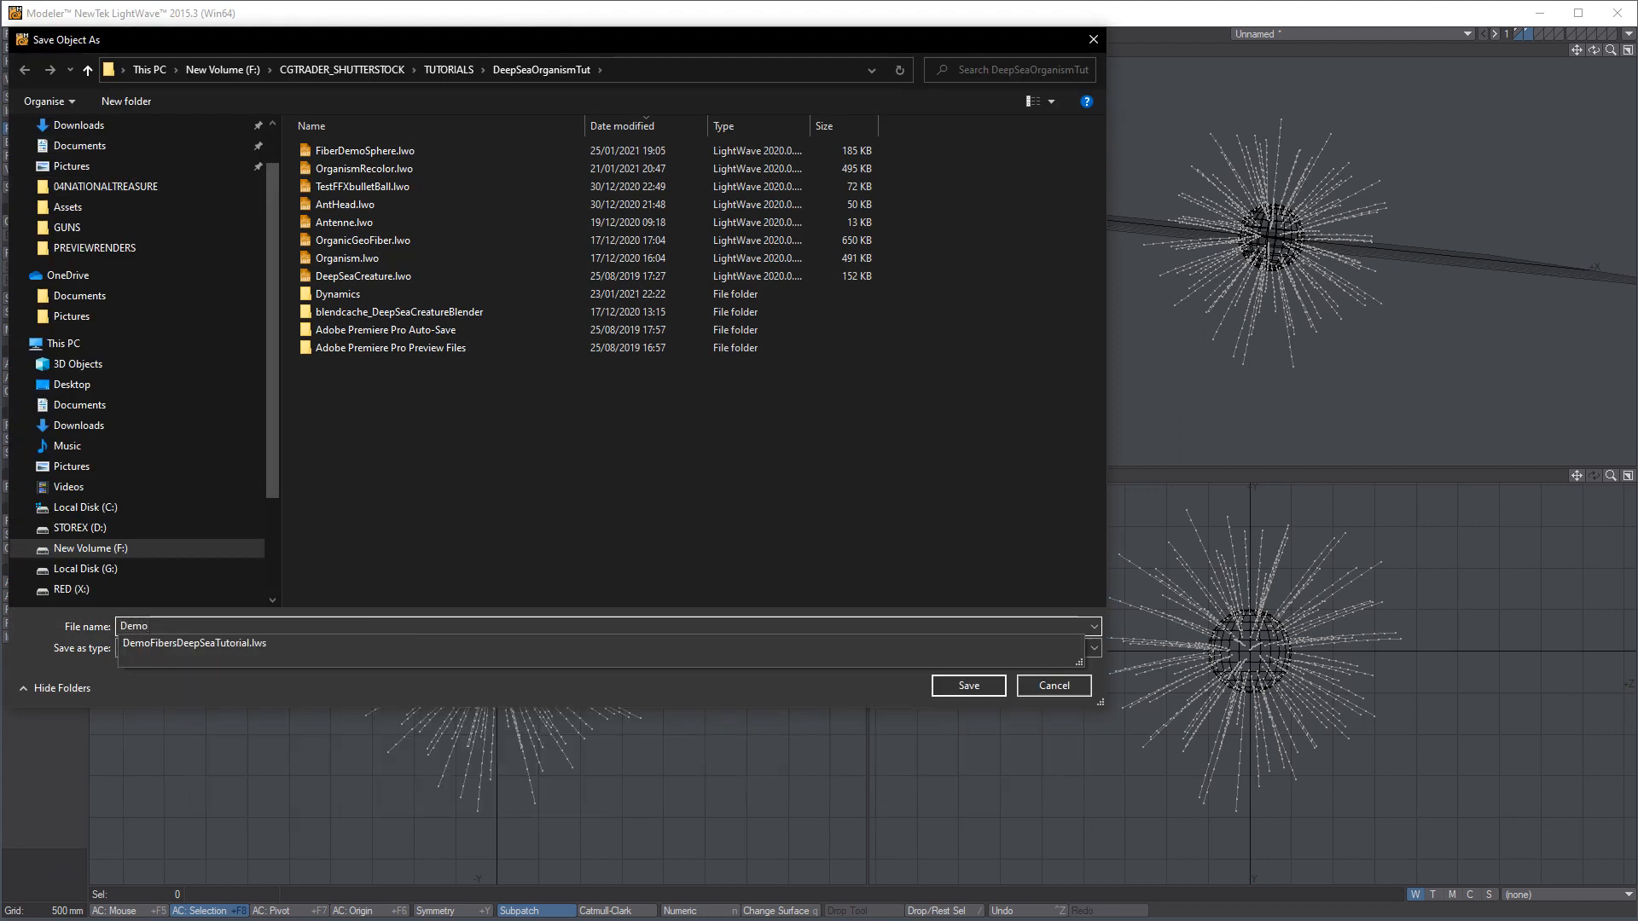
text(De)
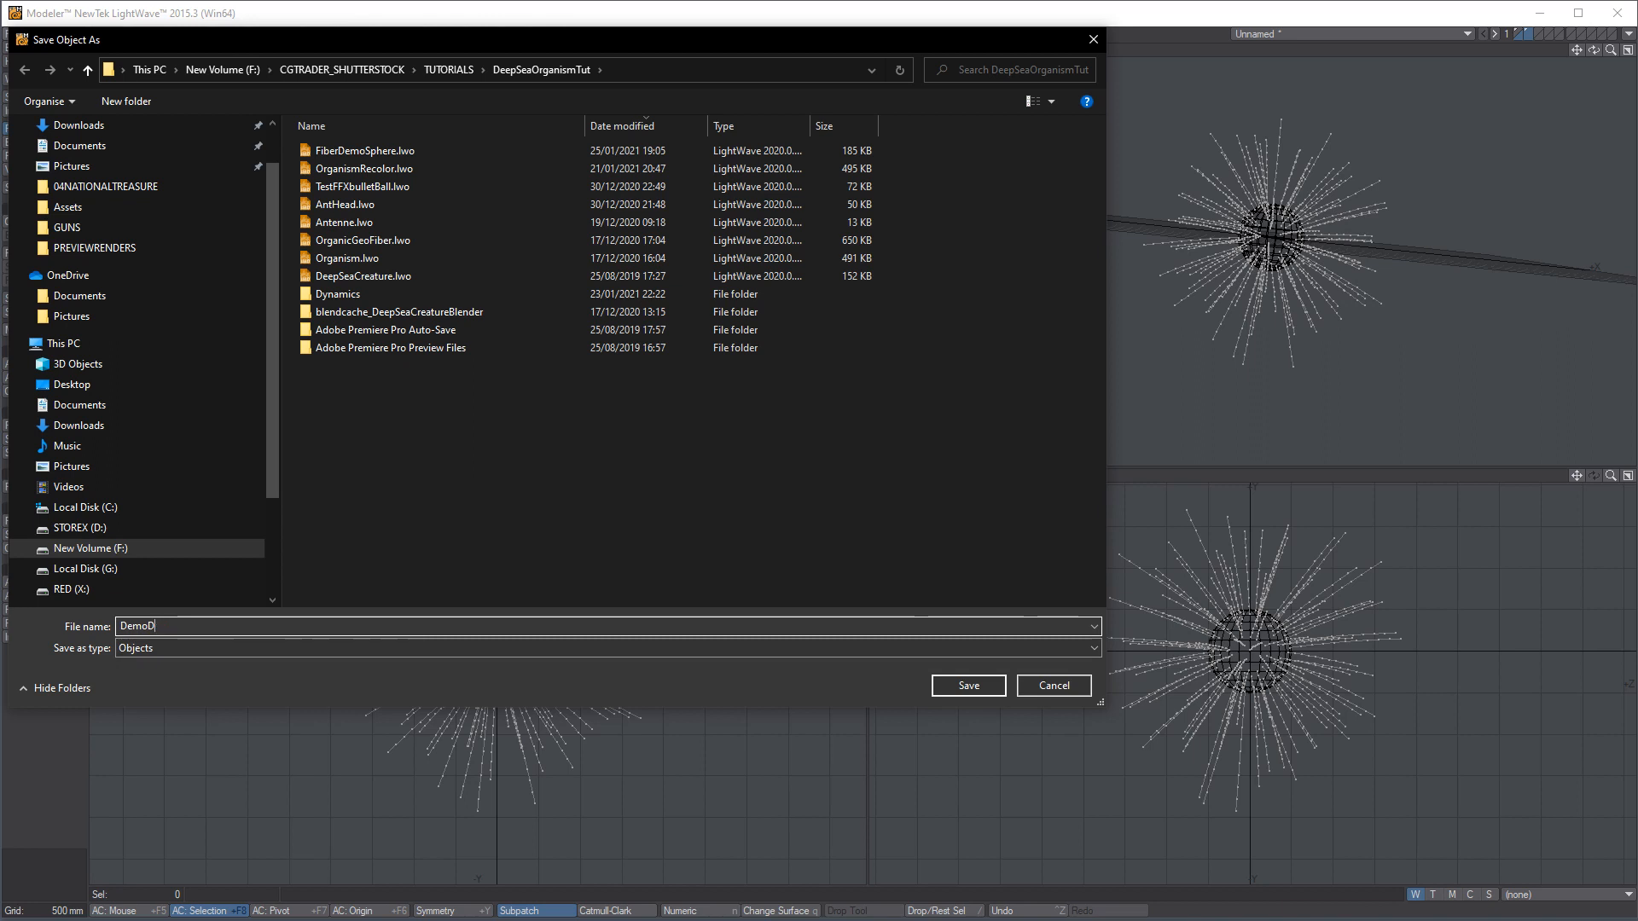
key(BackSpace)
text(Fiber)
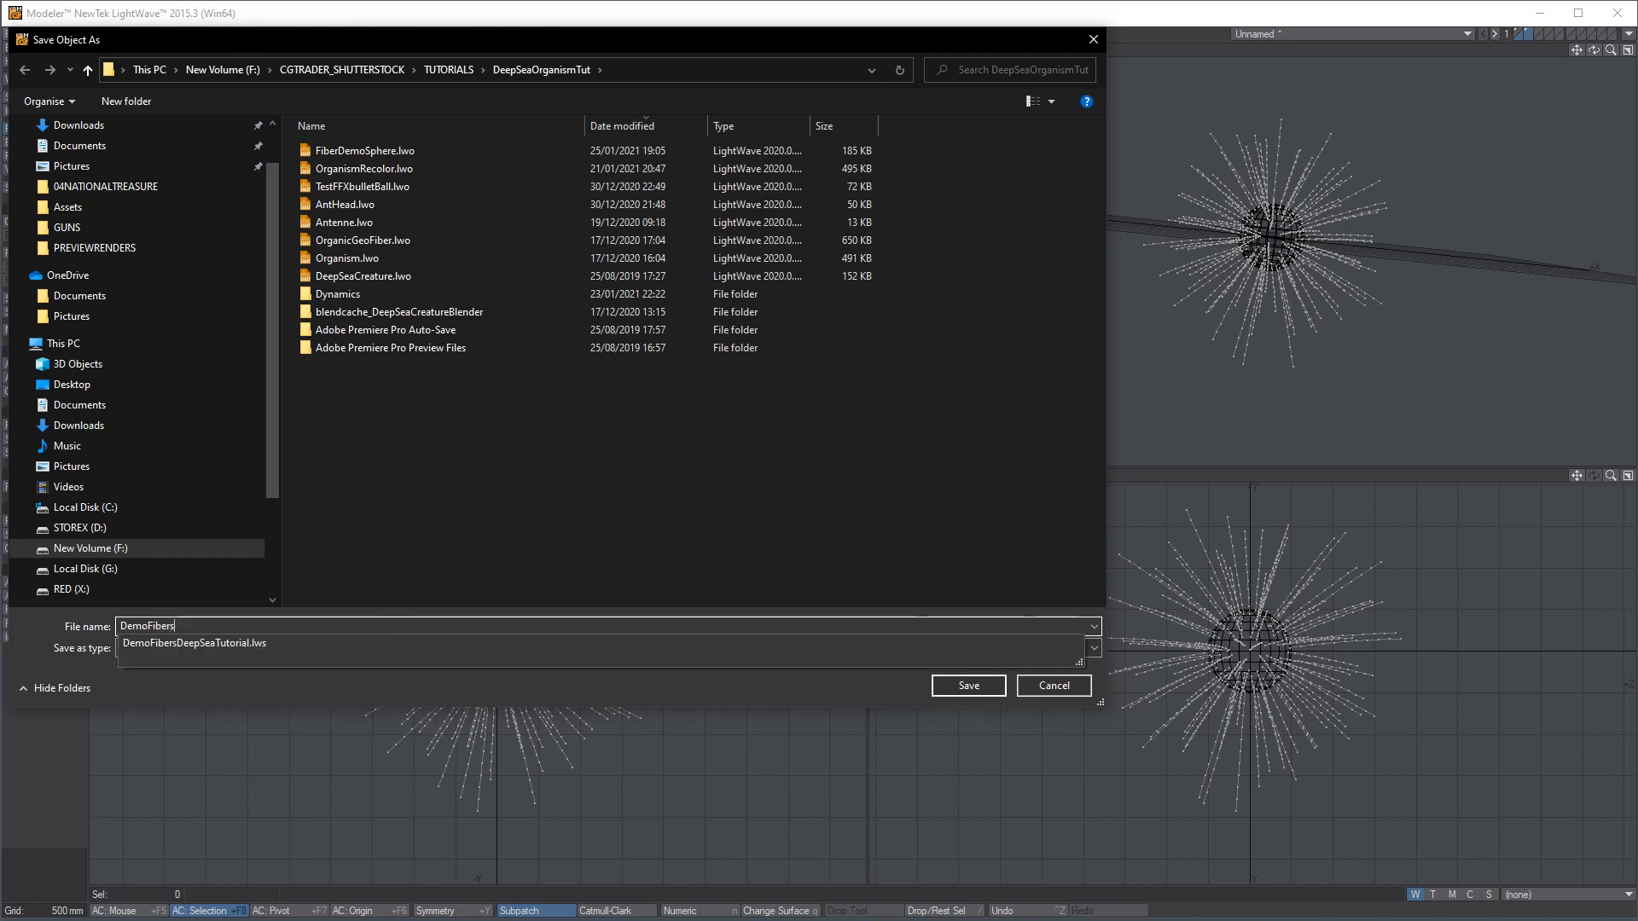
text(s)
key(Return)
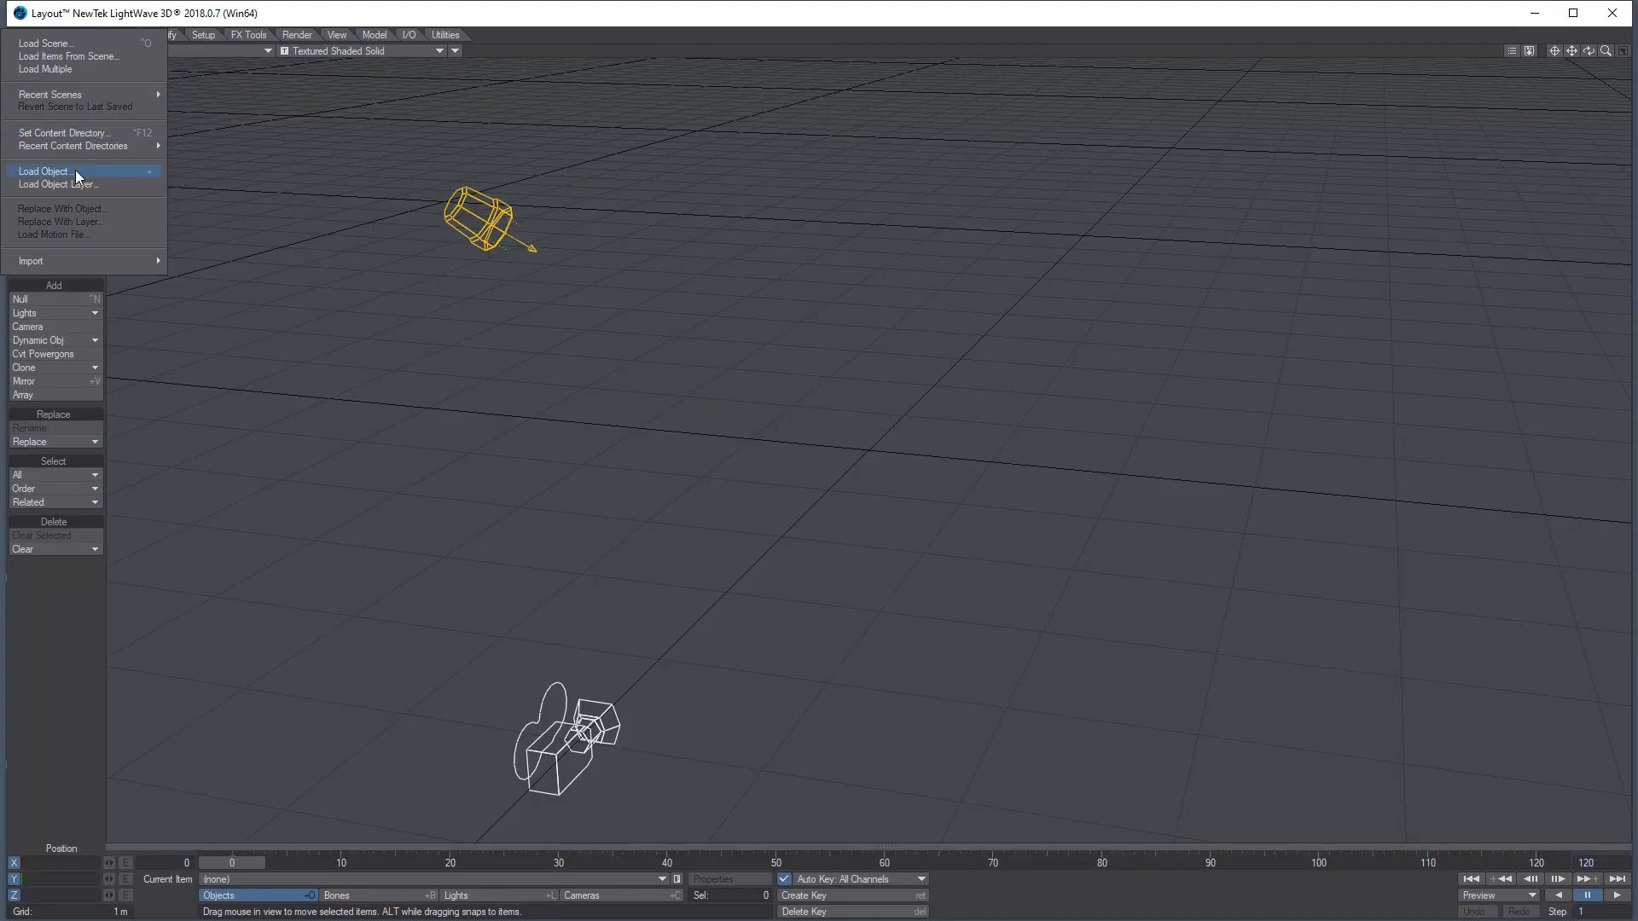
Load the DemoFibers.lwo object into the LightWave Layout scene
click(81, 174)
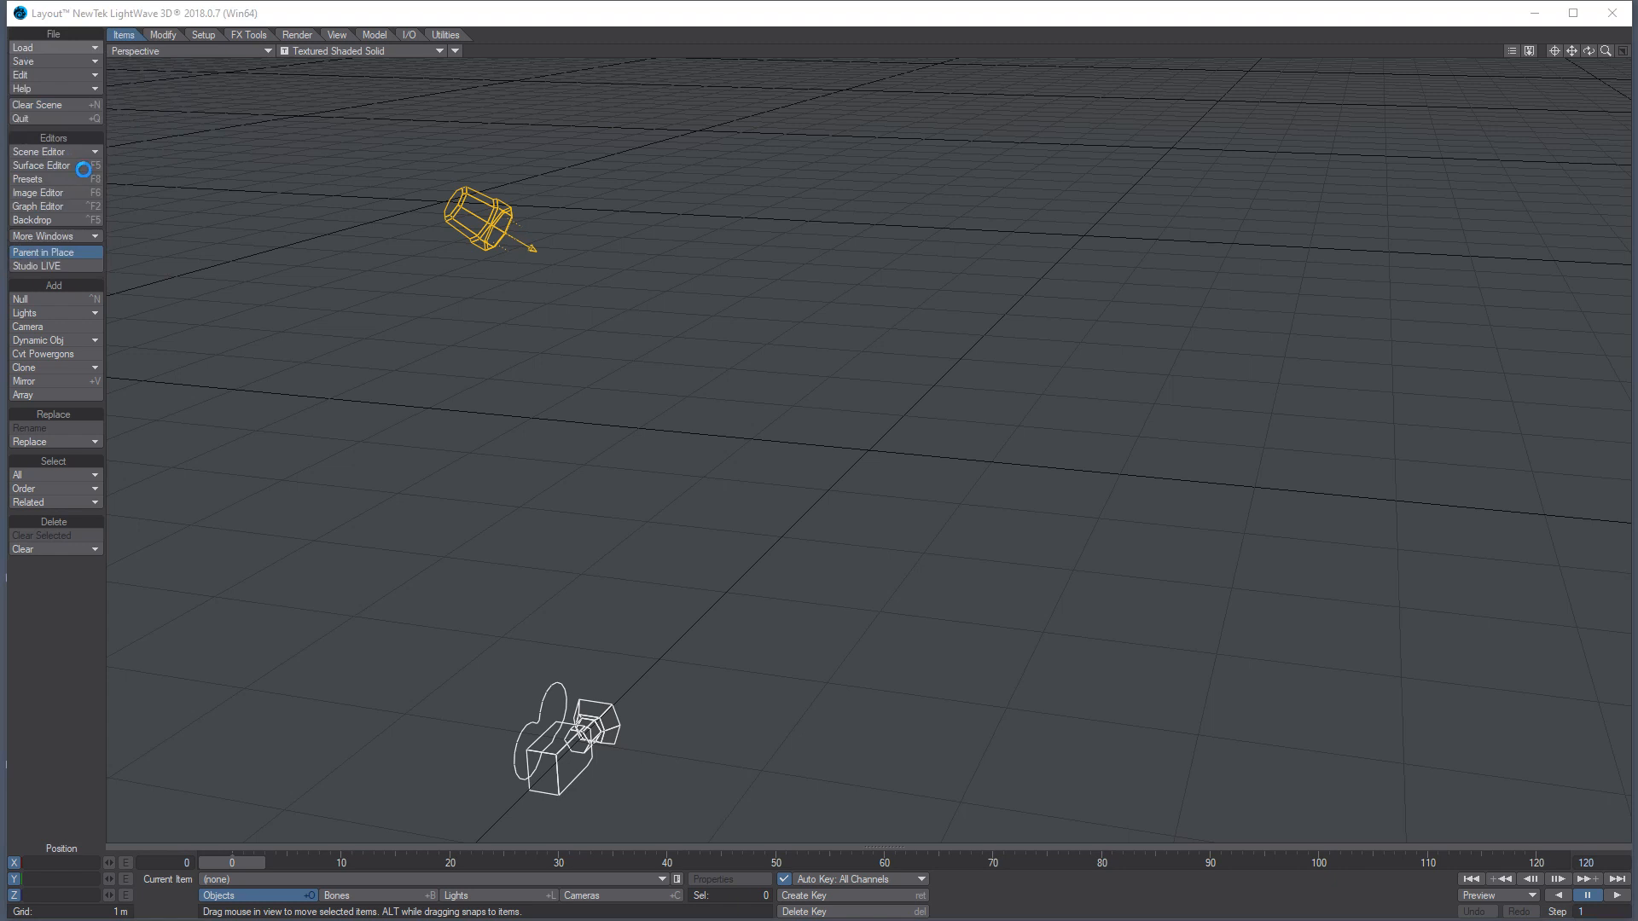
click(331, 155)
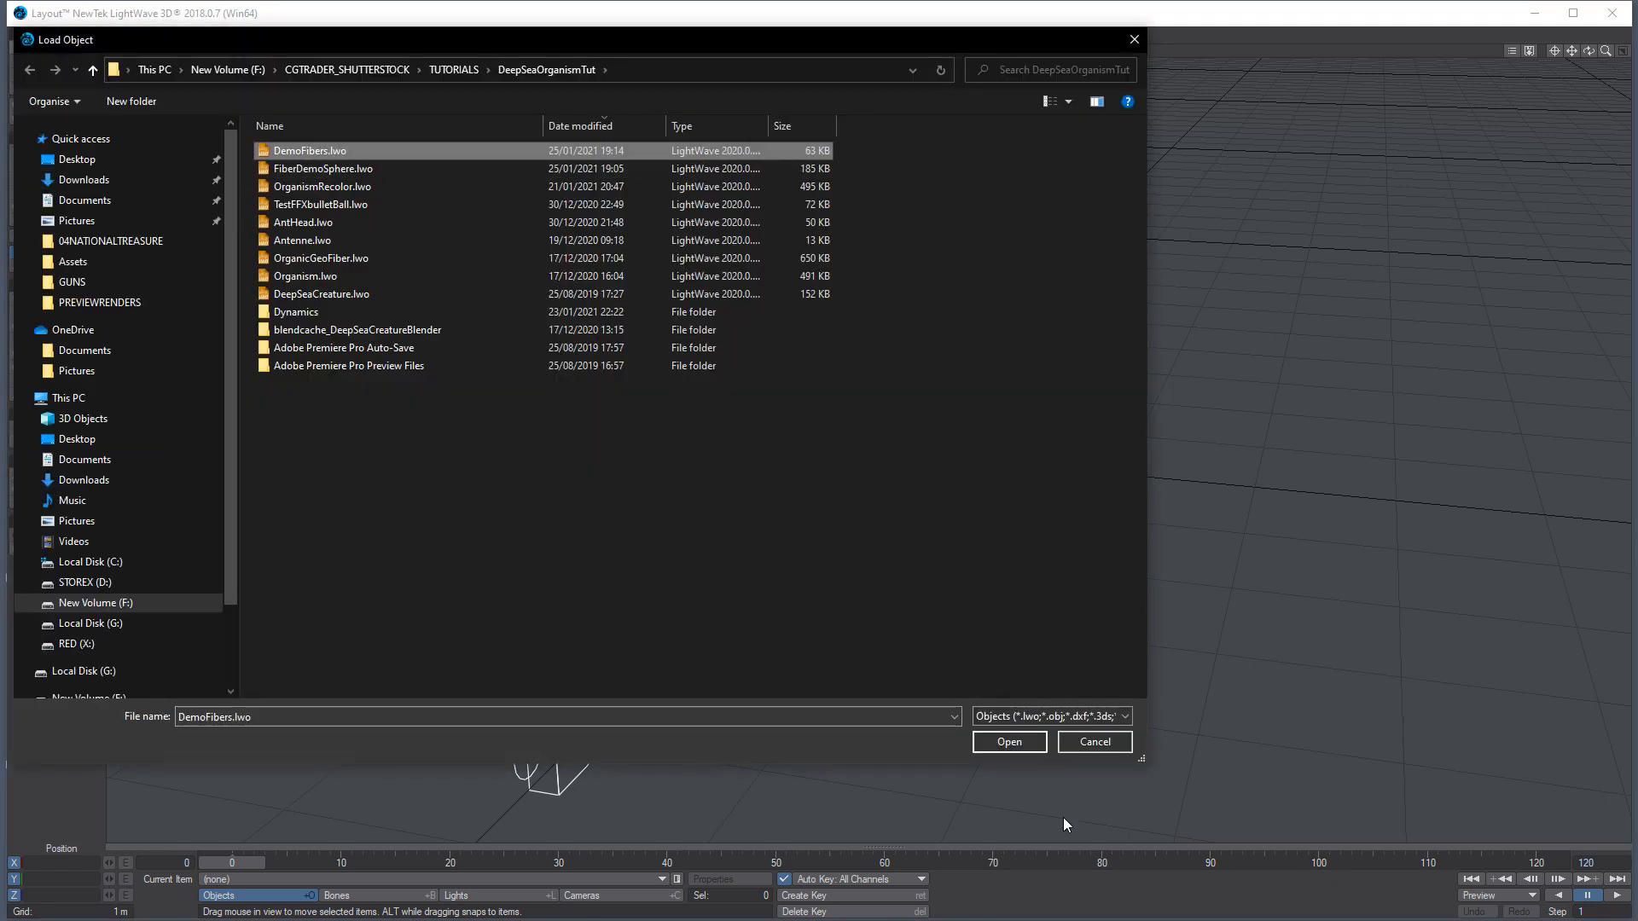
click(1011, 742)
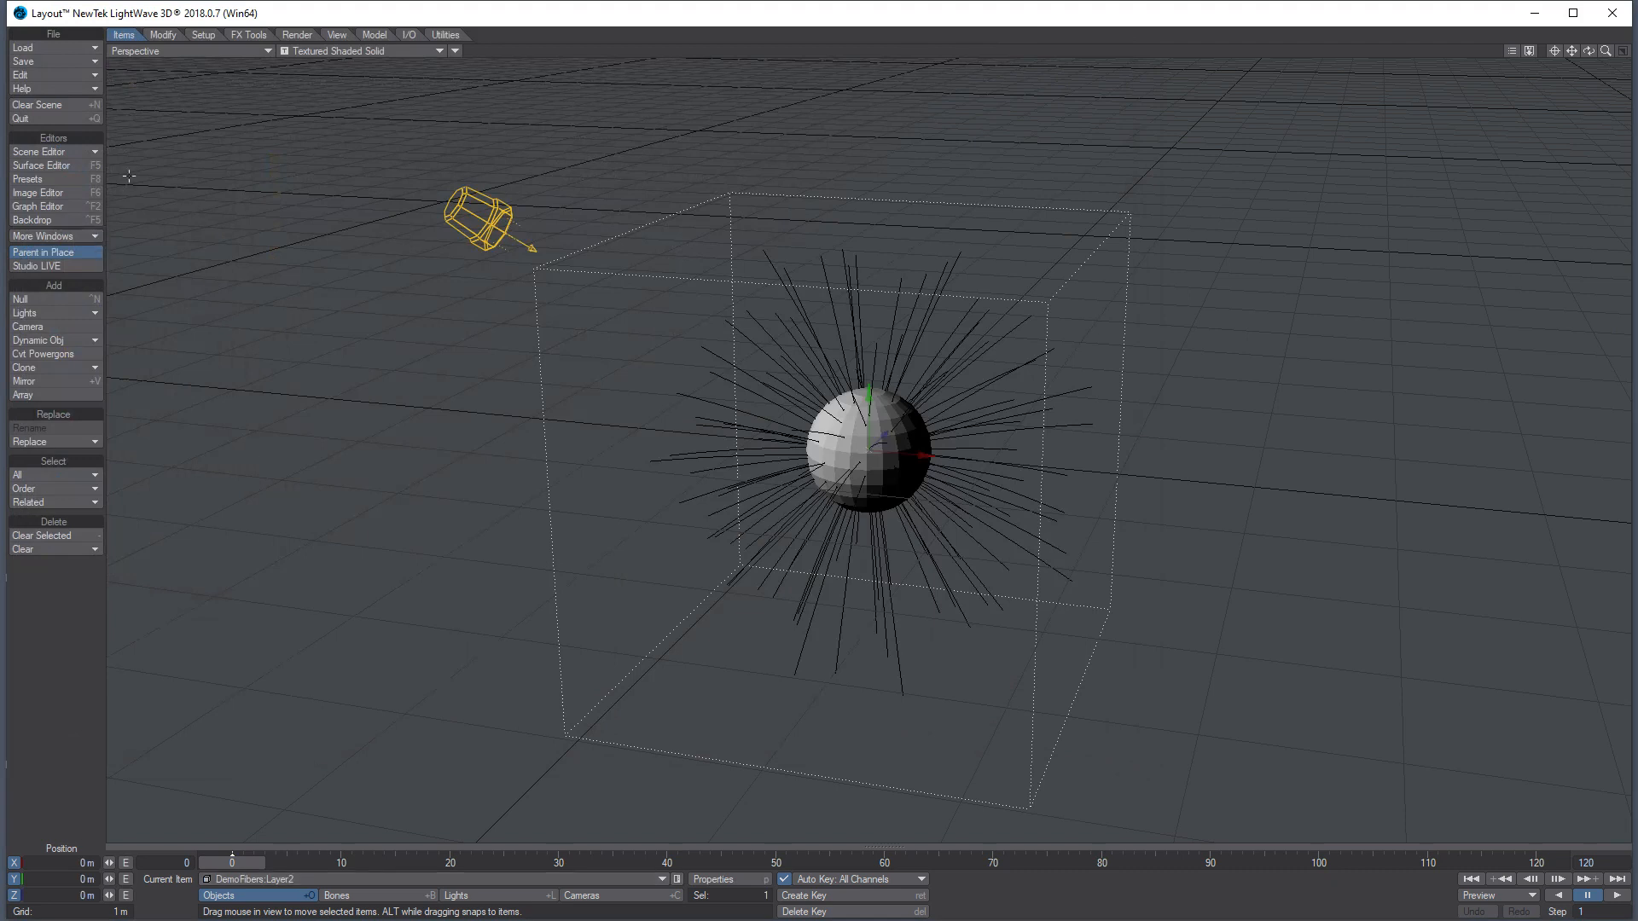
Parent the DemoFibers:Layer2 strands to DemoFibers:Layer1 in the motion options
click(307, 878)
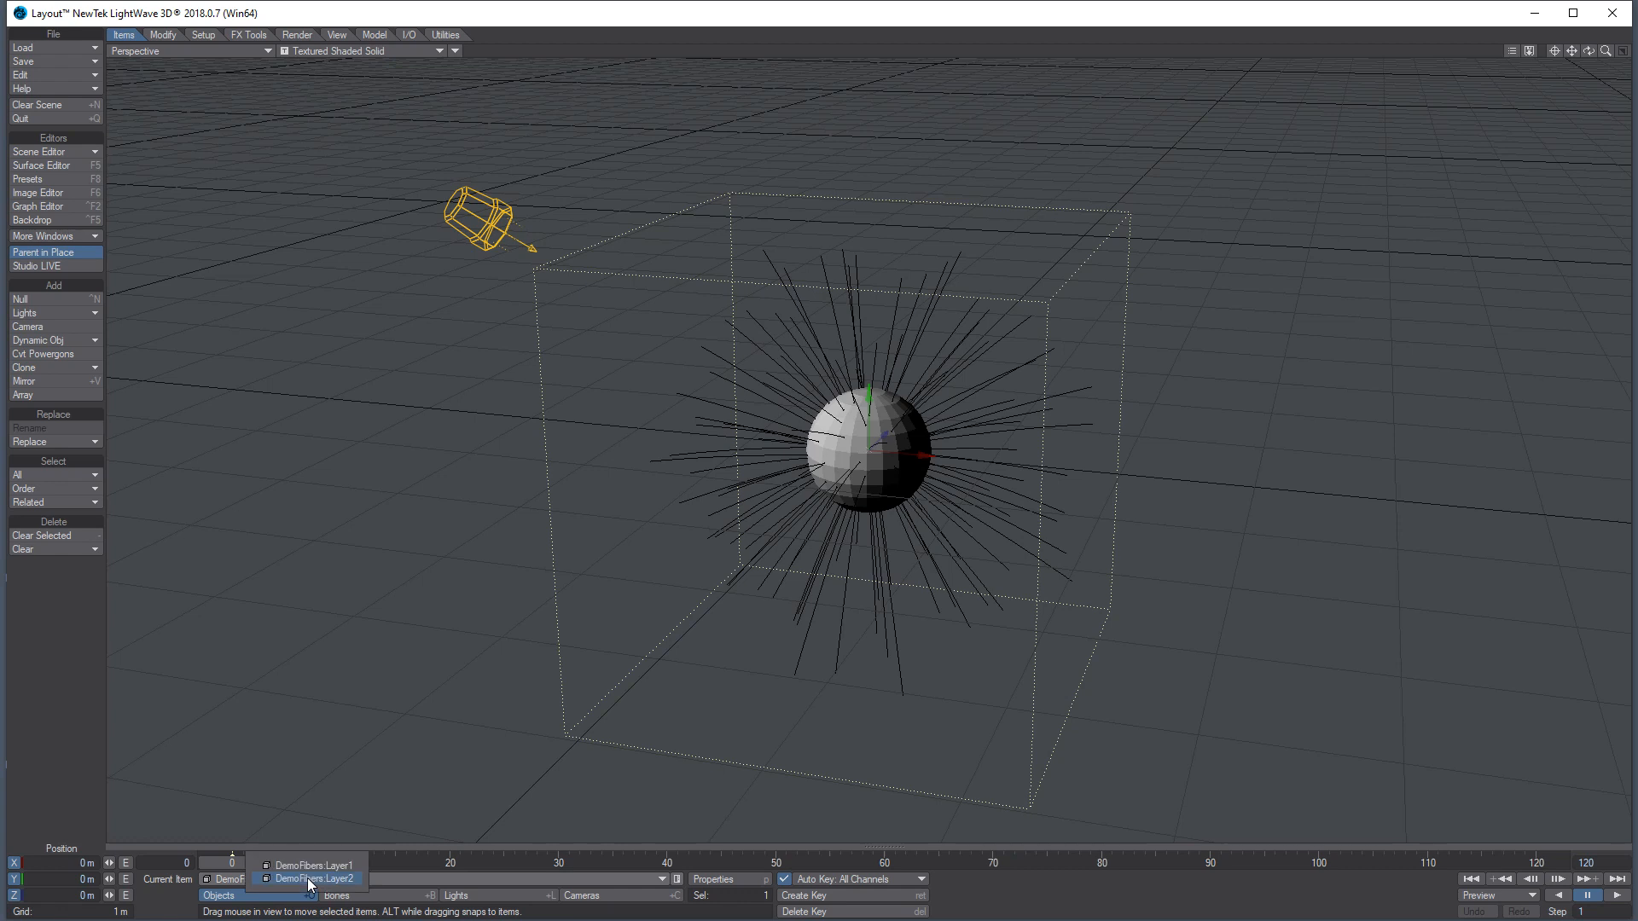
click(310, 879)
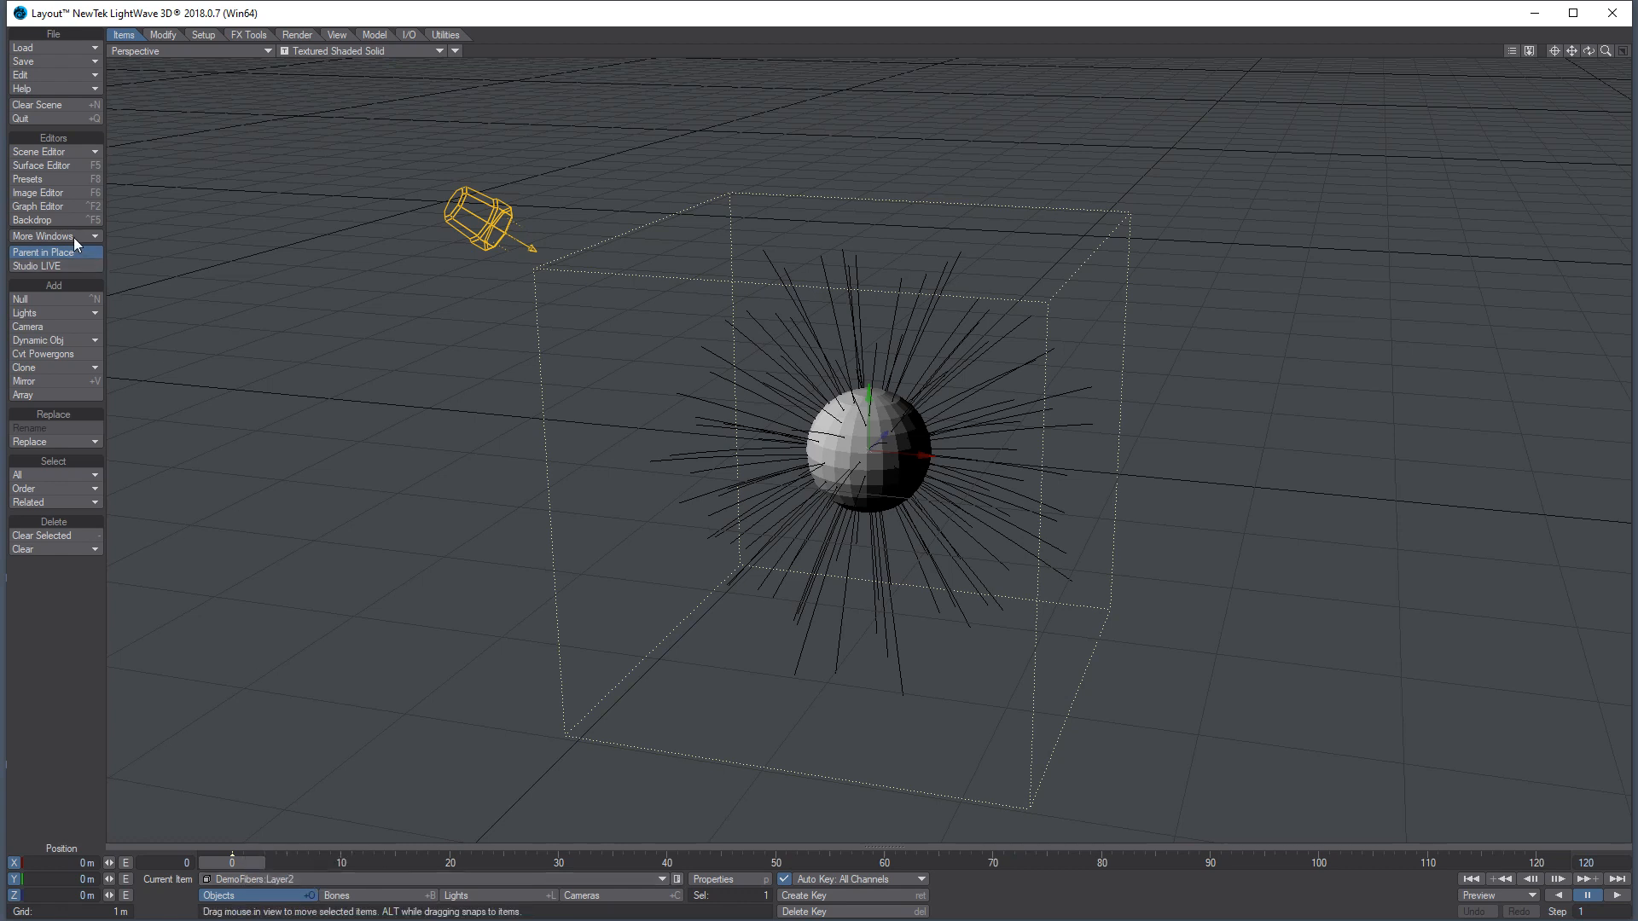
key(m)
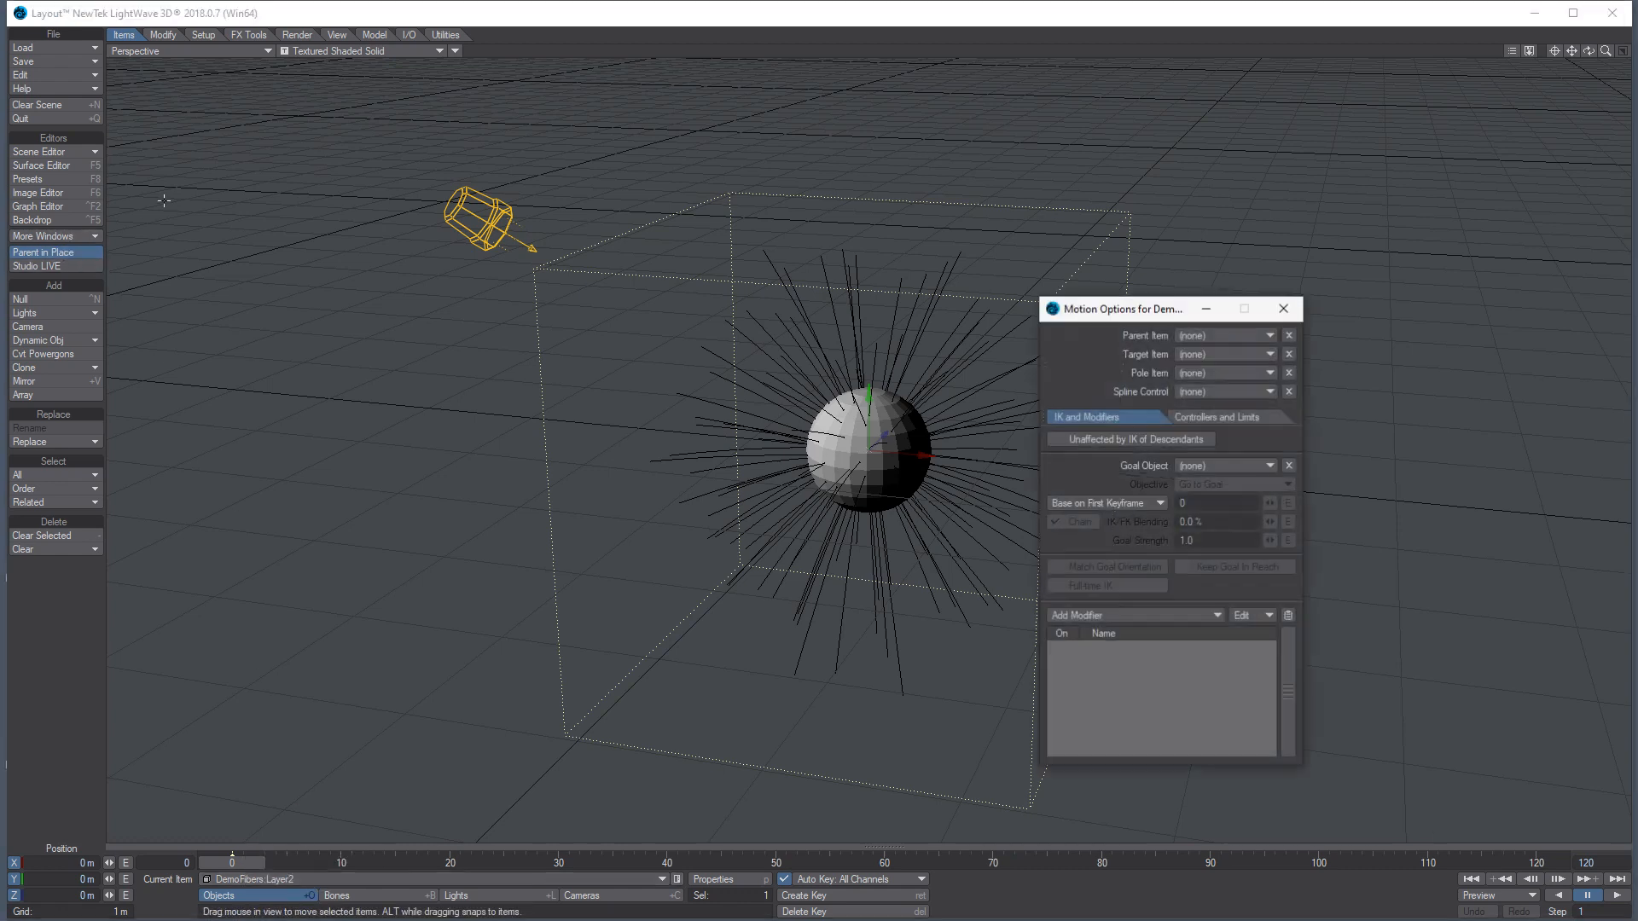
click(1230, 342)
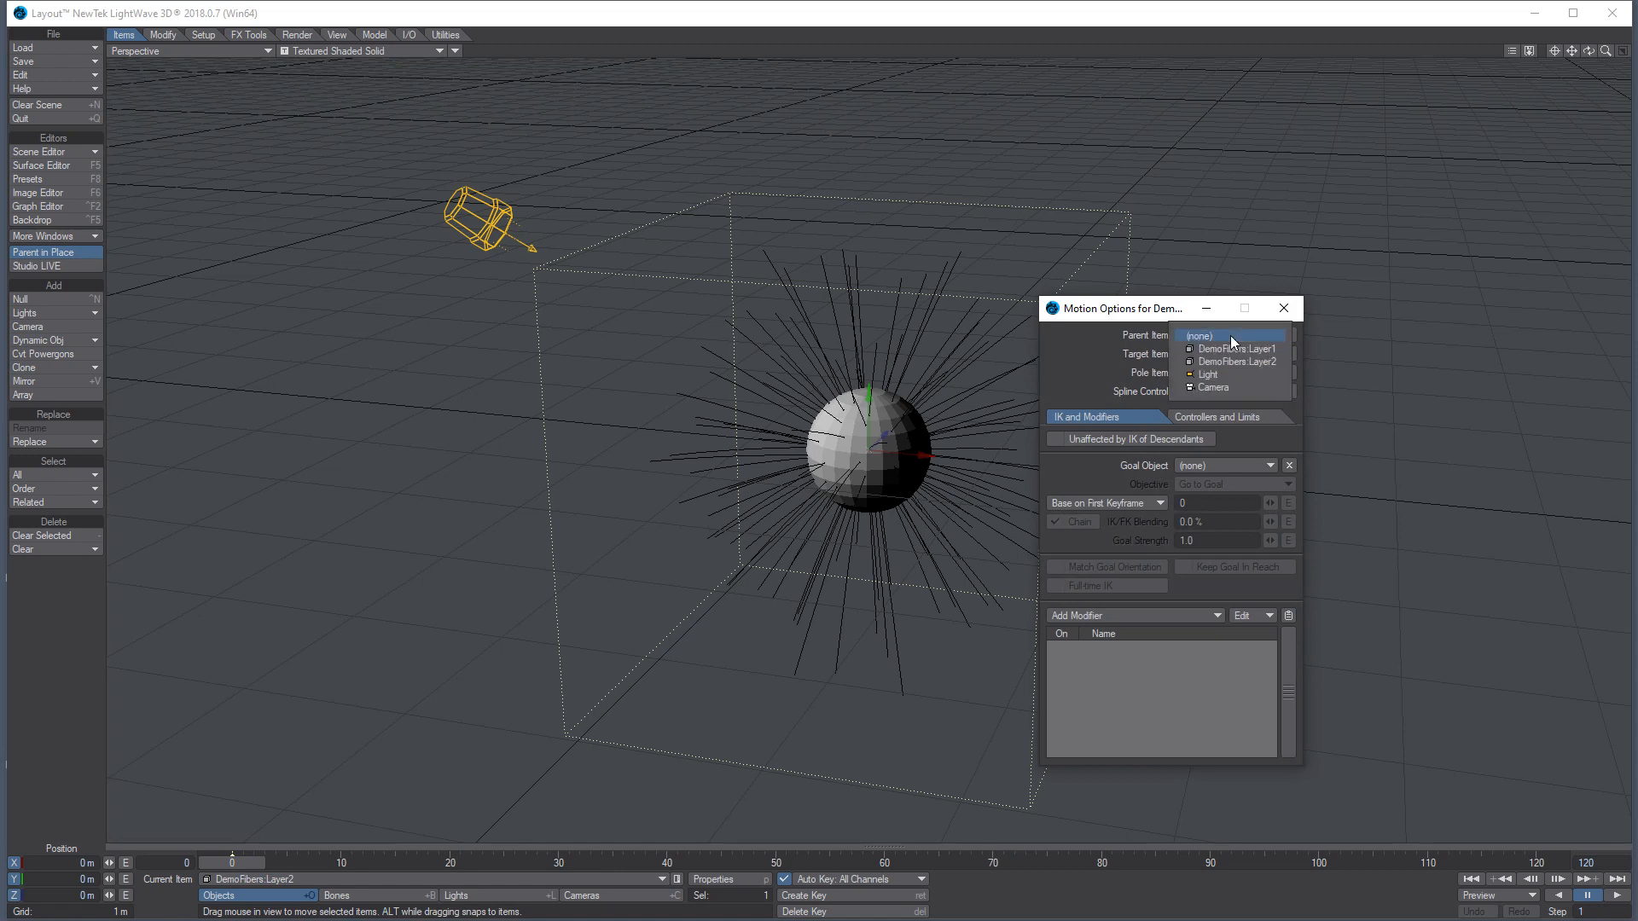
click(1227, 345)
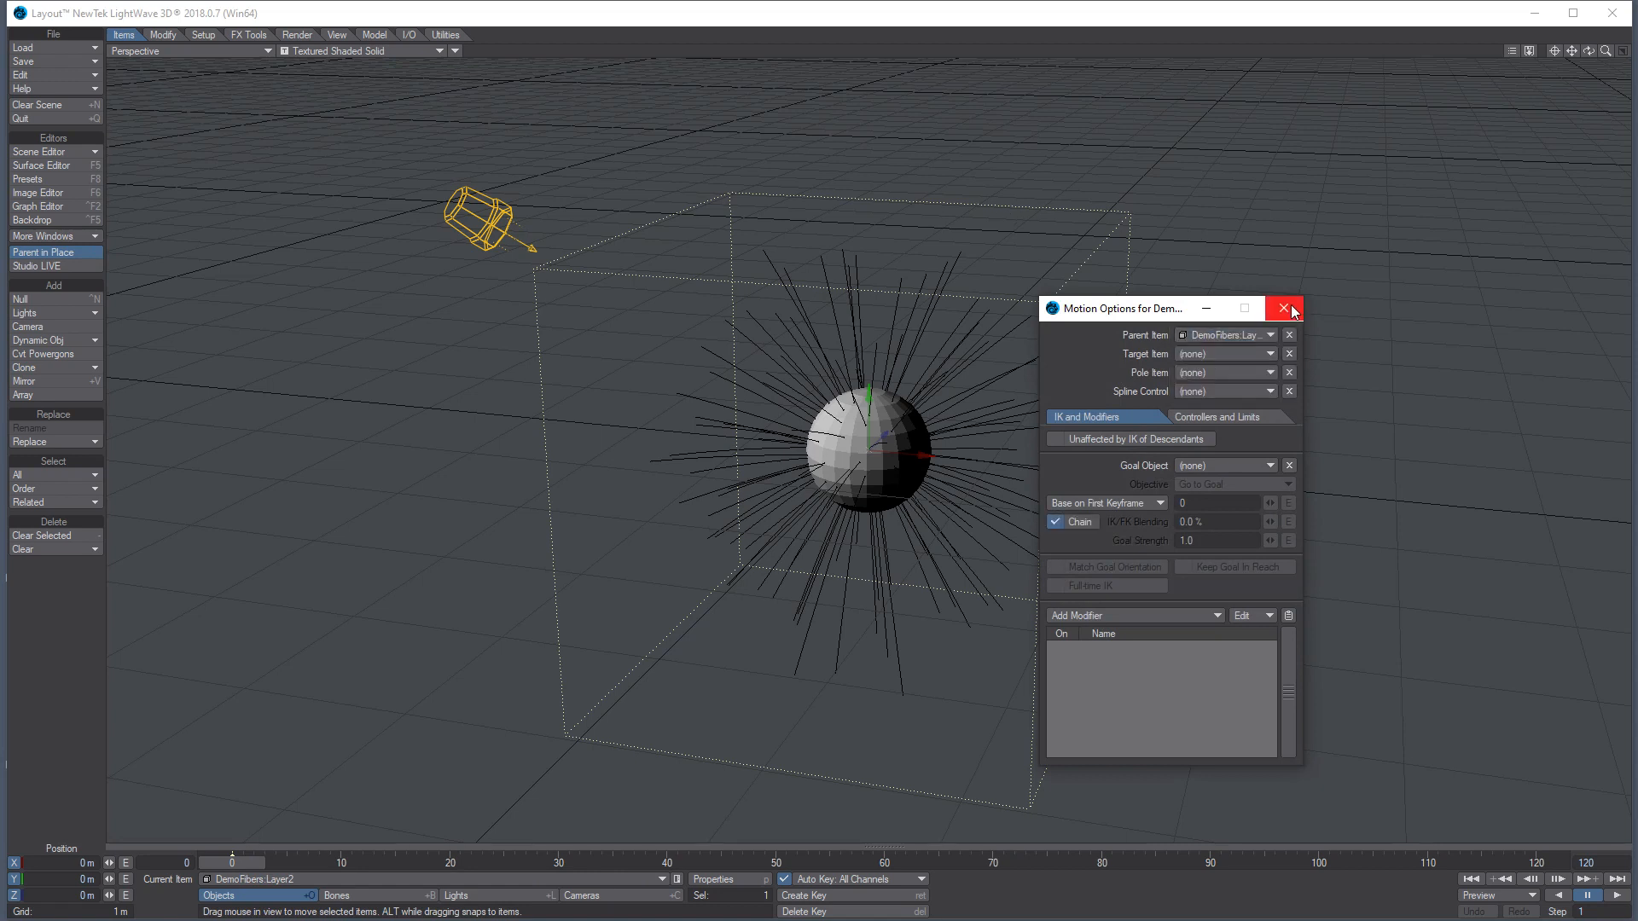
click(1285, 309)
Move DemoFibers:Layer1 to about X 5.42 m, Y 149 mm at frame 0 and show the scene through the camera
click(407, 880)
click(409, 867)
key(1)
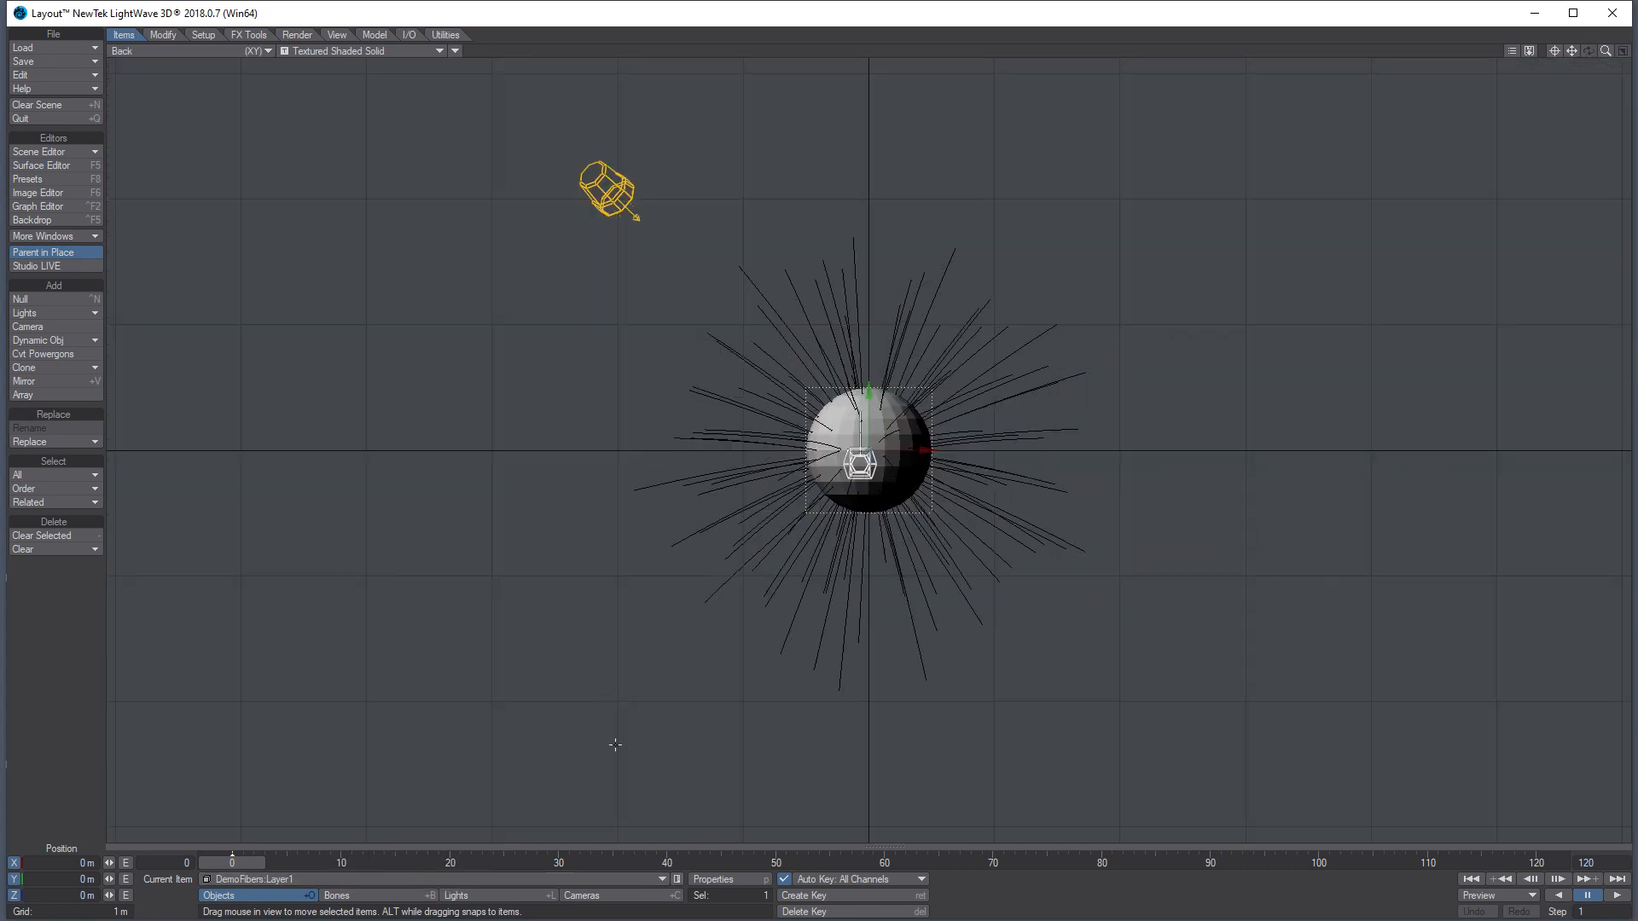
drag(595, 691, 1279, 673)
key(6)
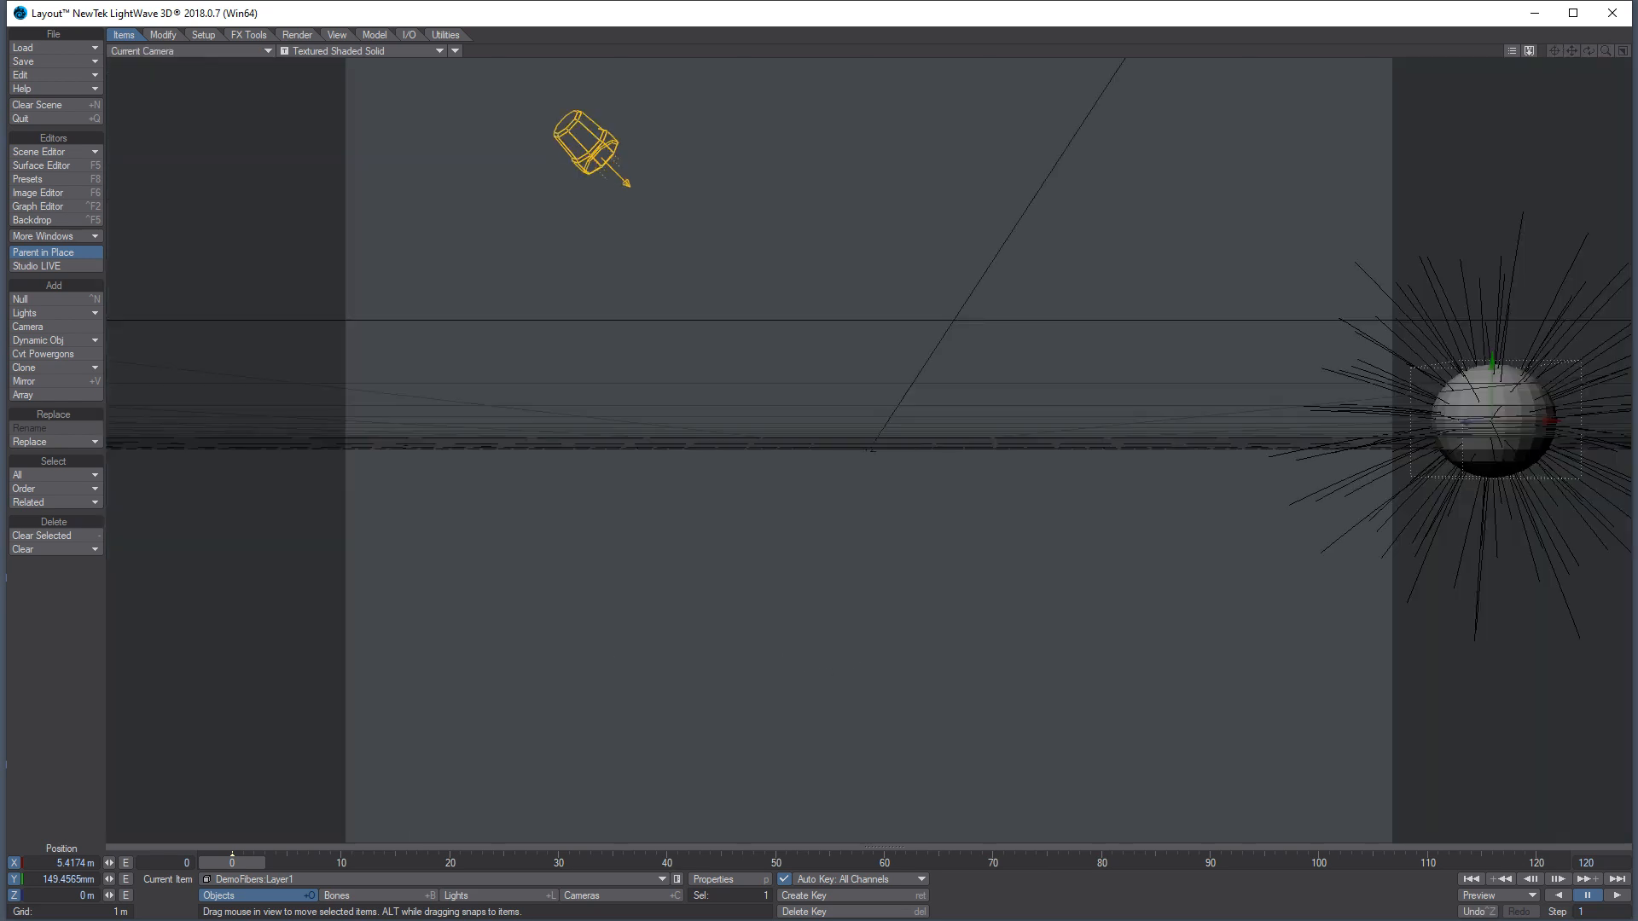
At frame 49, move the sphere near the middle of the camera view and rotate it to about -88° heading, -50° pitch
click(790, 854)
drag(1447, 653, 1185, 683)
key(y)
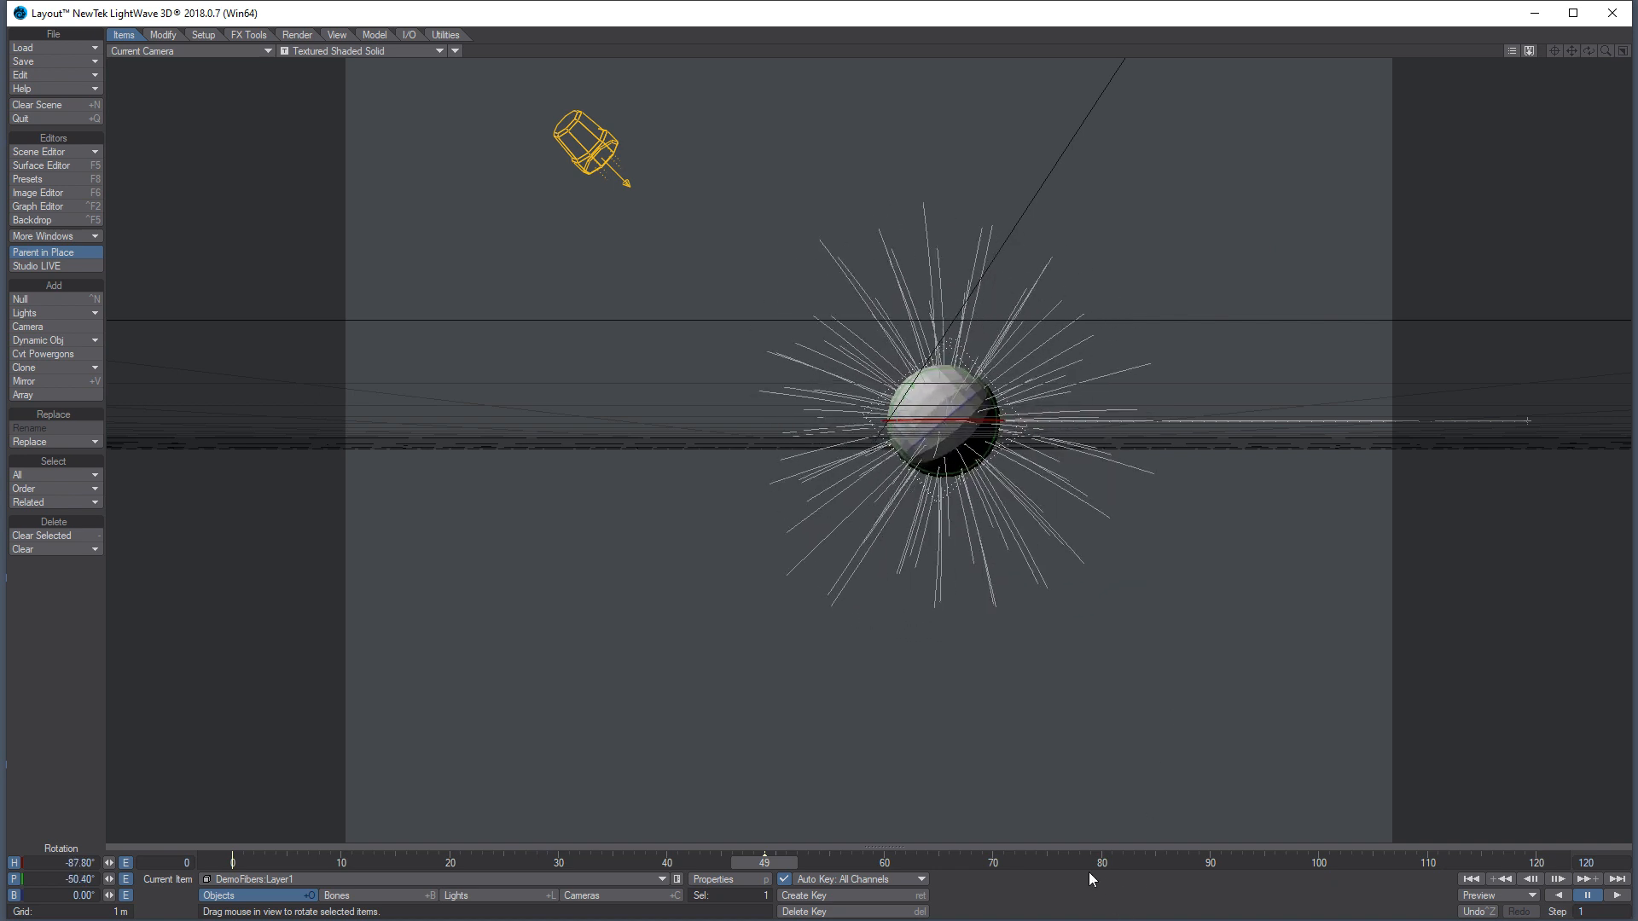
At frame 80, rotate the sphere and move it to about X -498 mm, Y 414 mm, Z 155 mm
click(1096, 857)
drag(1157, 732, 1083, 710)
key(t)
right_drag(1083, 710, 1083, 668)
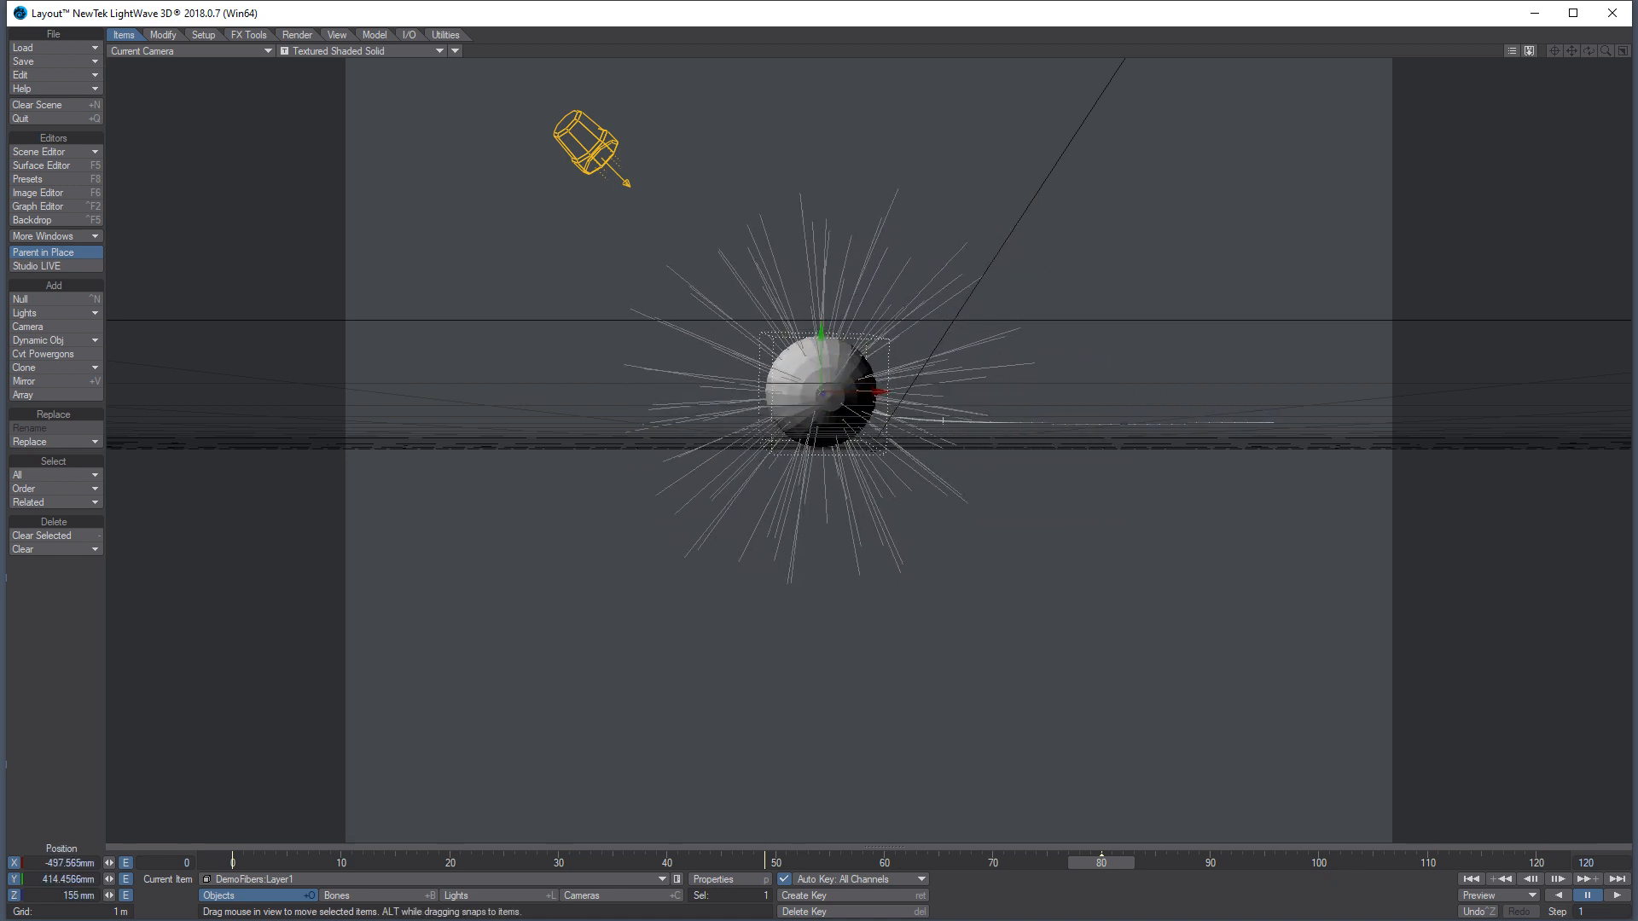
At frame 22, move the sphere to about X 3.30 m, Y 432 mm, Z -494 mm
click(476, 861)
right_drag(550, 755, 551, 703)
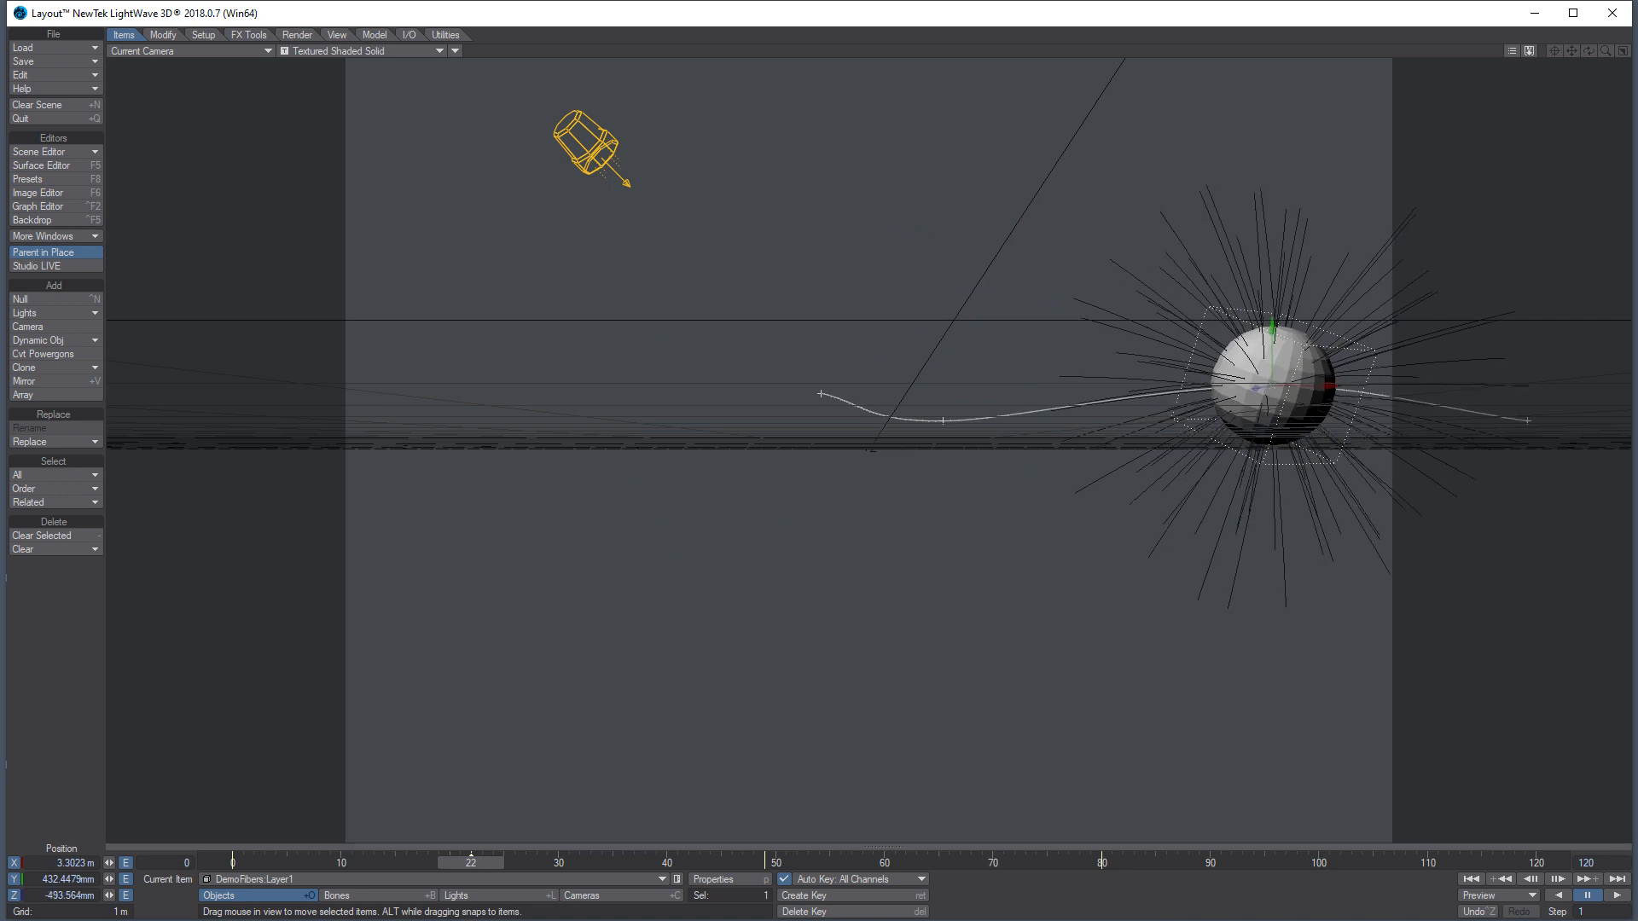
At frame 120, rotate the sphere and move it out of the camera view to about X -5.83 m, Y 399 mm, Z 260 mm
drag(550, 704, 550, 763)
drag(226, 863, 1536, 862)
key(y)
drag(673, 690, 427, 623)
drag(649, 662, 729, 707)
key(t)
drag(1082, 725, 1626, 839)
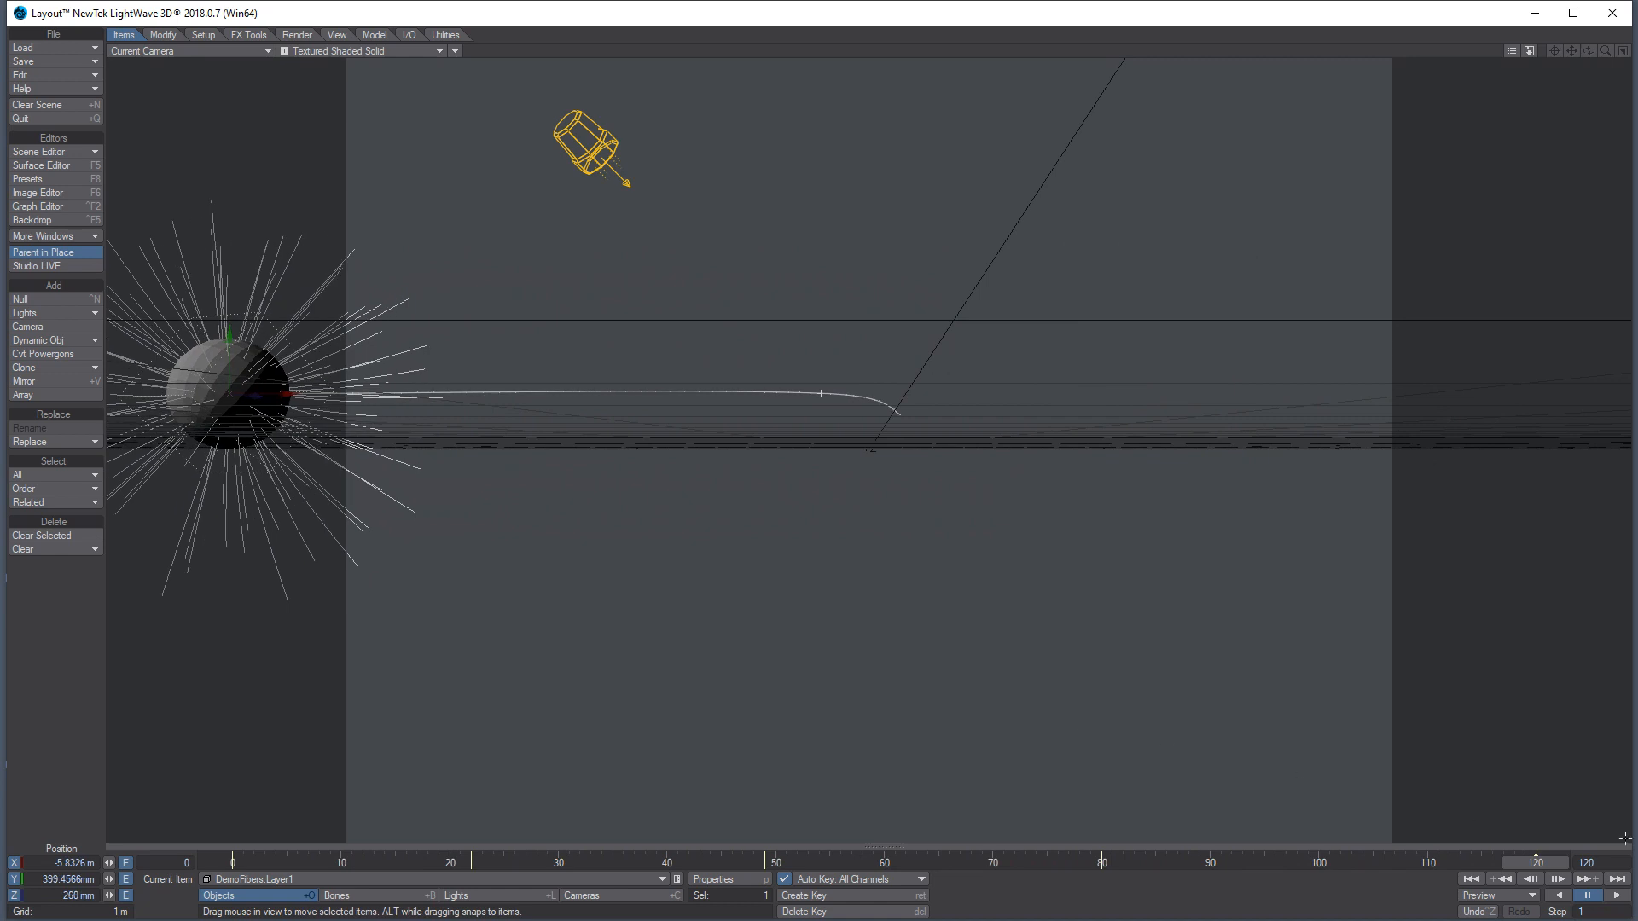
Play the sphere's animation, stop it, and return to frame 0
click(1616, 896)
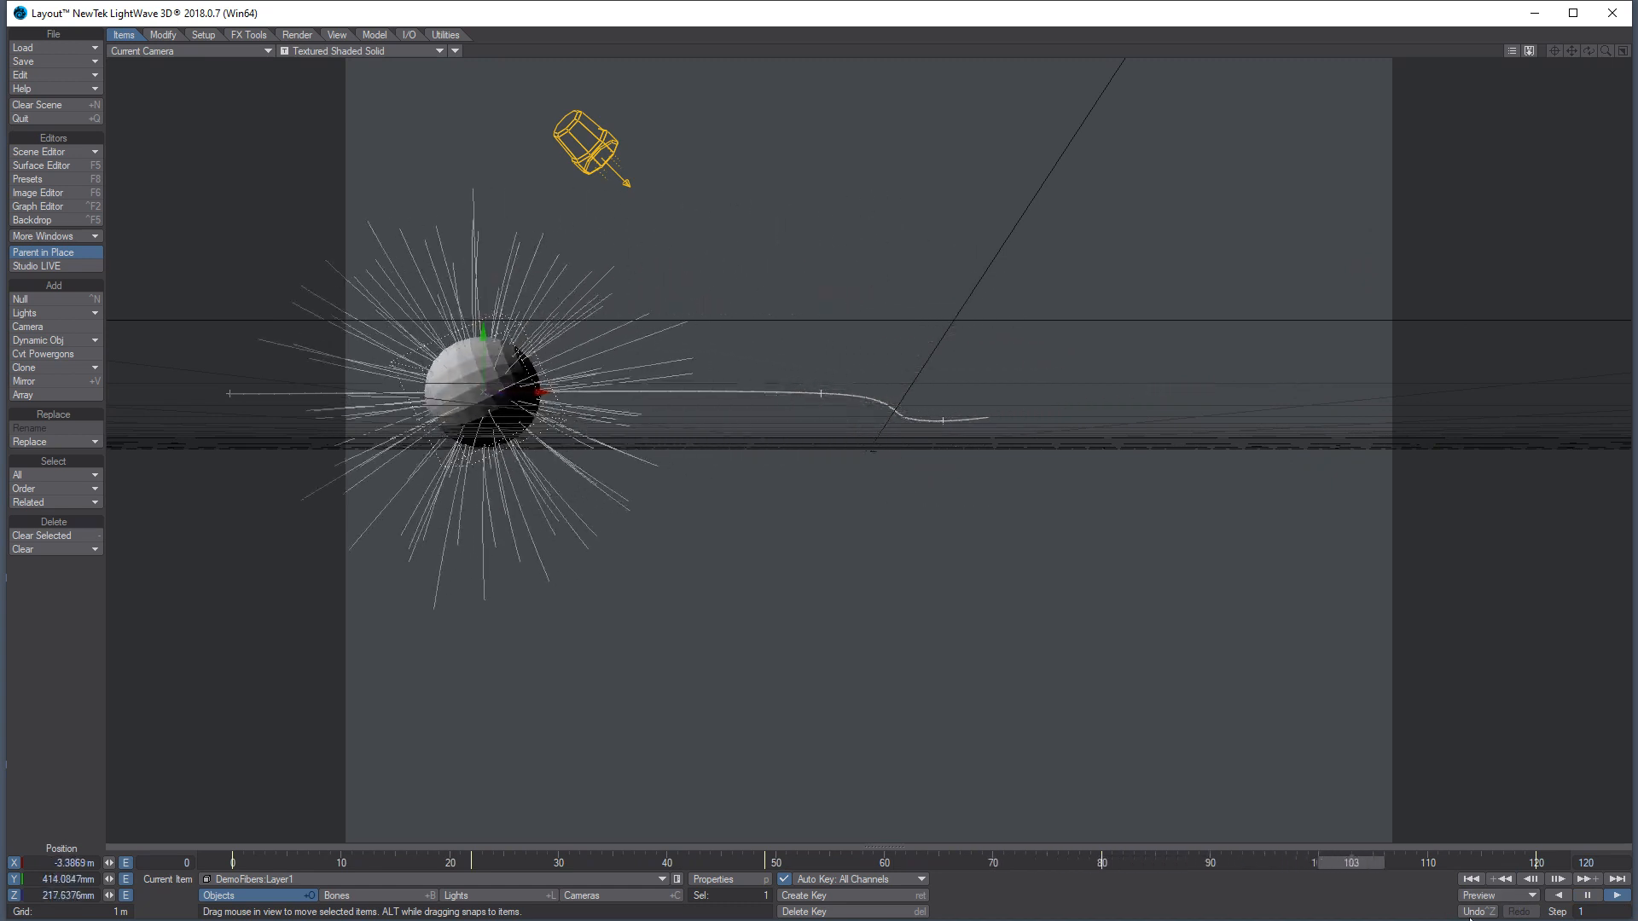
click(1587, 896)
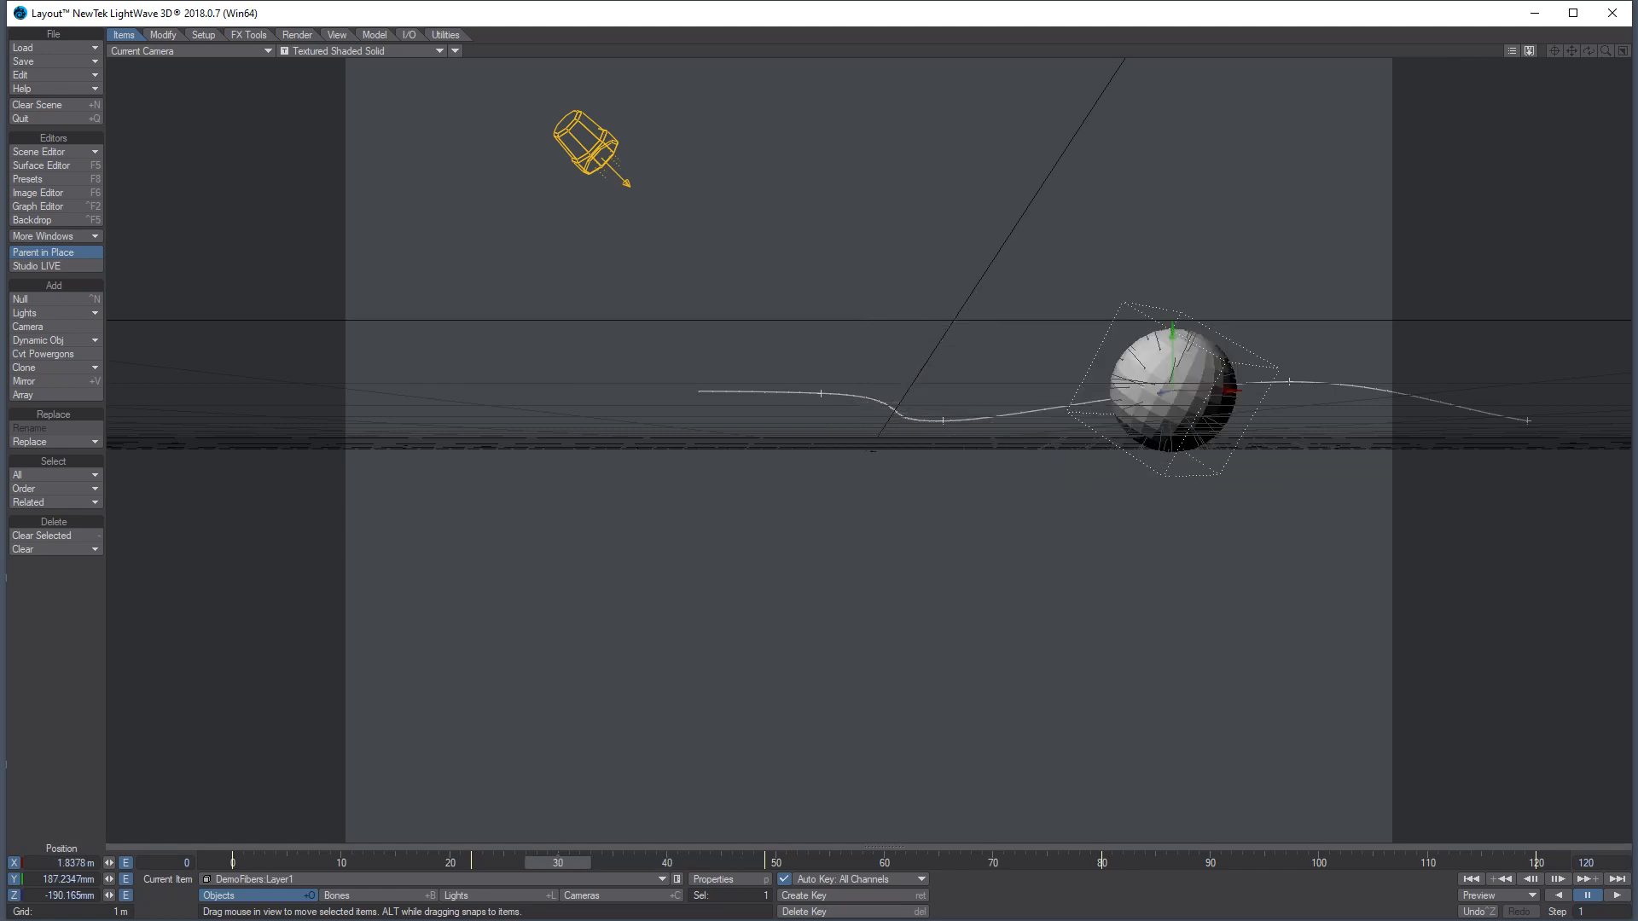
drag(645, 863, 232, 863)
Make DemoFibers:Layer2 a Bullet deforming body with the dynamics properties open
click(269, 879)
click(274, 894)
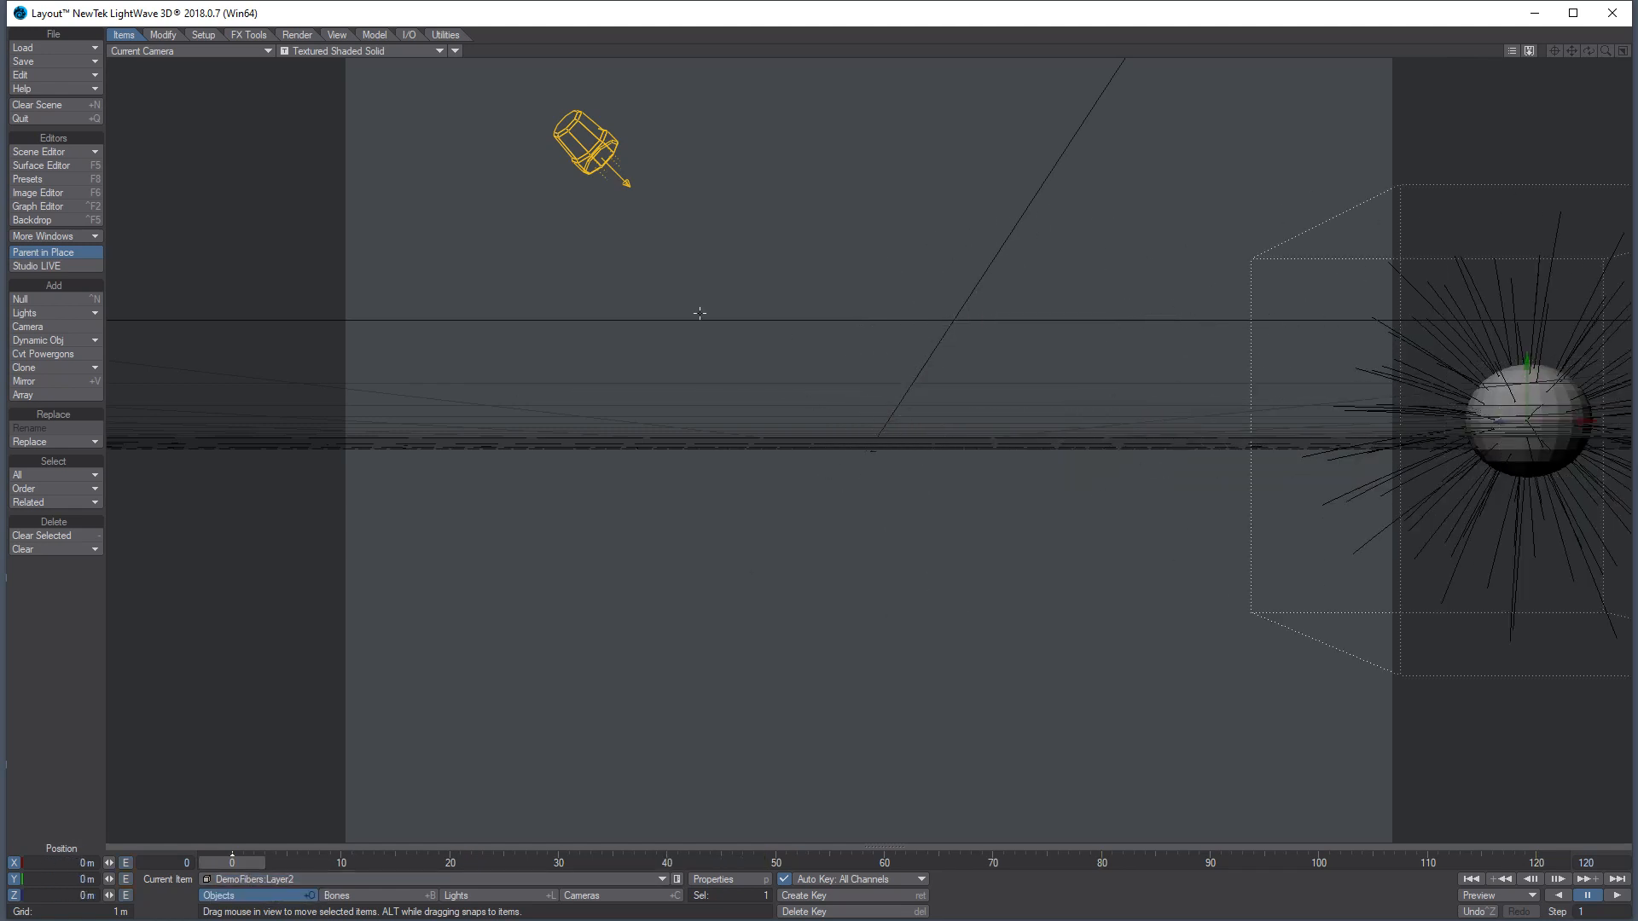
click(245, 35)
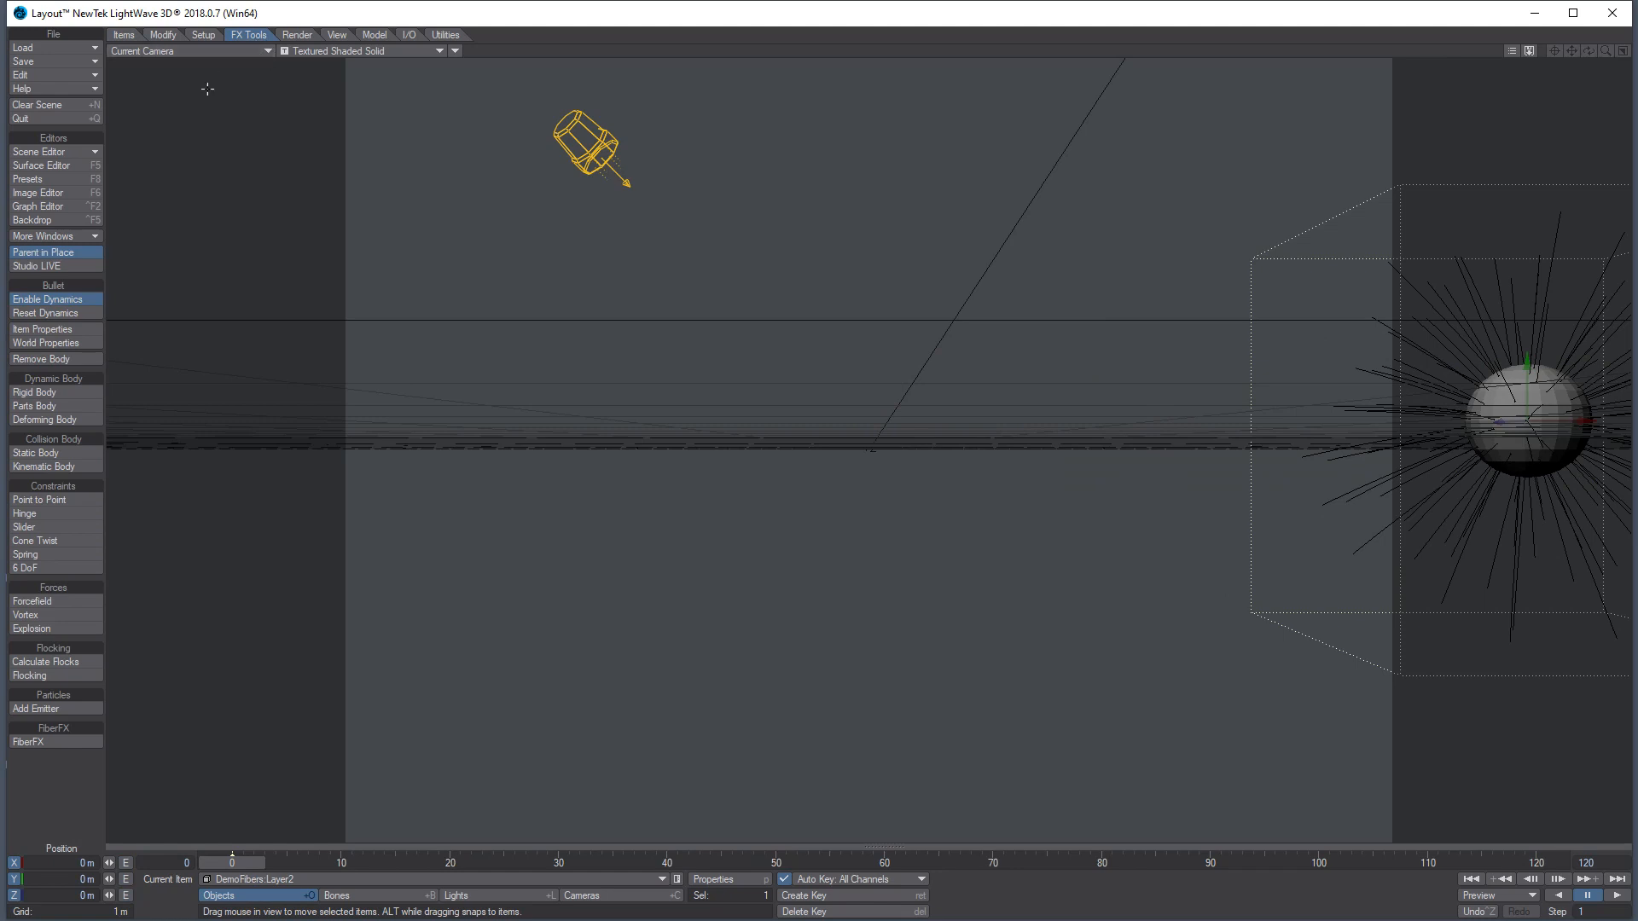
click(70, 329)
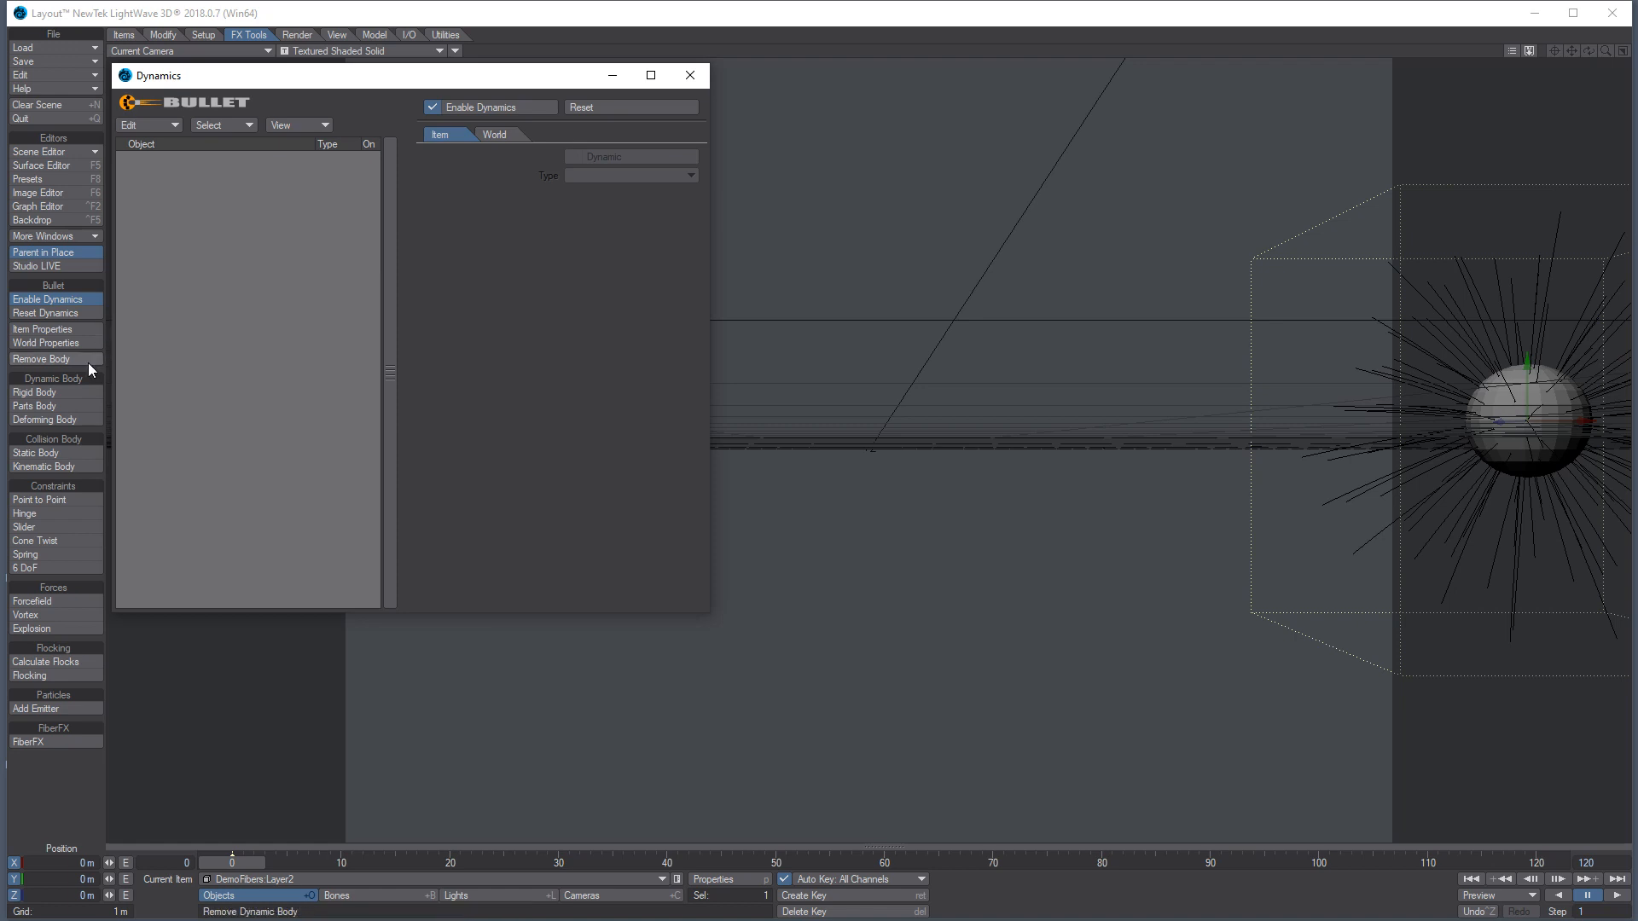
click(60, 418)
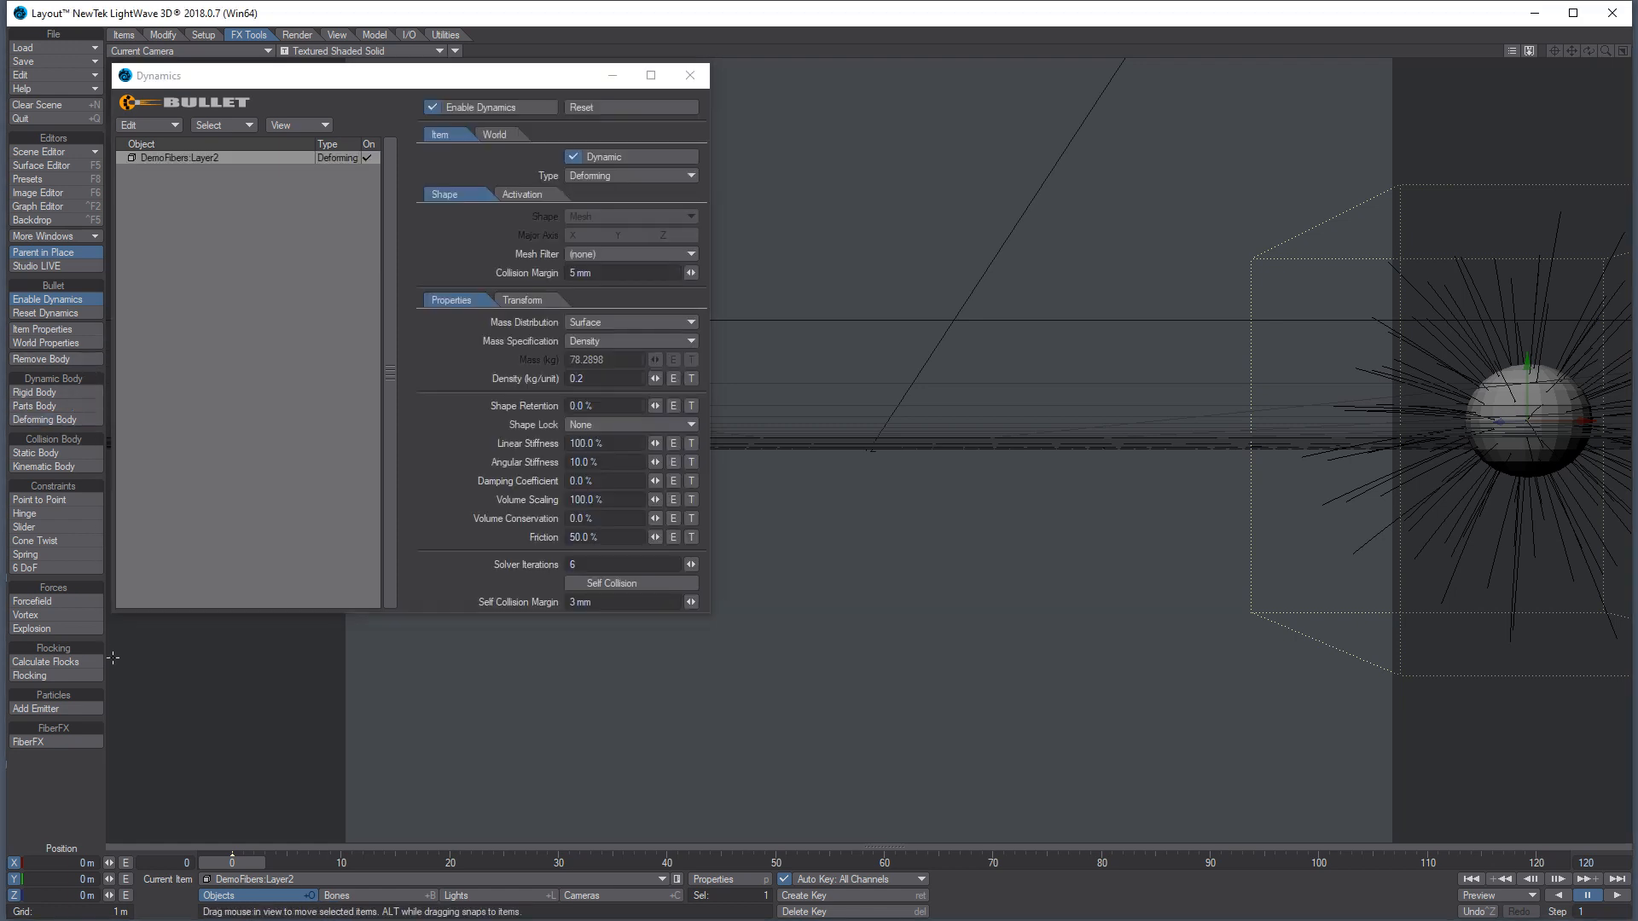
Make DemoFibers:Layer1 a kinematic body with a Sphere shape and a 50 mm collision margin
click(281, 879)
click(290, 869)
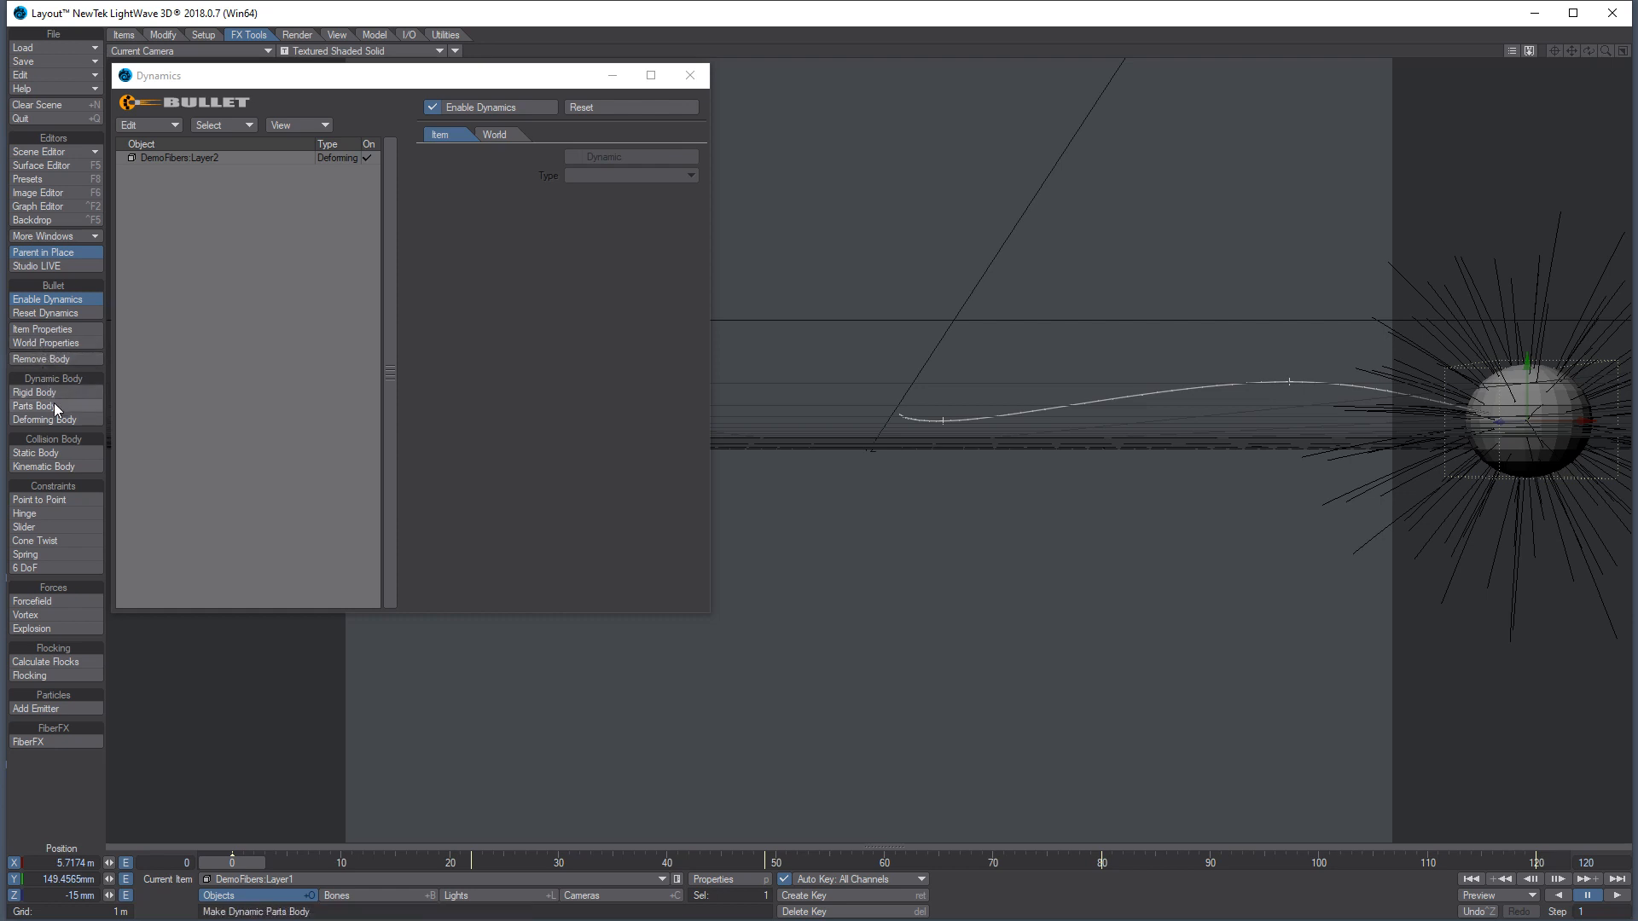
click(66, 467)
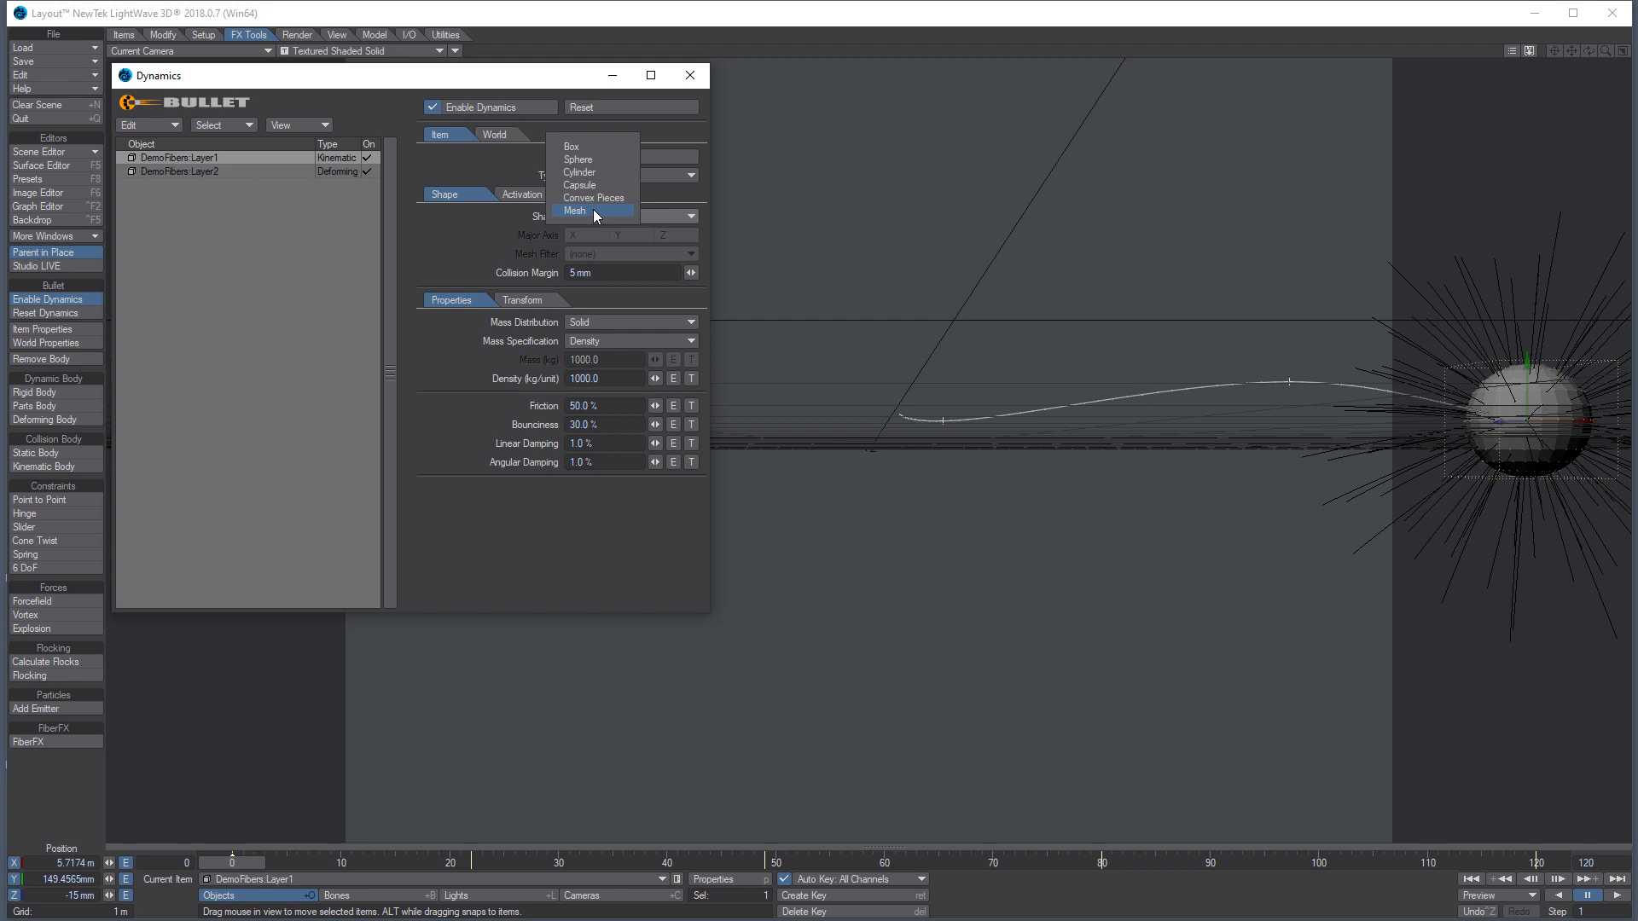
click(595, 165)
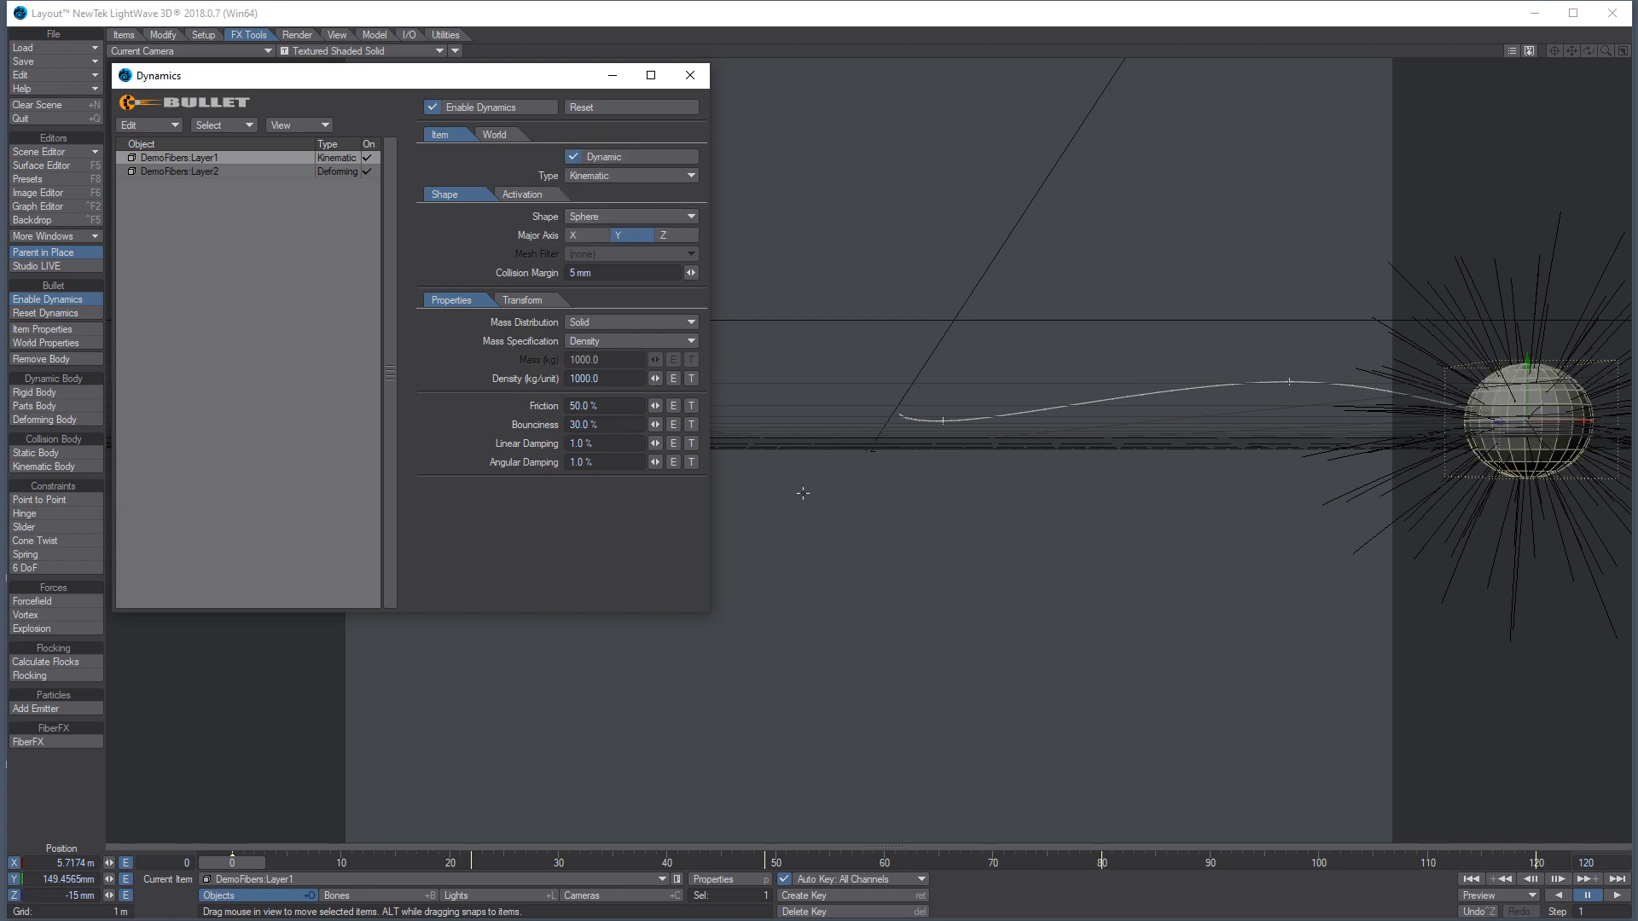
double_click(569, 273)
text(50)
key(Tab)
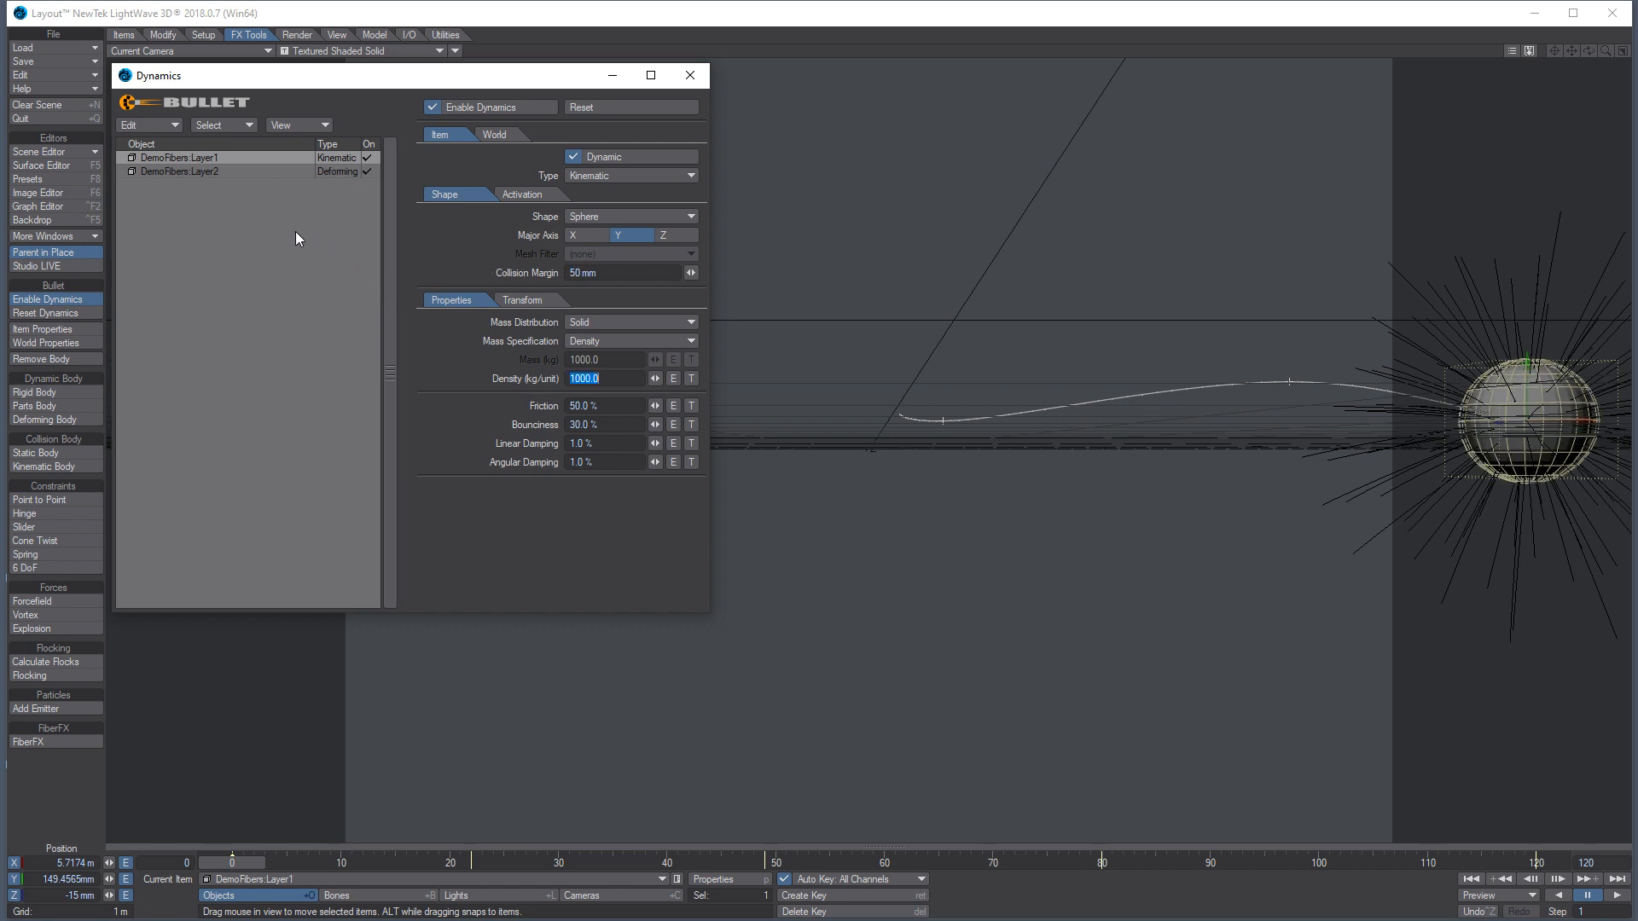
Set DemoFibers:Layer2's mesh filter to Default_weightmap and play the simulation
click(225, 170)
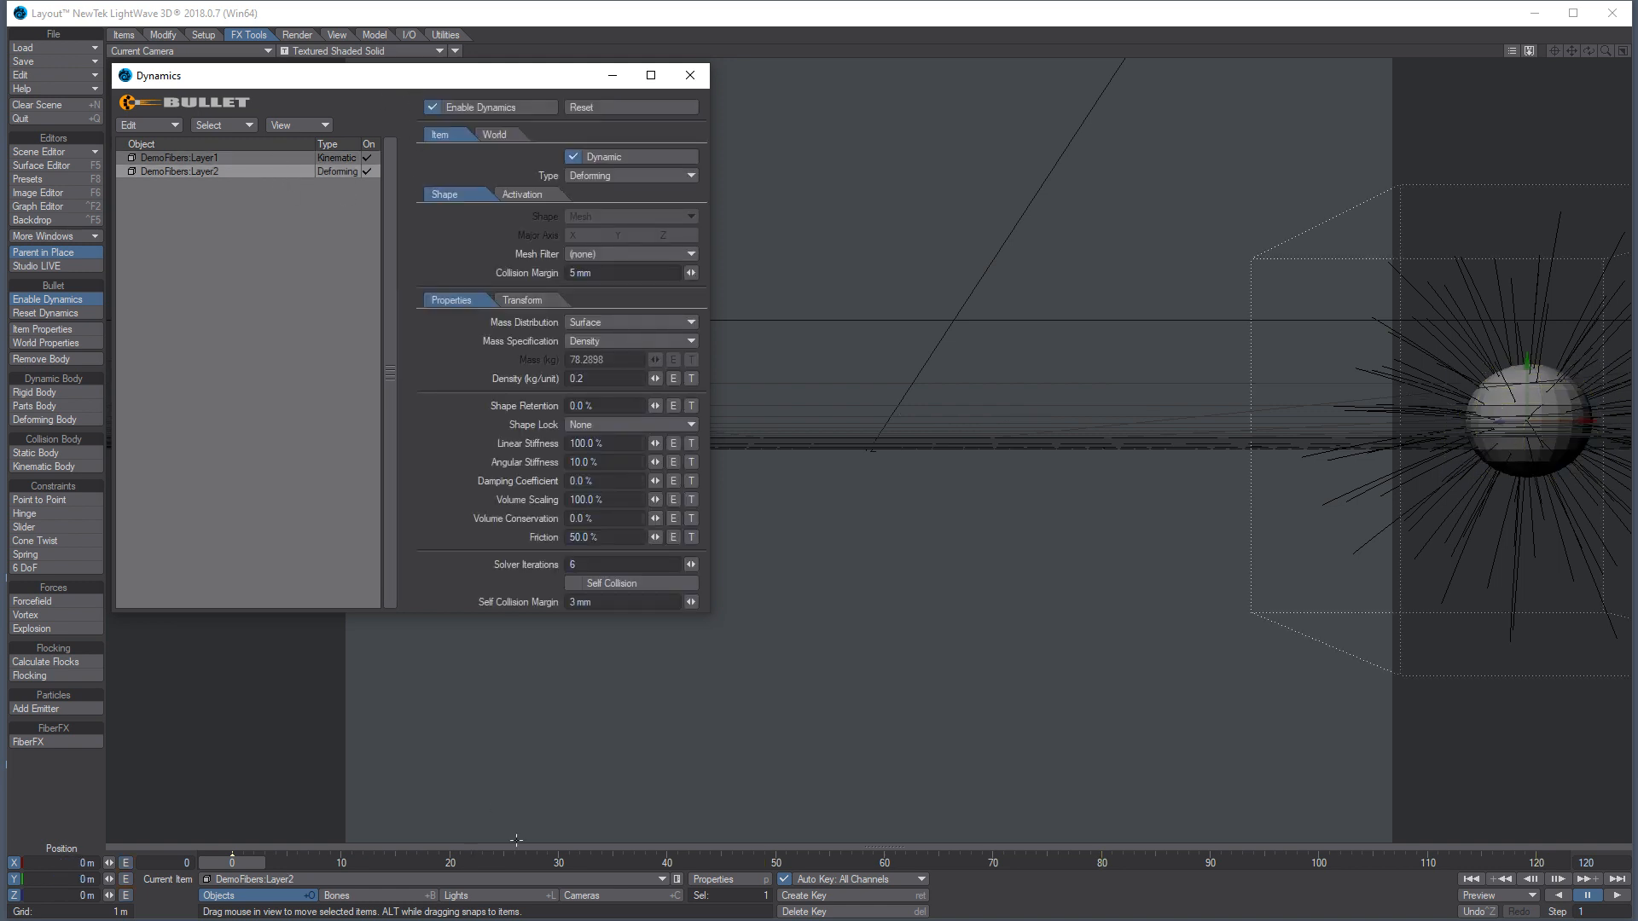
click(604, 254)
click(597, 268)
click(1615, 896)
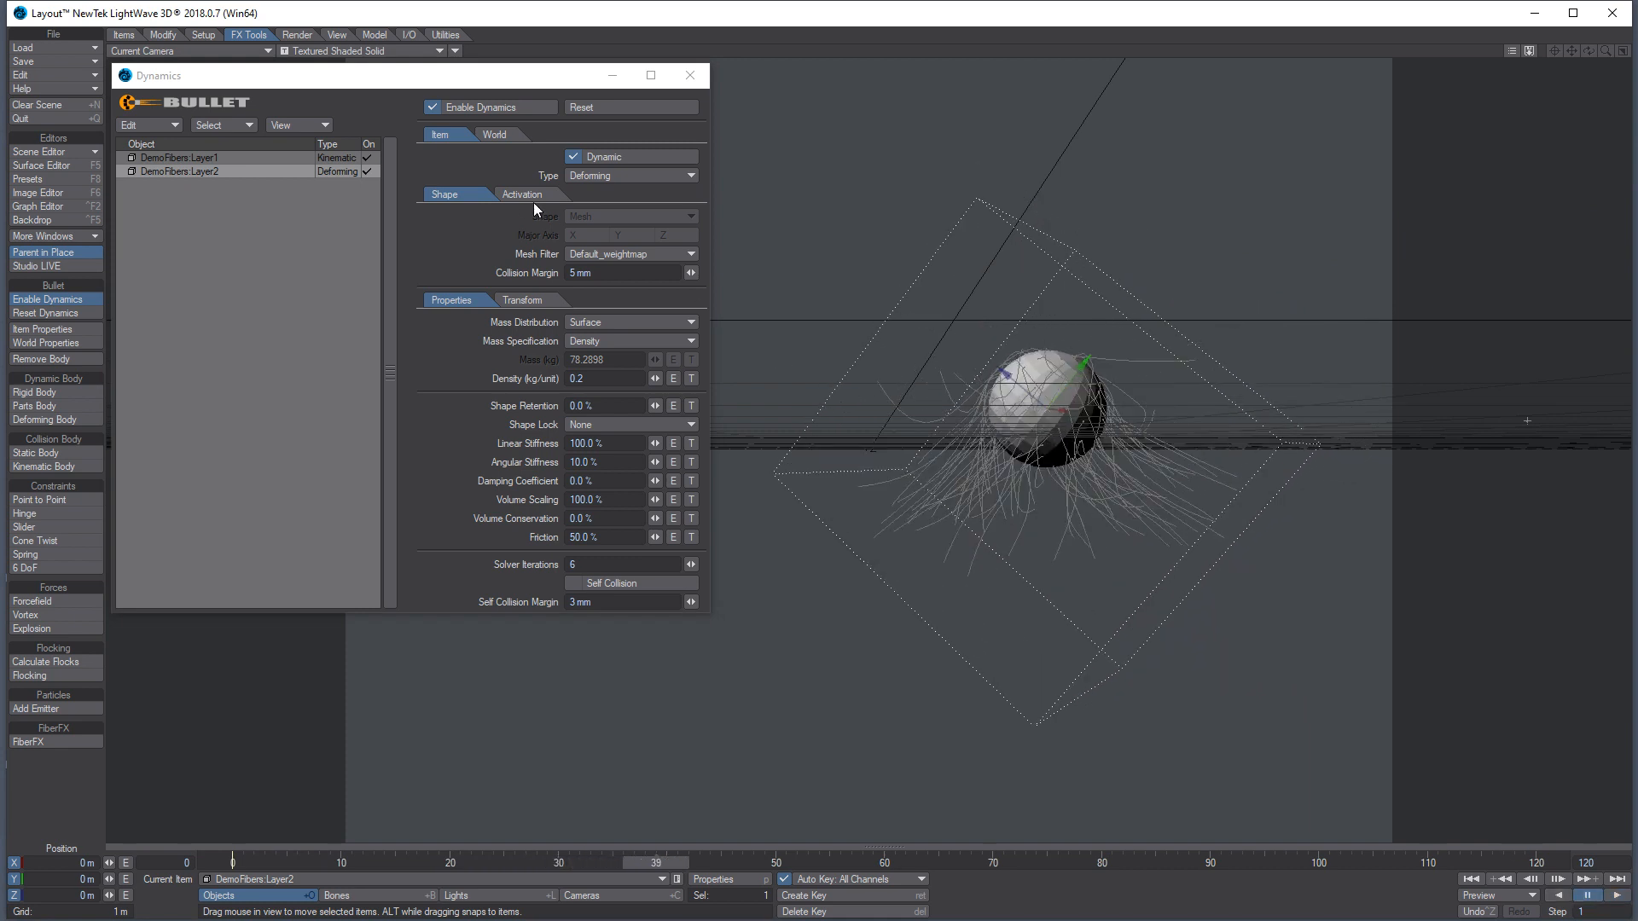
Set the dynamics world's Y gravity to 0
click(493, 137)
click(612, 179)
text(0)
key(Tab)
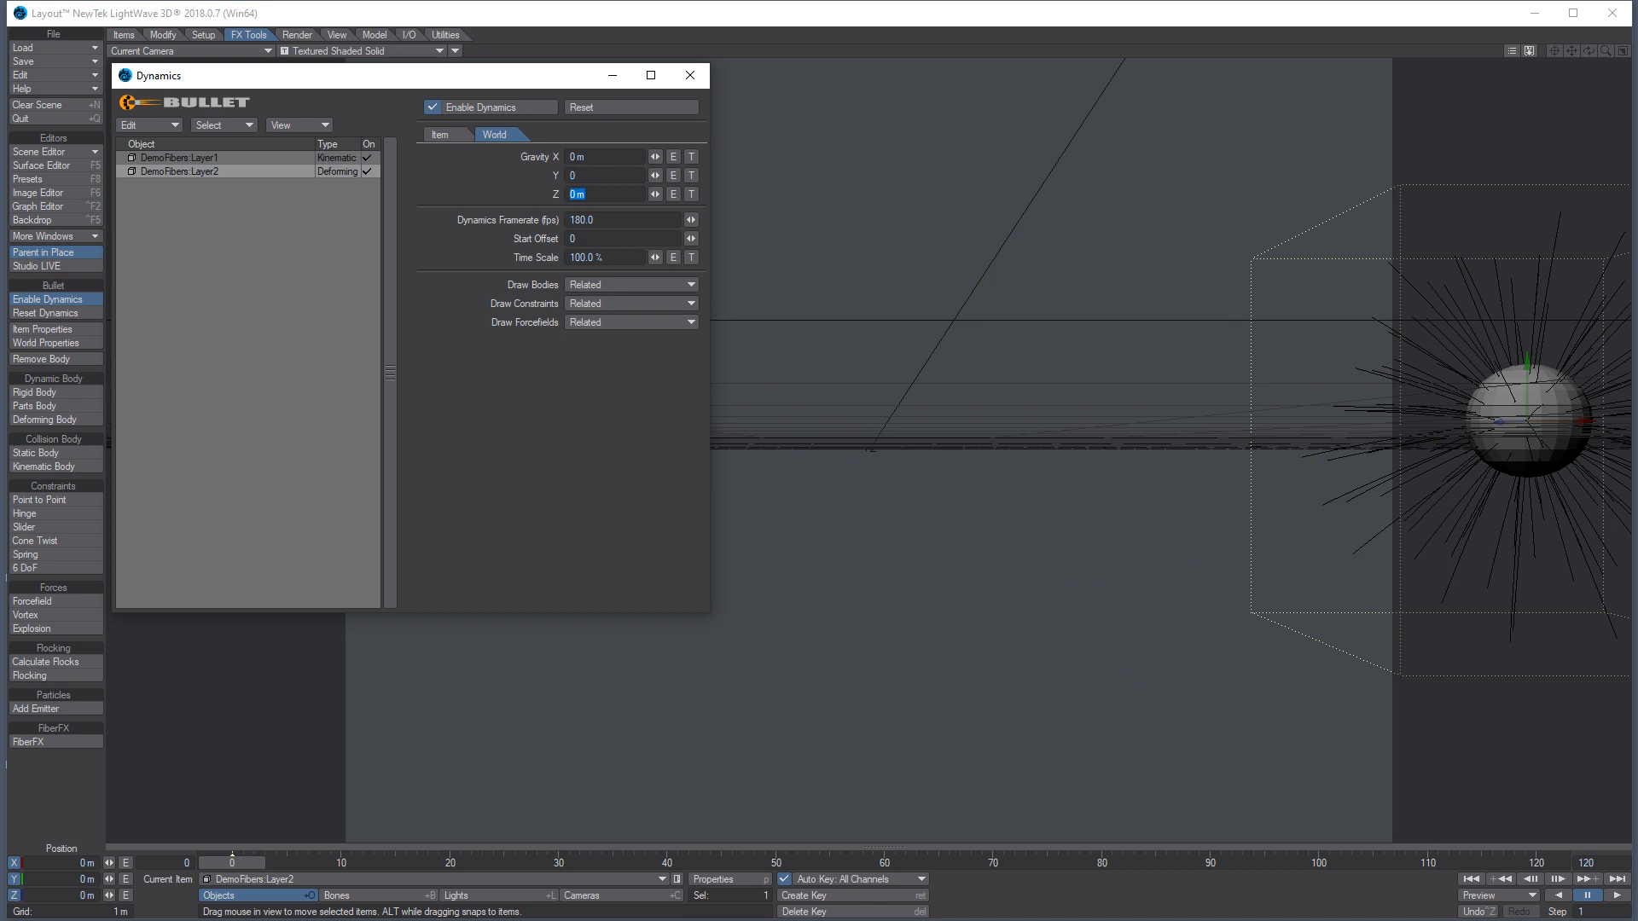
Set the mass distribution of the DemoFibers:Layer2 deforming body to Vertices
click(443, 137)
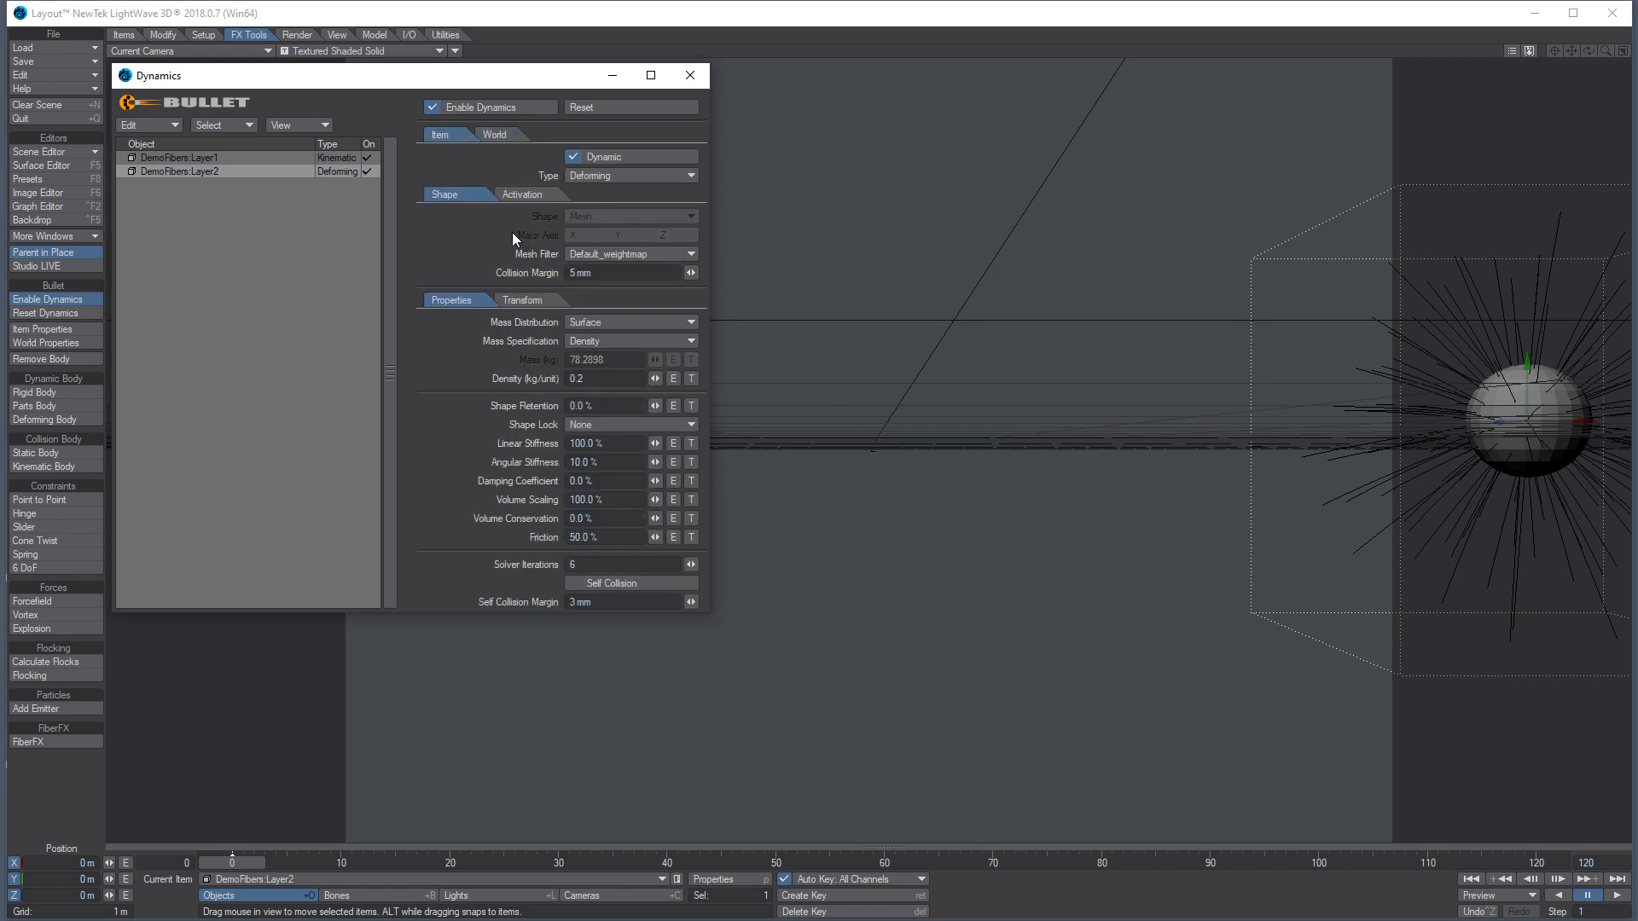
click(632, 325)
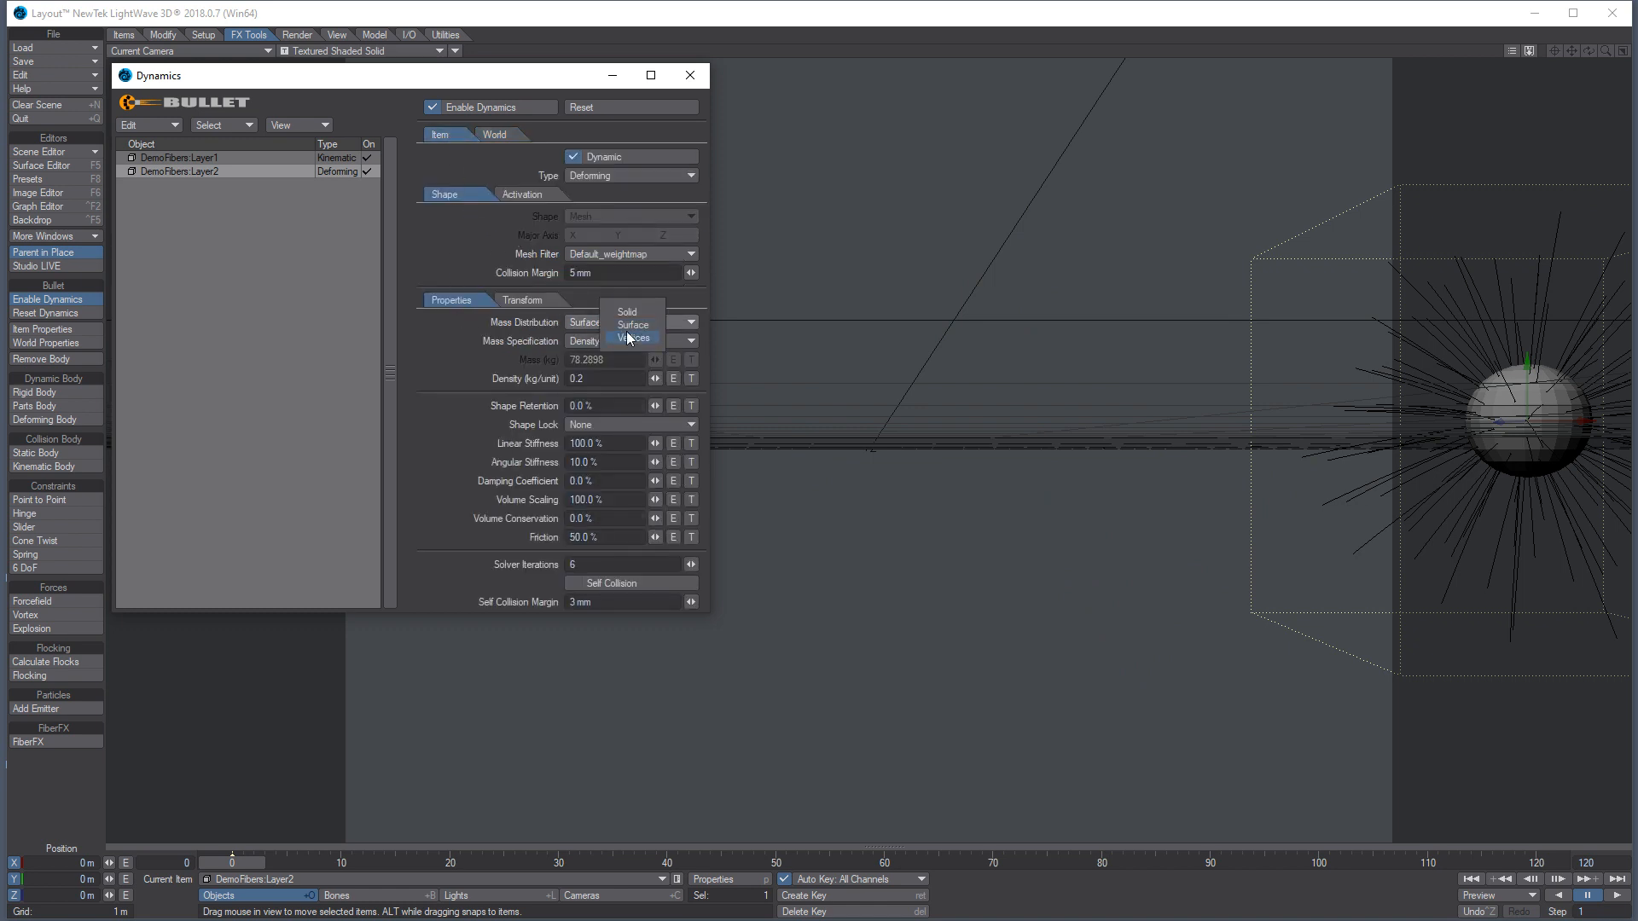
click(631, 338)
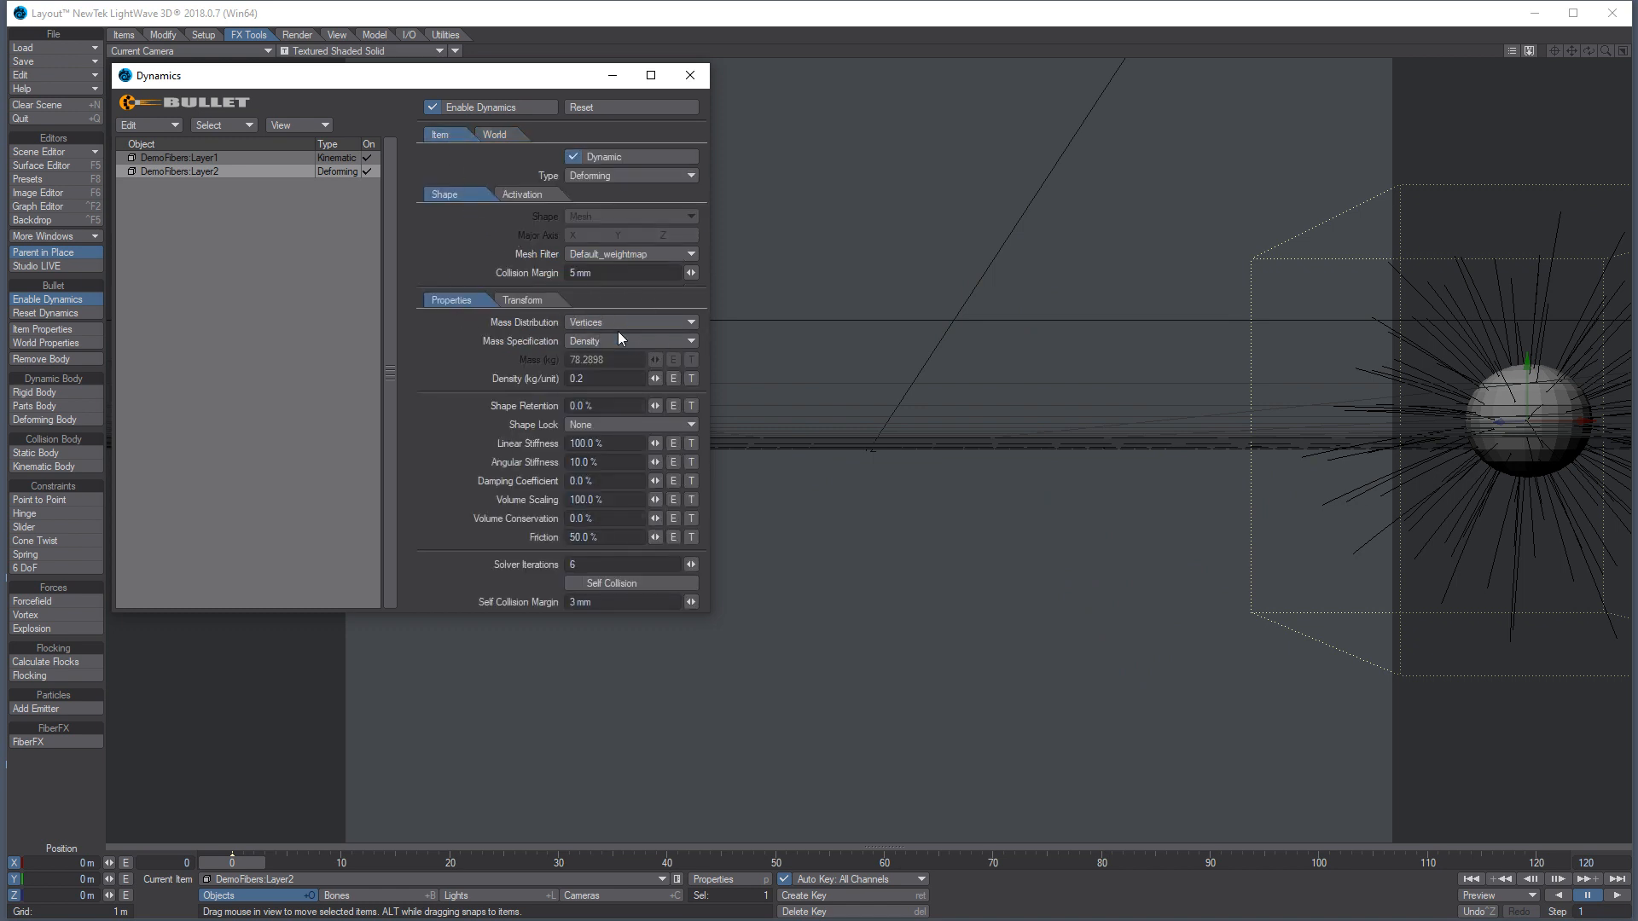
Set the strands' shape retention to 0.2%, linear stiffness to 20% and damping coefficient to 0.5%
click(600, 408)
text(0.5)
key(Tab)
text(20)
key(Tab)
key(Tab)
text(0.5)
key(Tab)
double_click(587, 406)
text(0.2)
key(Tab)
Play the strand simulation, close the Dynamics window, replay from the start and return to frame 0
click(1616, 895)
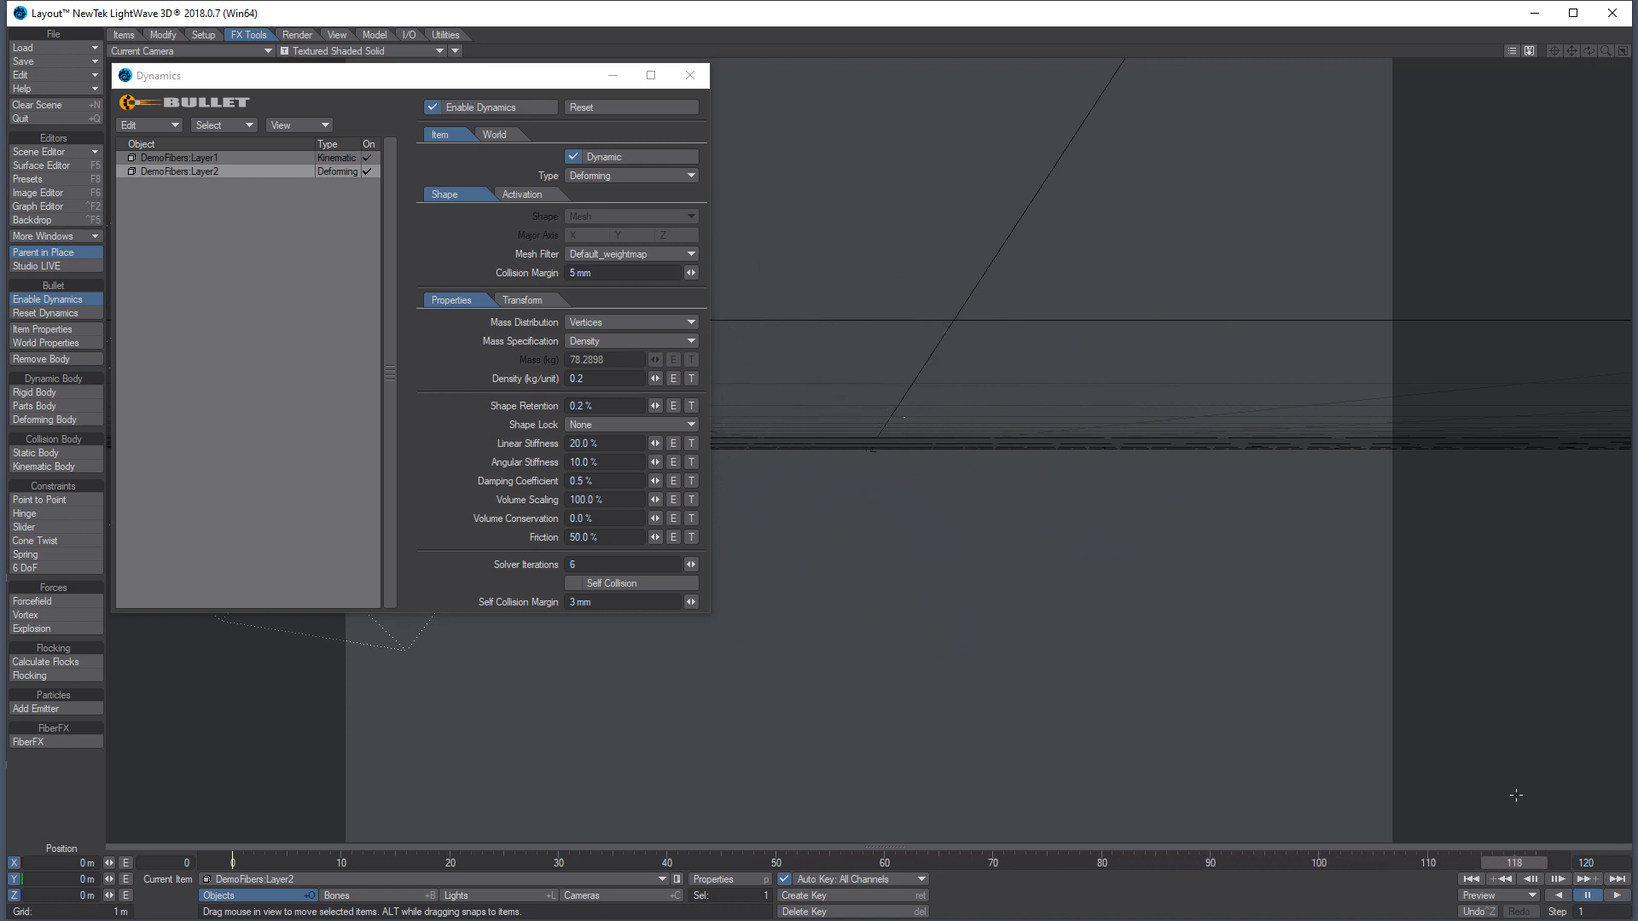
click(691, 75)
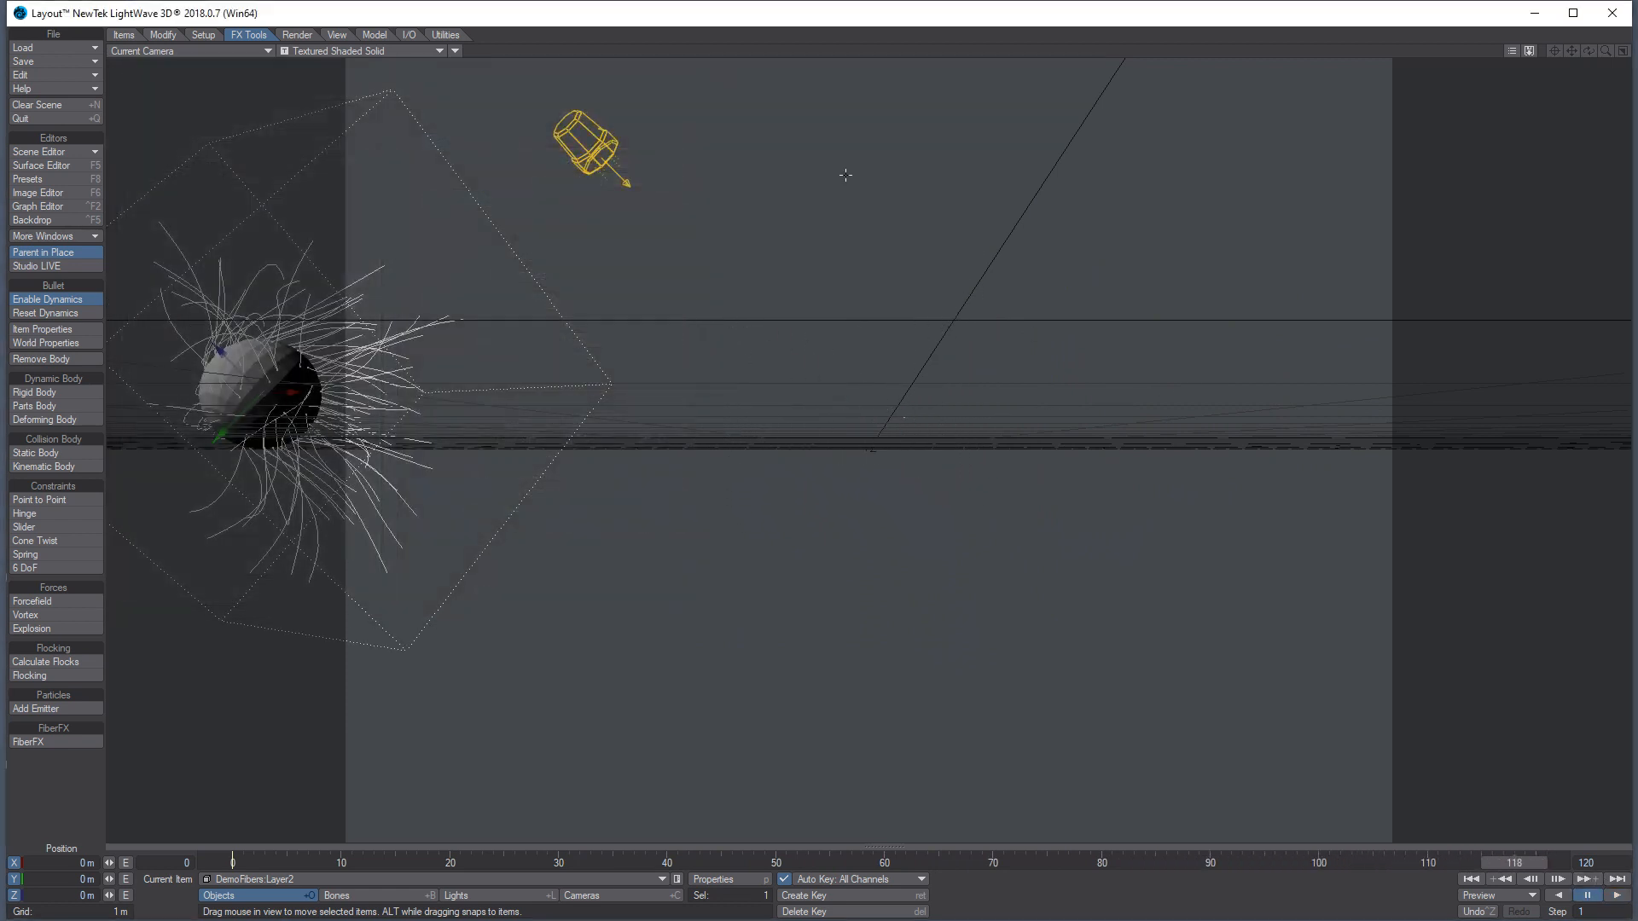
click(1470, 880)
click(1616, 895)
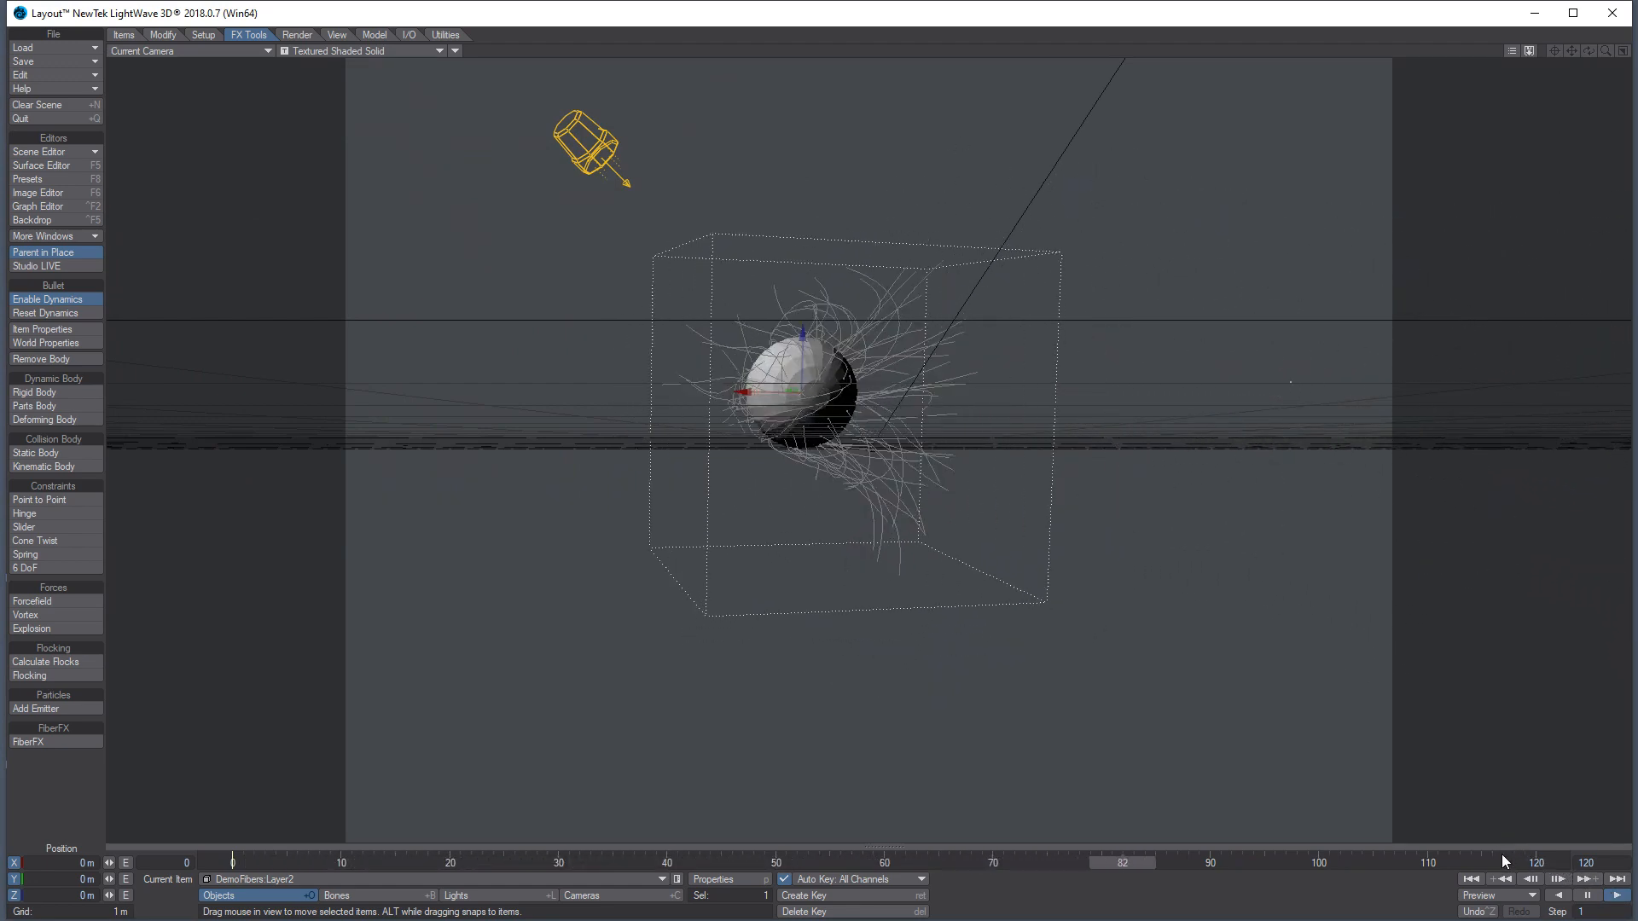
click(1587, 895)
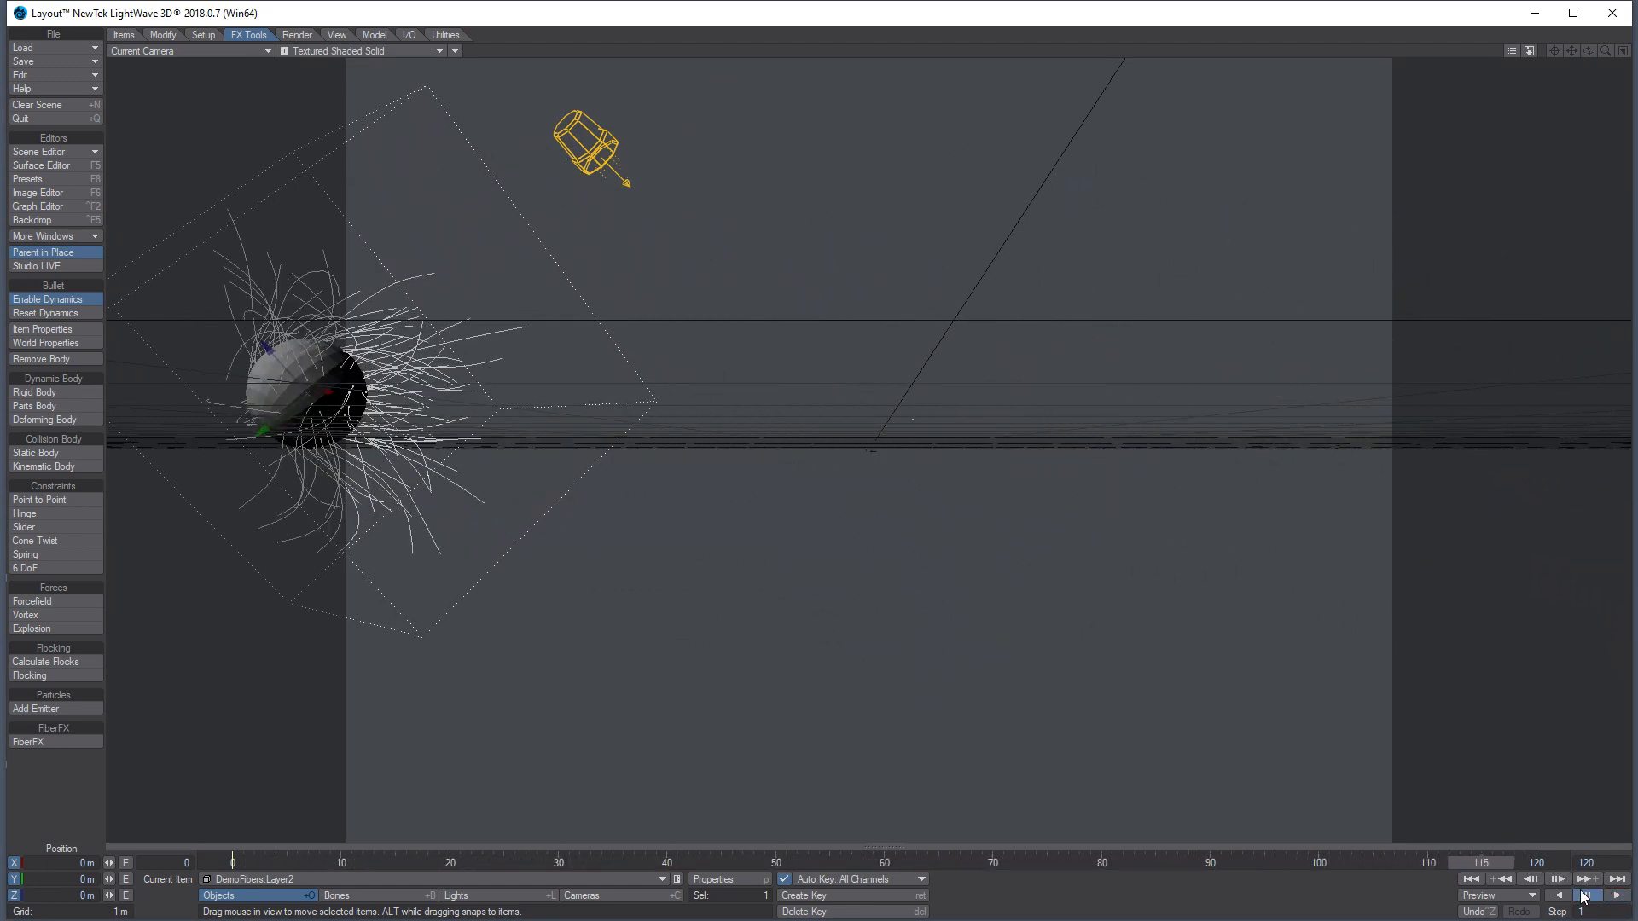
click(1473, 881)
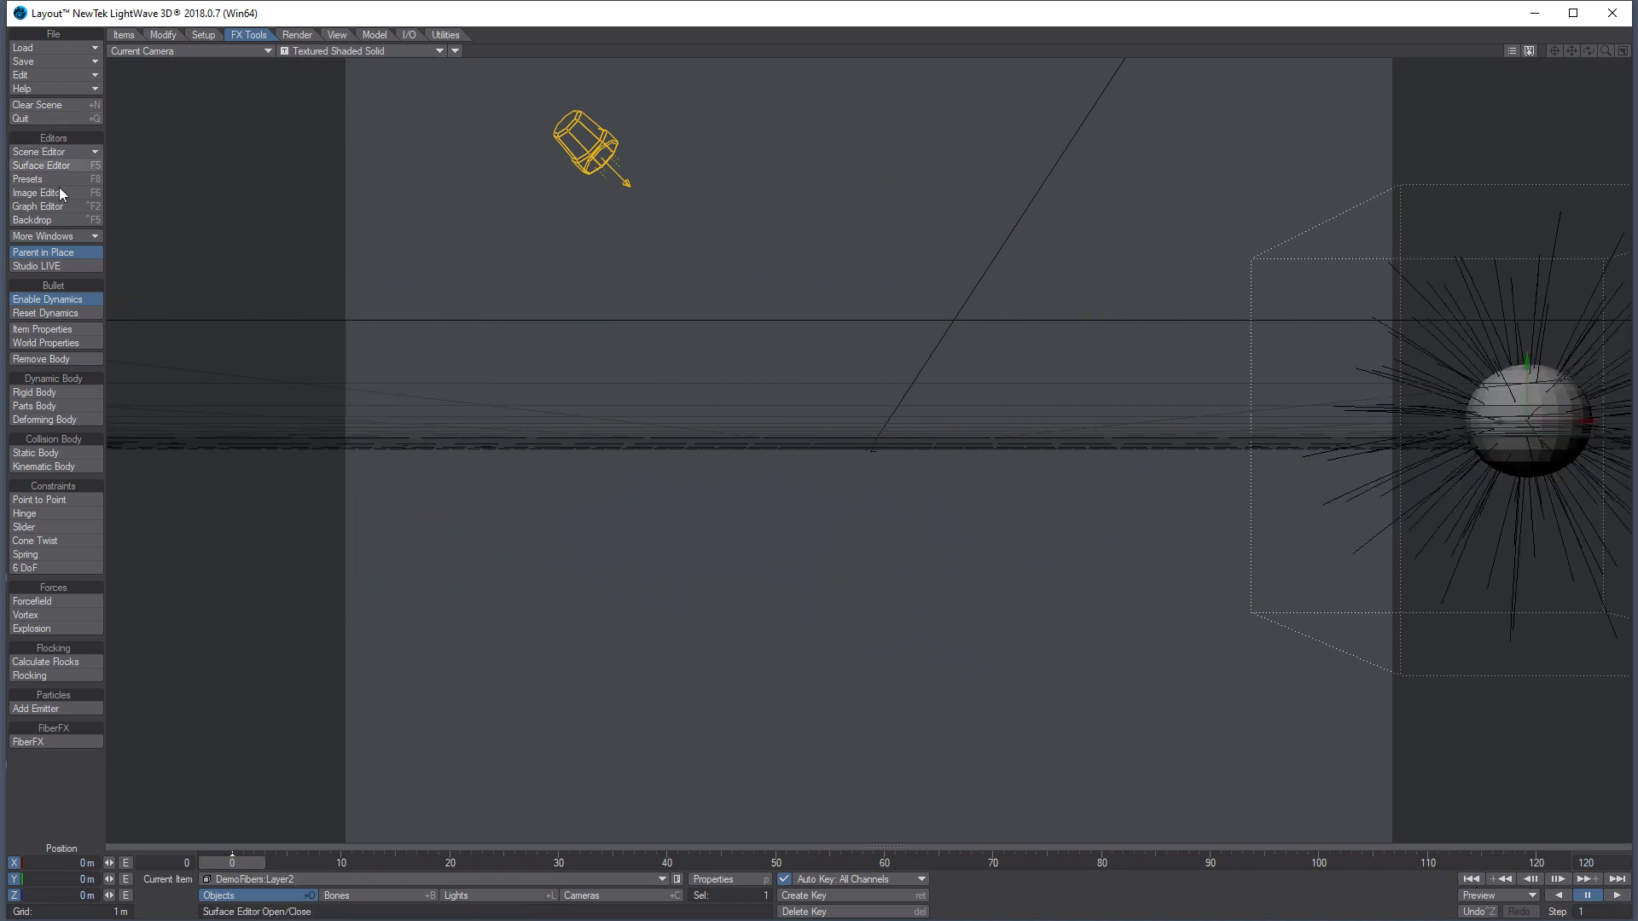
Open FiberFX and activate it for DemoFibers:Layer2
click(305, 882)
click(312, 881)
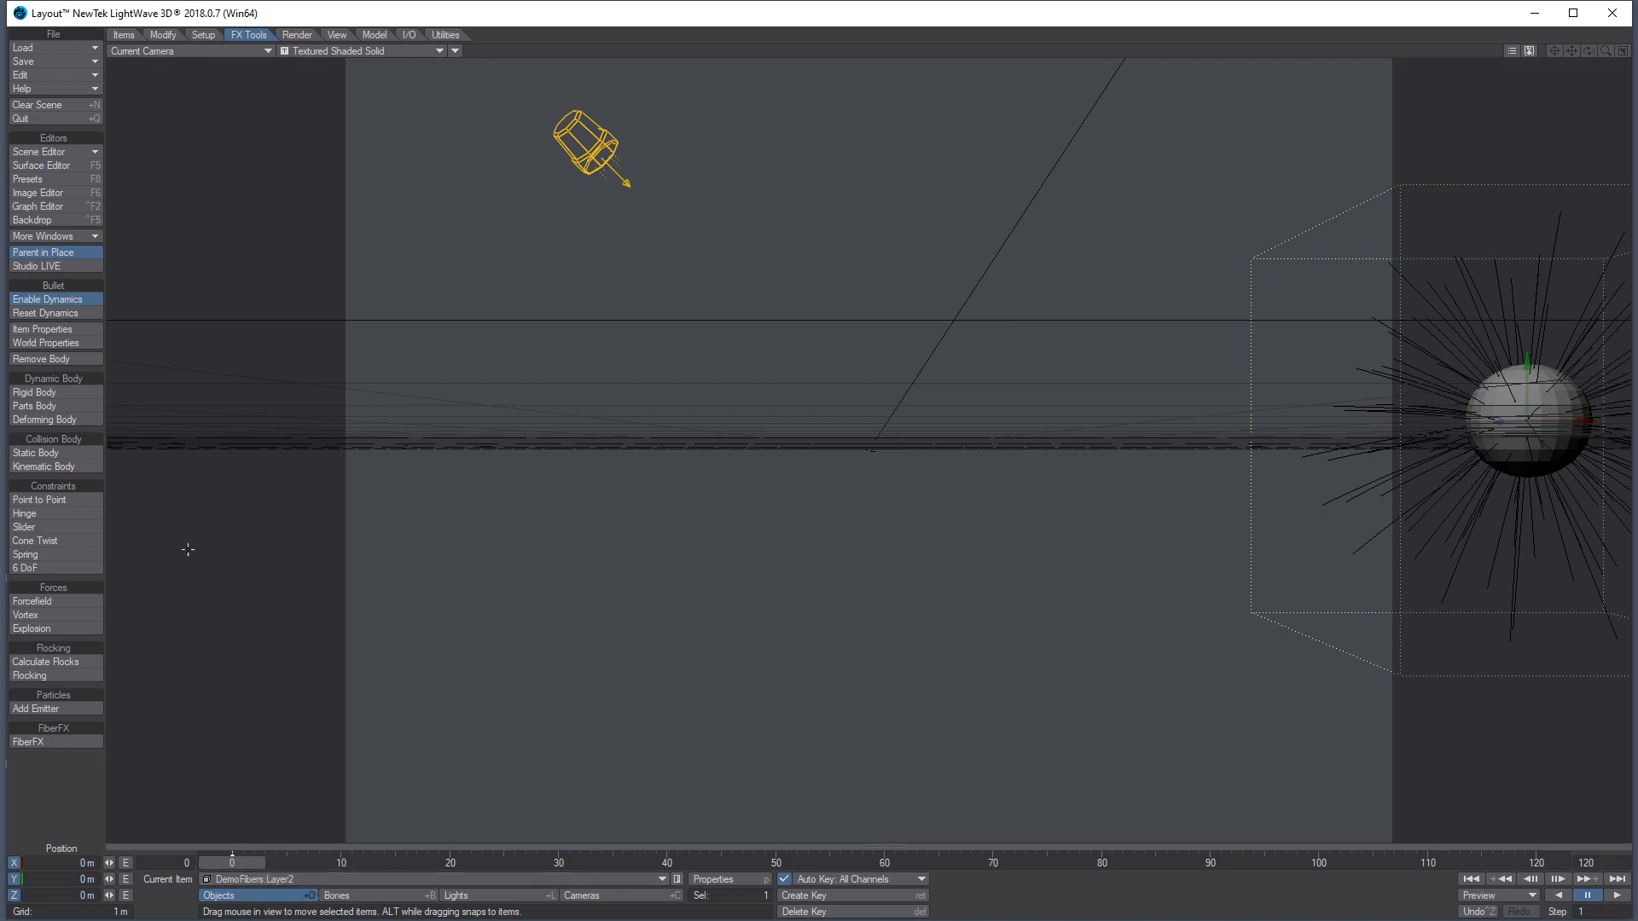
click(65, 234)
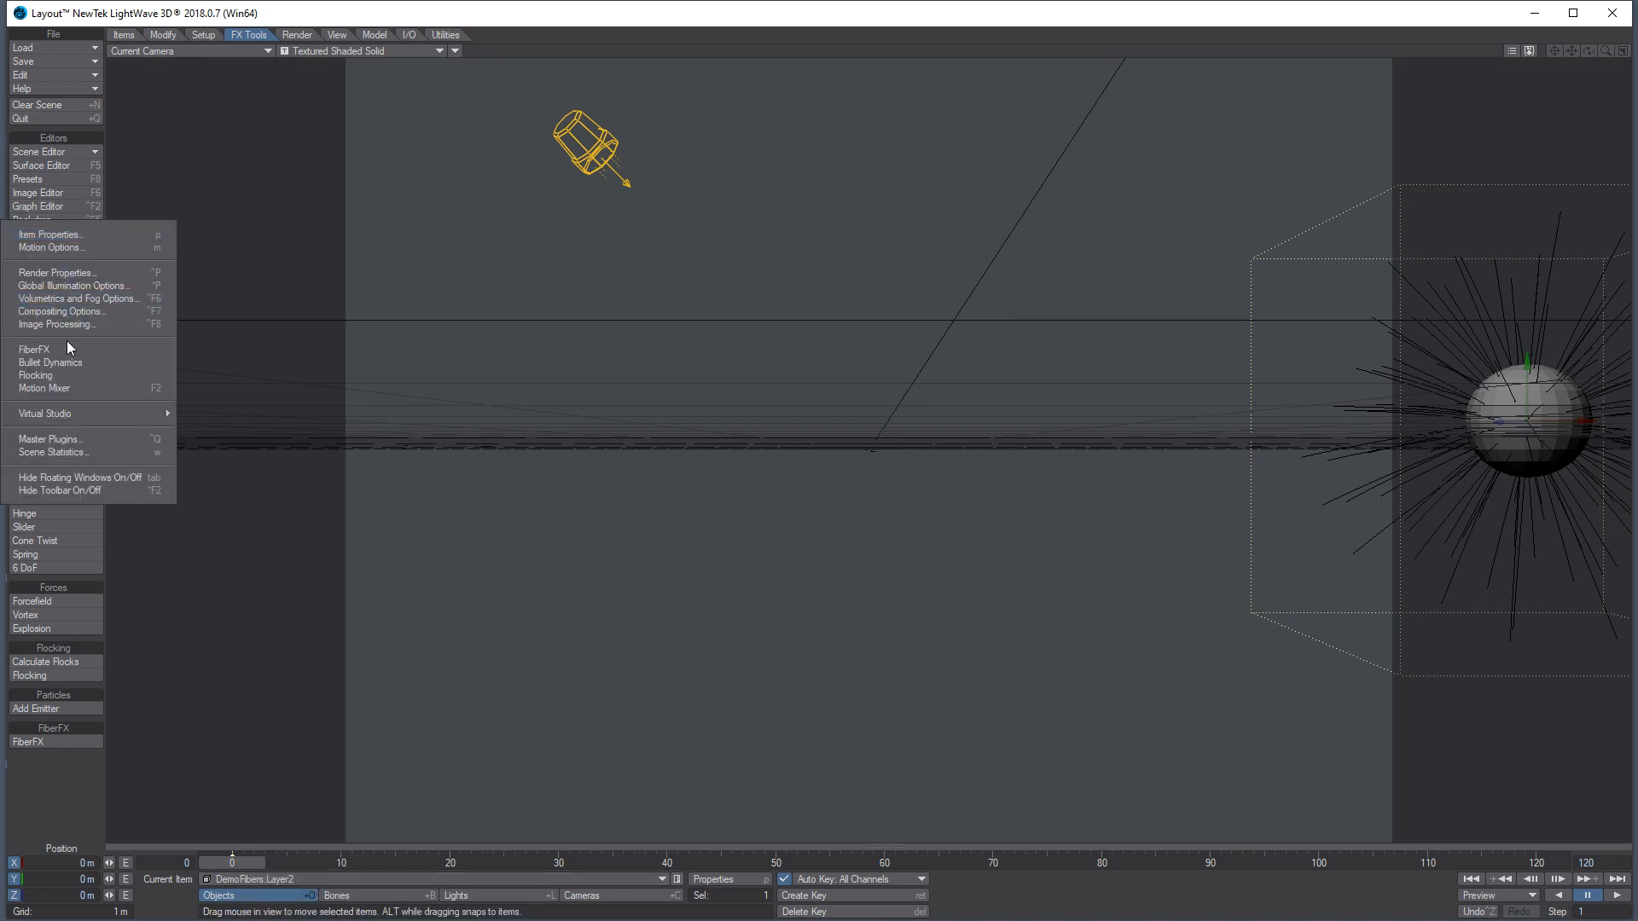
click(36, 350)
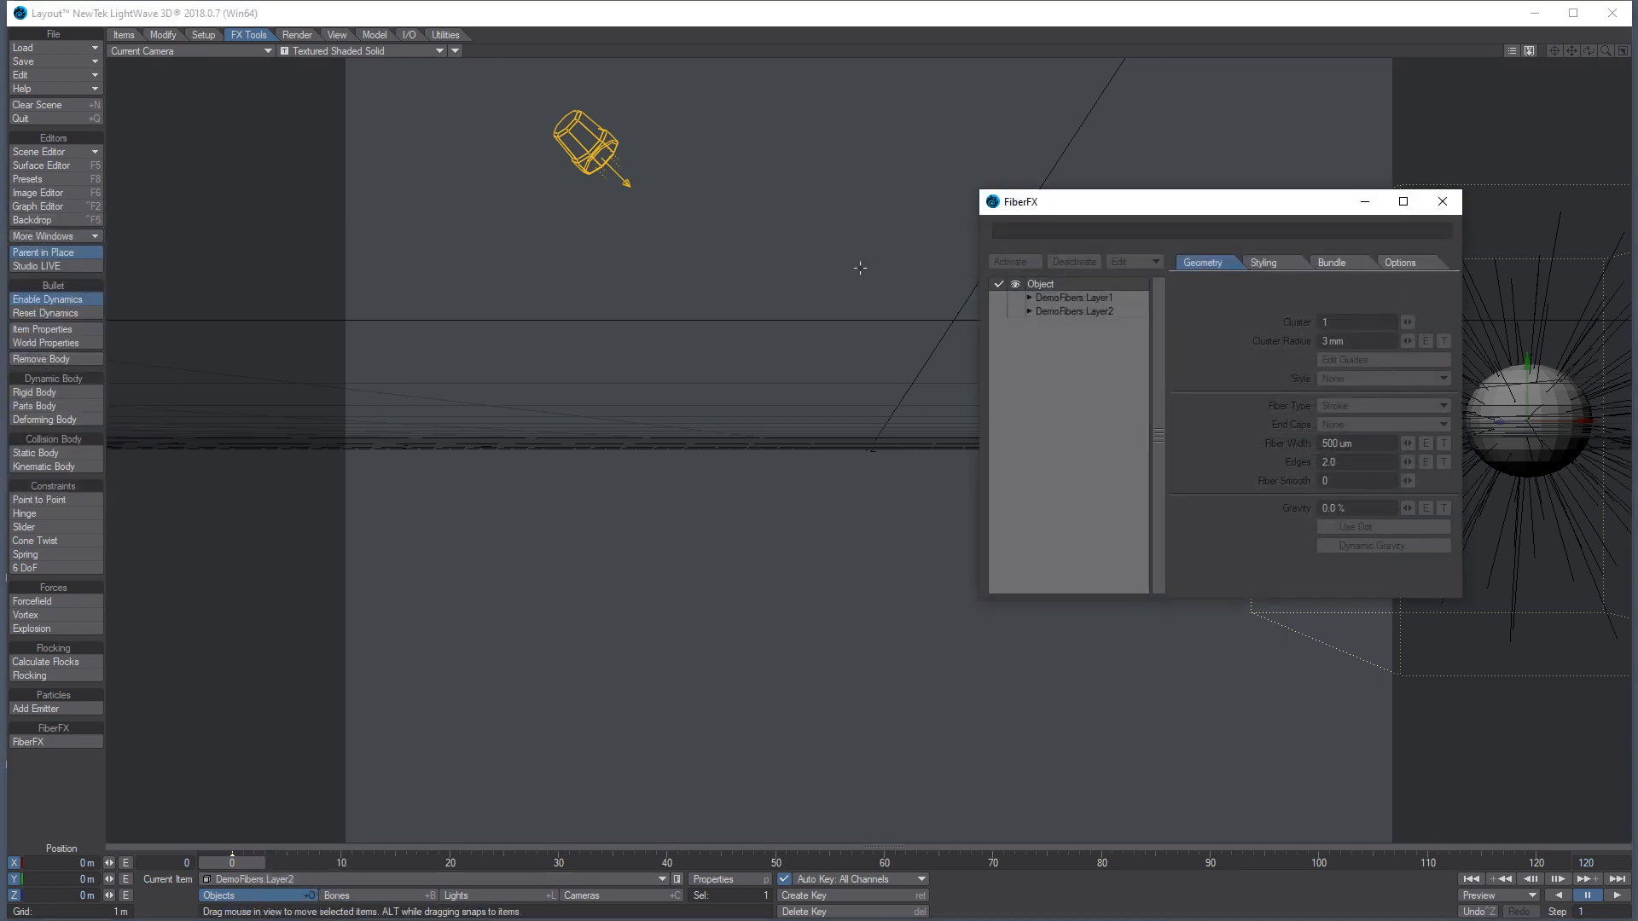
click(1077, 310)
click(1020, 263)
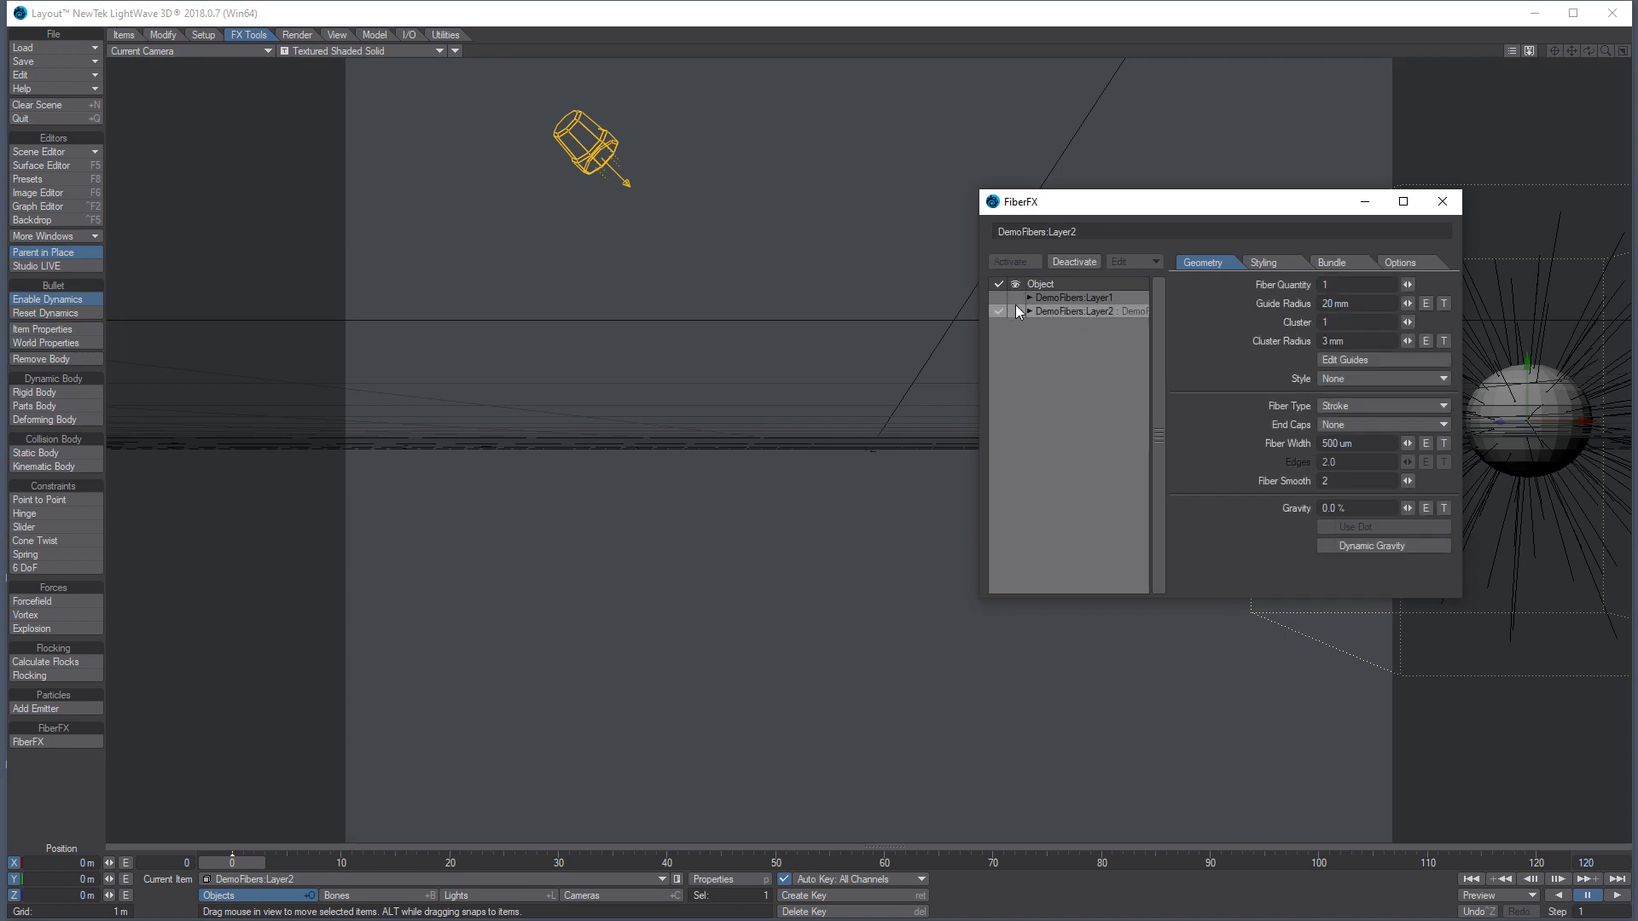
At frame 60, set the fibers to quantity 1, cluster 3 and cluster radius 59 mm, keeping the sphere unobstructed
drag(1257, 201, 856, 173)
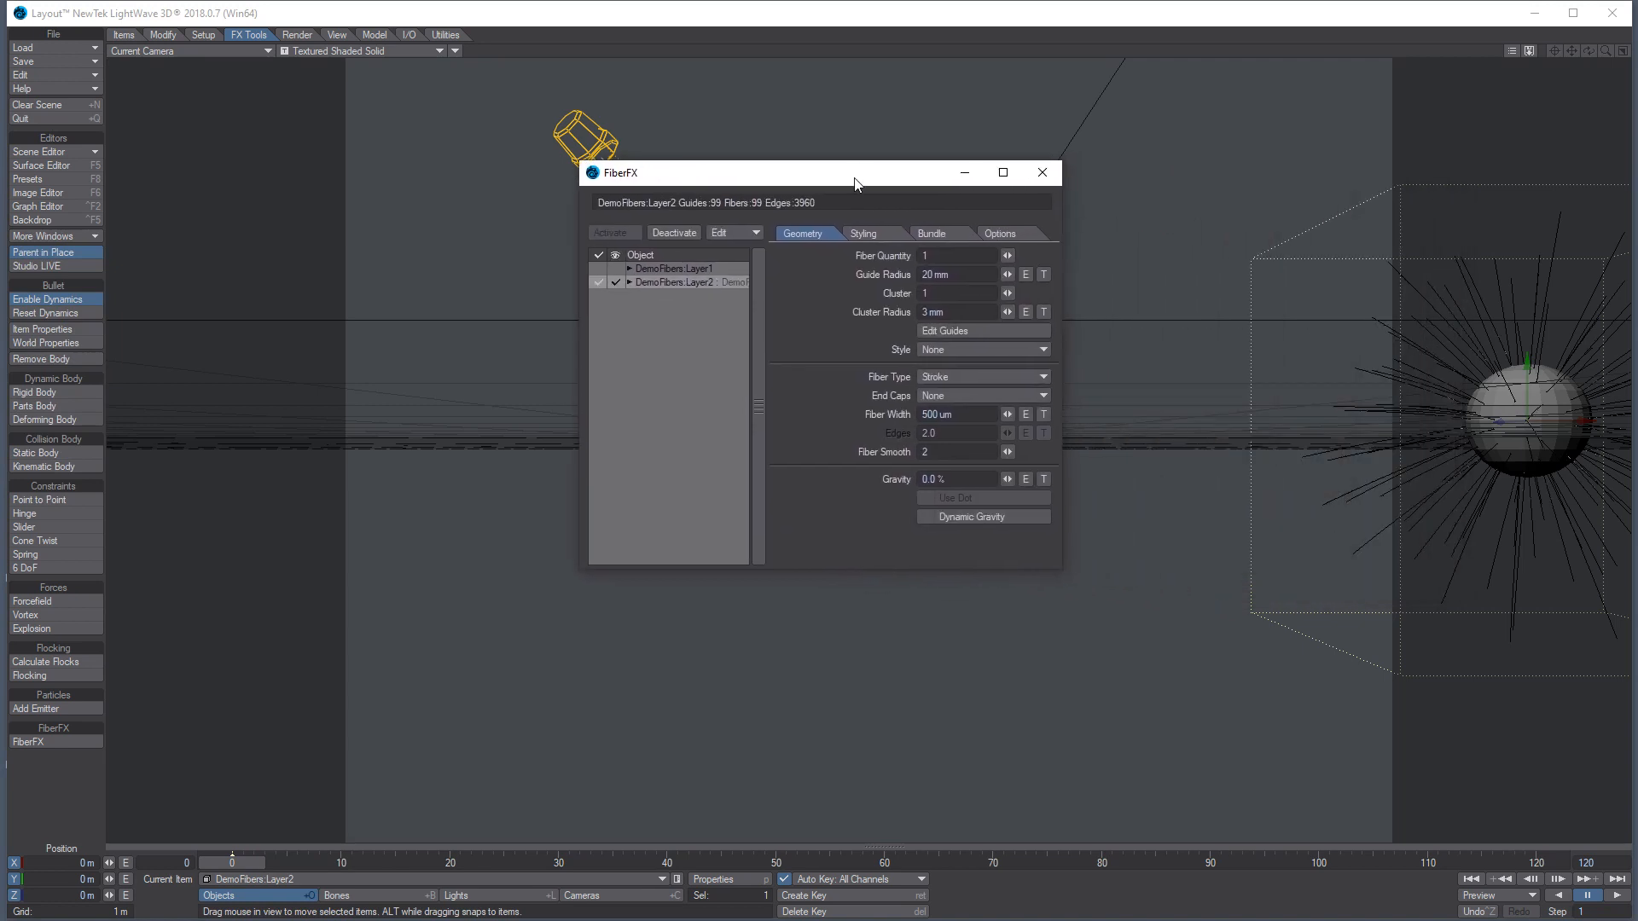
click(879, 863)
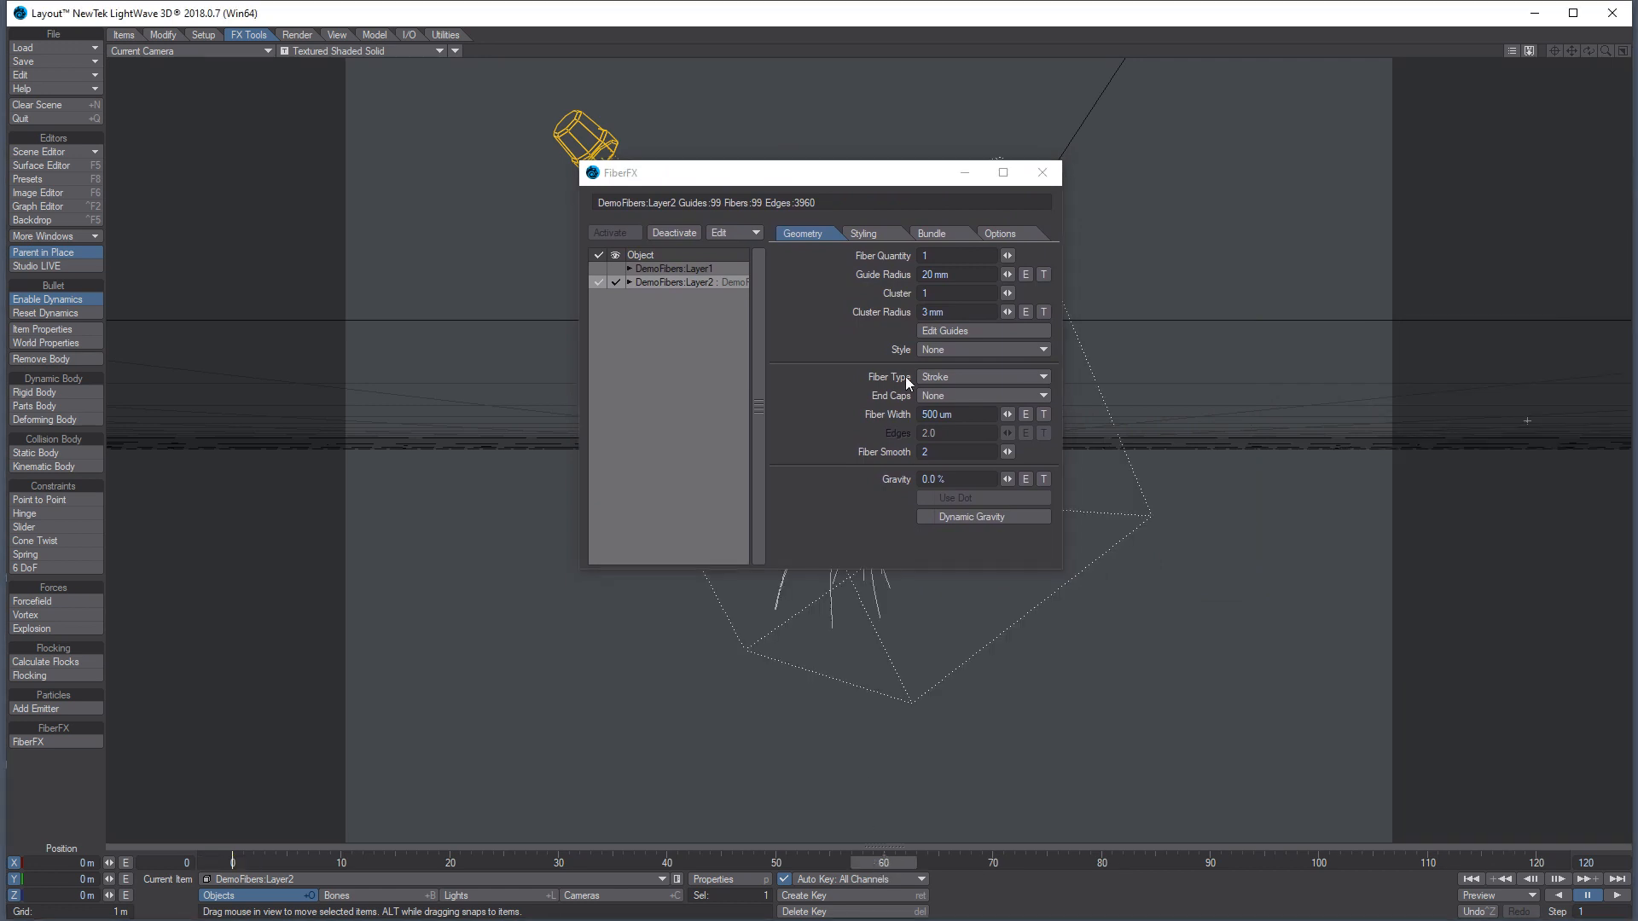
drag(835, 187, 331, 108)
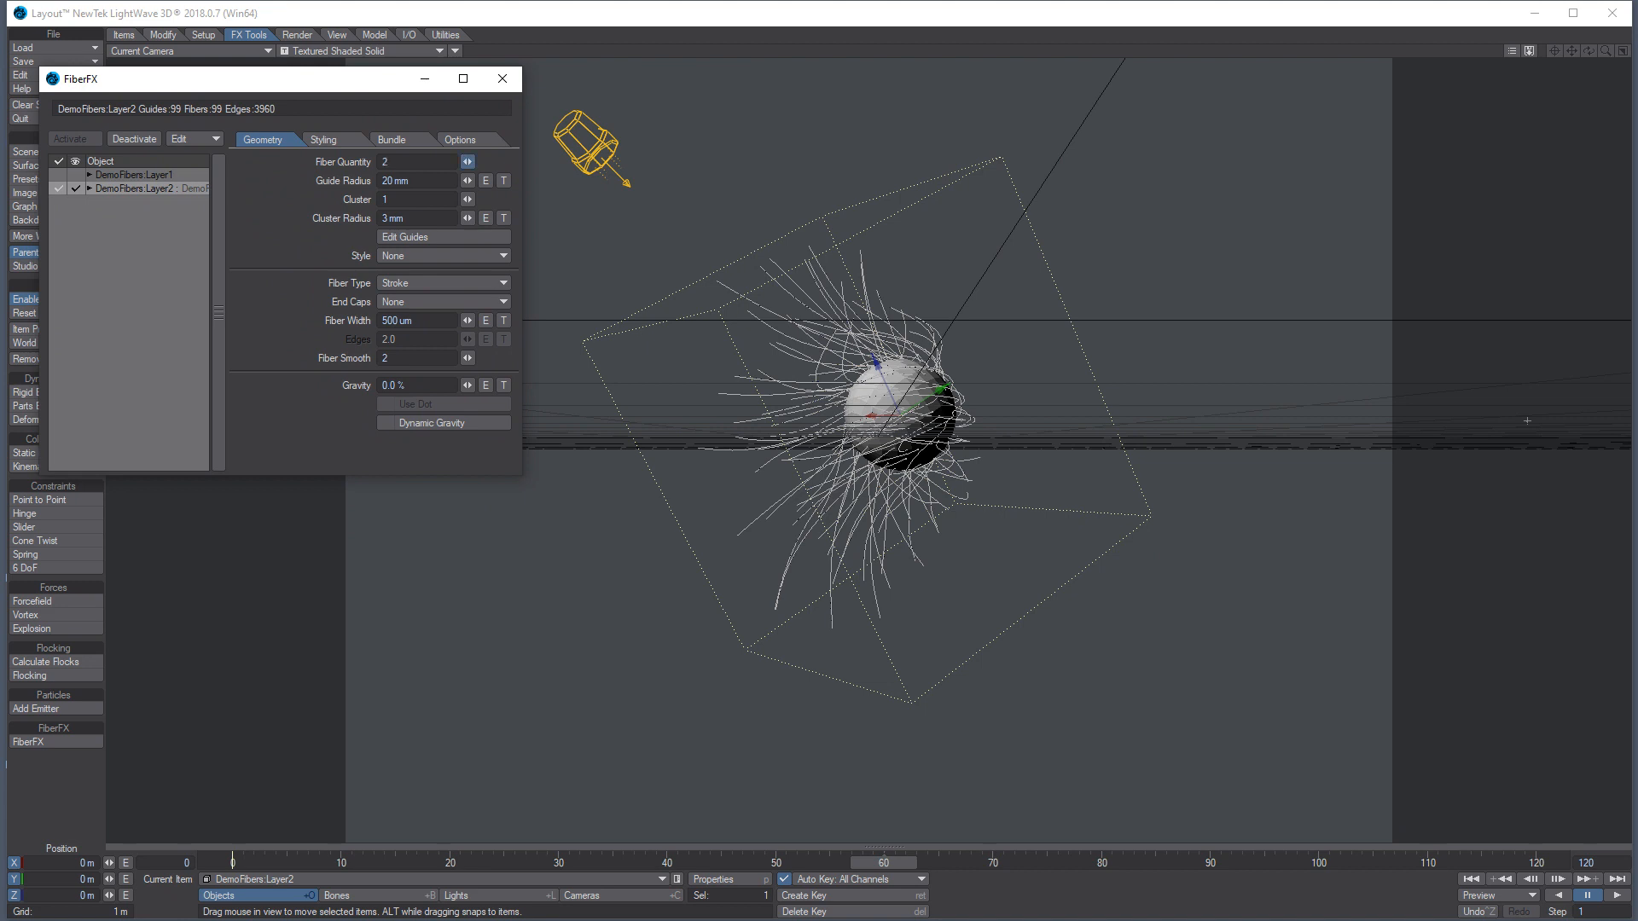
drag(467, 161, 471, 160)
drag(469, 162, 459, 183)
drag(468, 199, 467, 212)
Switch the camera viewport to the VPR render preview and move the FiberFX window clear of the main toolbar
click(361, 51)
click(315, 126)
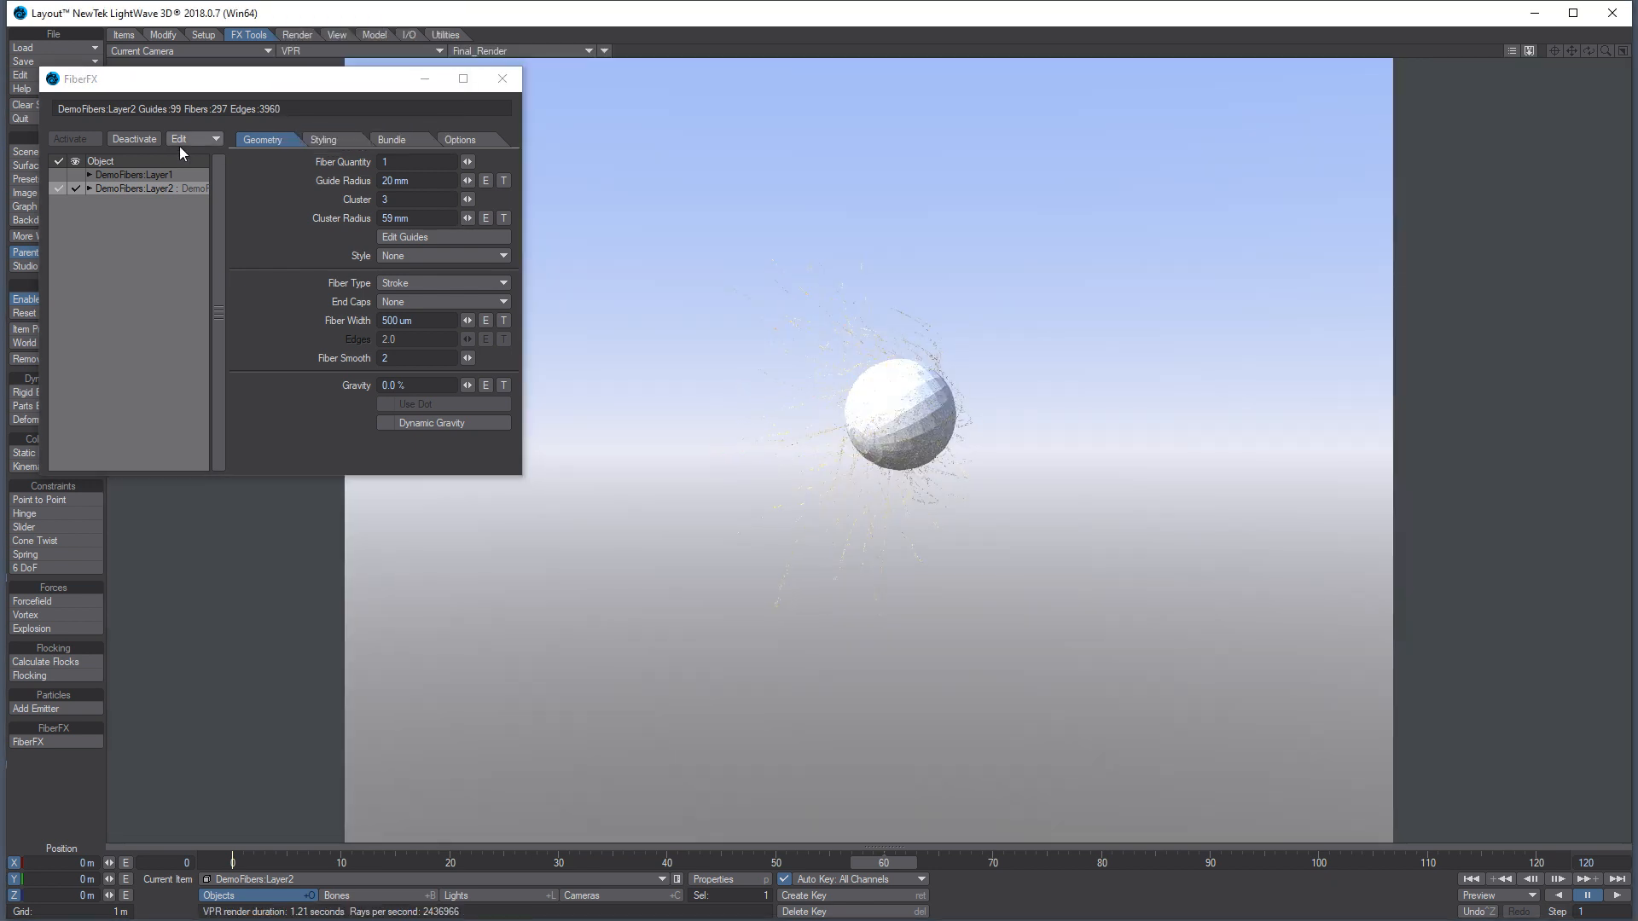
drag(105, 86, 296, 105)
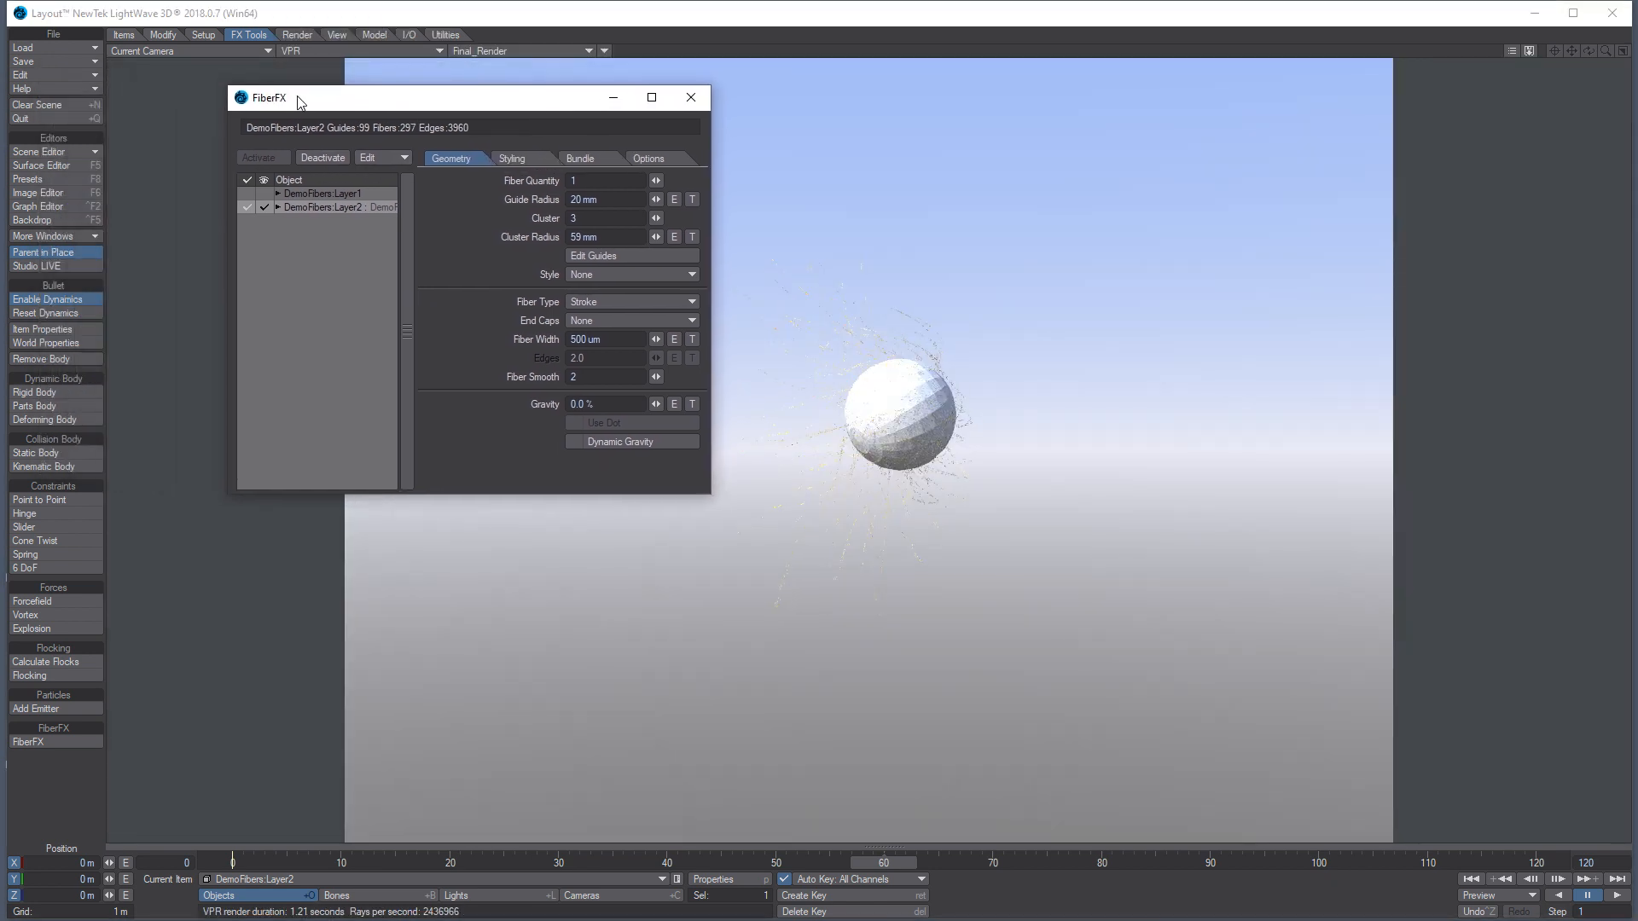
Replace the gradient backdrop with the solid color (37, 69, 86) and open the compositing settings
click(69, 220)
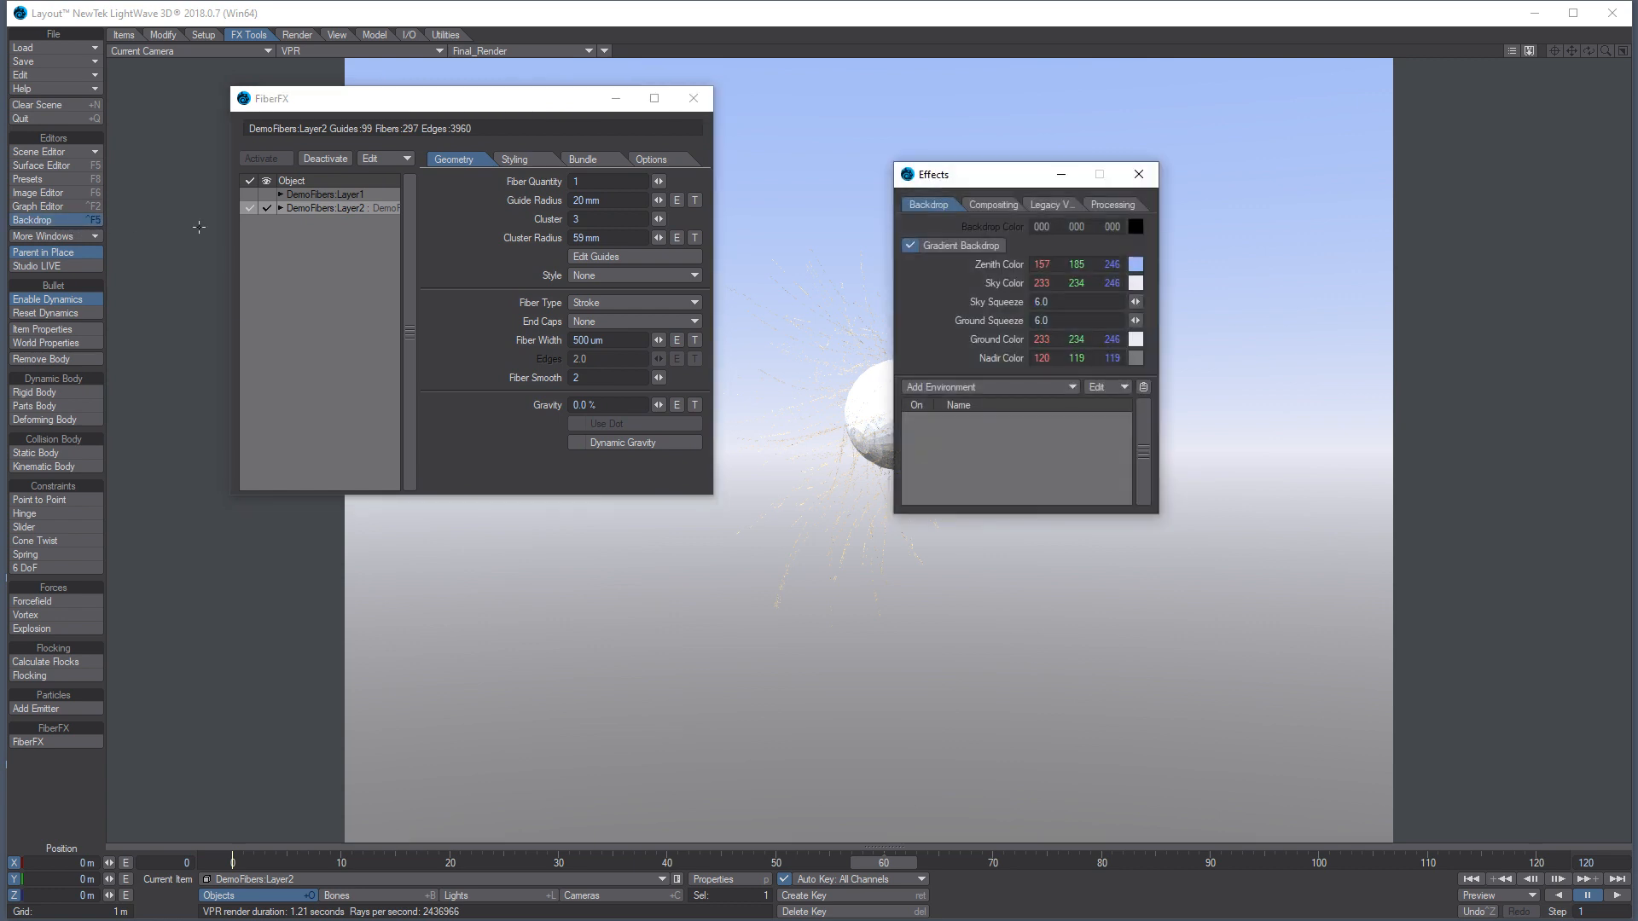
click(919, 246)
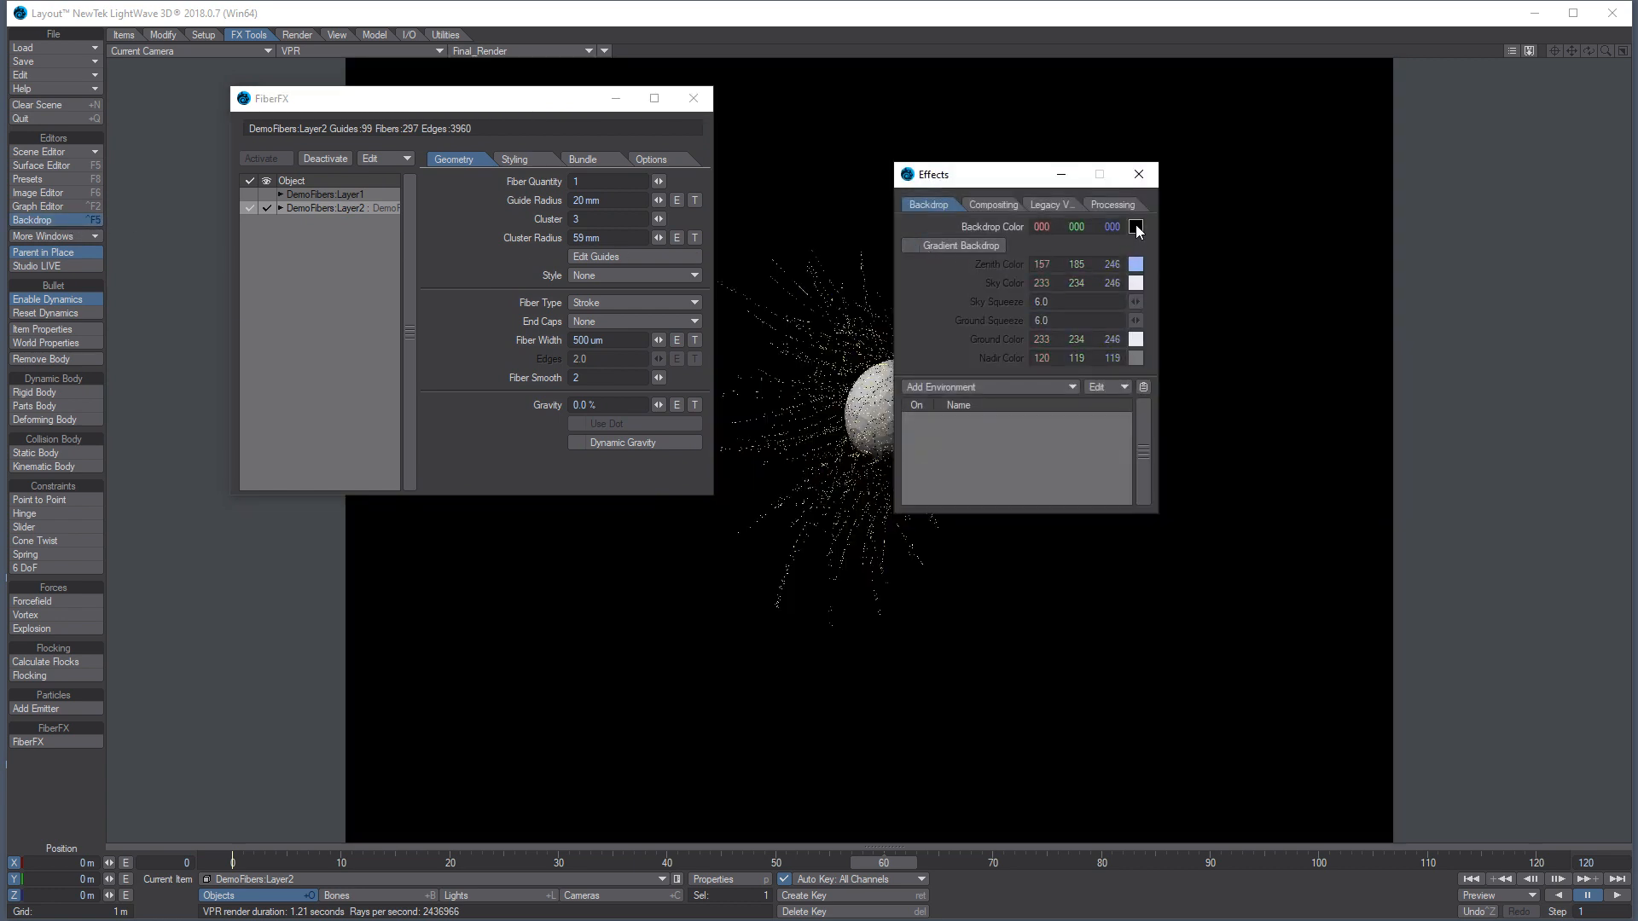
click(1136, 227)
click(1433, 319)
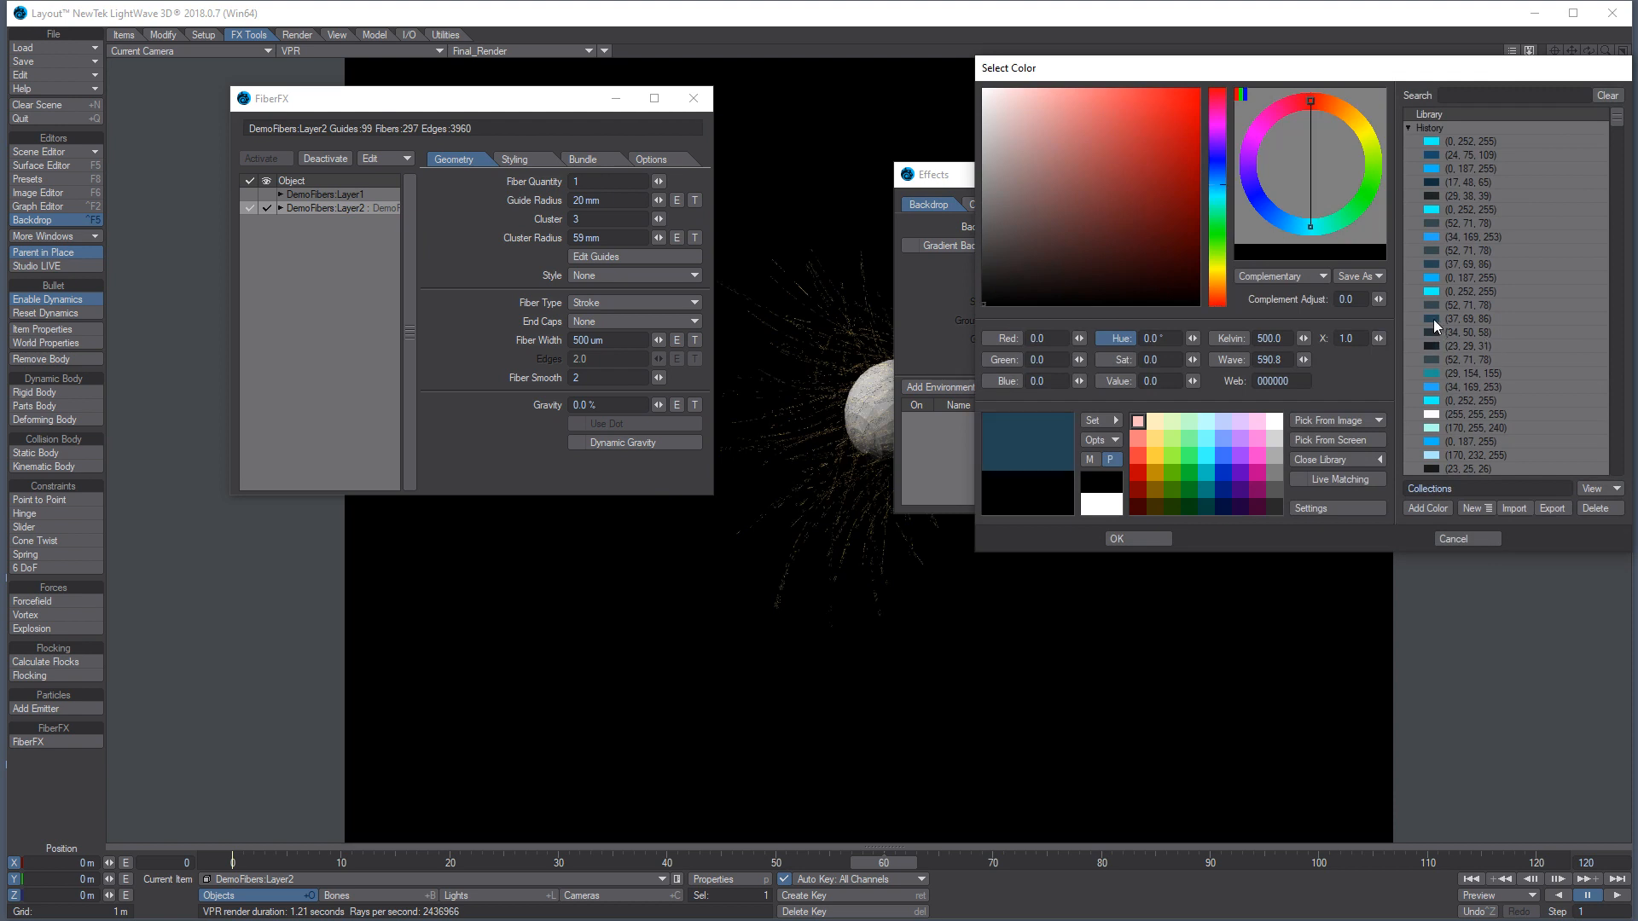
click(1144, 539)
click(987, 204)
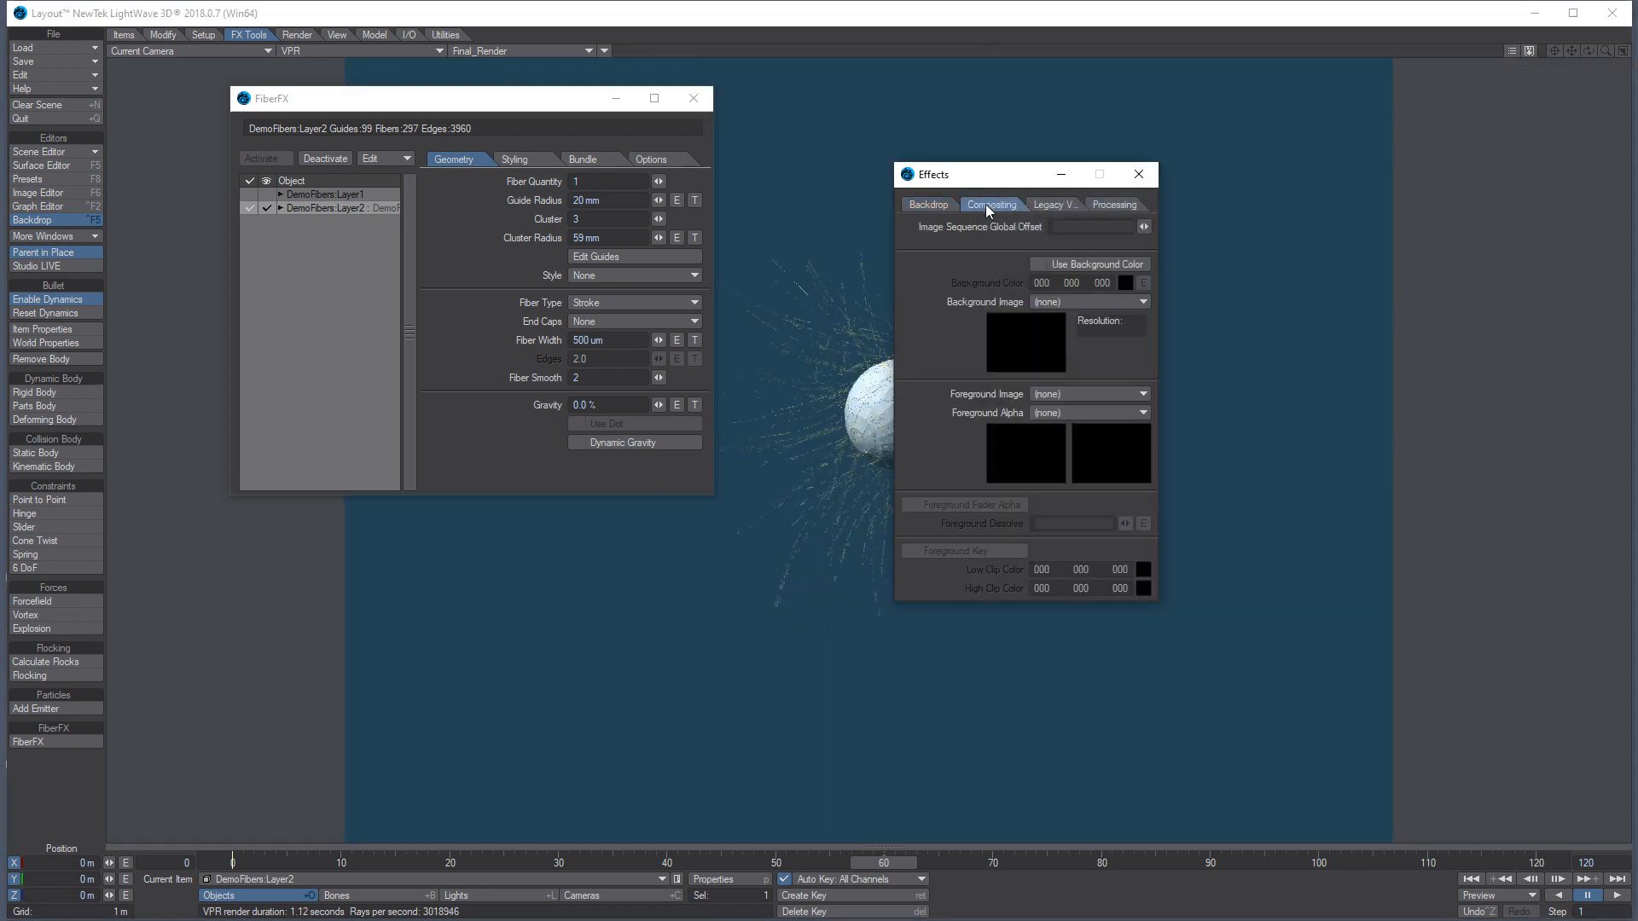
Enable the black background color for compositing and close the effects window
click(1049, 266)
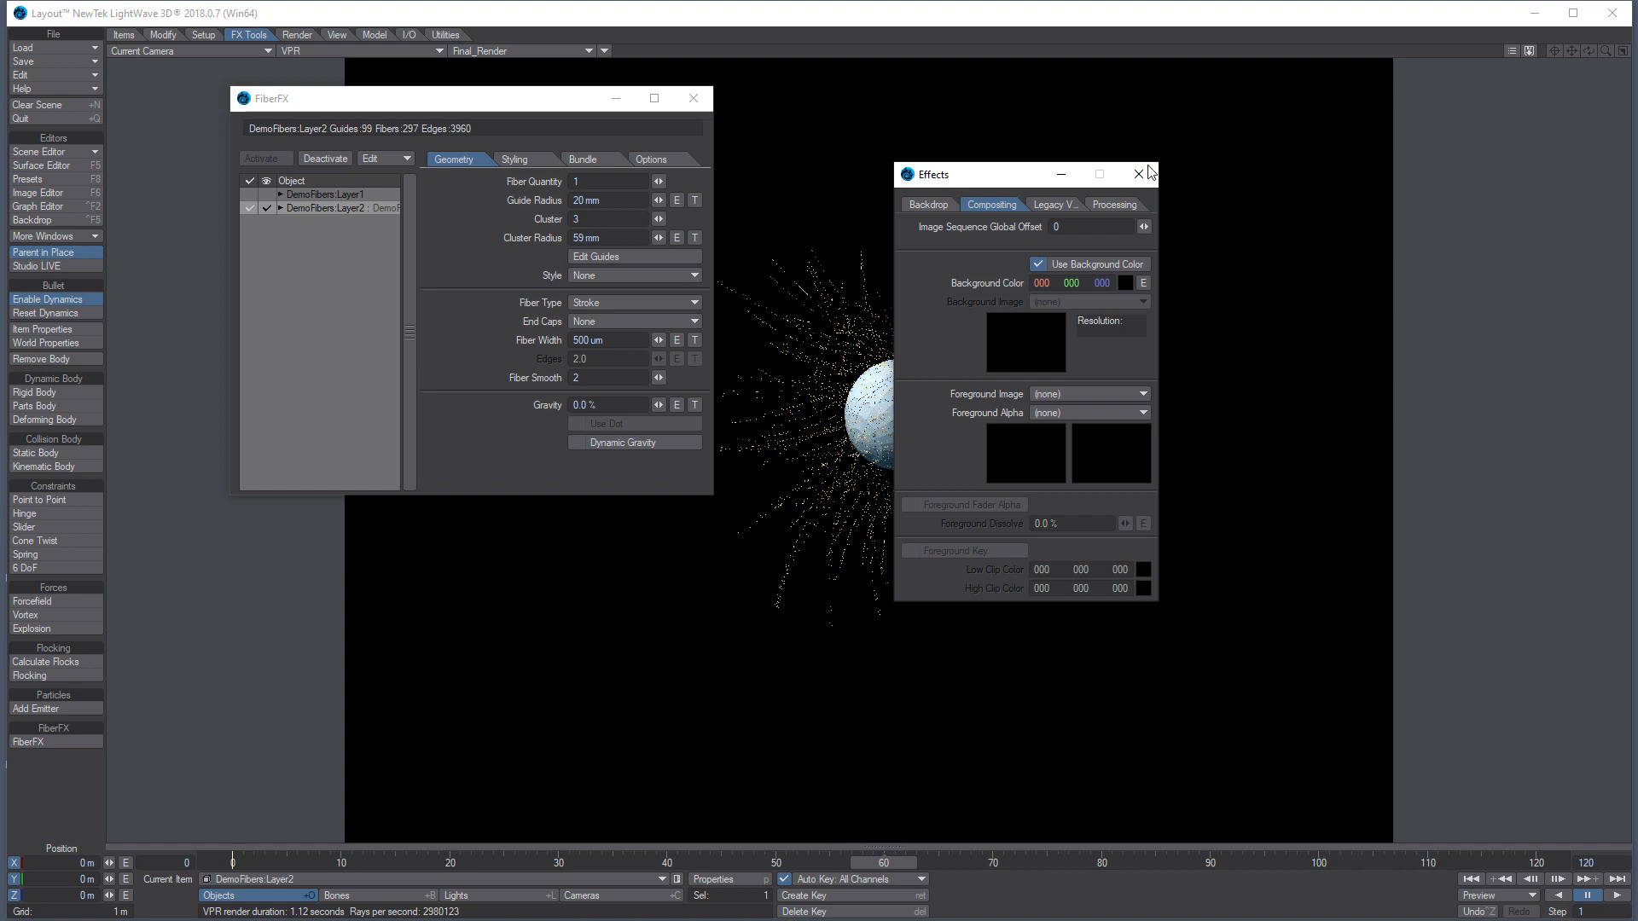
click(1140, 175)
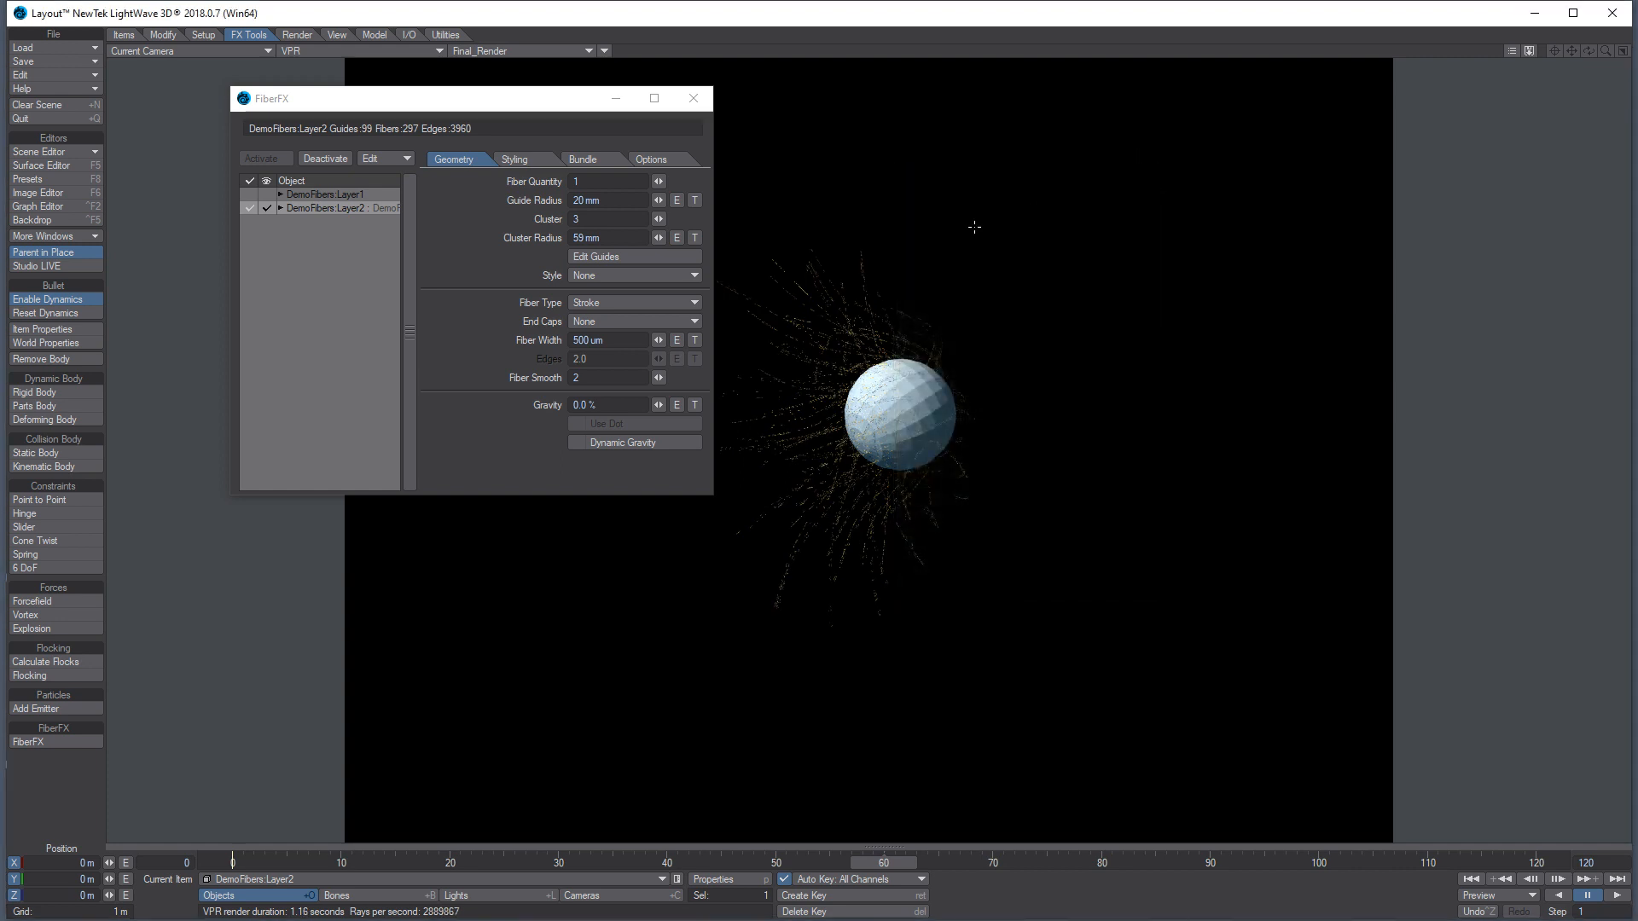
Try a fiber width of 30 mm with the Solid fiber type, and restore the Stroke type
click(614, 341)
text(30)
key(Tab)
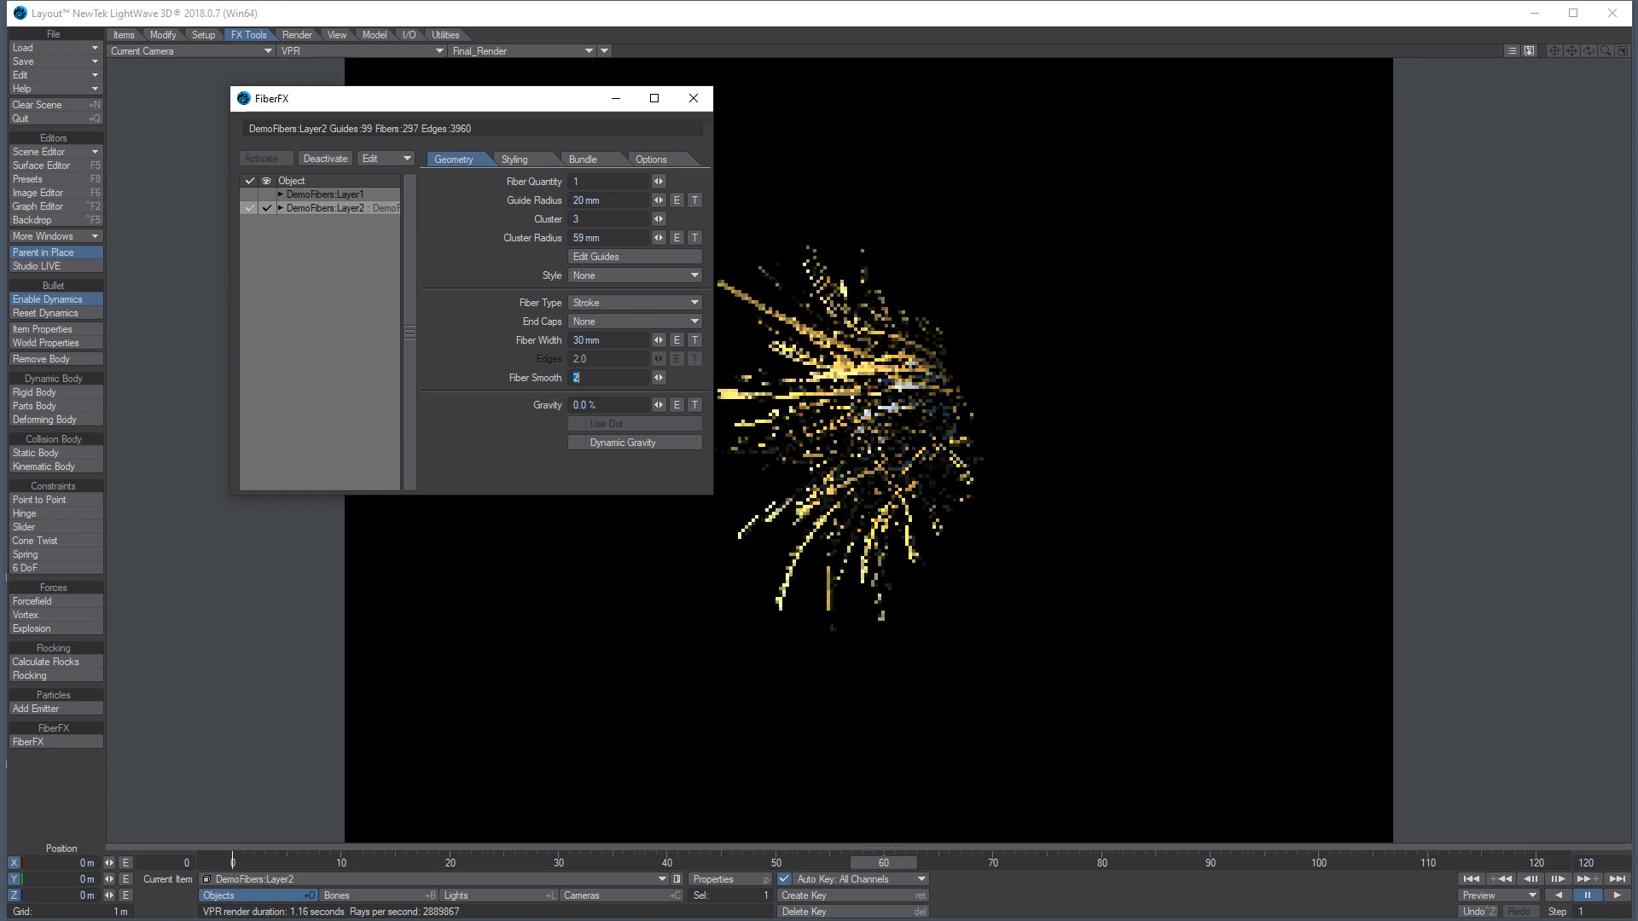
click(626, 303)
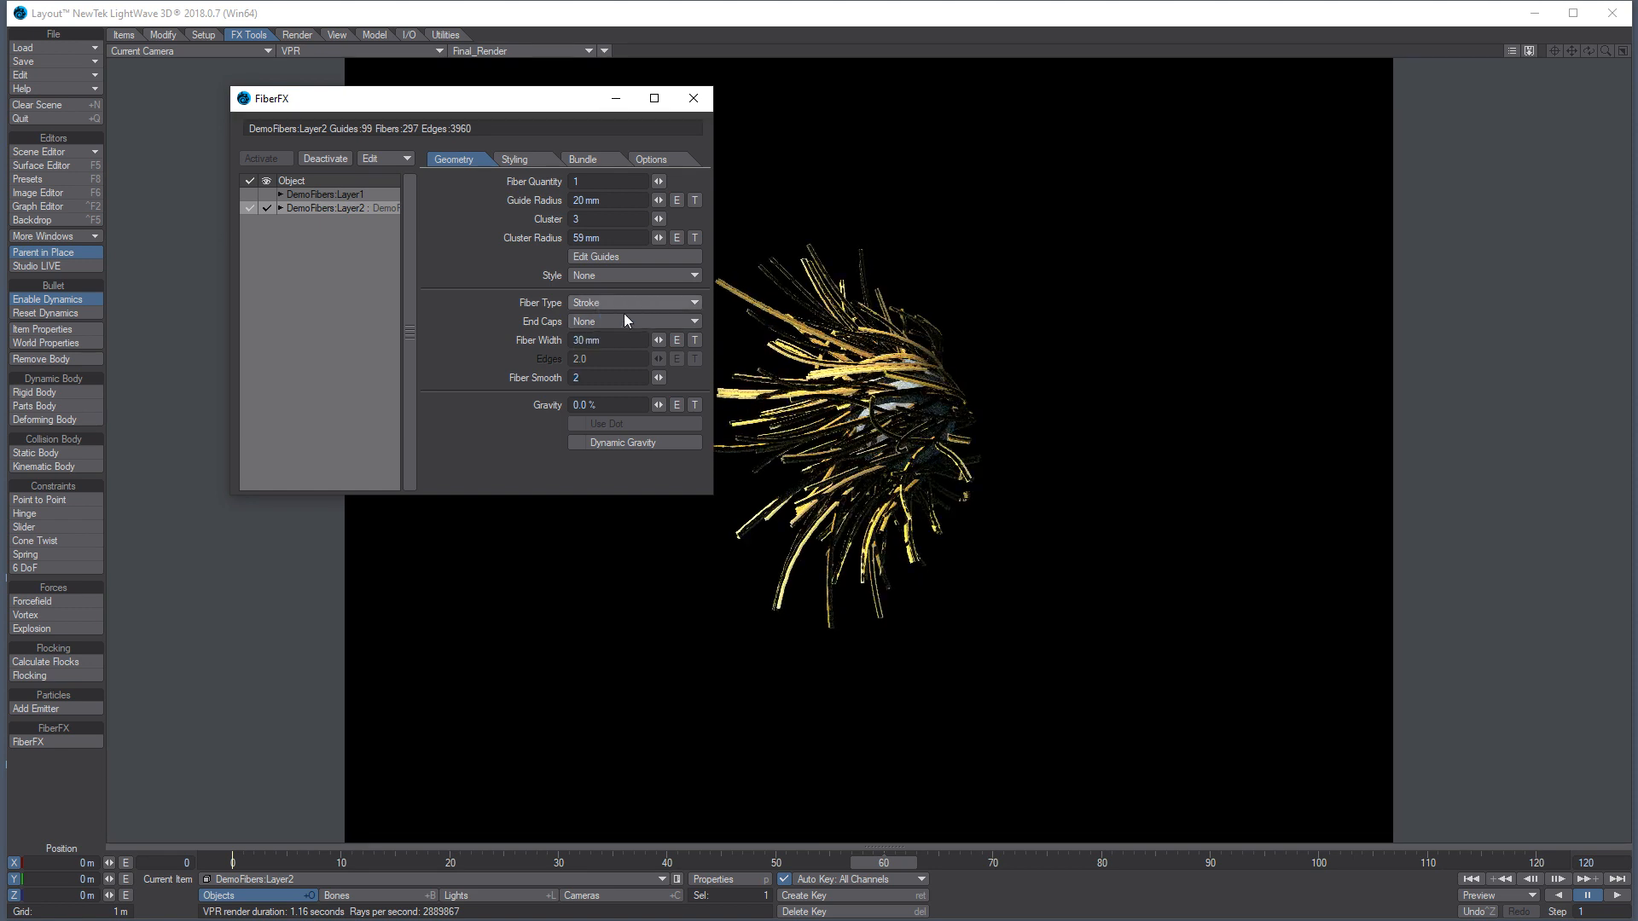
click(626, 316)
click(642, 304)
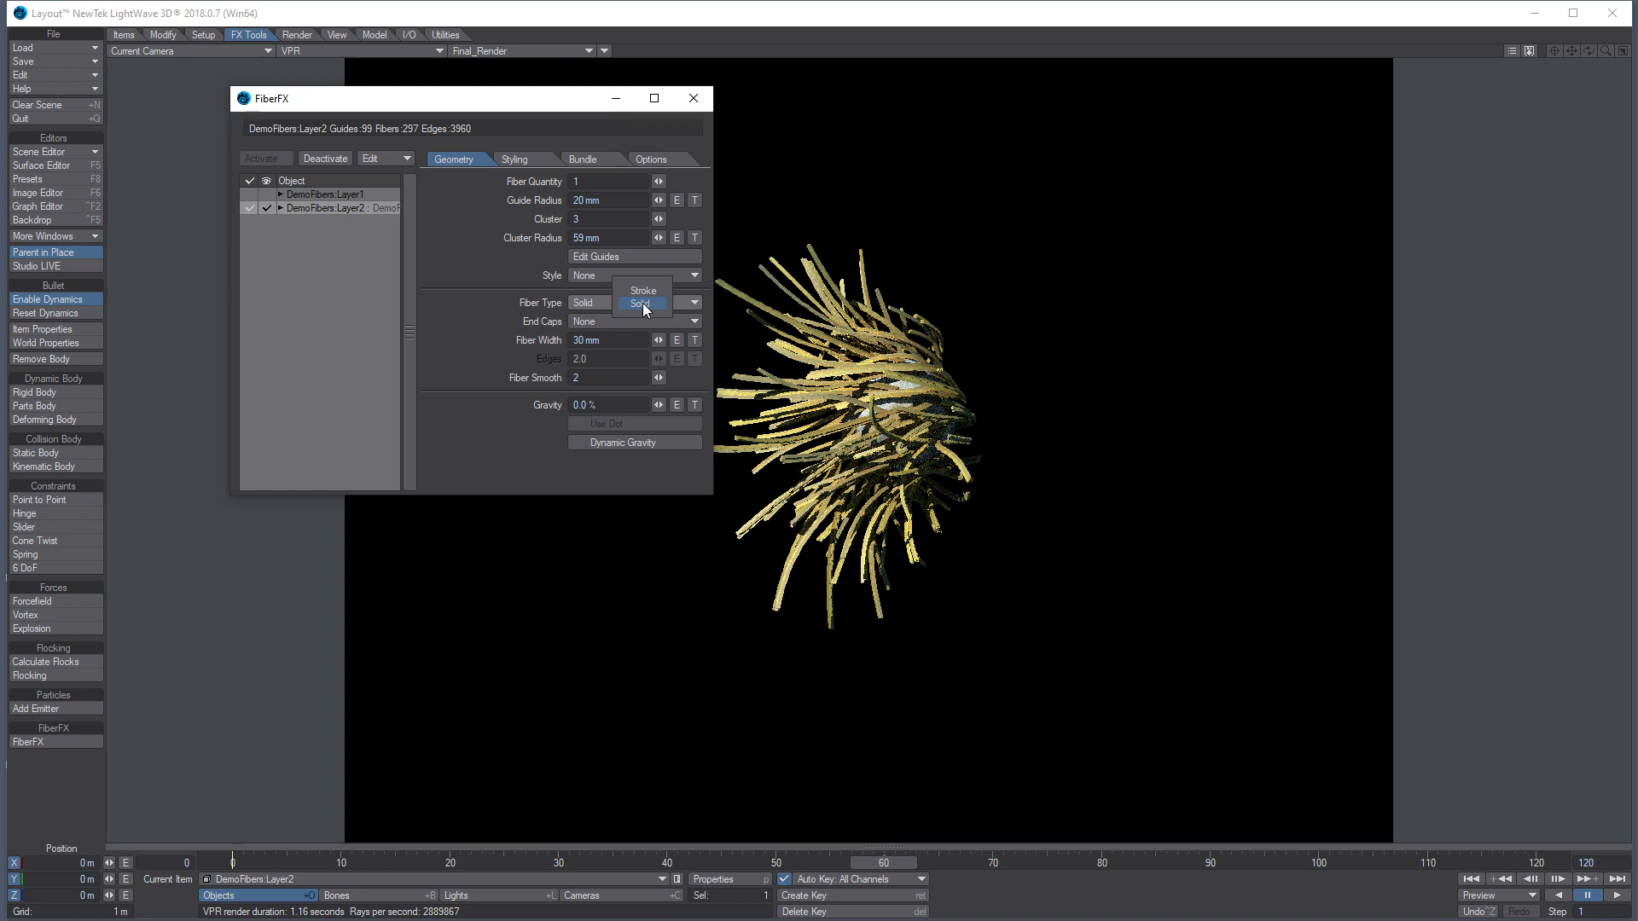
click(648, 290)
Set the fiber end caps to Cap Both, the fiber width to 3 mm and the cluster radius to 109 mm
click(626, 322)
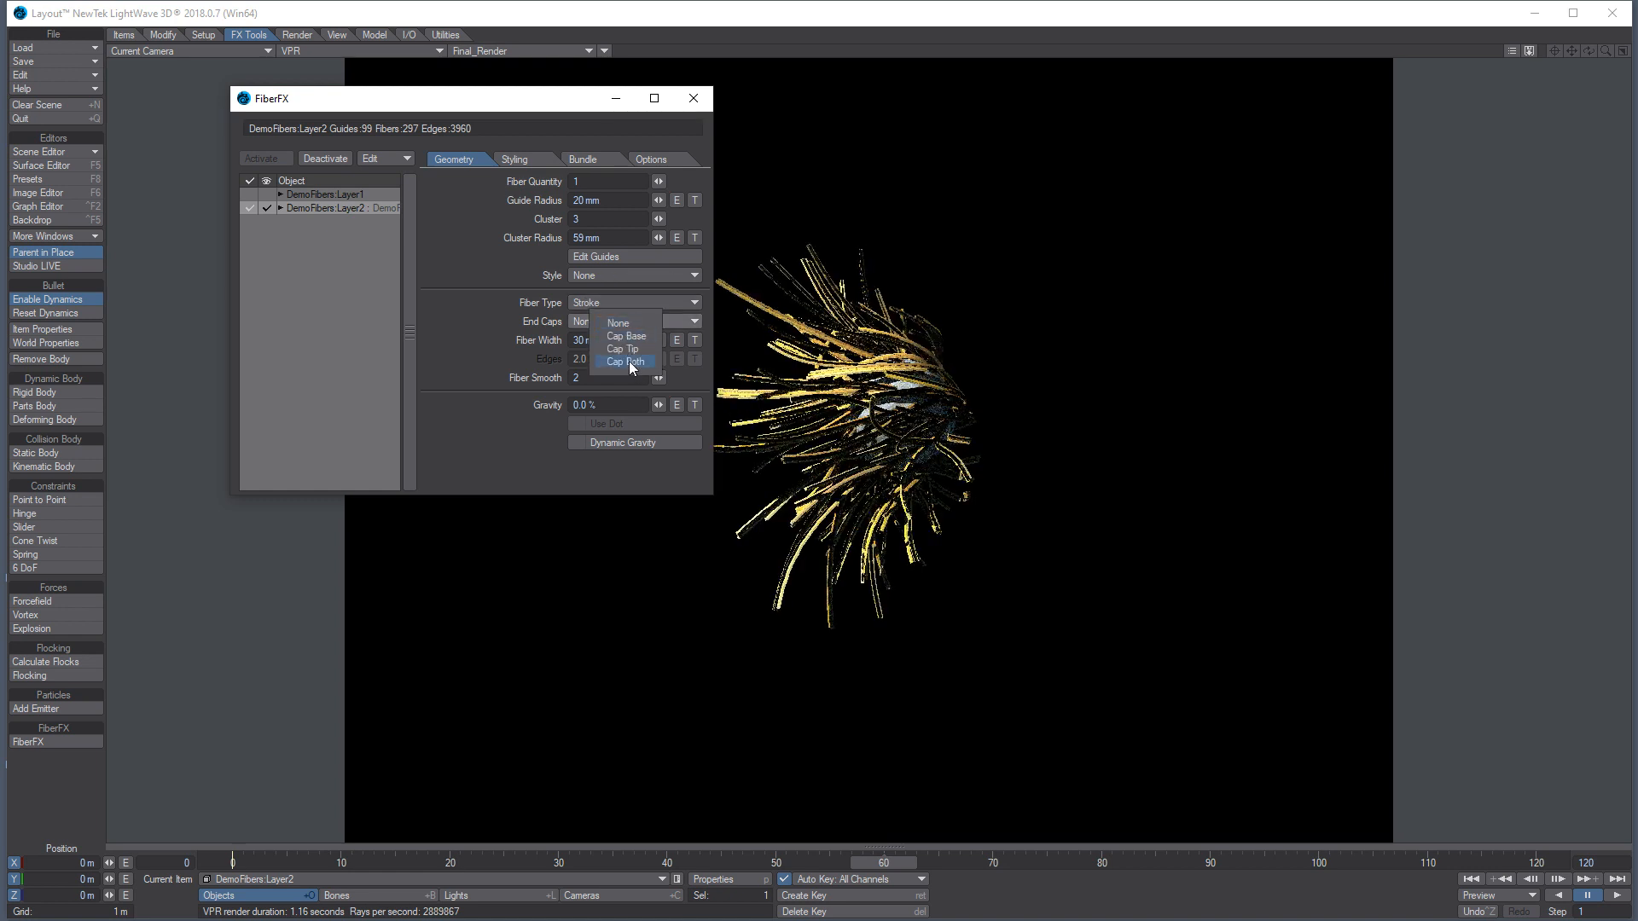
click(619, 365)
double_click(580, 340)
text(3)
key(Tab)
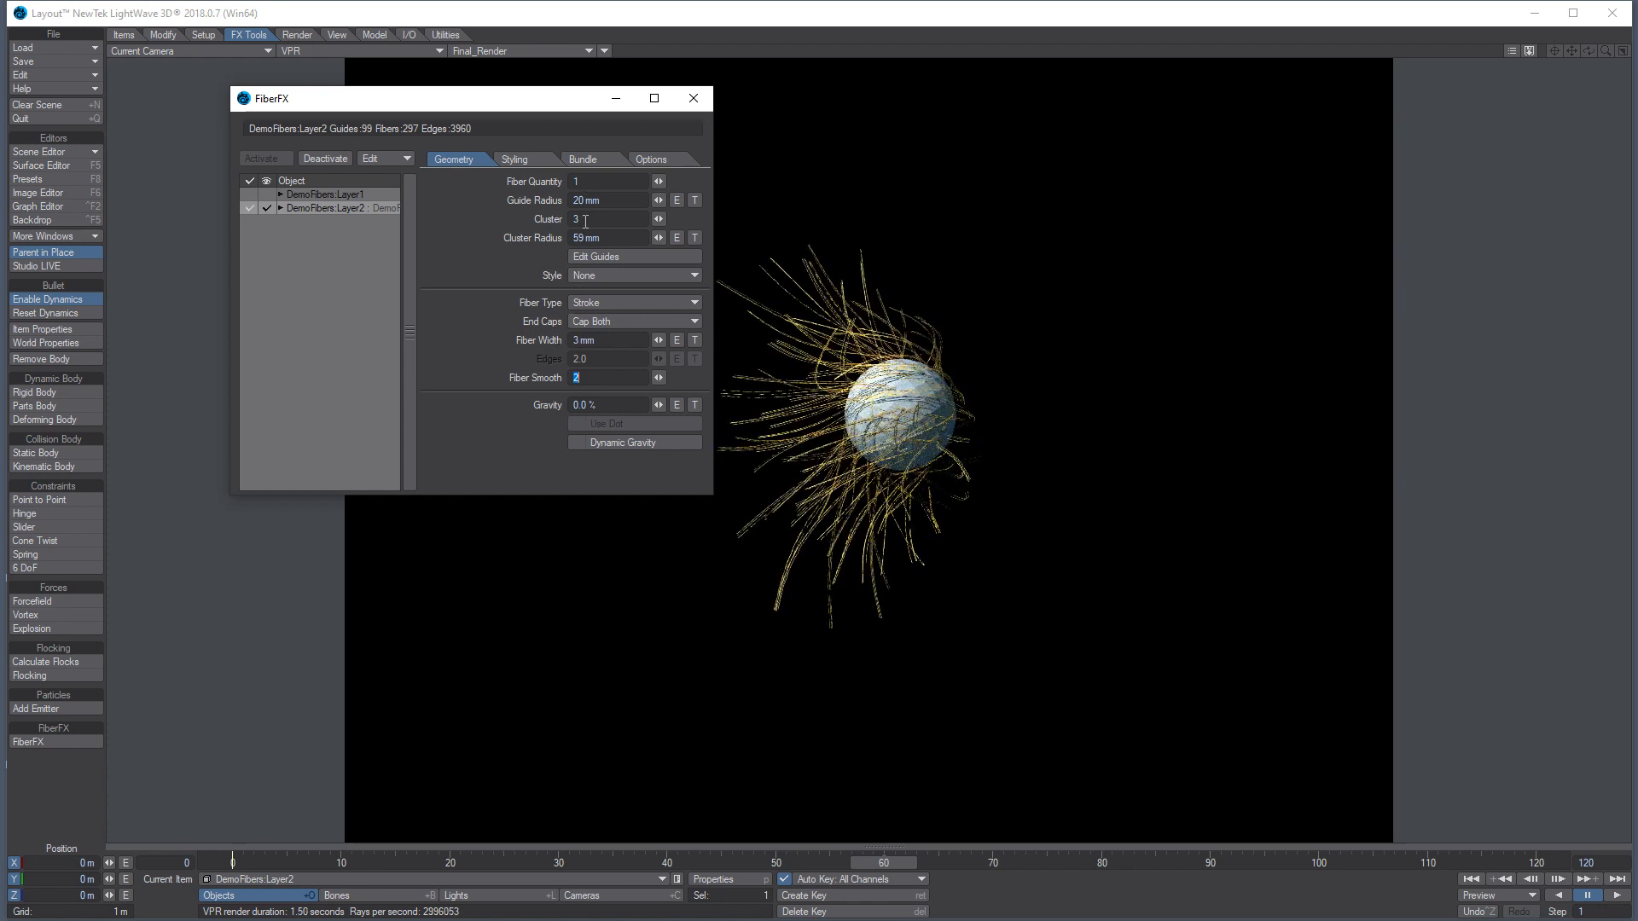
text(109)
key(Tab)
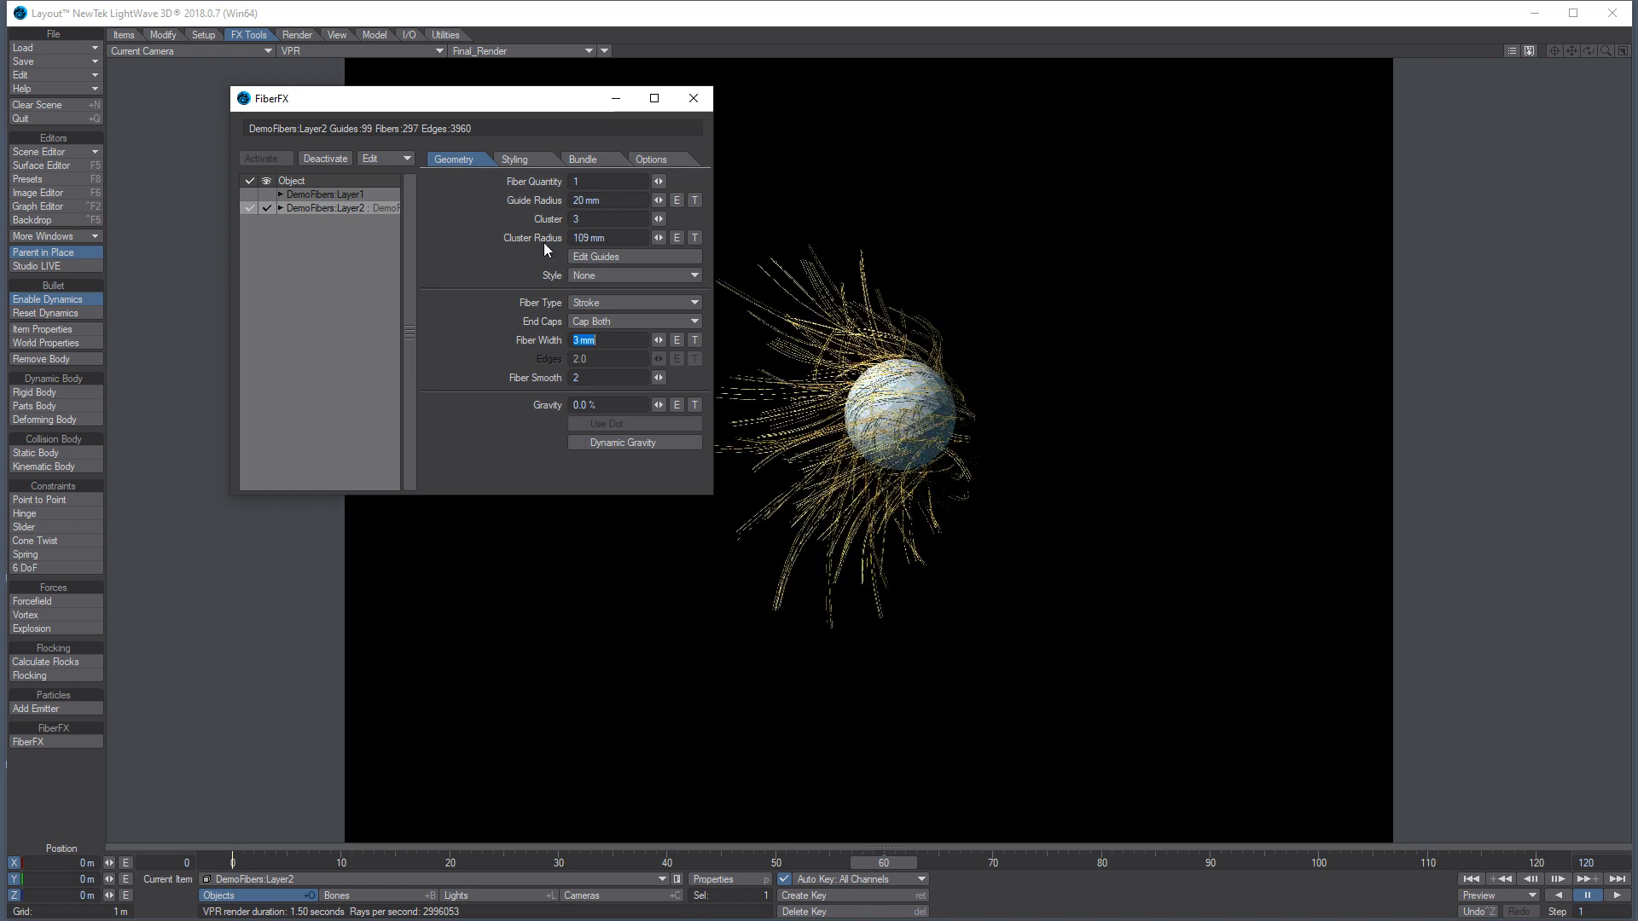
Set the splay of the fibers to 50% in the styling settings
click(524, 157)
click(598, 199)
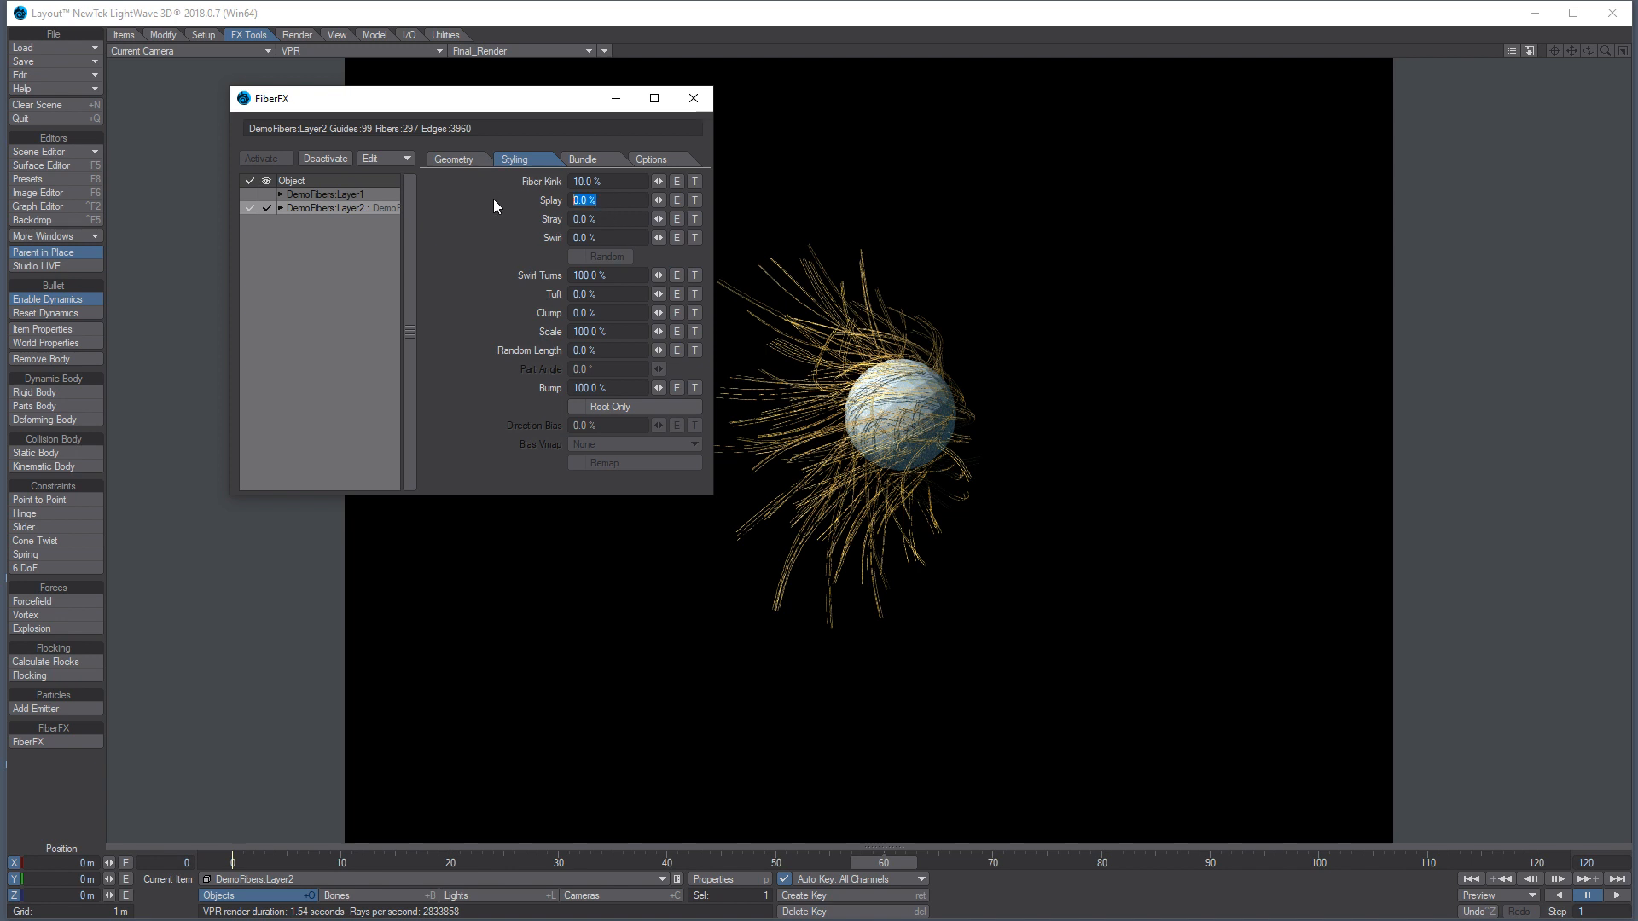
text(50)
key(Tab)
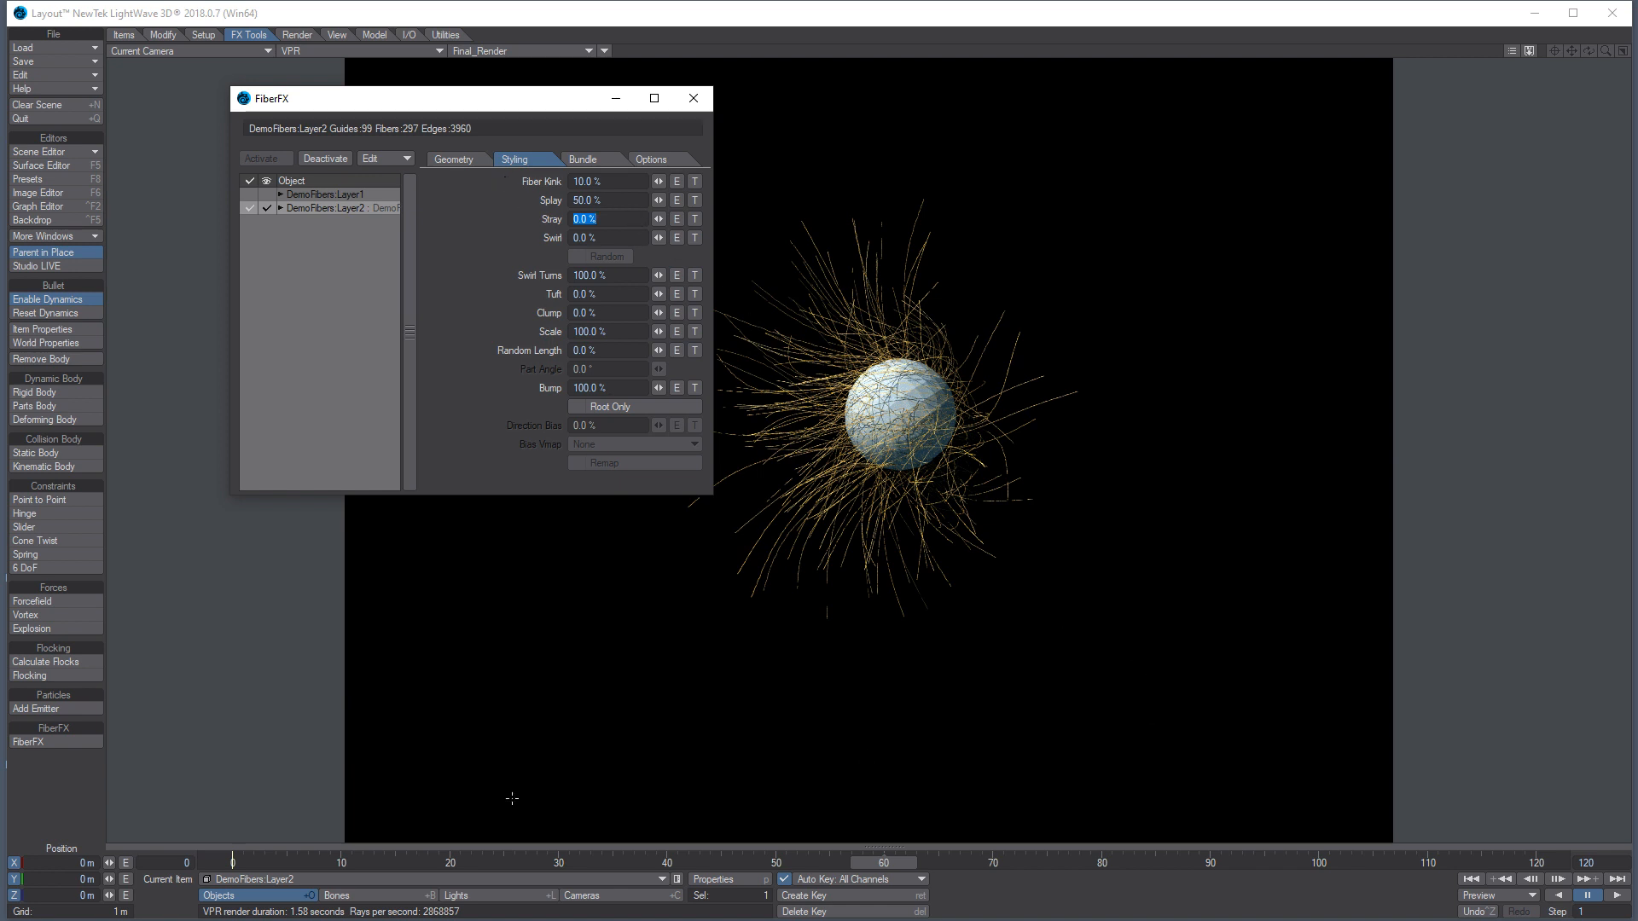
Briefly play the animation in VPR, close FiberFX and switch the camera viewport to Front Face Wireframe
click(1615, 896)
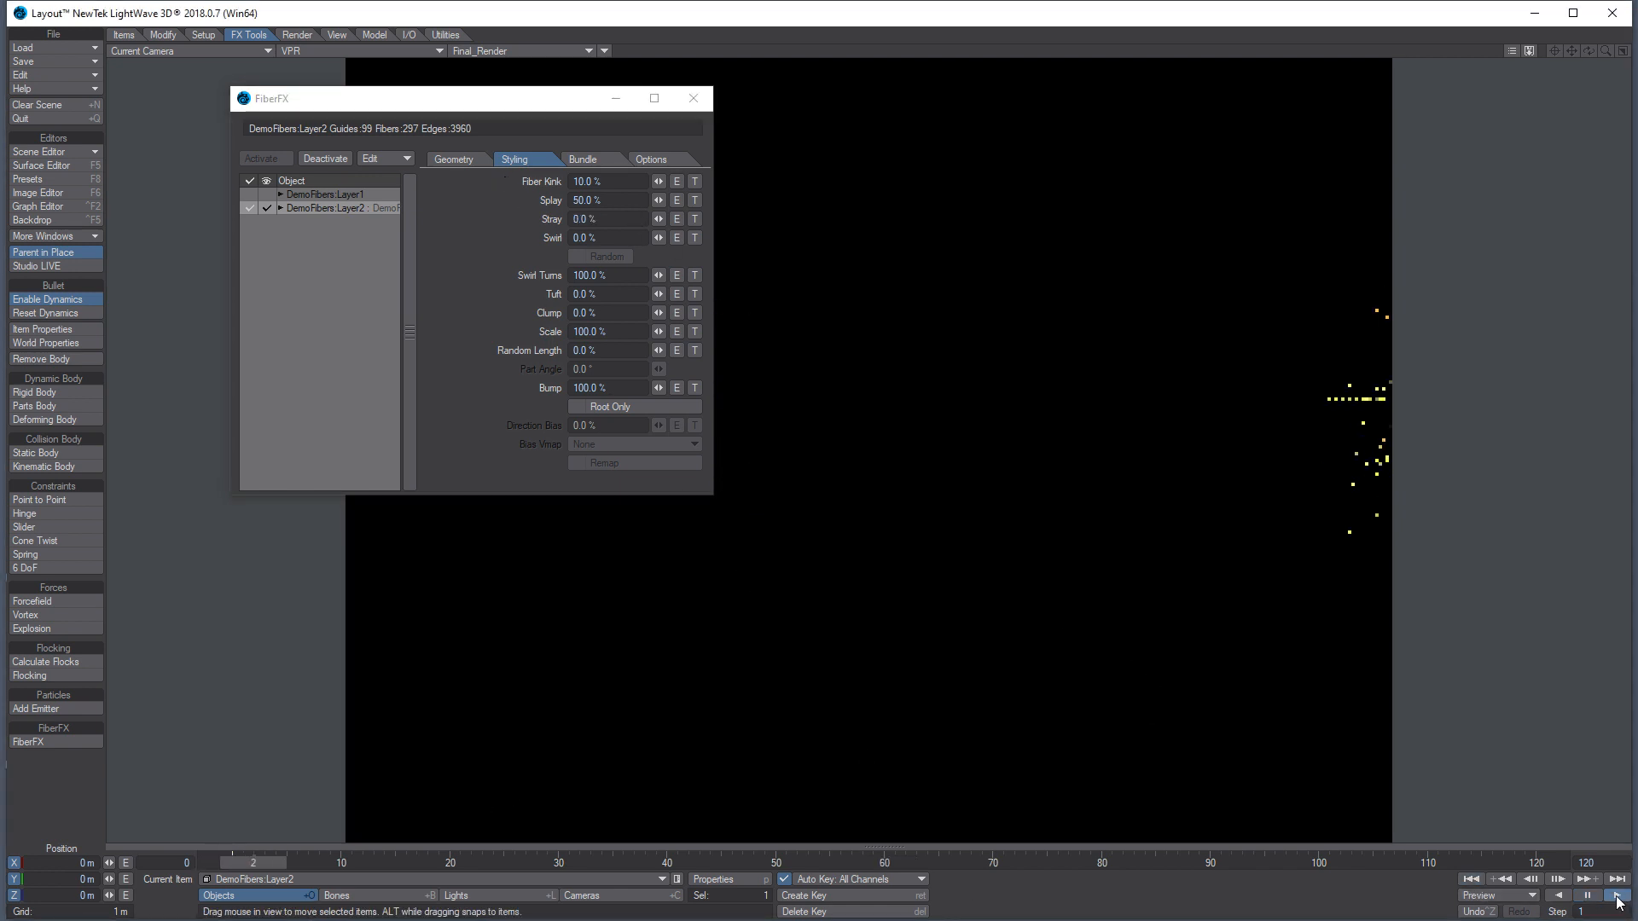
click(1586, 896)
click(693, 98)
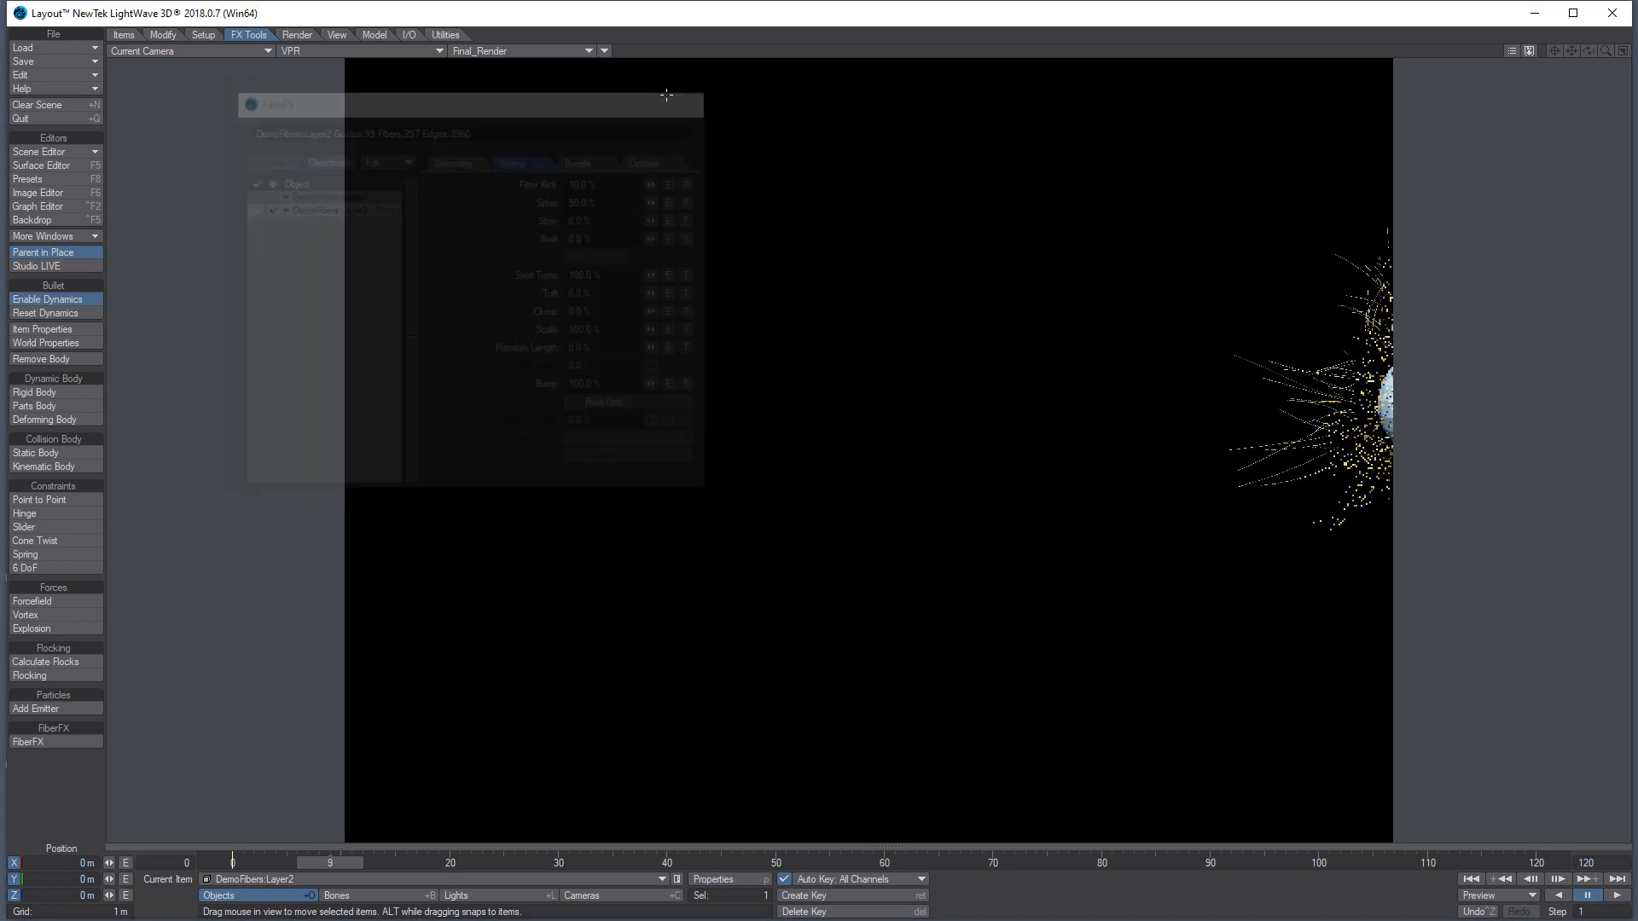
click(402, 47)
click(396, 61)
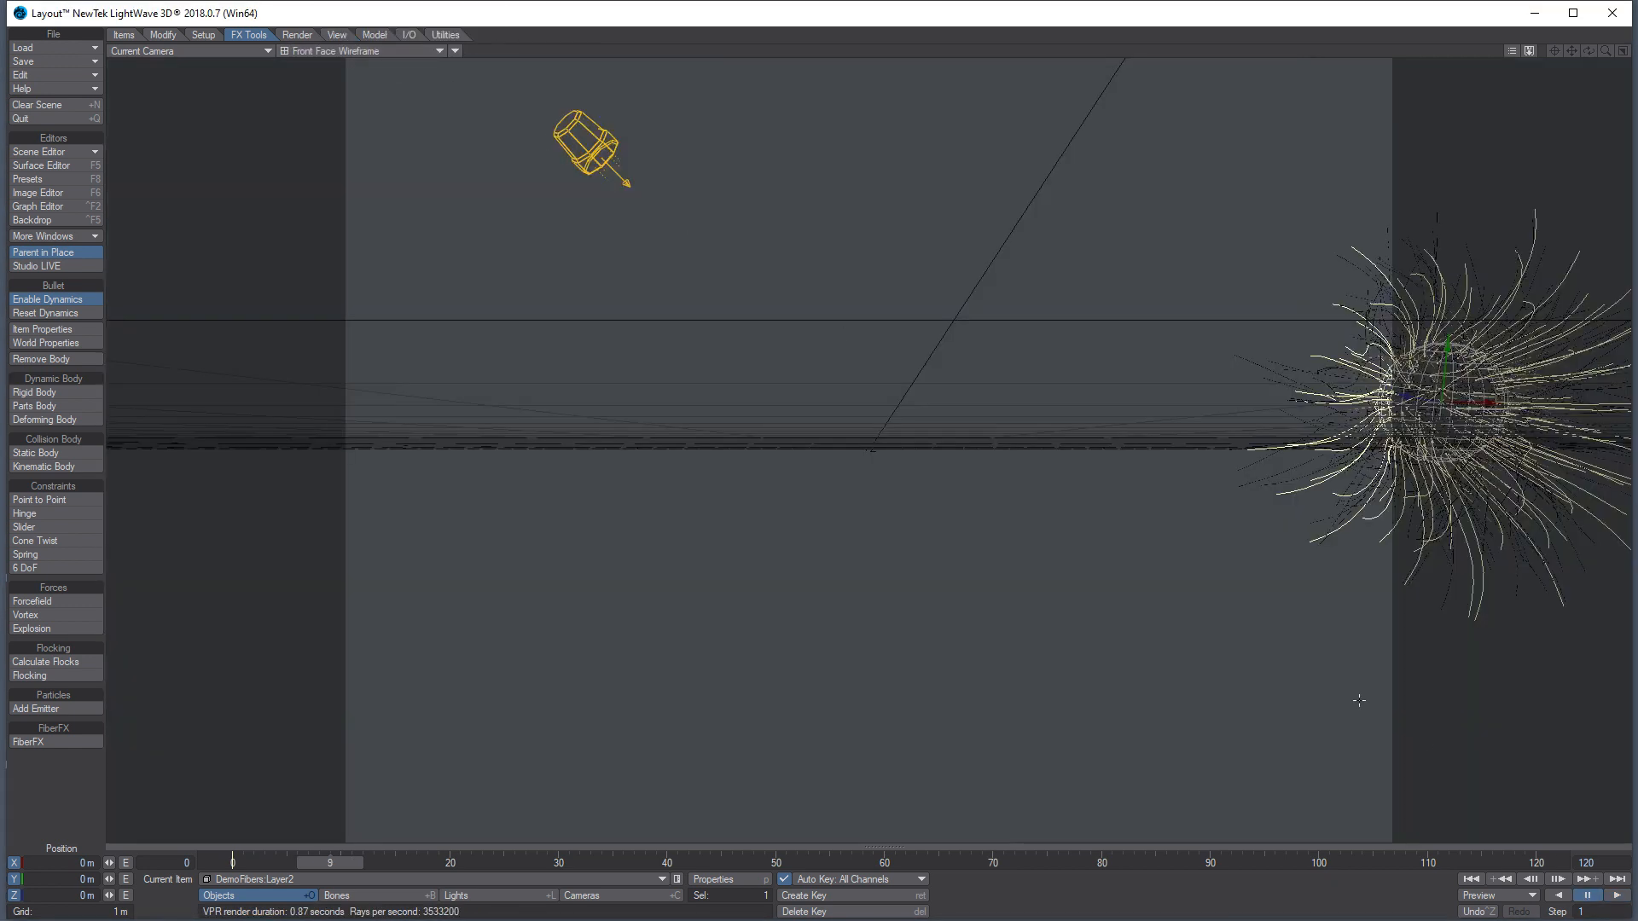
Play the animation from the first frame in wireframe and pause it around frame 80
click(1471, 879)
click(1616, 896)
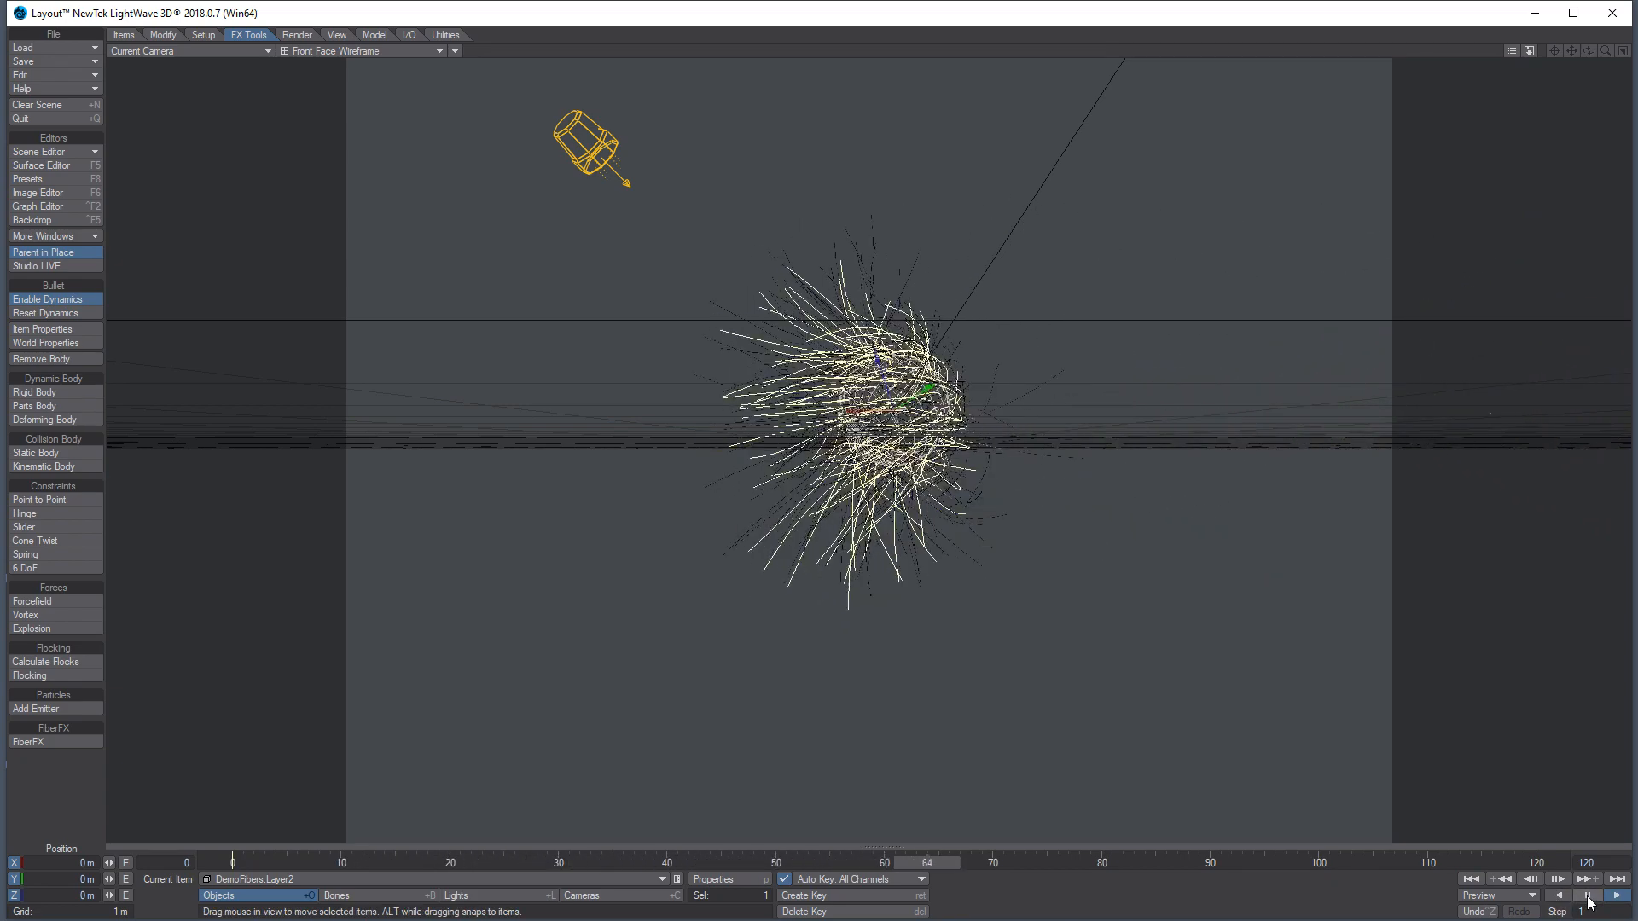
click(1587, 896)
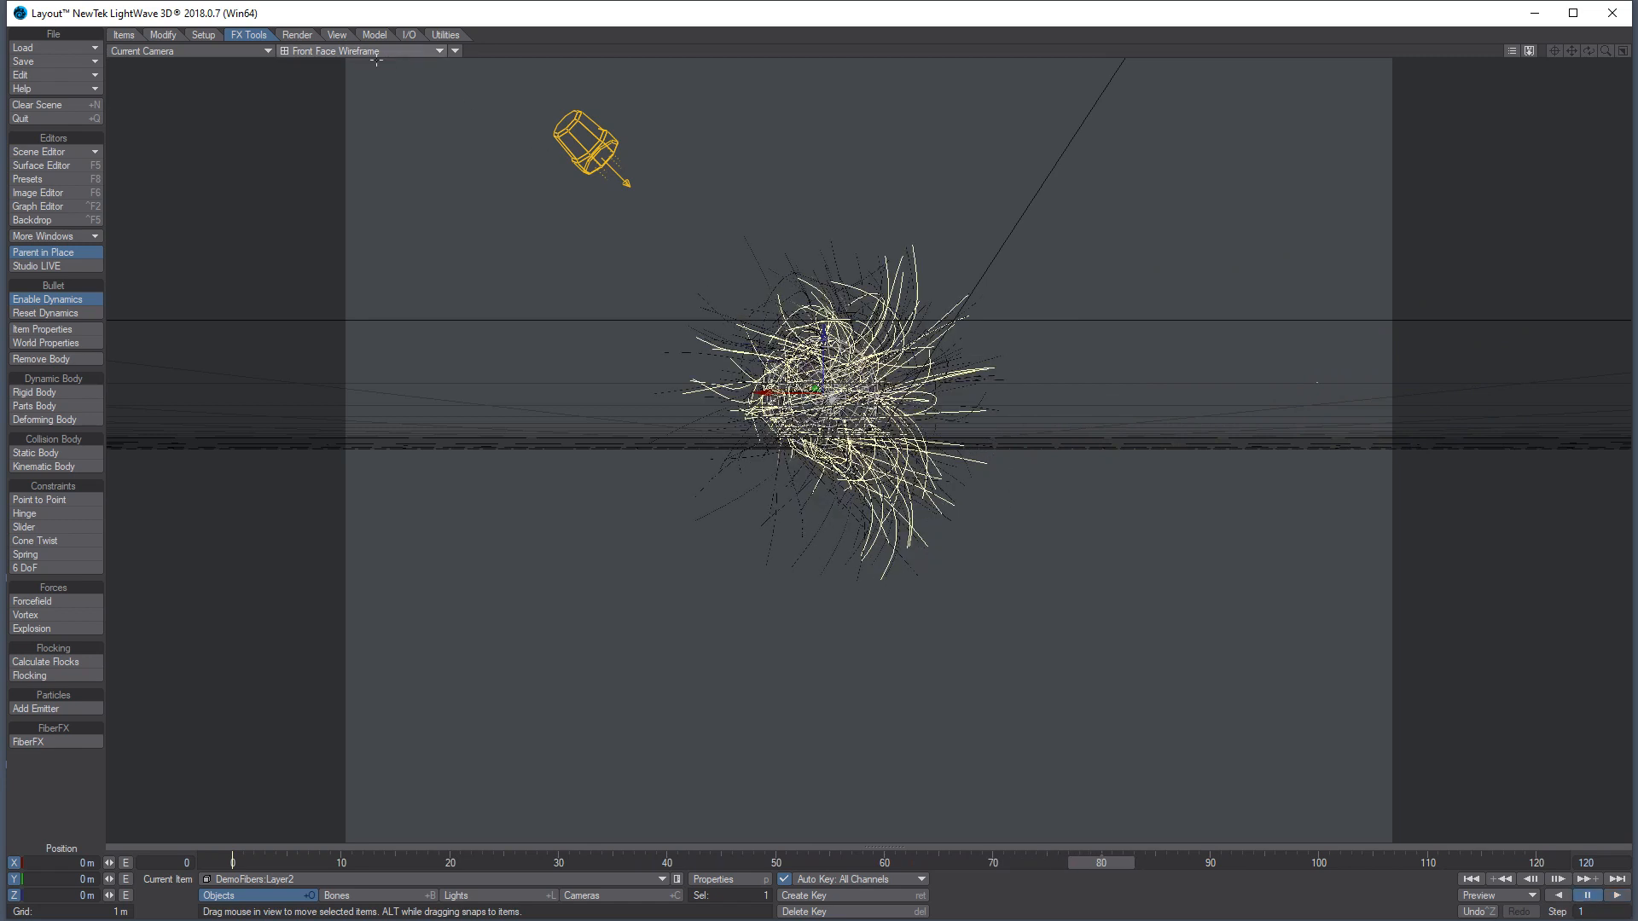
Reopen FiberFX and set the splay of DemoFibers:Layer2 to 10%
click(61, 236)
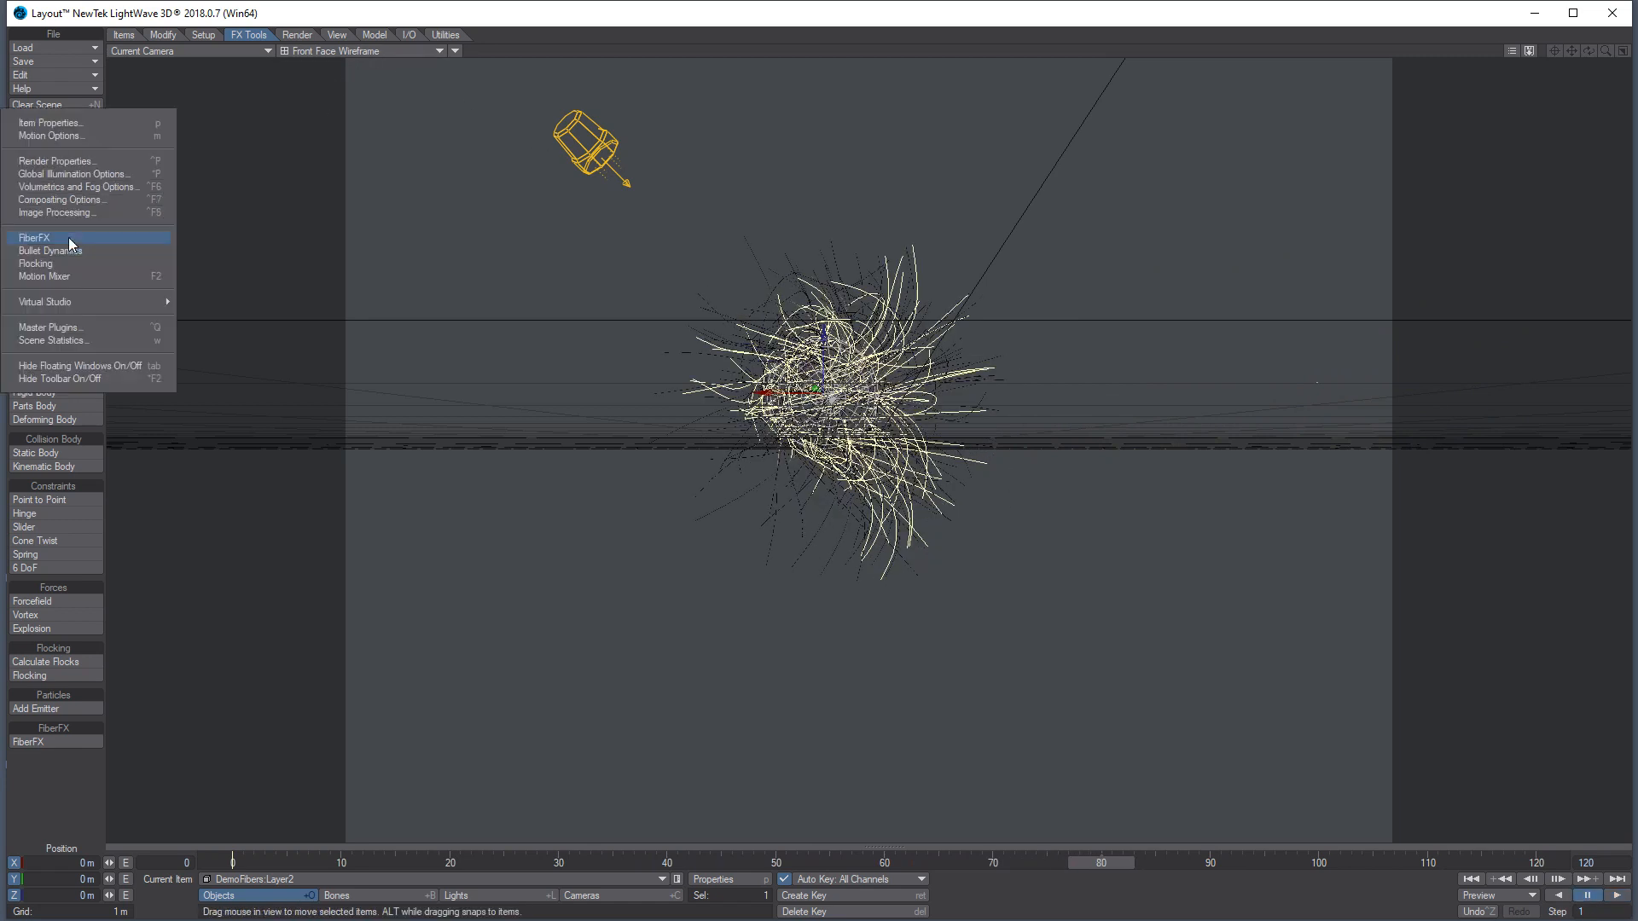
click(68, 237)
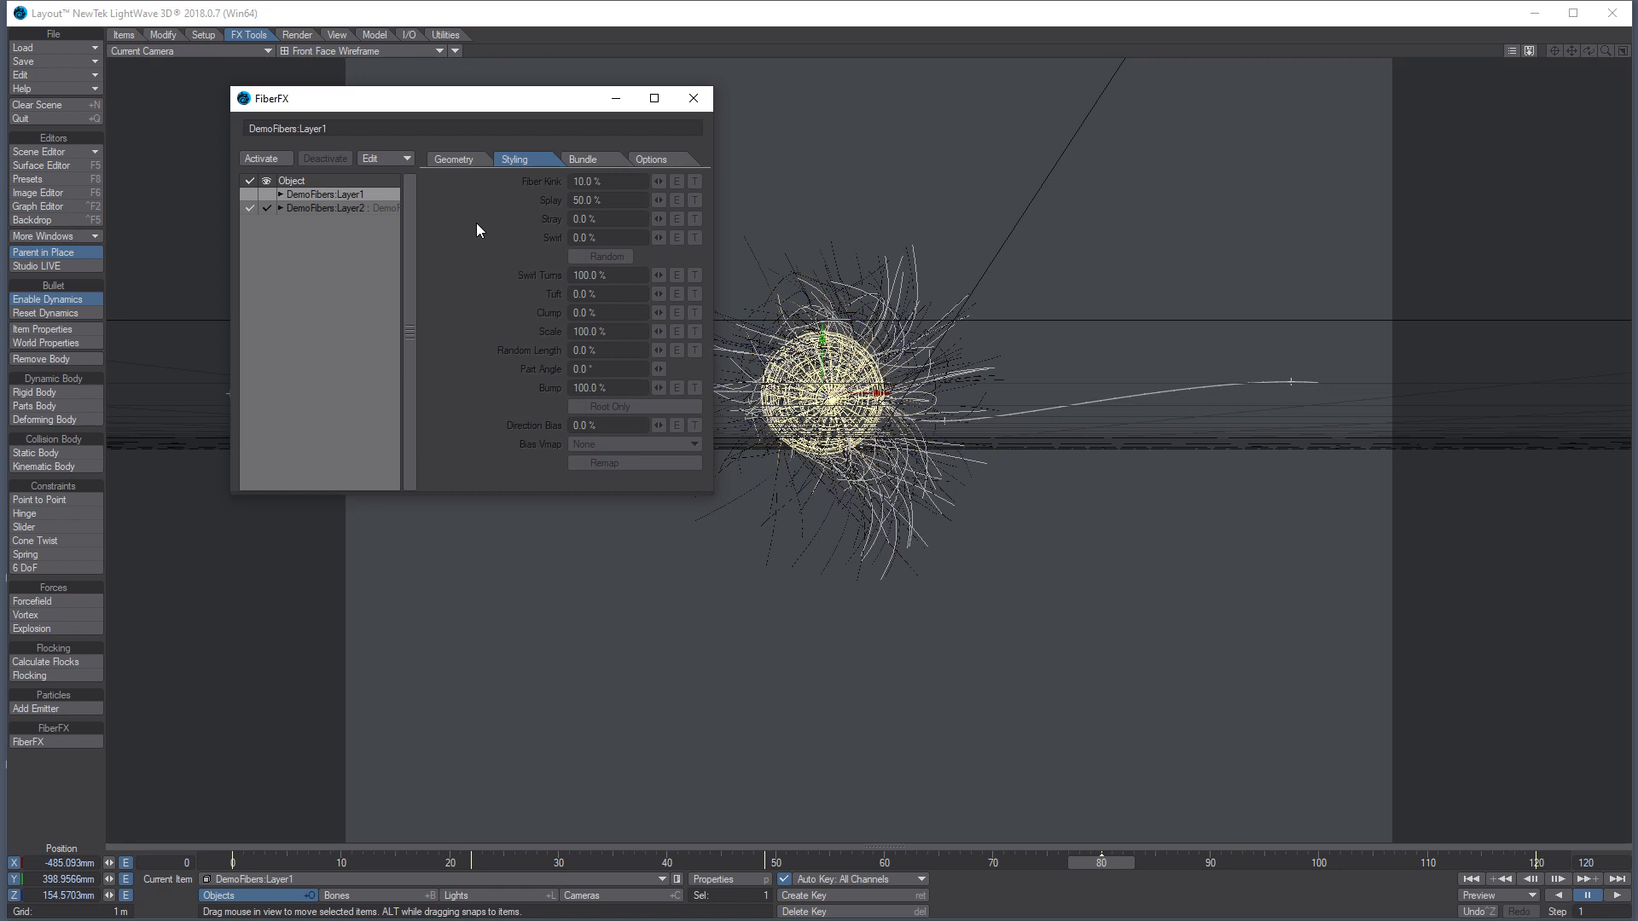
click(331, 208)
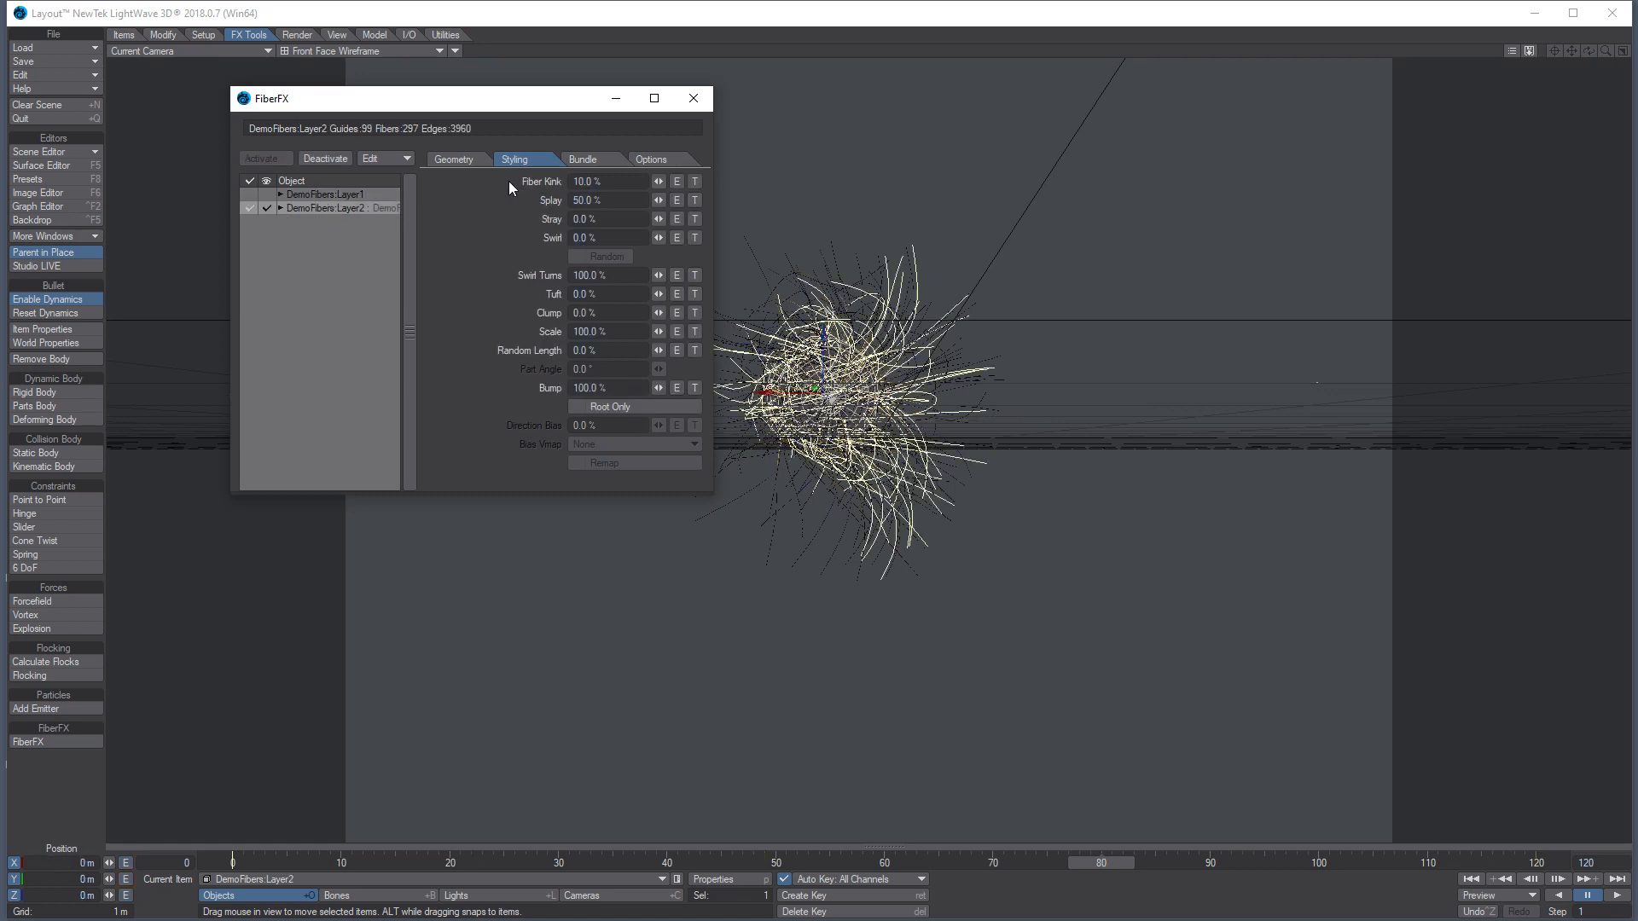
click(597, 199)
text(10)
key(Tab)
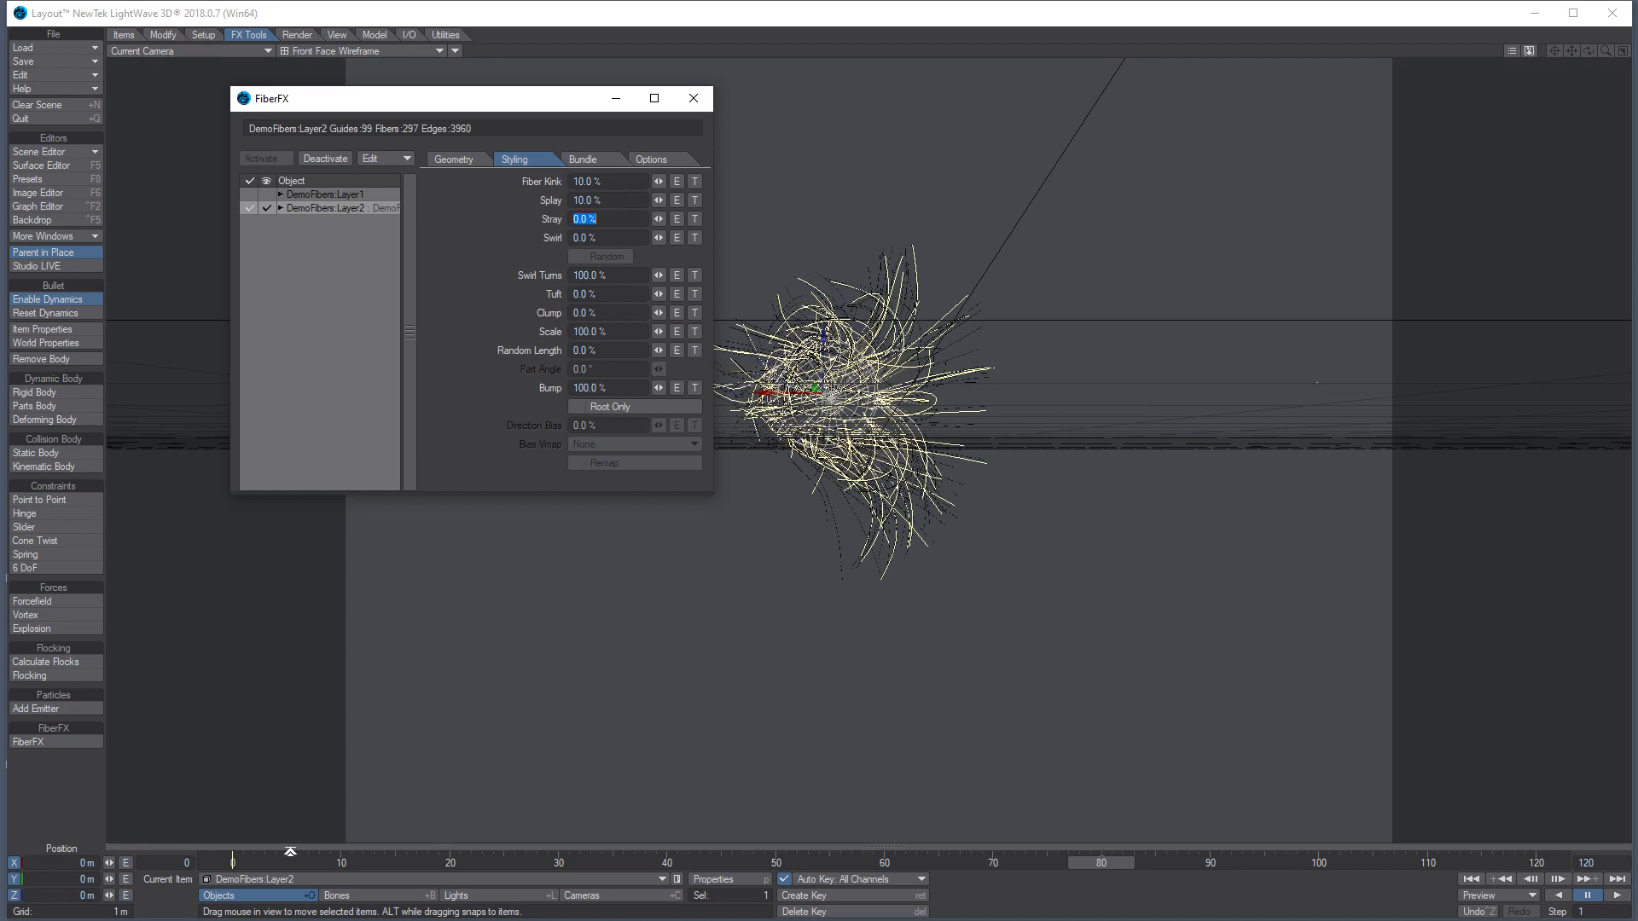
Set the fiber cluster count to 1 in the geometry settings
click(459, 160)
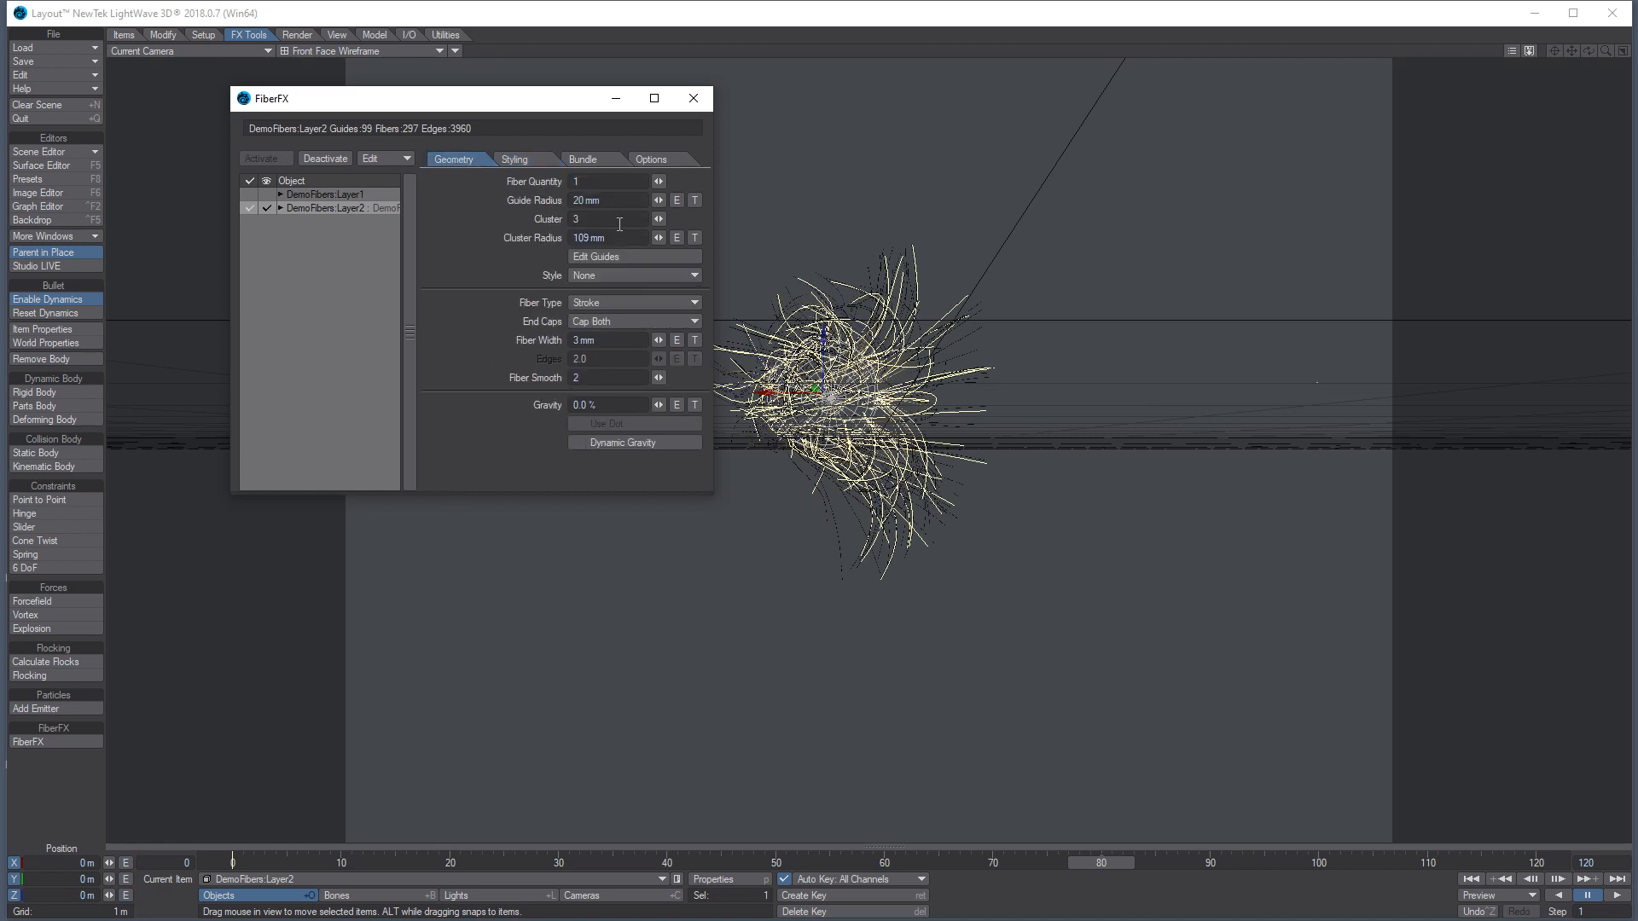
text(1)
key(Tab)
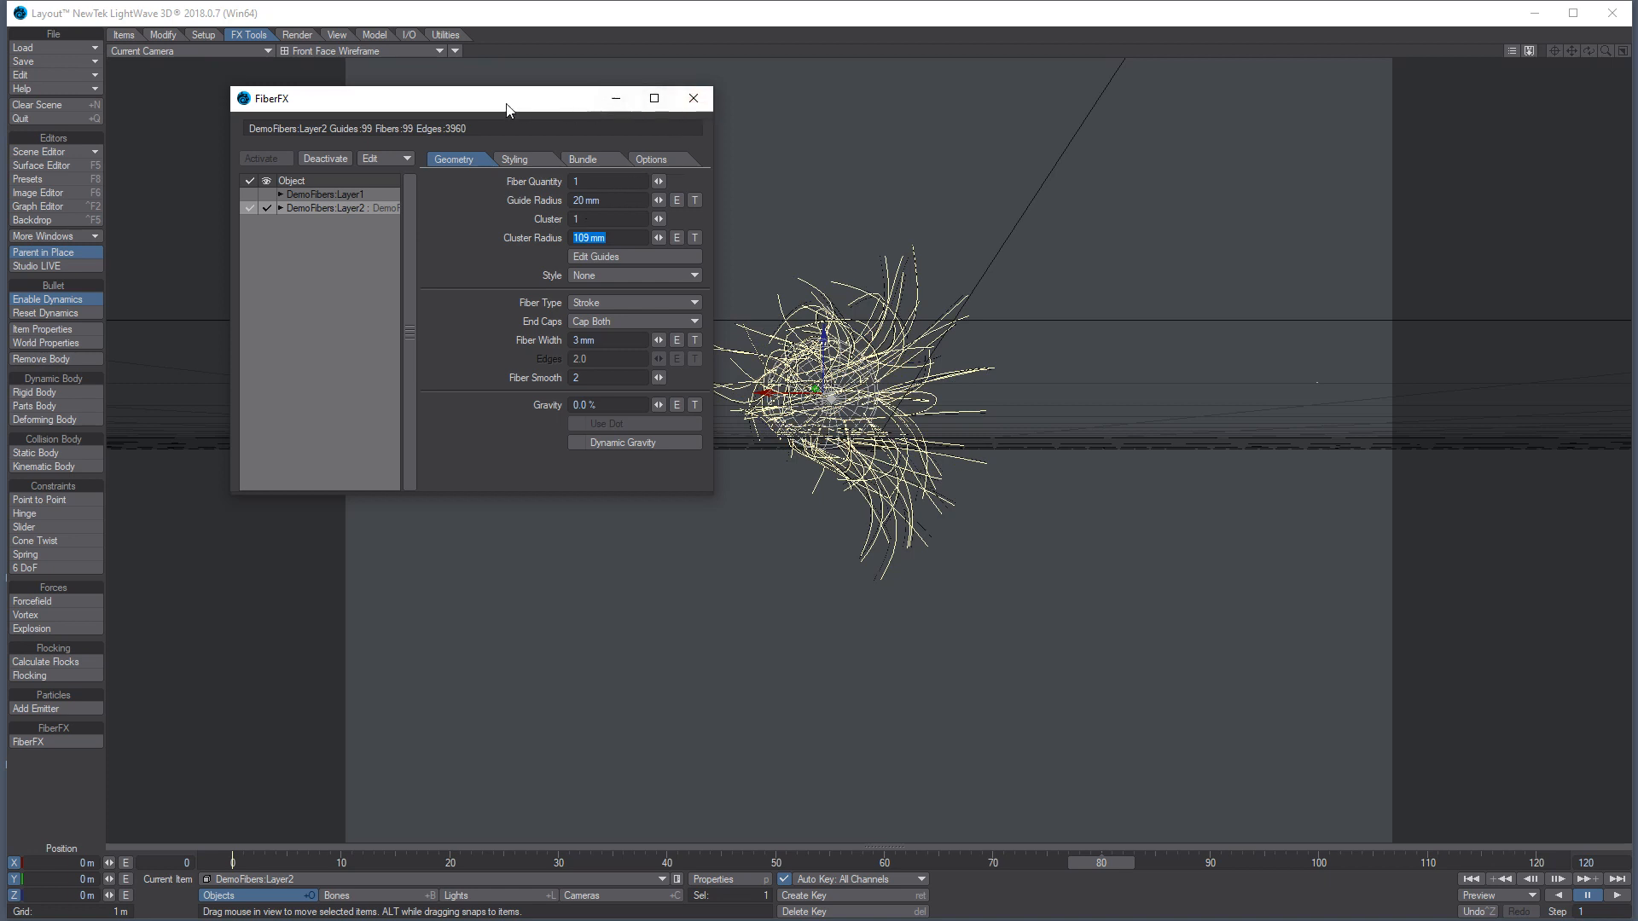
Move the FiberFX window away from the fibers and scrub the timeline to frame 73
drag(506, 104, 352, 109)
click(396, 722)
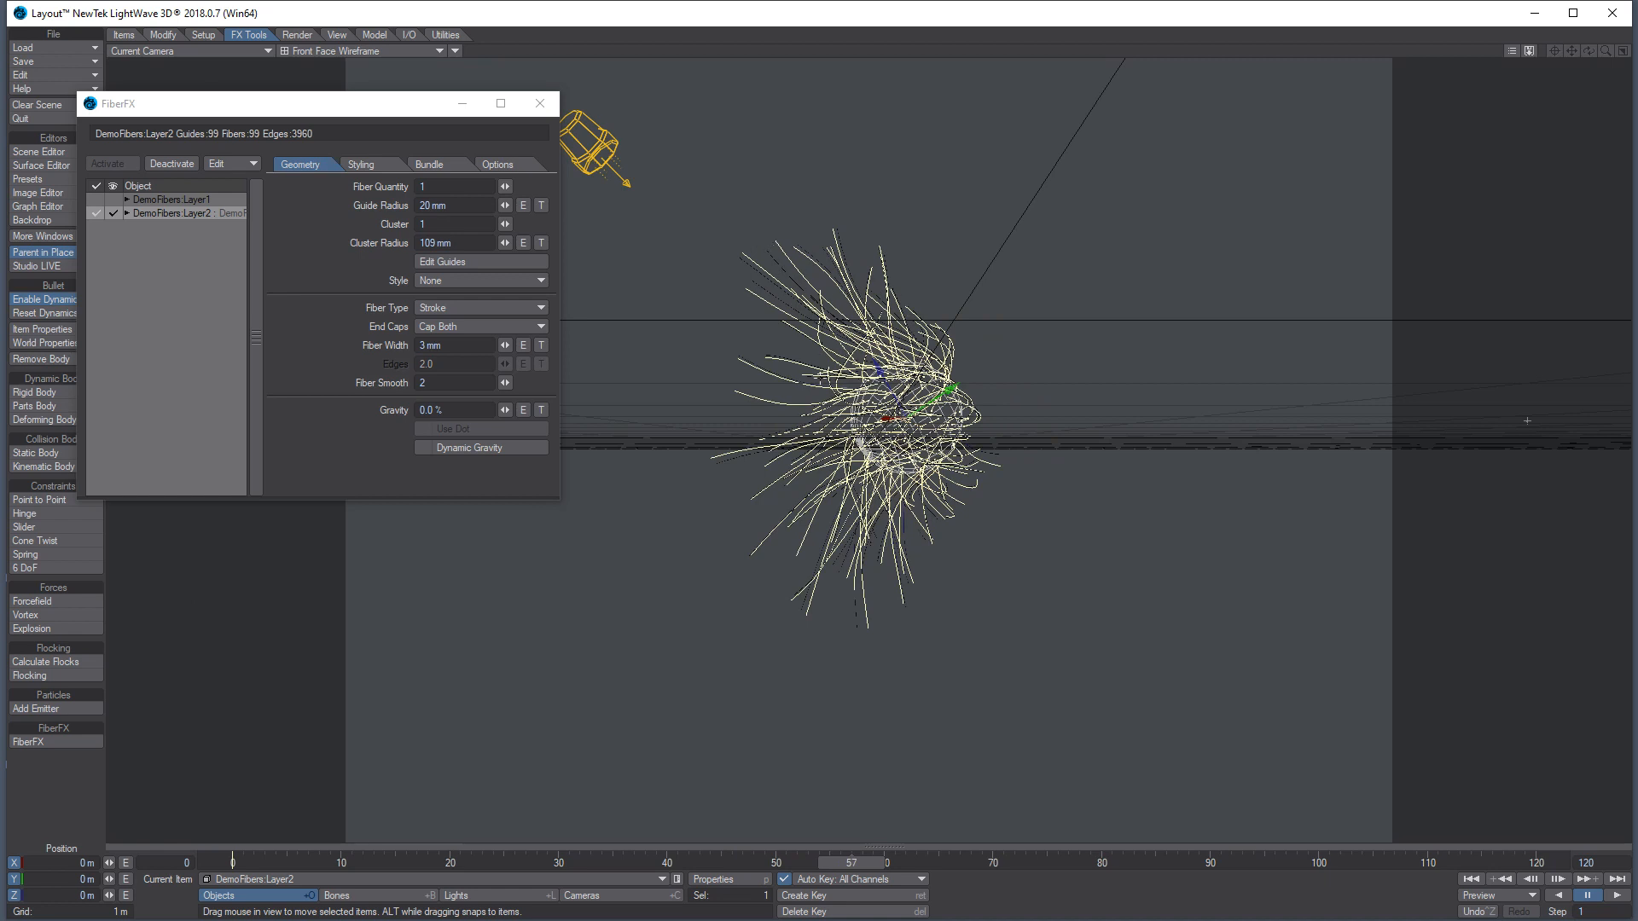
drag(851, 863, 1025, 862)
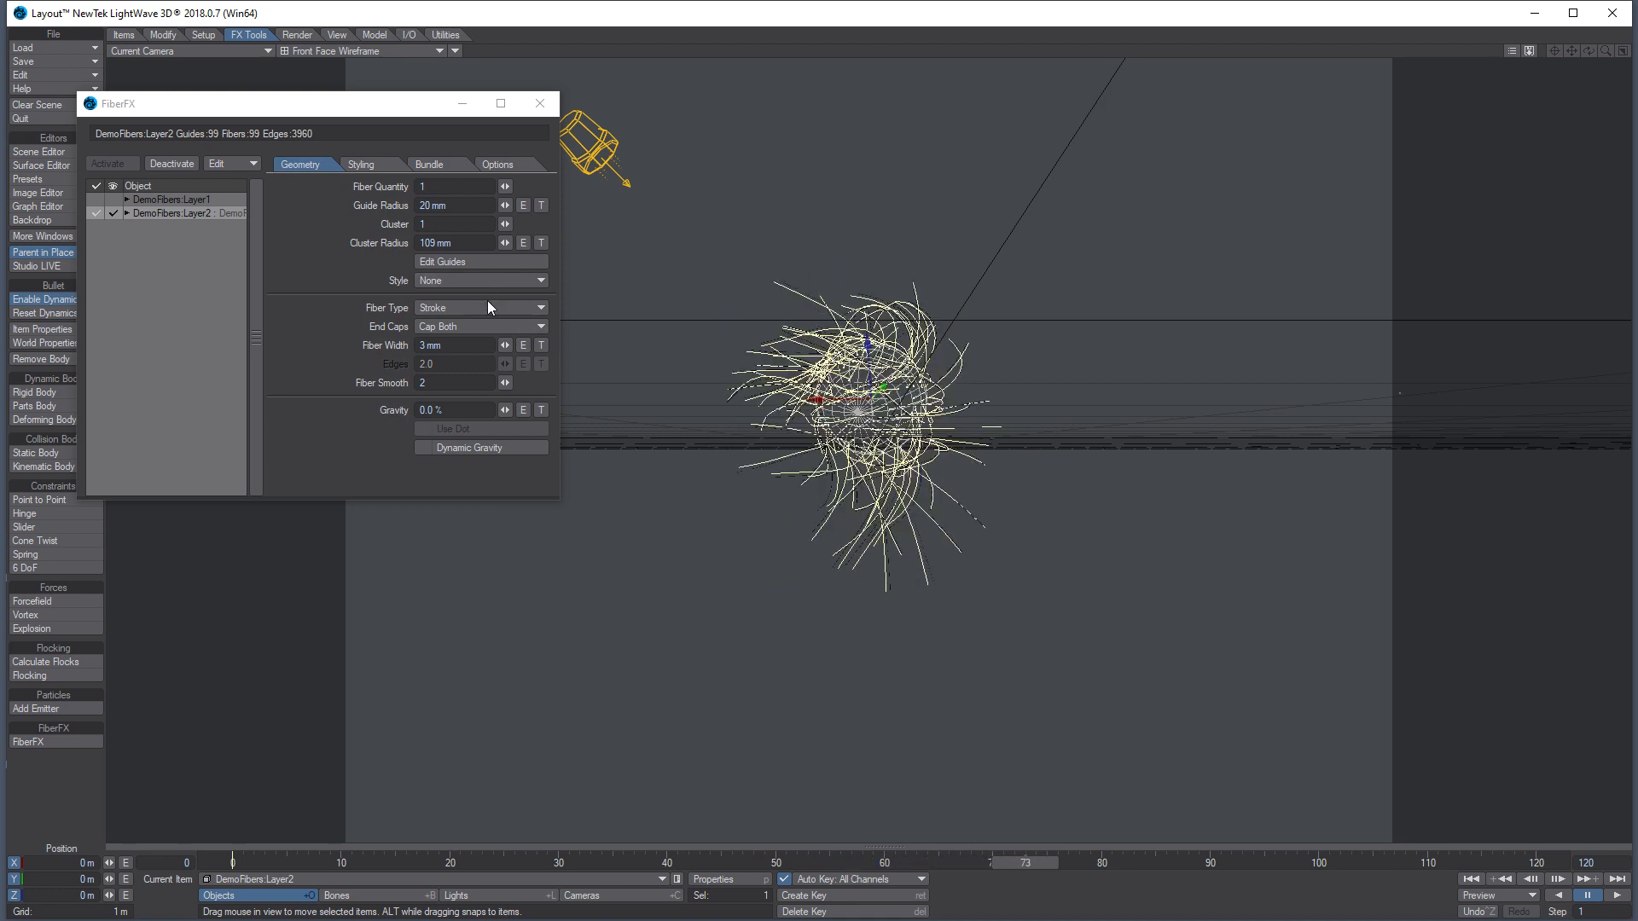
Add a texture to the fiber width, using a Gradient layer with Fiber V as its input parameter
click(540, 345)
drag(1181, 293, 1260, 239)
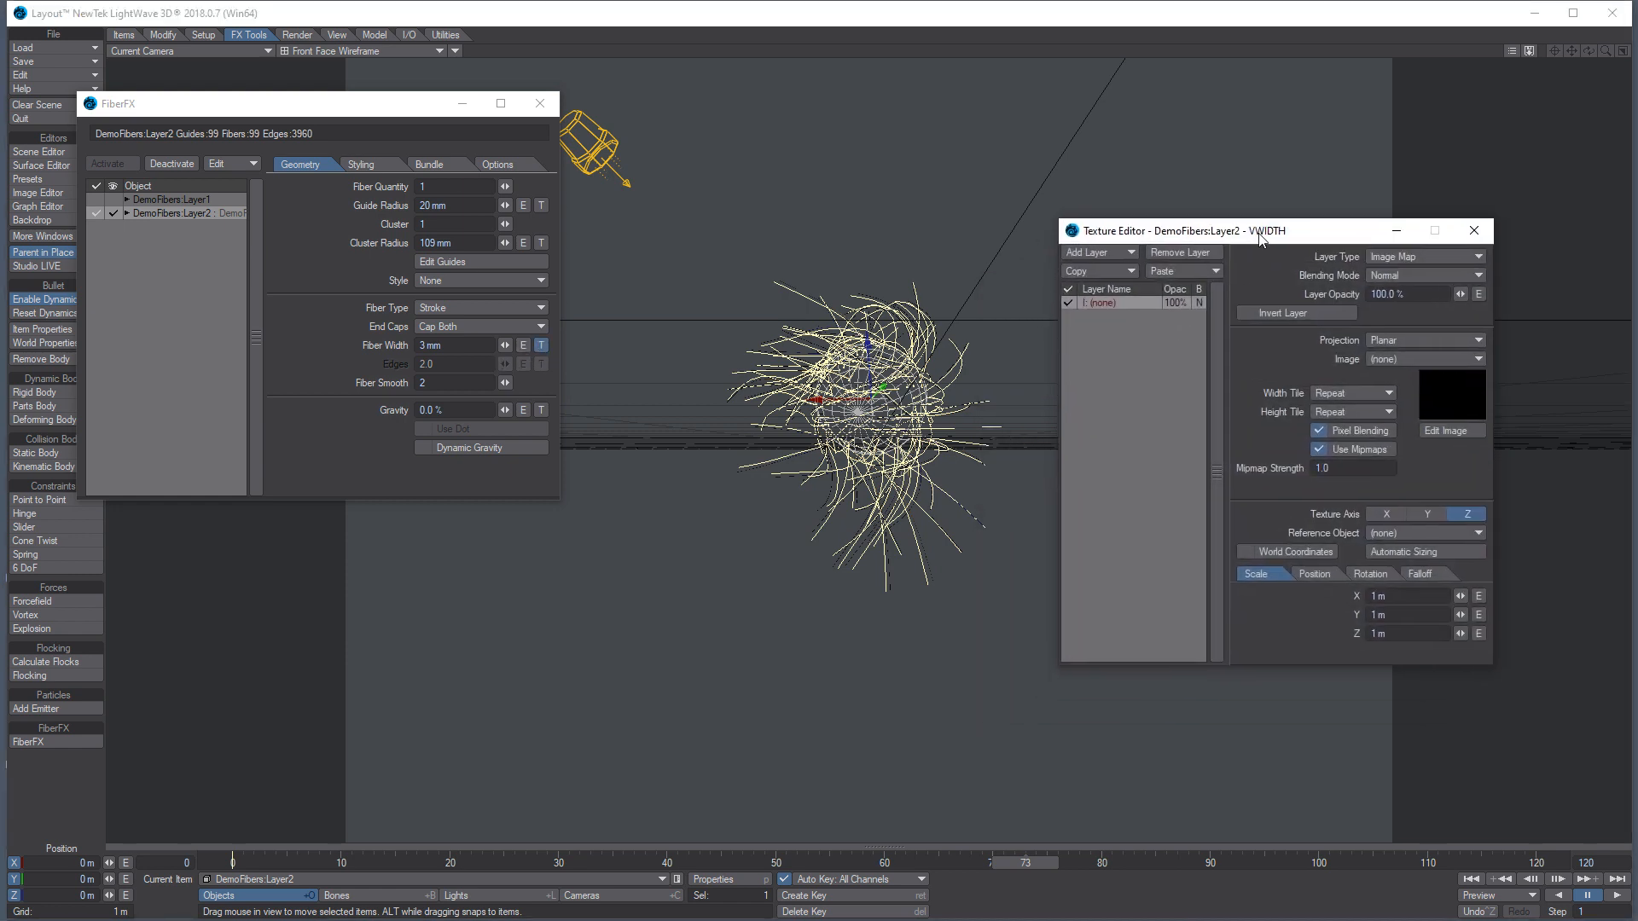
click(1413, 259)
click(1357, 292)
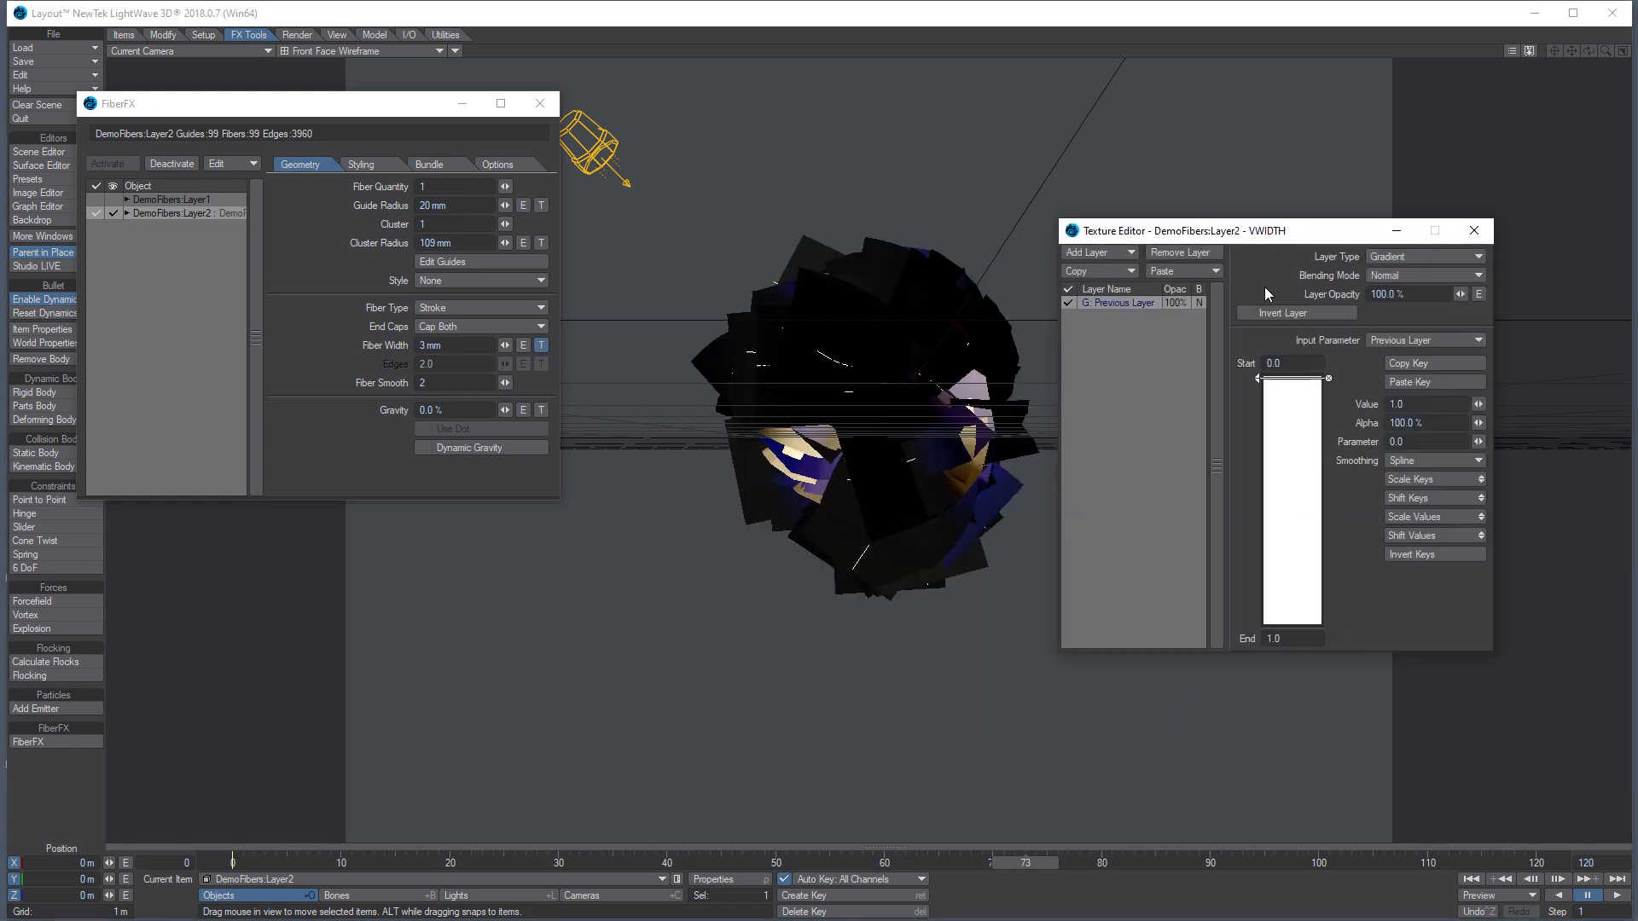
click(1392, 340)
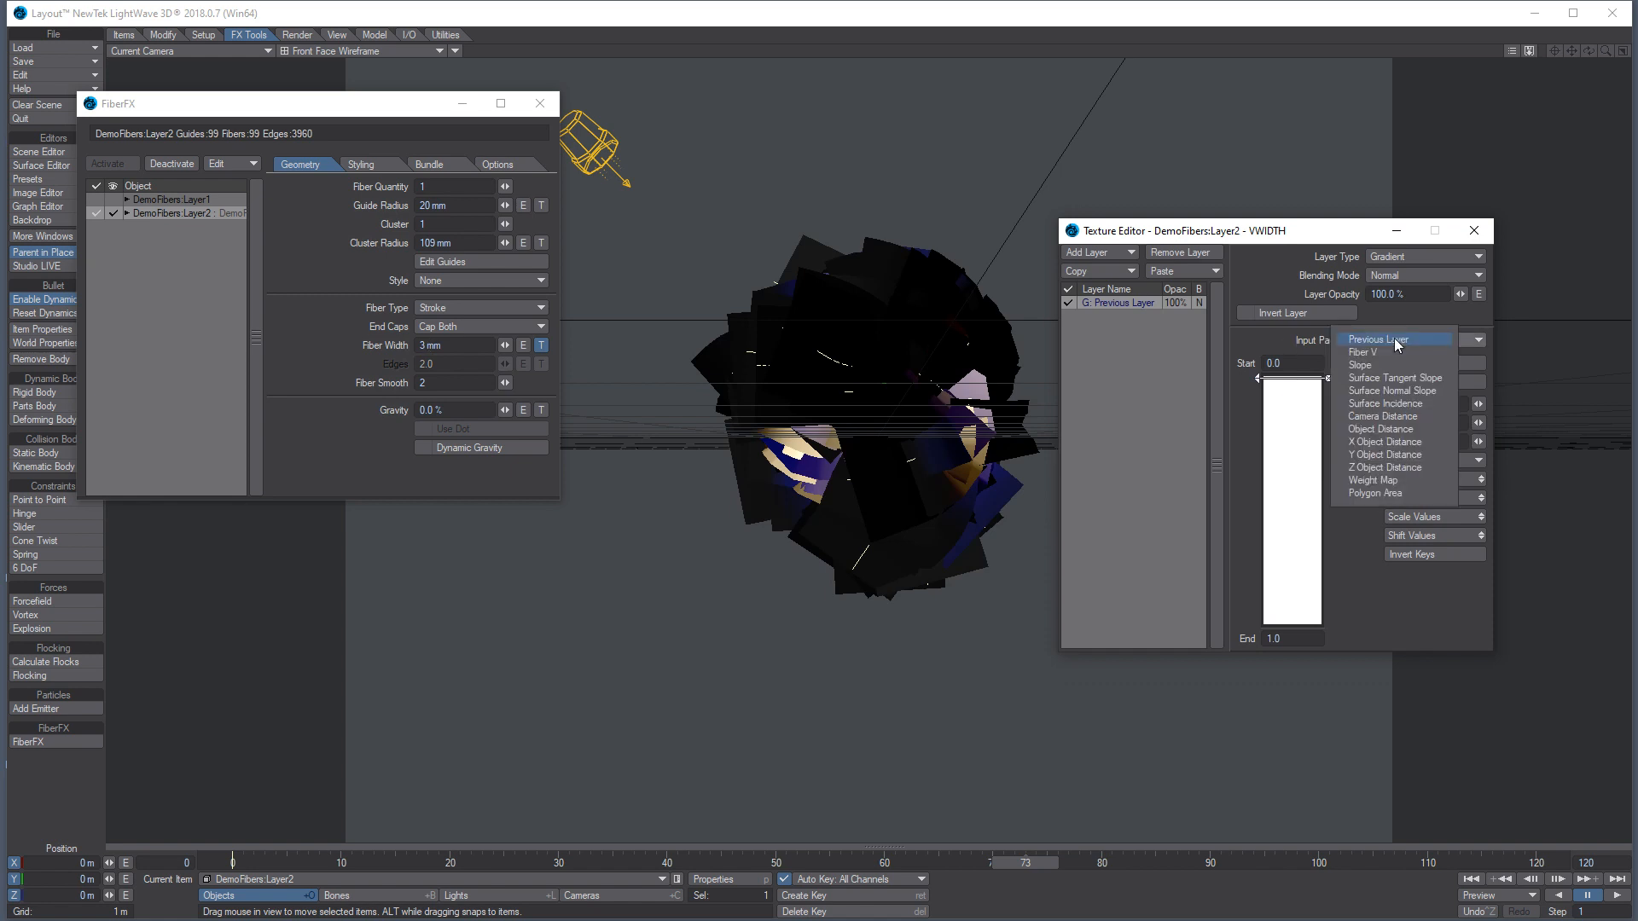
click(1364, 352)
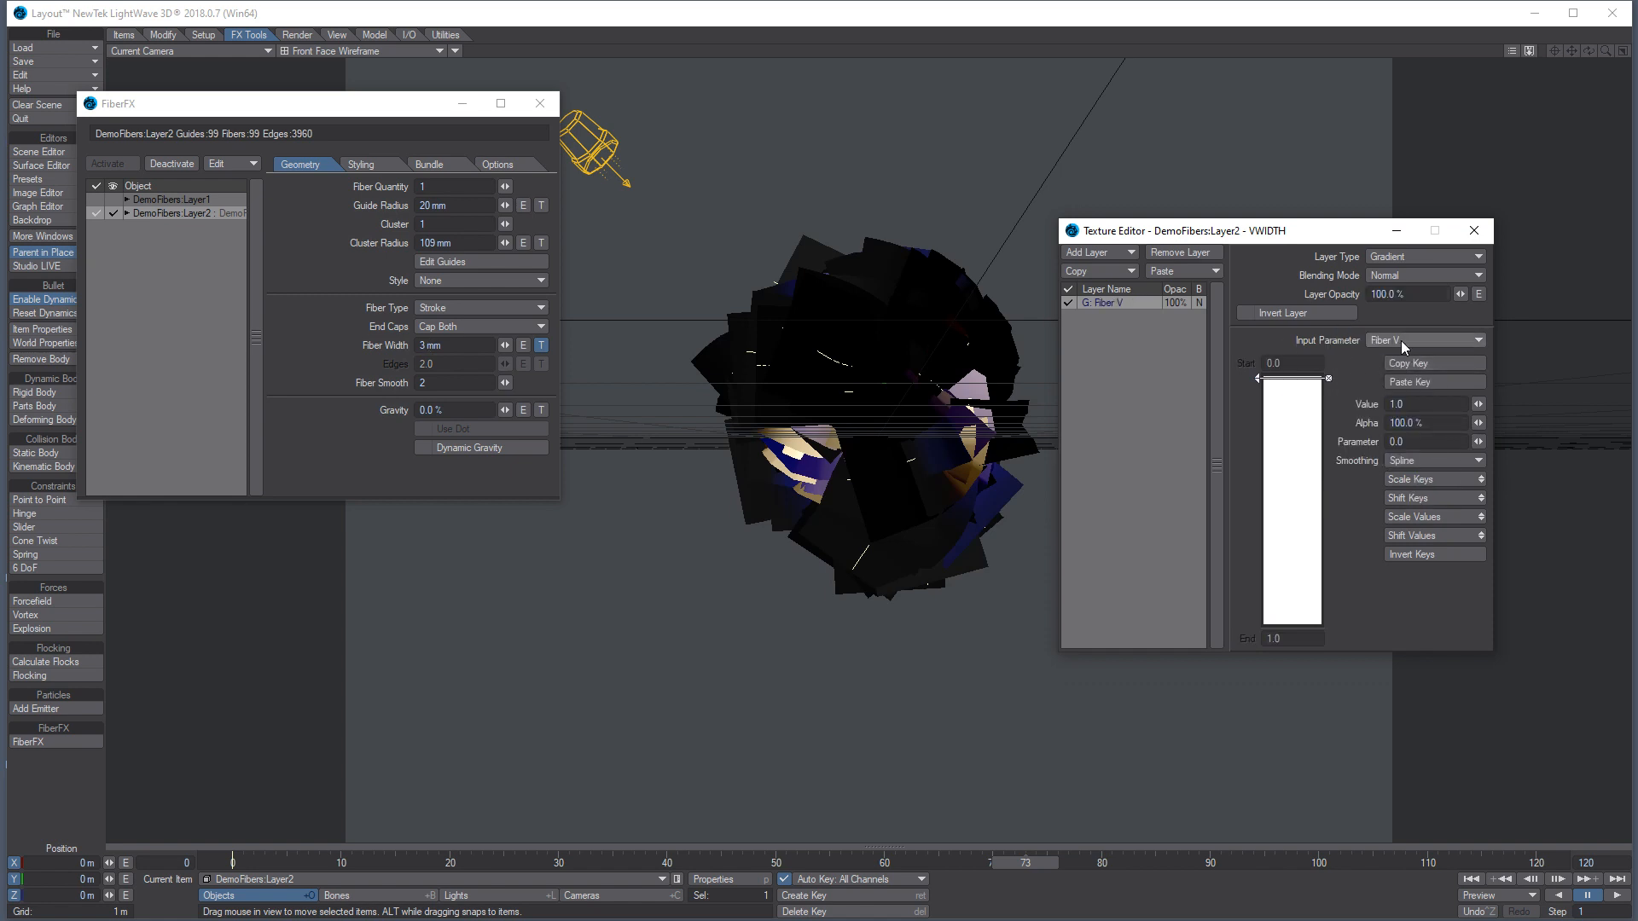
Try a value of 0.03 for the gradient's starting key and settle on 0.005
click(1411, 406)
text(0)
key(Tab)
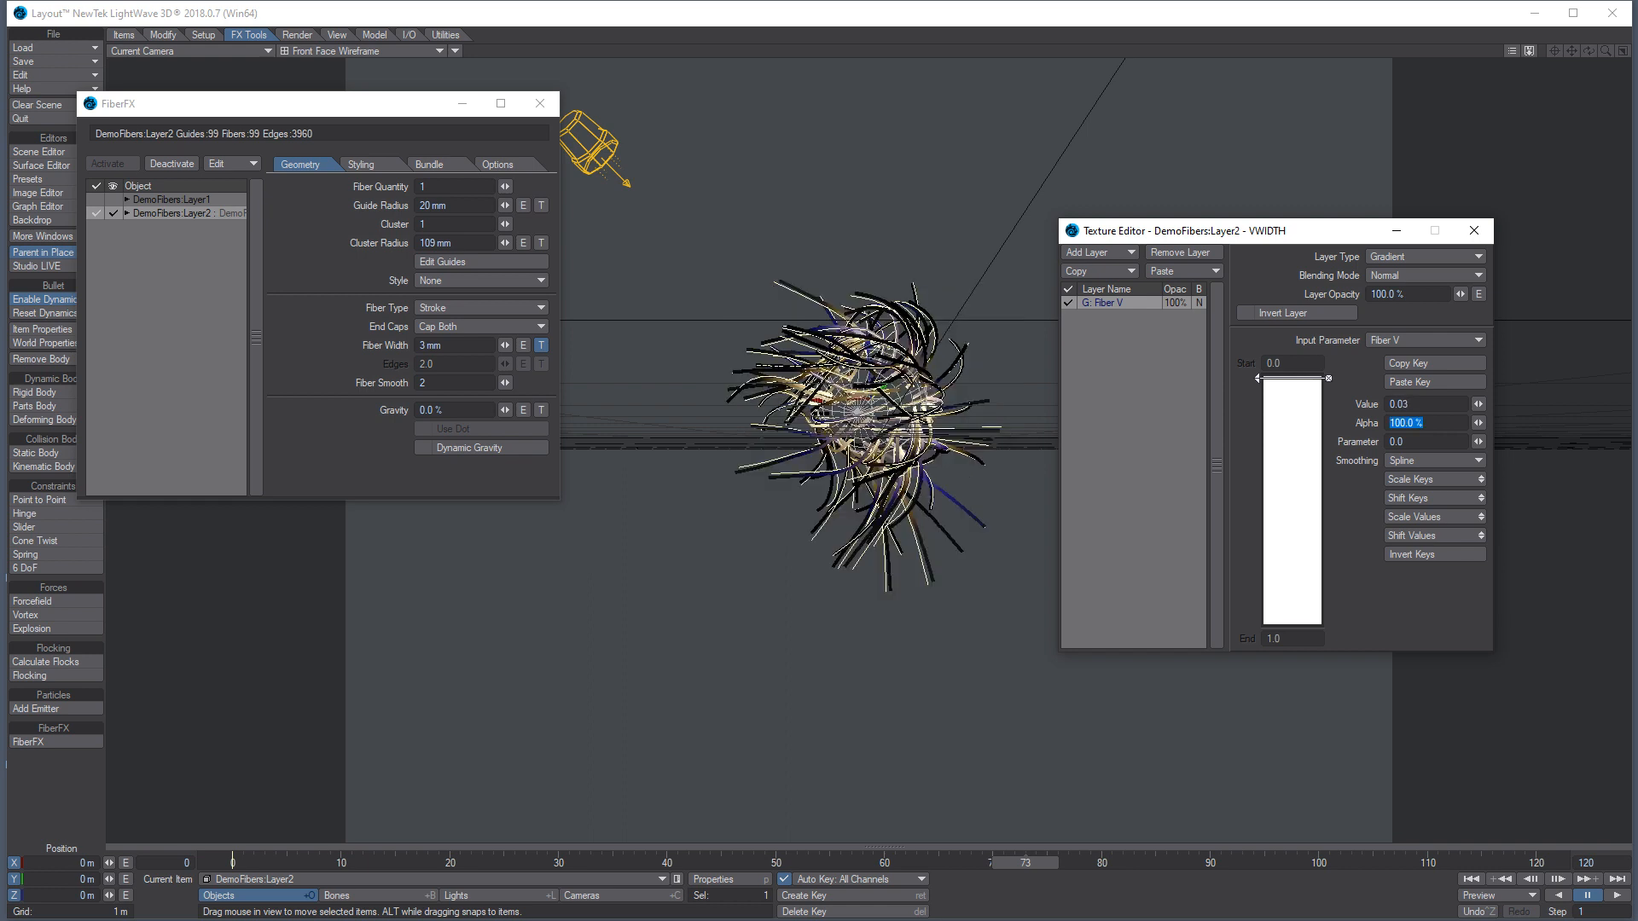
click(1419, 405)
key(Tab)
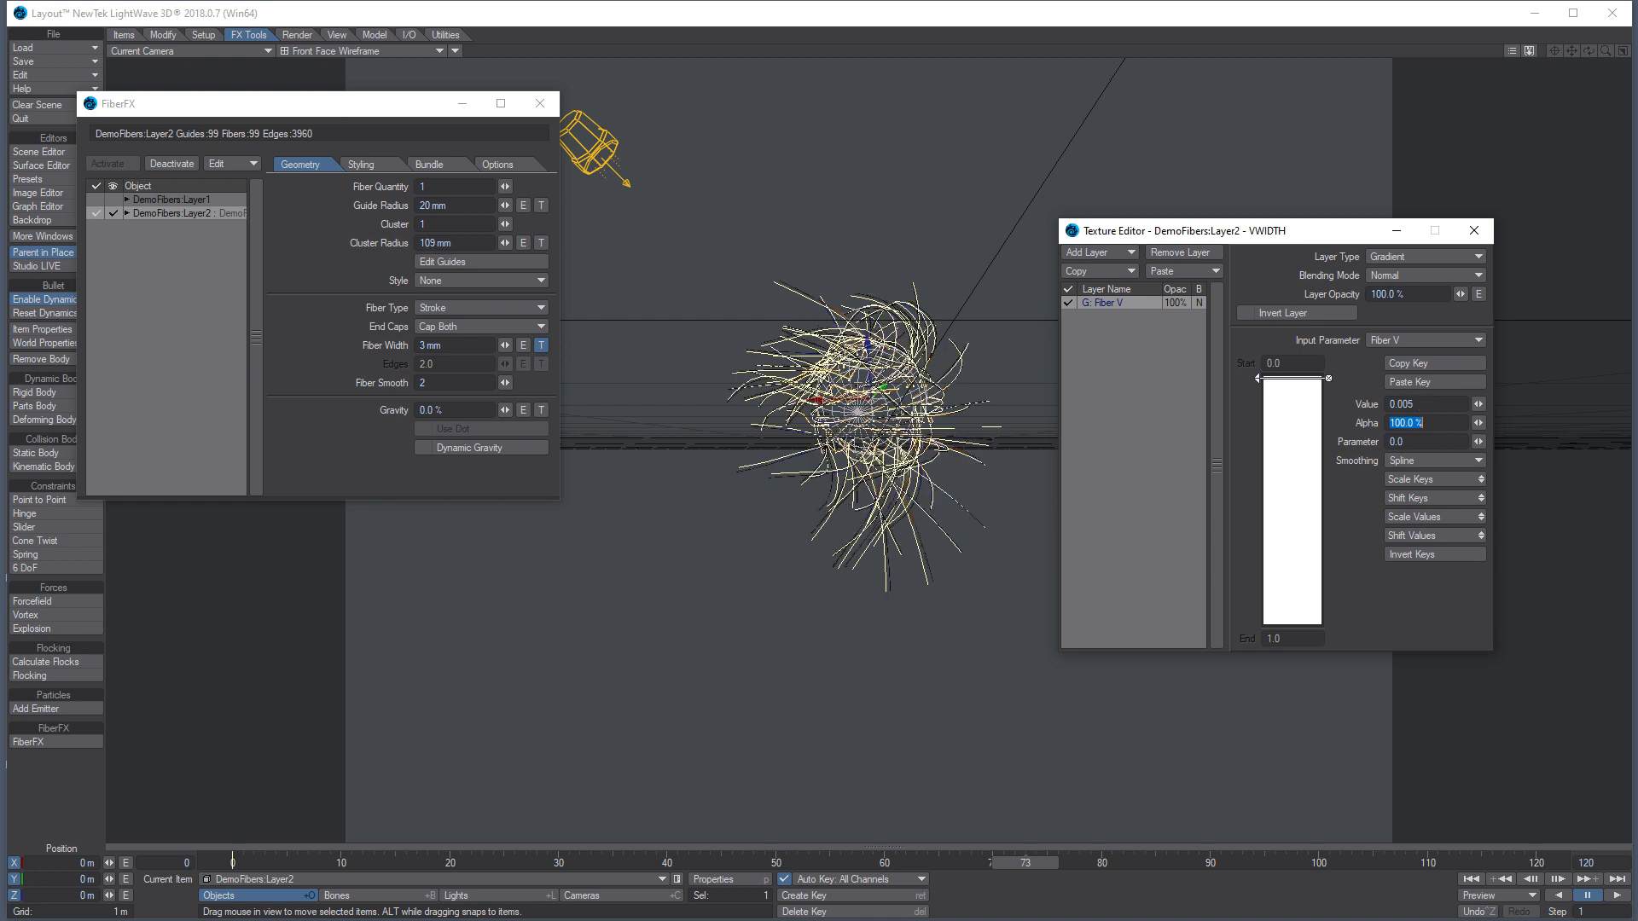
Add three keys near the end of the width gradient and set the middle one, at parameter 0.9053, to 0.01
click(1314, 570)
click(1295, 621)
click(1295, 599)
double_click(1405, 406)
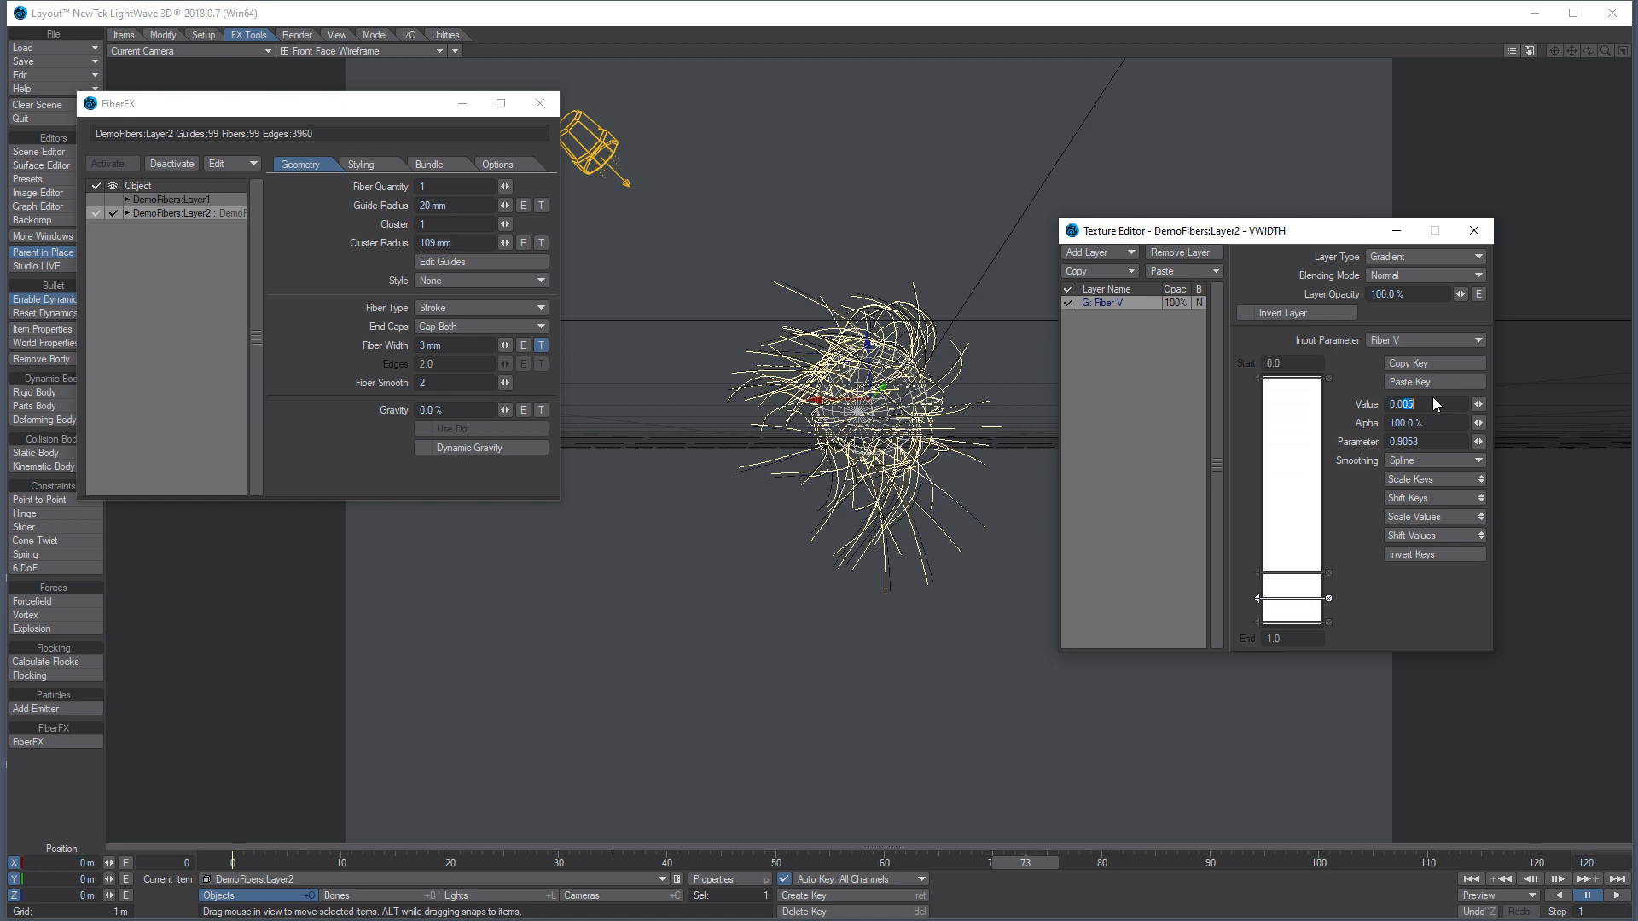
key(Tab)
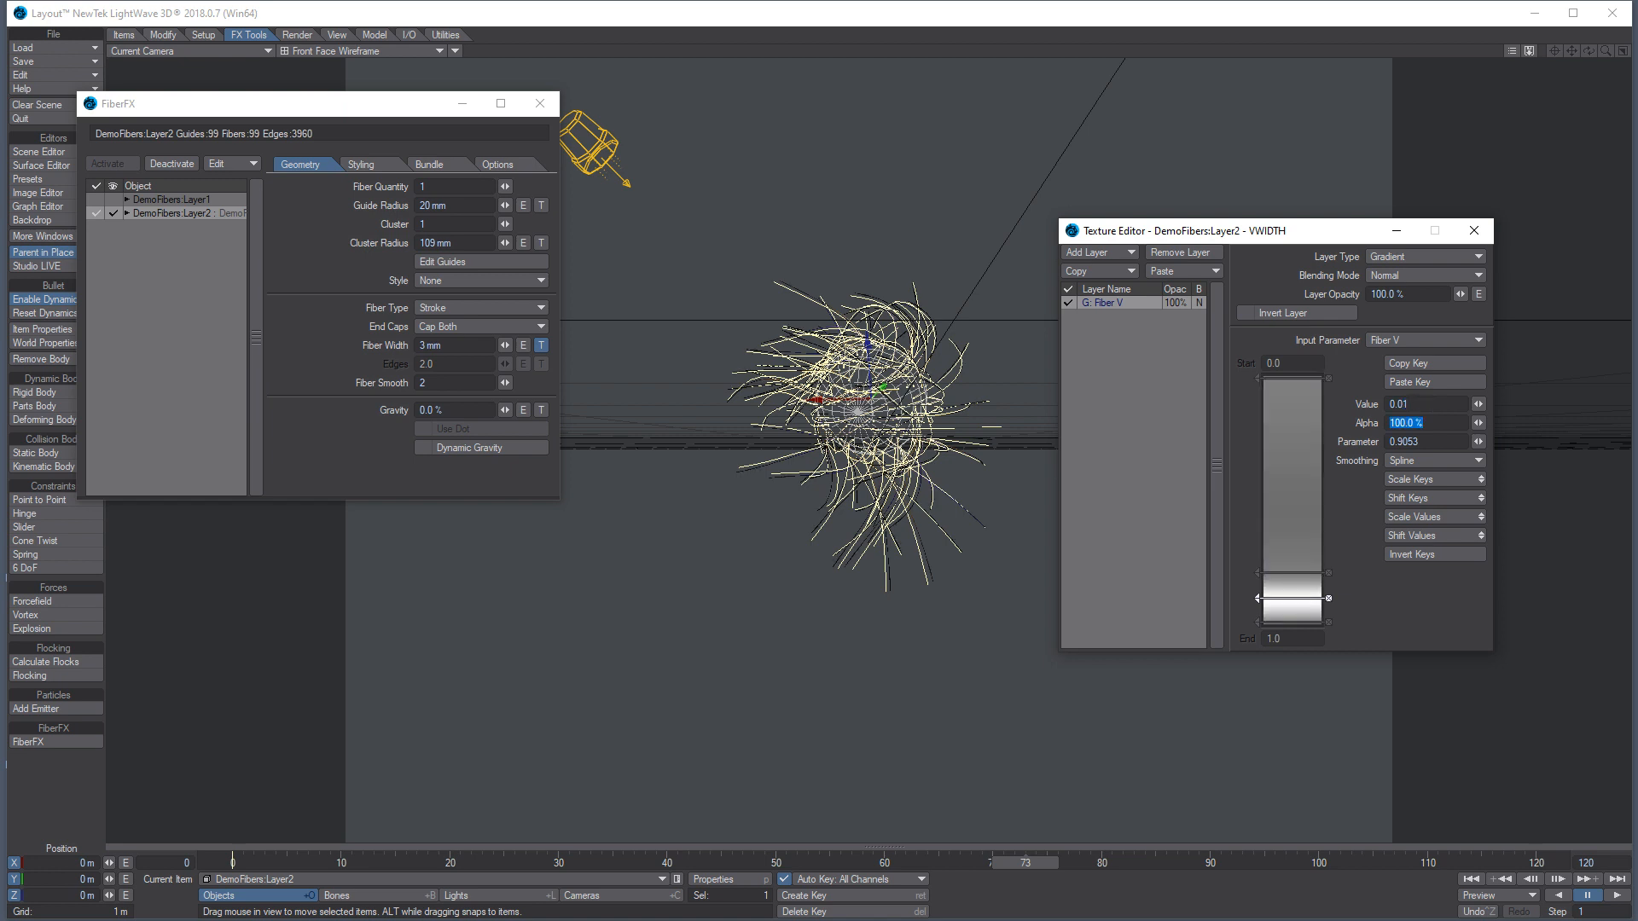
Switch the camera viewport to VPR, then shift the middle tip key to parameter 0.9018 and set its value to 0.03
click(401, 49)
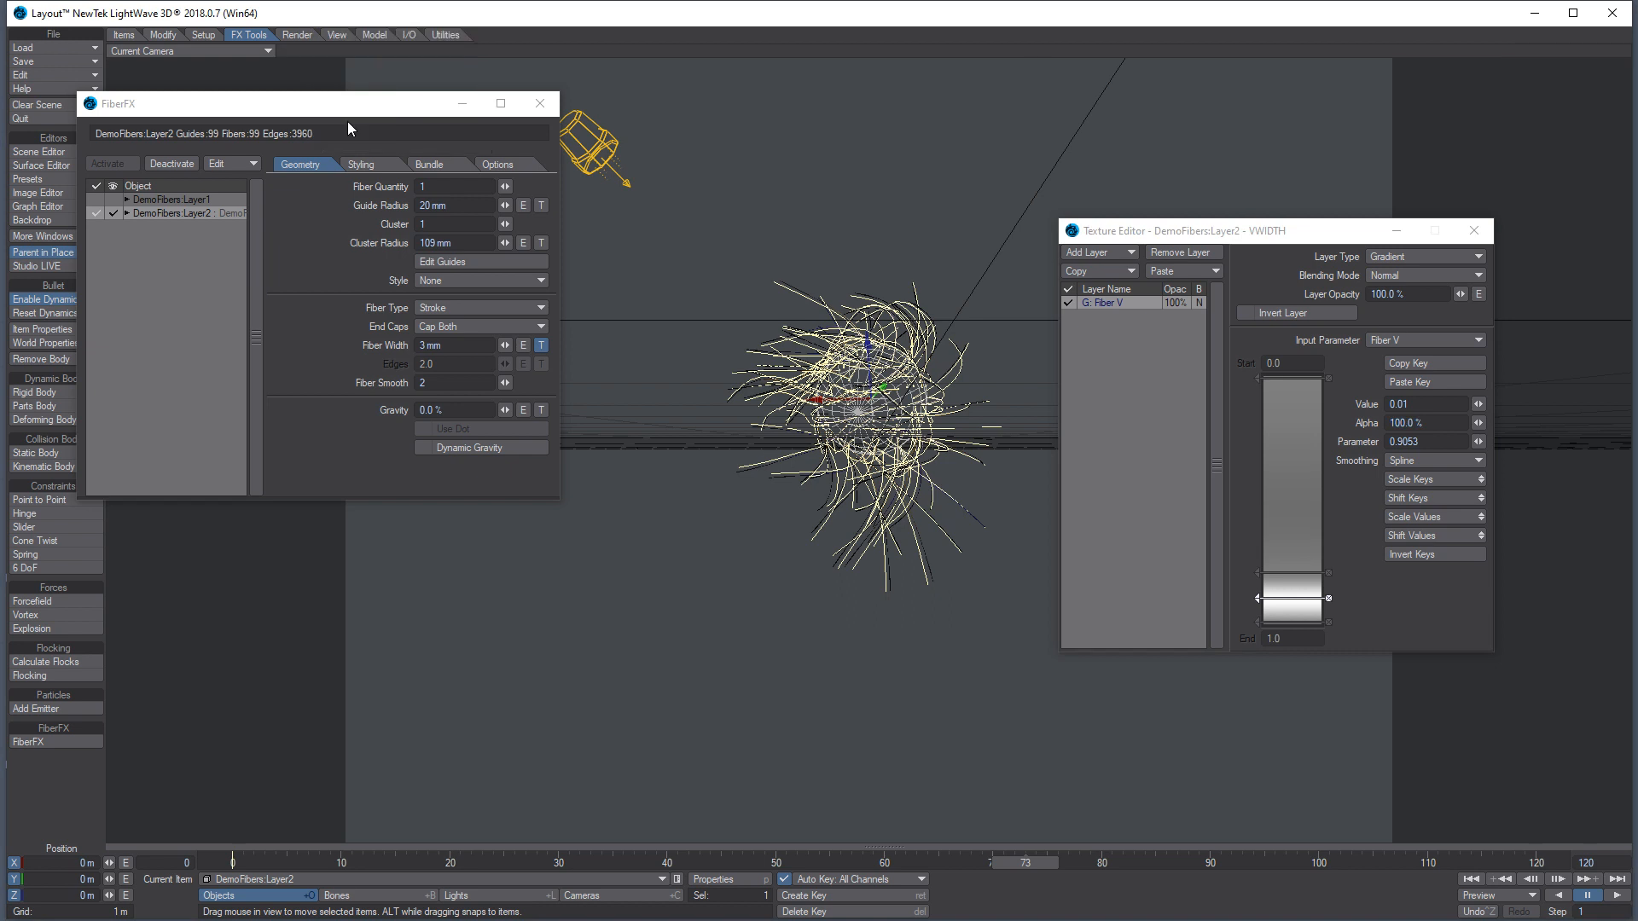
click(350, 125)
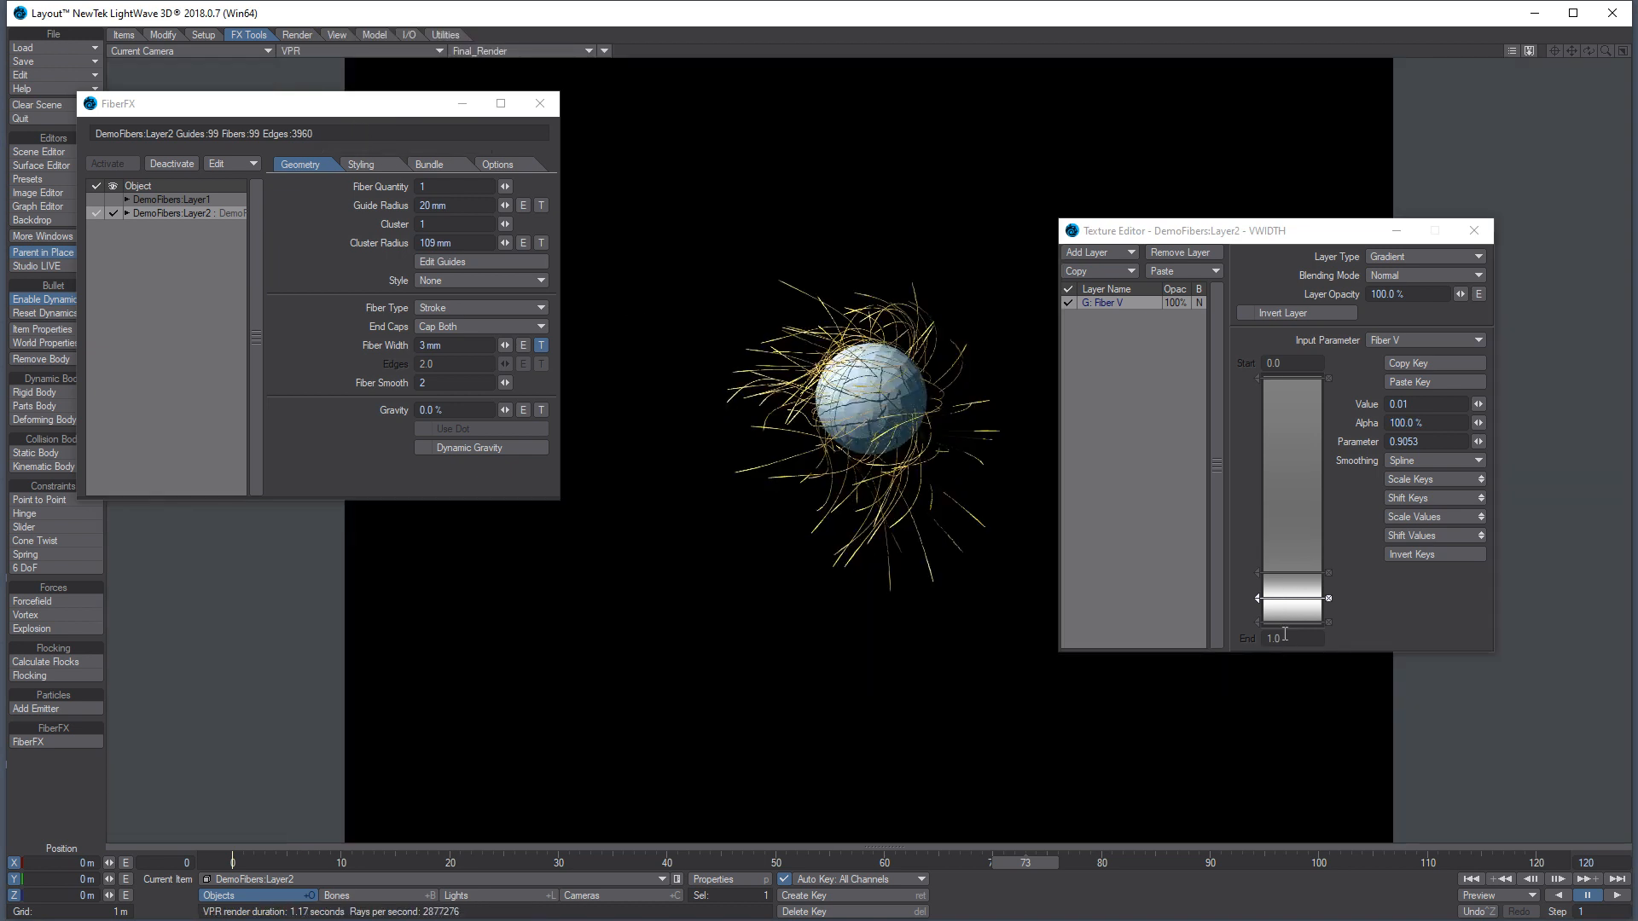
drag(1255, 599, 1255, 598)
drag(1404, 403, 1421, 398)
text(3)
key(Tab)
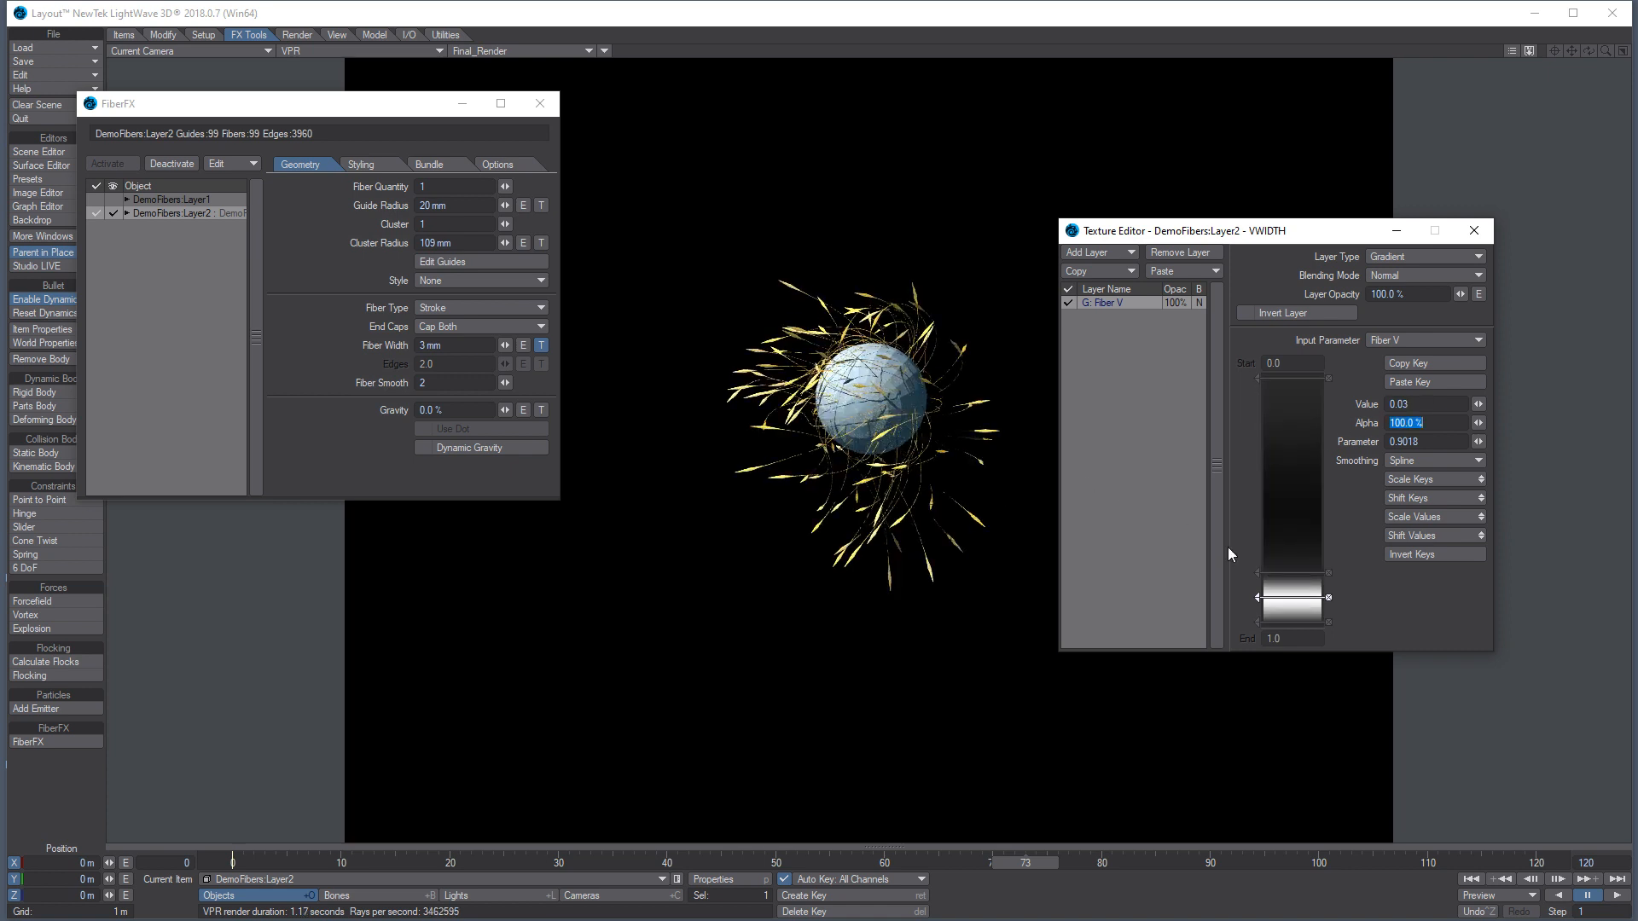
Set the smoothing of the width gradient's key at parameter 0.8 to Linear
click(1257, 571)
click(1425, 461)
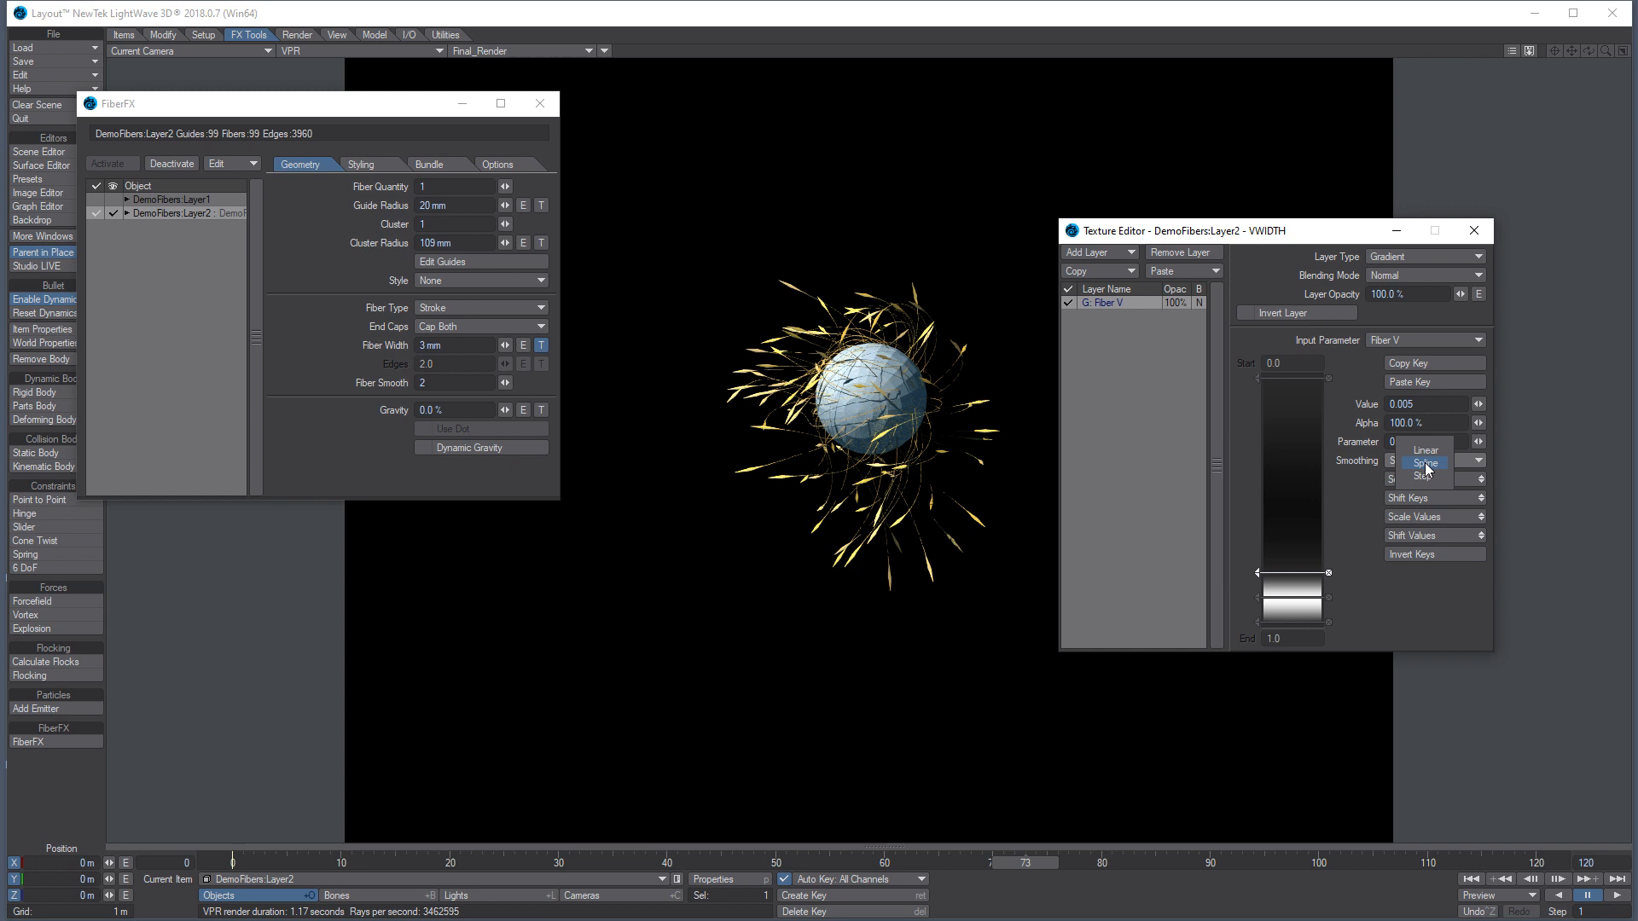
click(1428, 453)
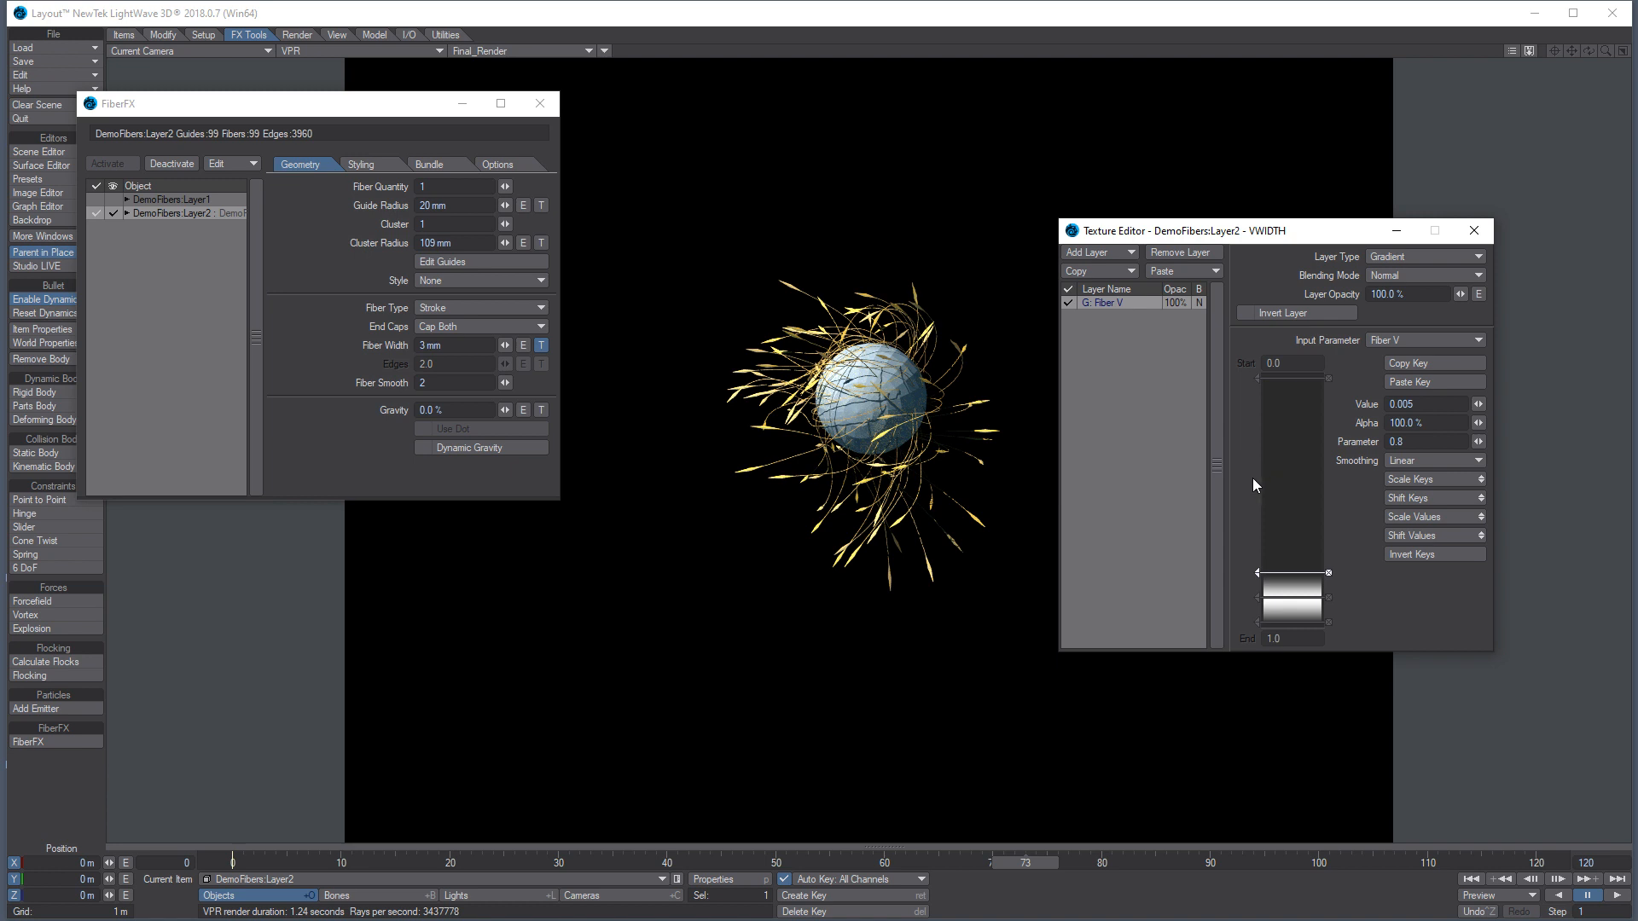
Set the width gradient's starting key to a value of 0.01 and close the FiberFX window
click(1256, 377)
drag(1402, 404, 1432, 405)
text(1)
key(Tab)
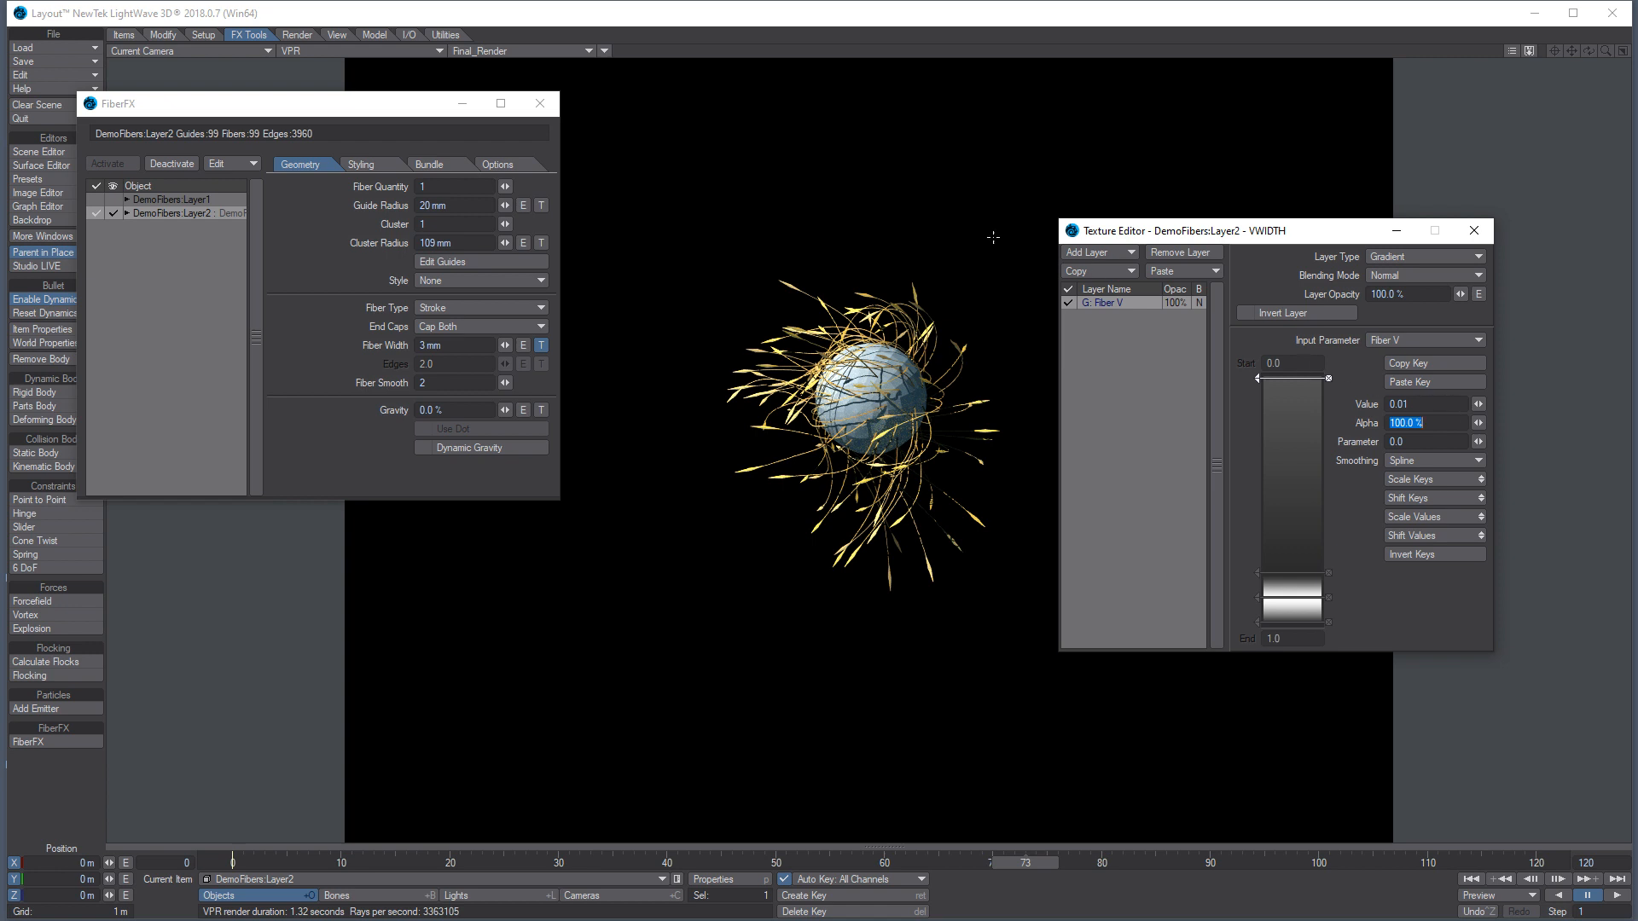
click(540, 103)
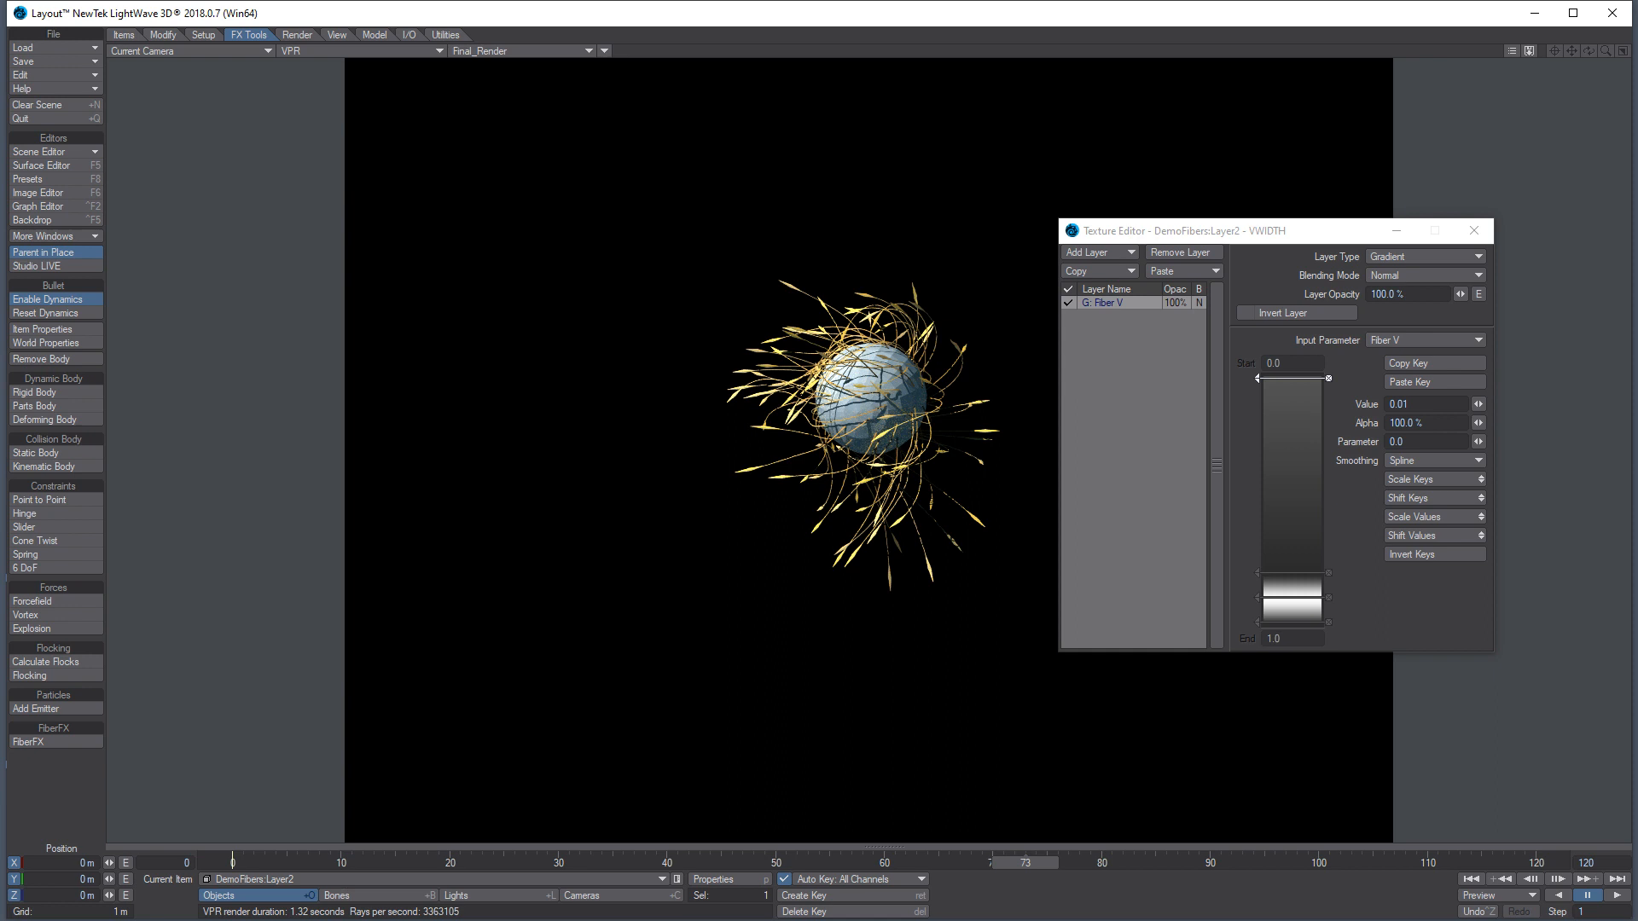
In the Surface Editor, change the fiber surface's Hair color mode to Textured
click(63, 165)
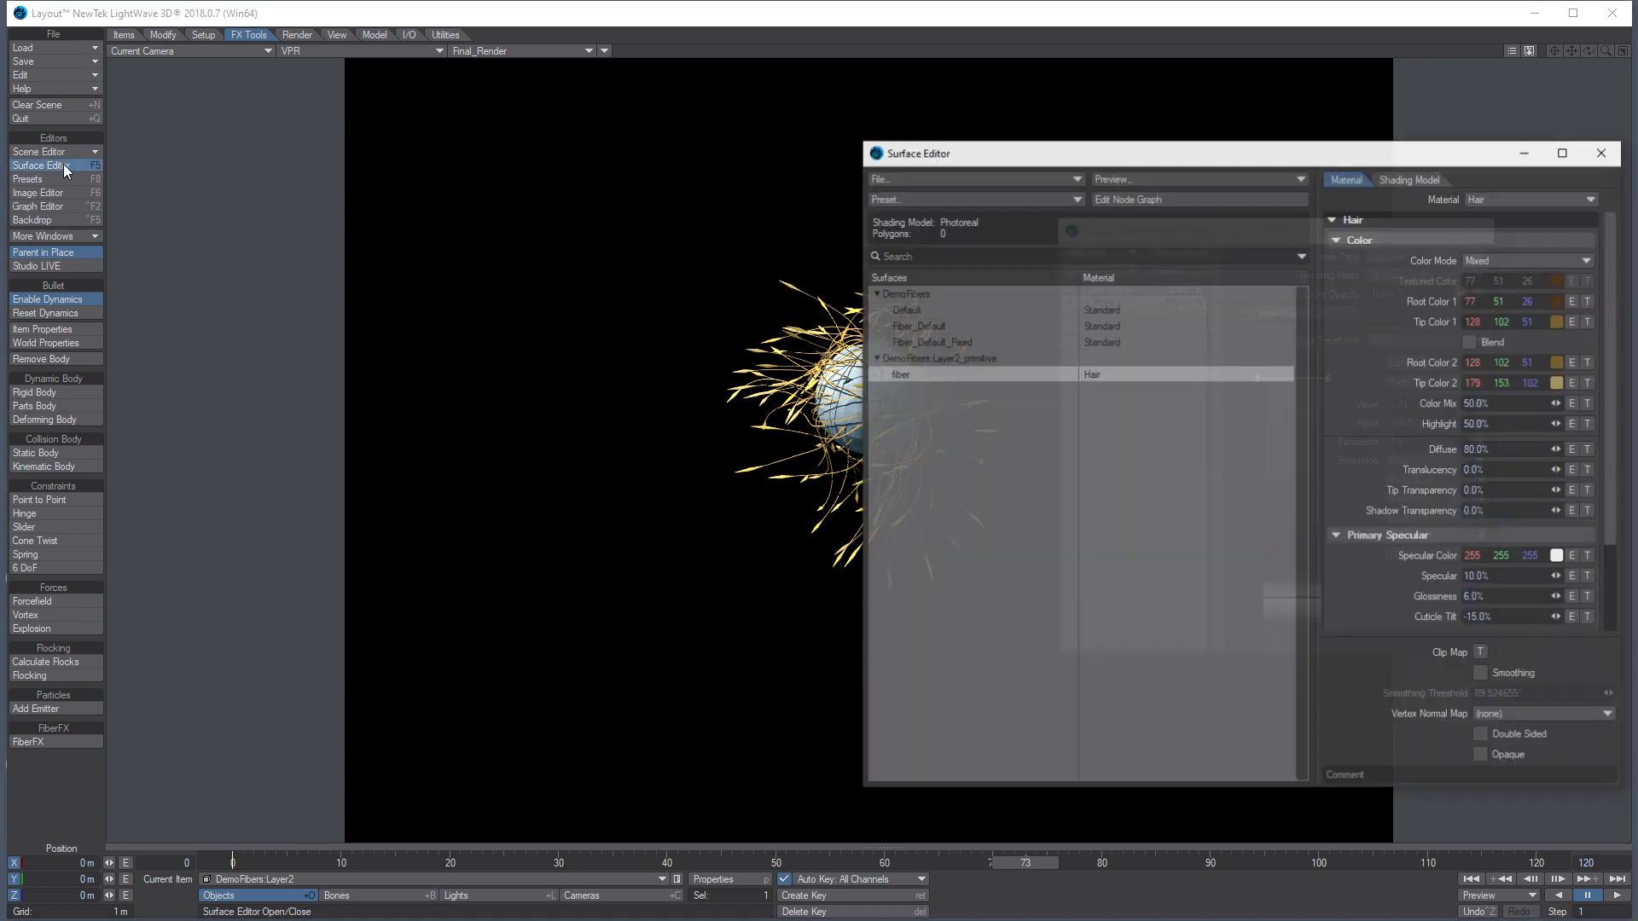
drag(1170, 156, 1194, 149)
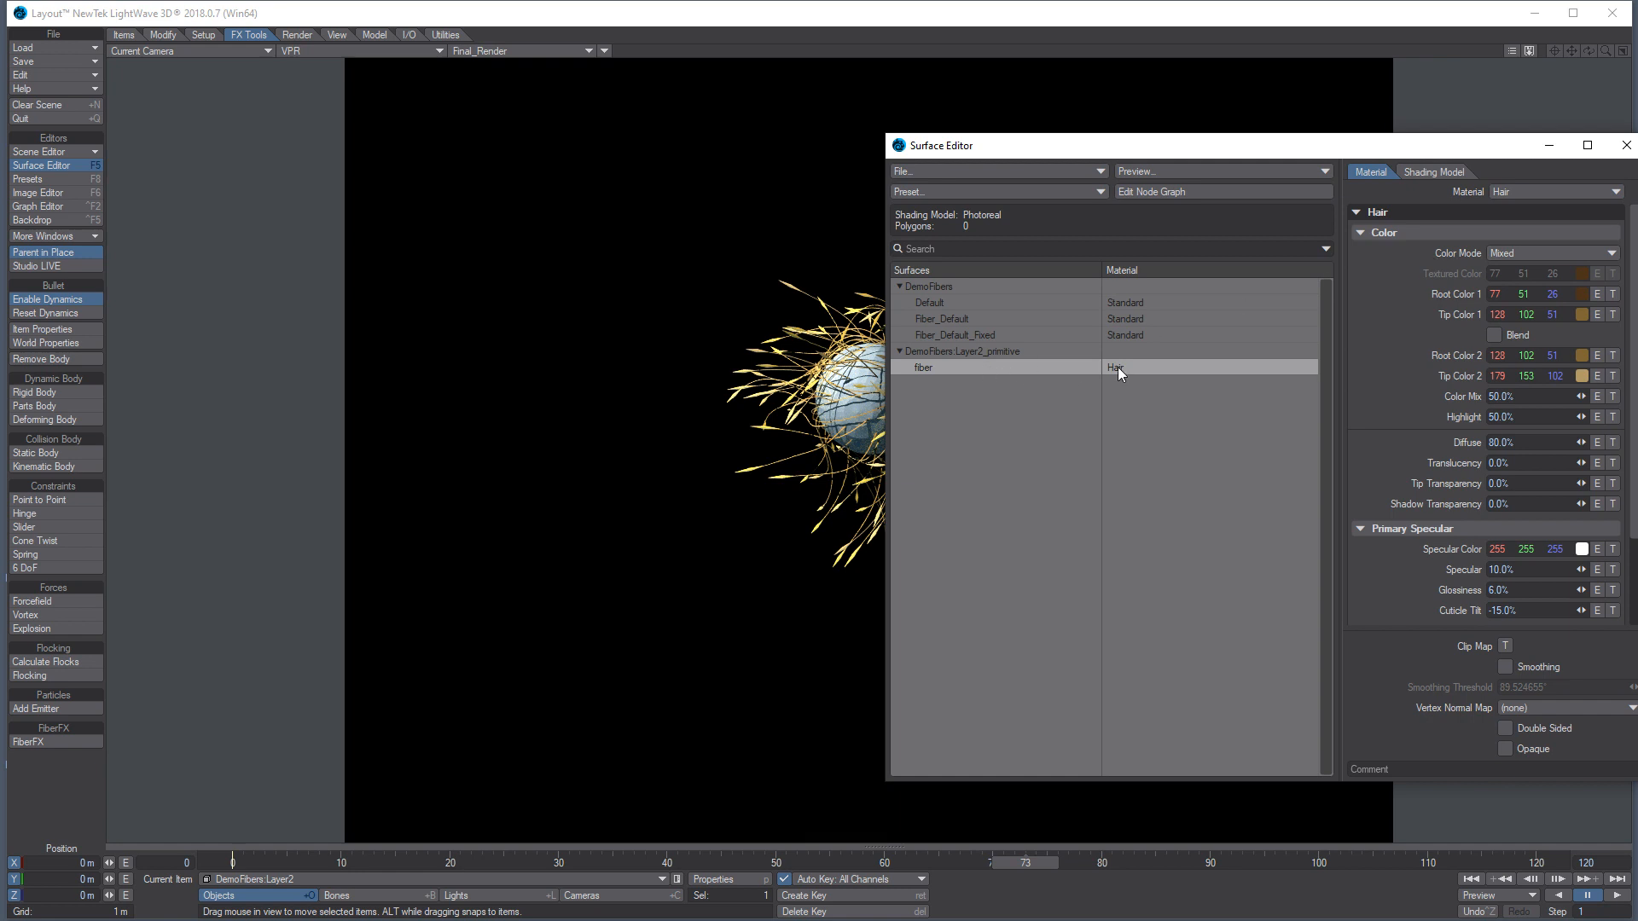
click(1517, 249)
click(1516, 234)
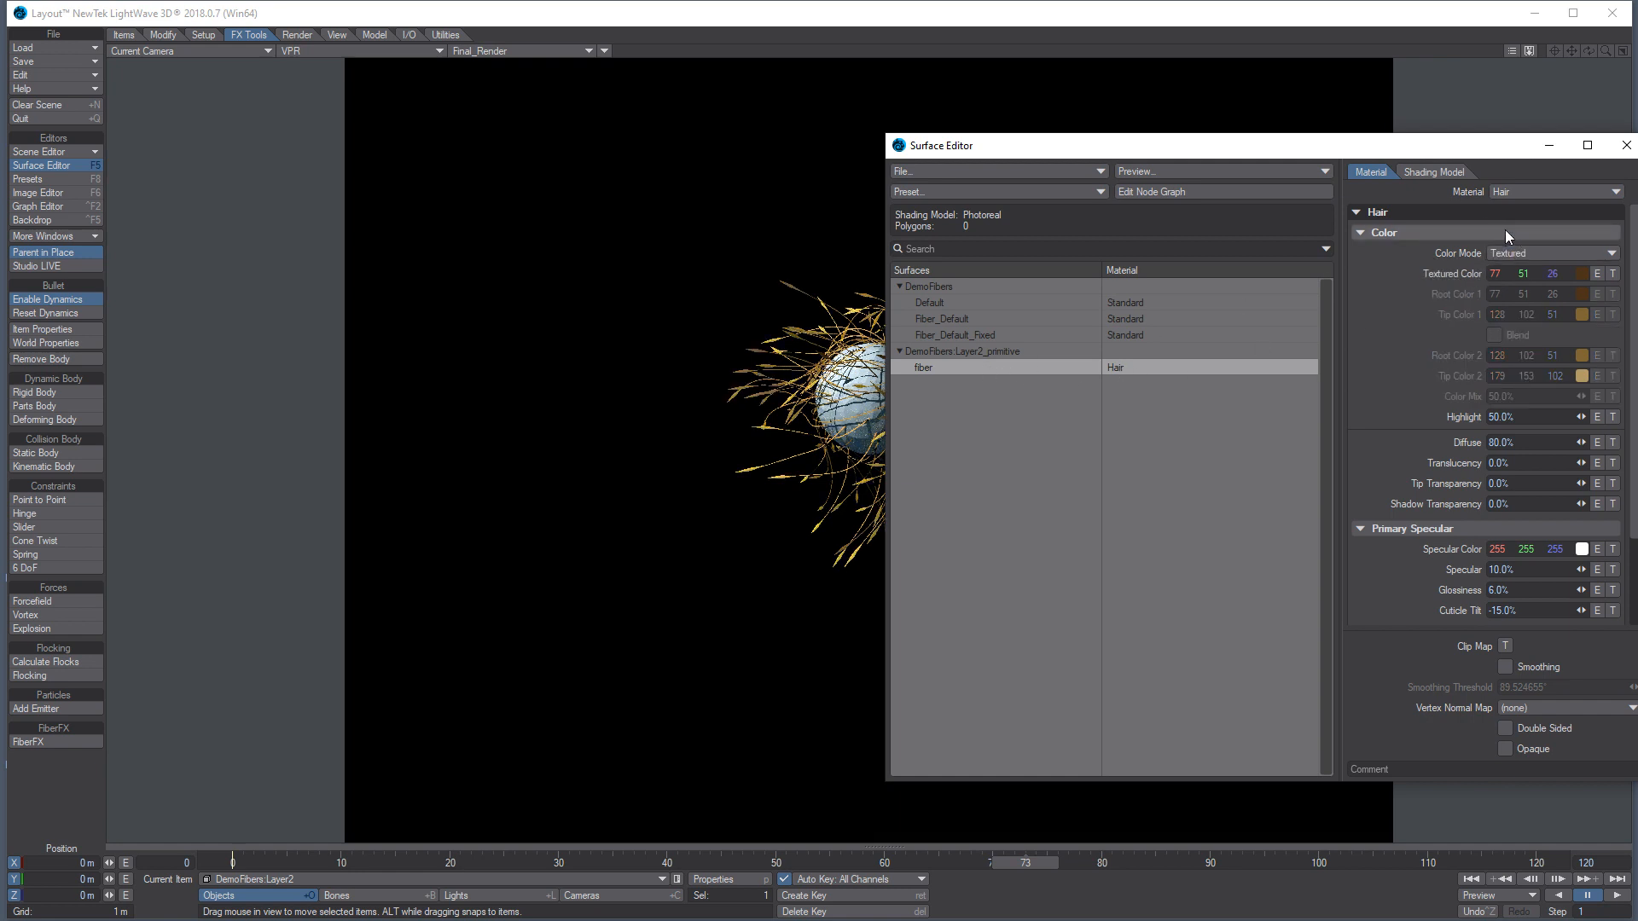
Open the fiber surface's node graph and place a Gradient node between the Input and Hair nodes
double_click(1076, 365)
drag(816, 583, 981, 569)
key(Delete)
click(110, 492)
double_click(167, 535)
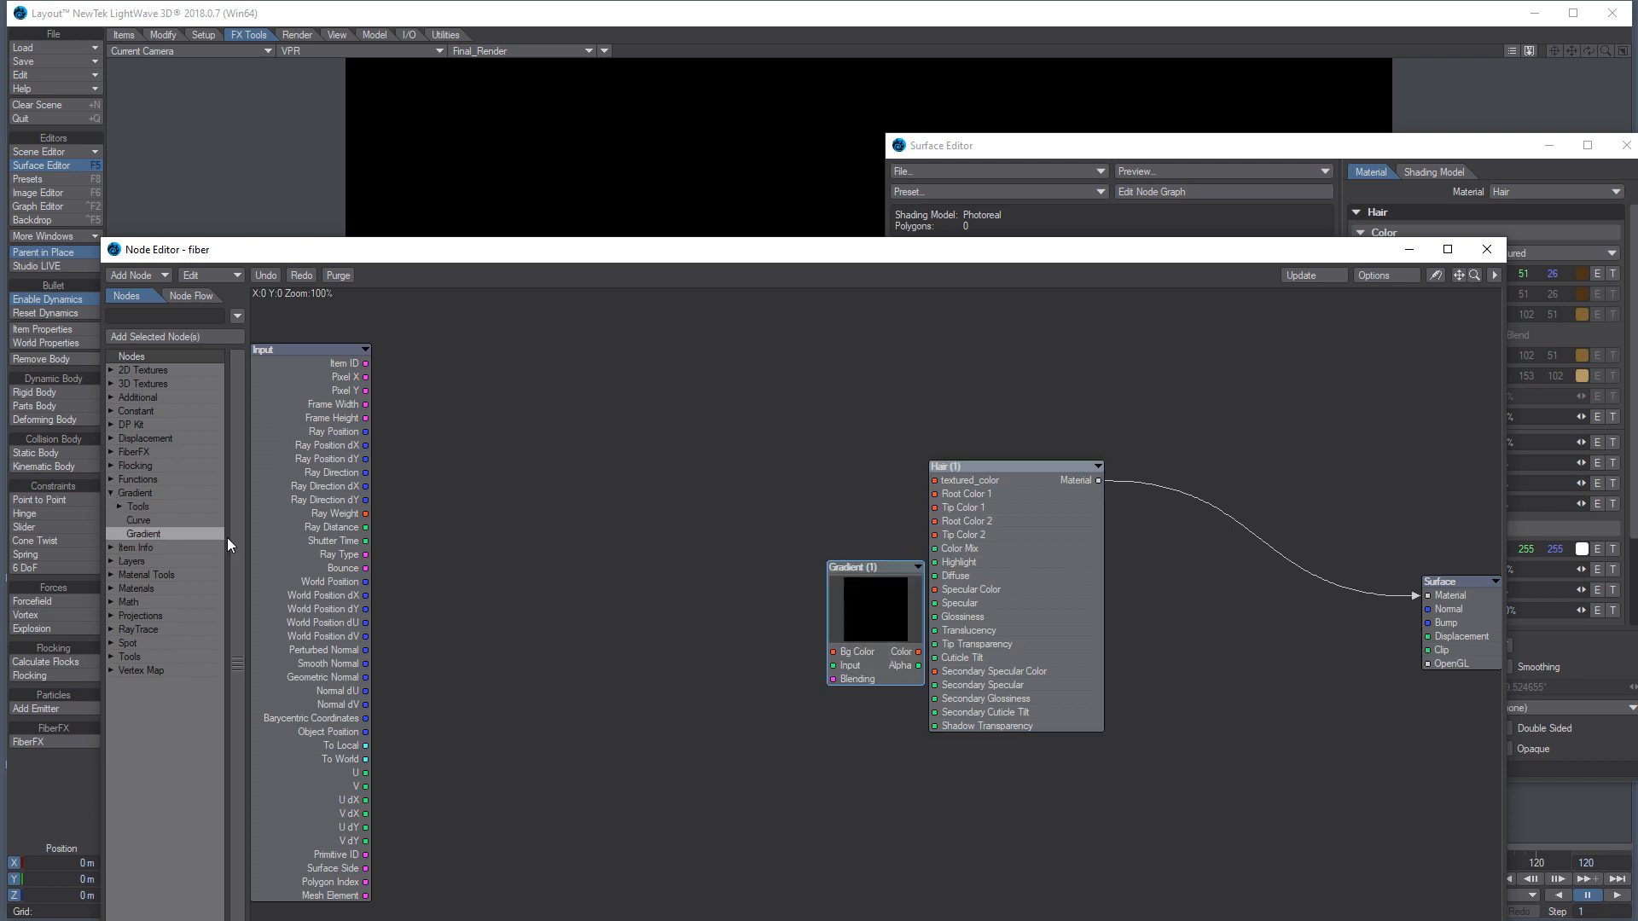
drag(845, 612, 737, 491)
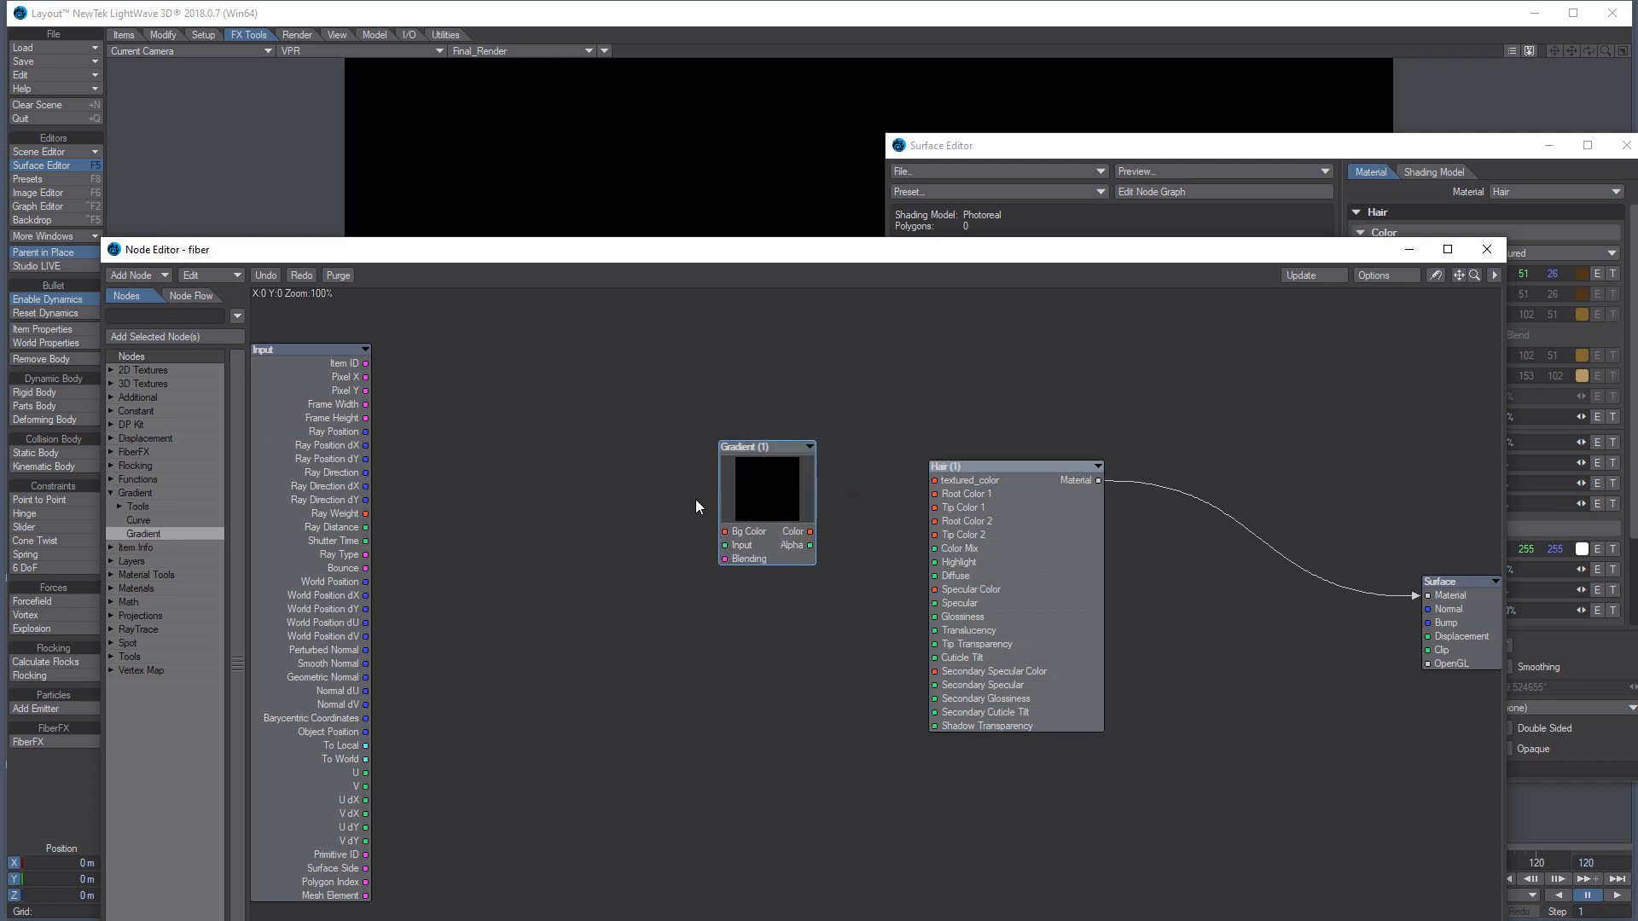
Add a FiberInfo node, connect its Fiber V to the gradient's Input, and connect the gradient's Color to Hair's textured_color
click(112, 453)
double_click(143, 466)
drag(860, 586, 520, 500)
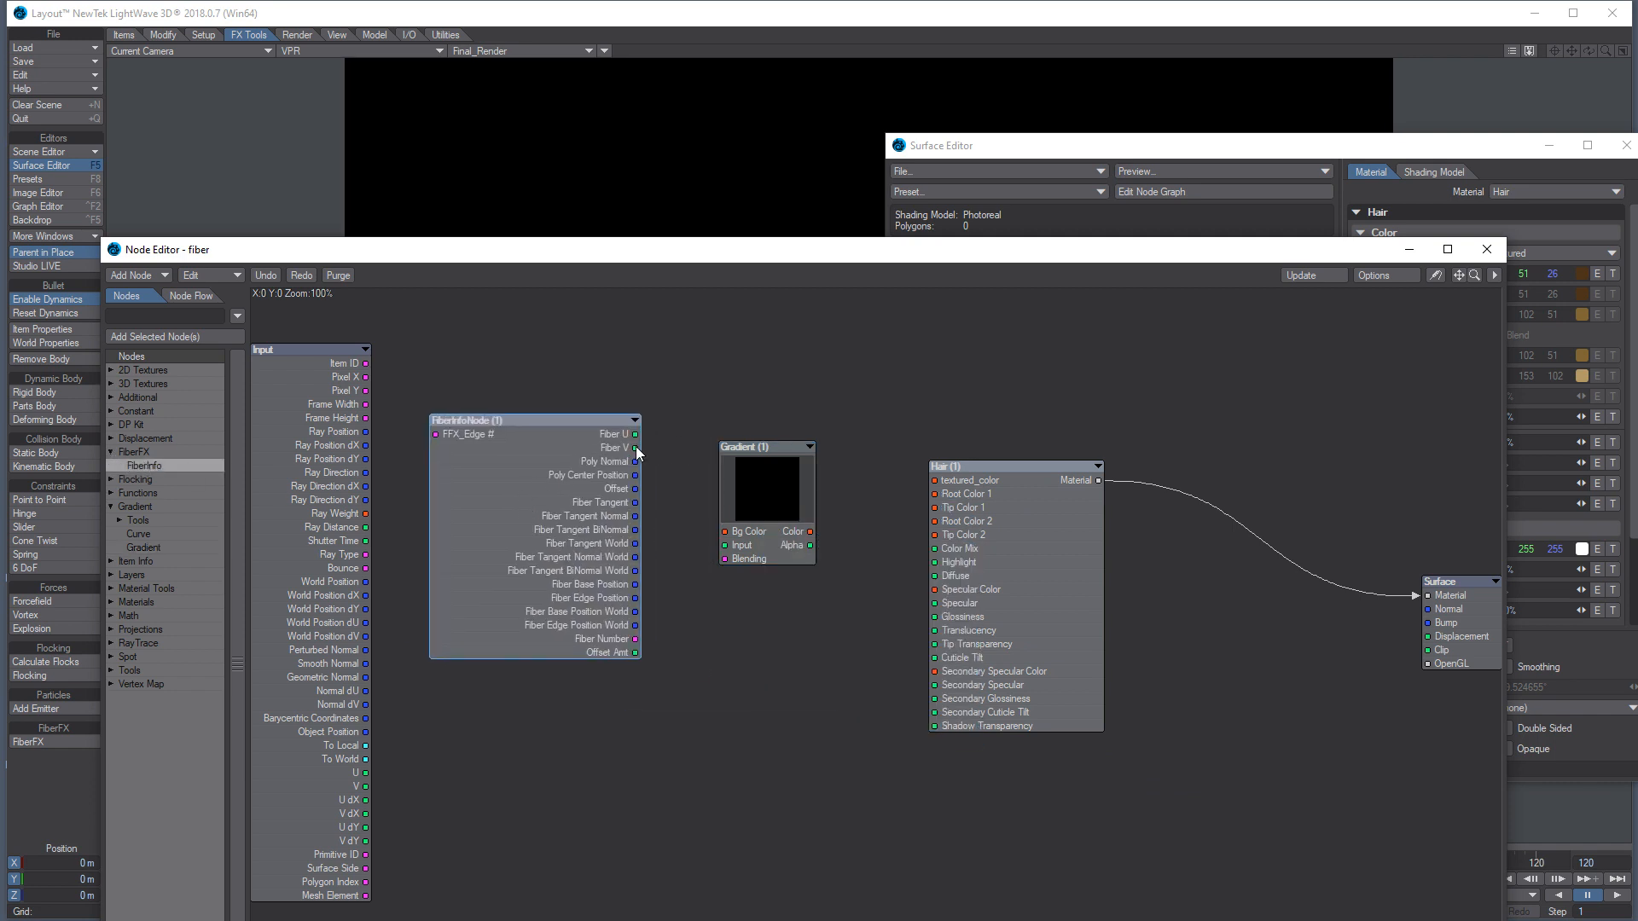
drag(635, 448, 646, 458)
drag(673, 517, 946, 480)
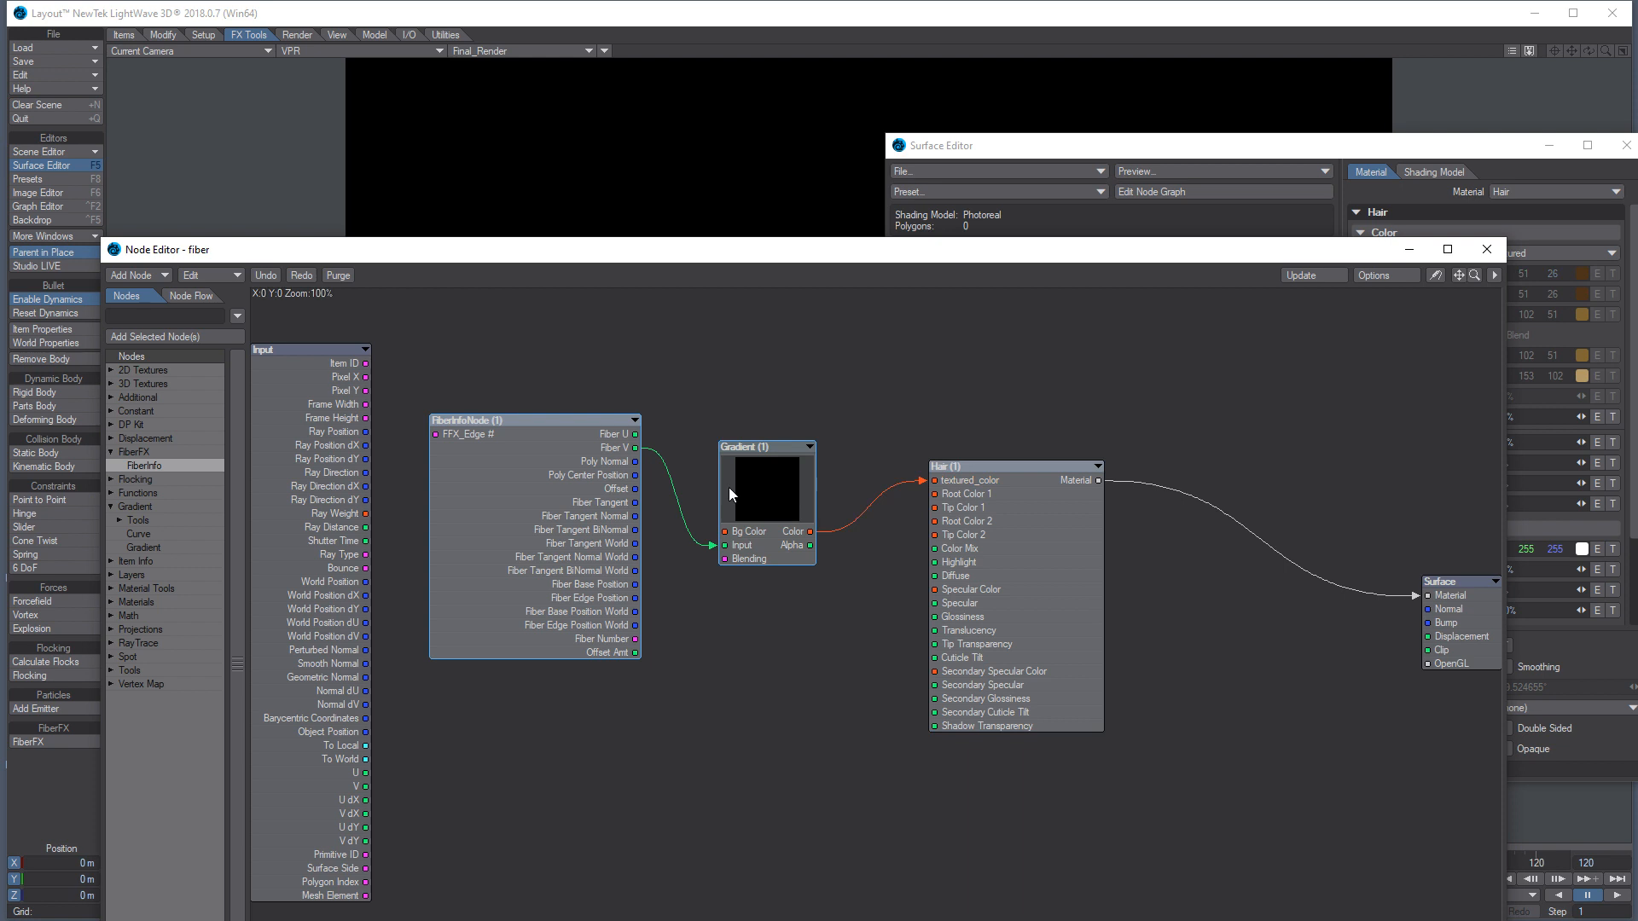
Duplicate the Gradient node, feed the copy with Fiber V, and connect its Alpha to Hair's Tip Transparency
drag(743, 483, 754, 446)
key(ctrl+c)
key(ctrl+v)
drag(852, 603, 756, 585)
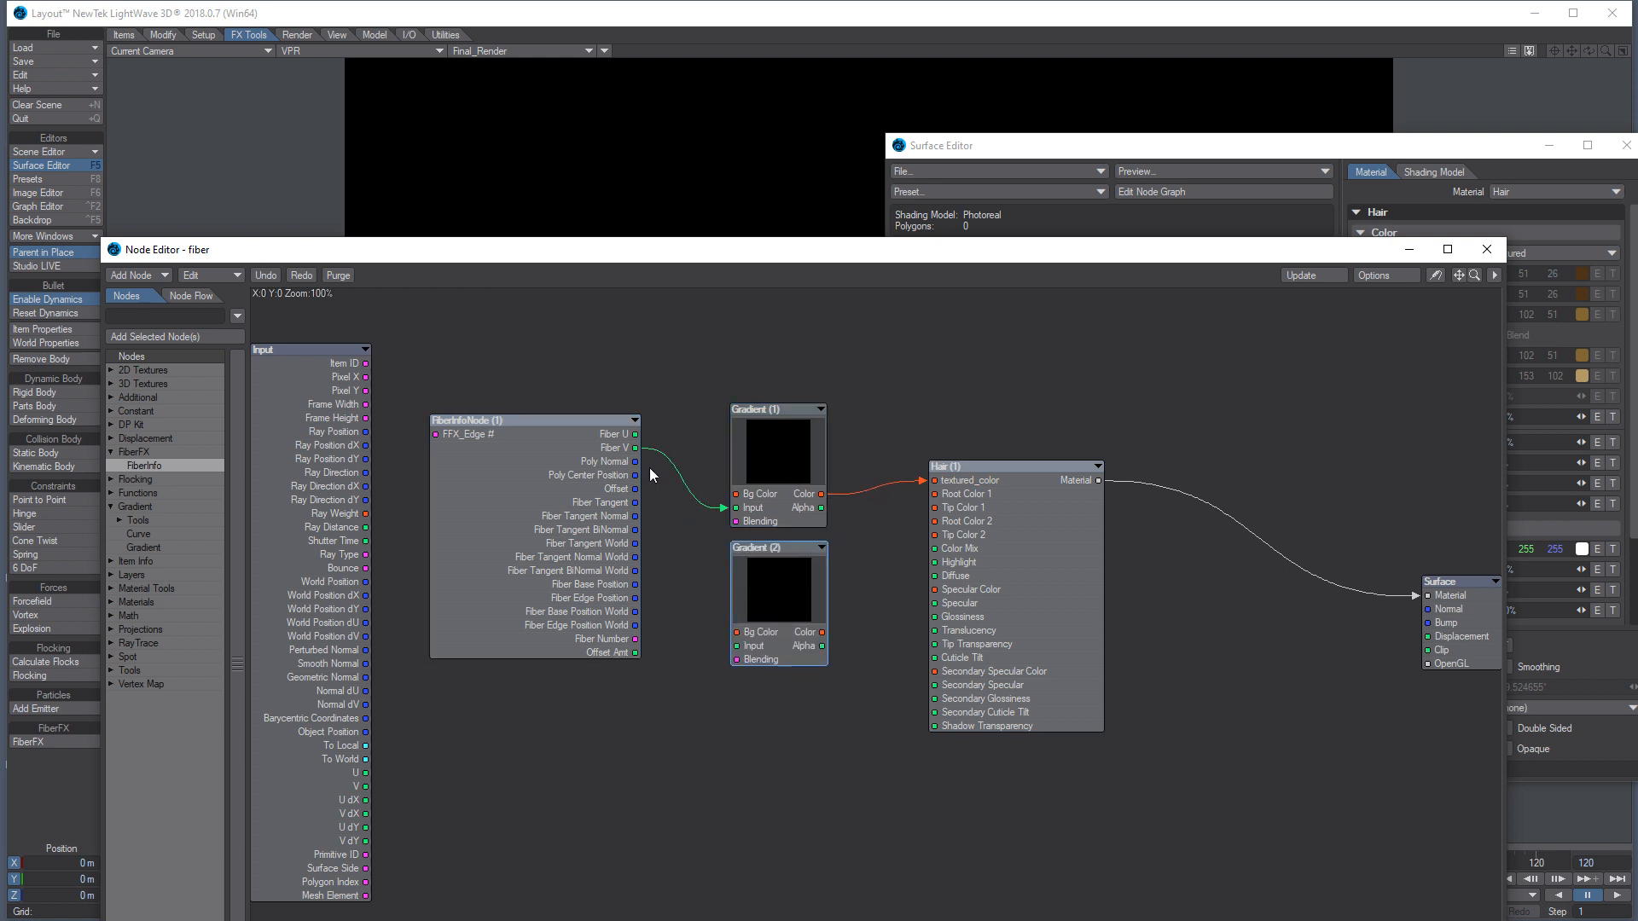
drag(635, 448, 739, 646)
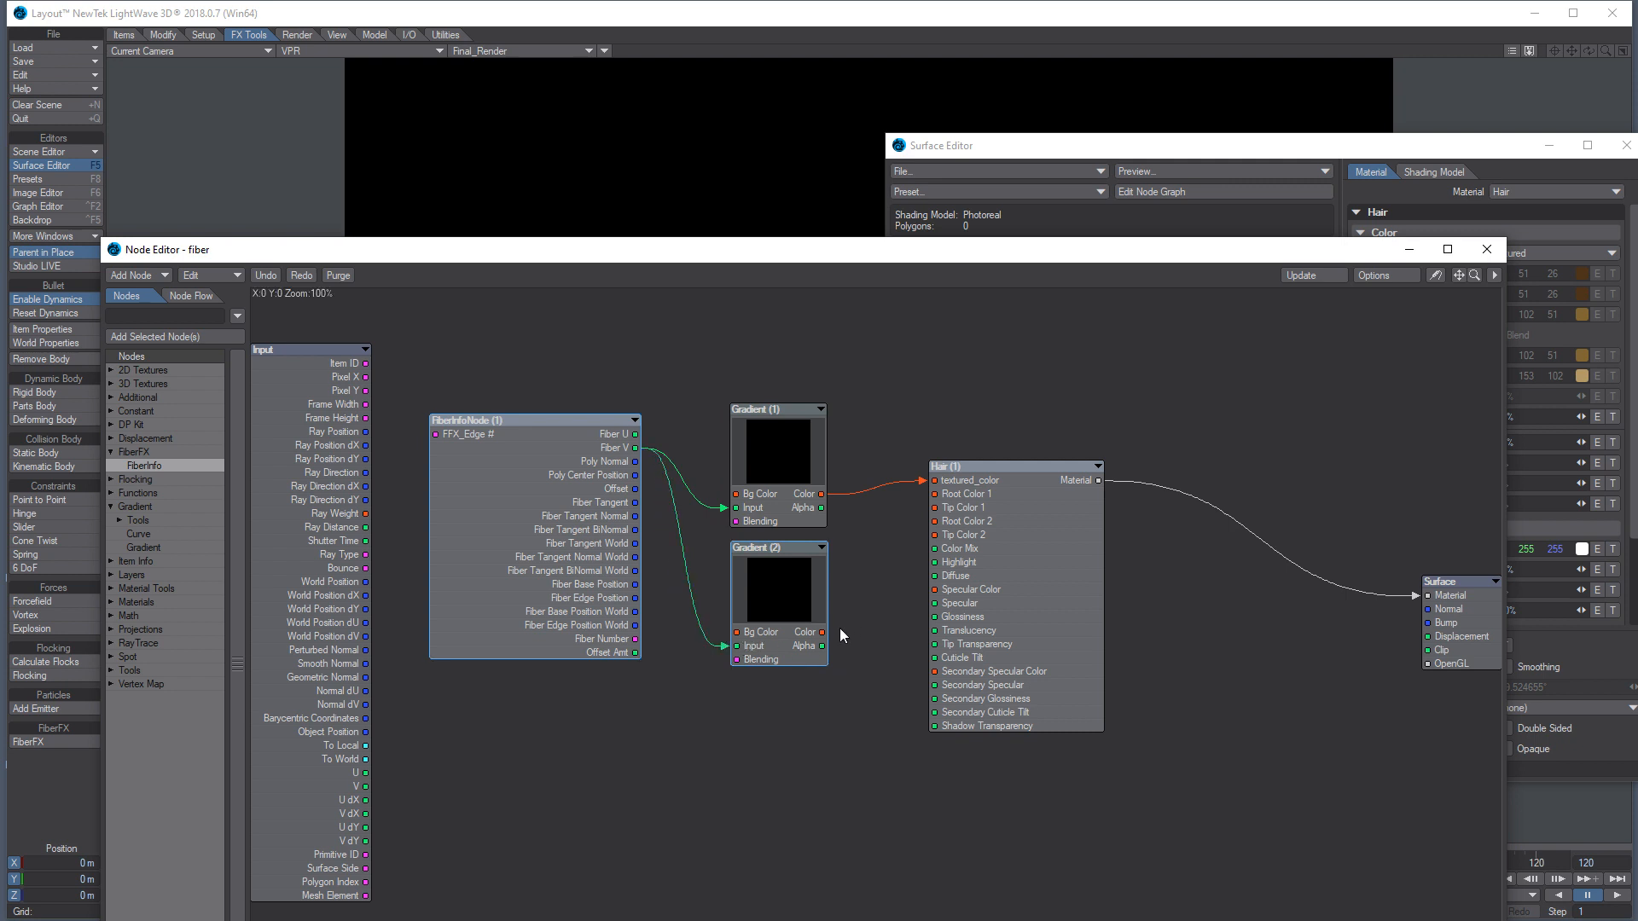
drag(825, 647, 928, 645)
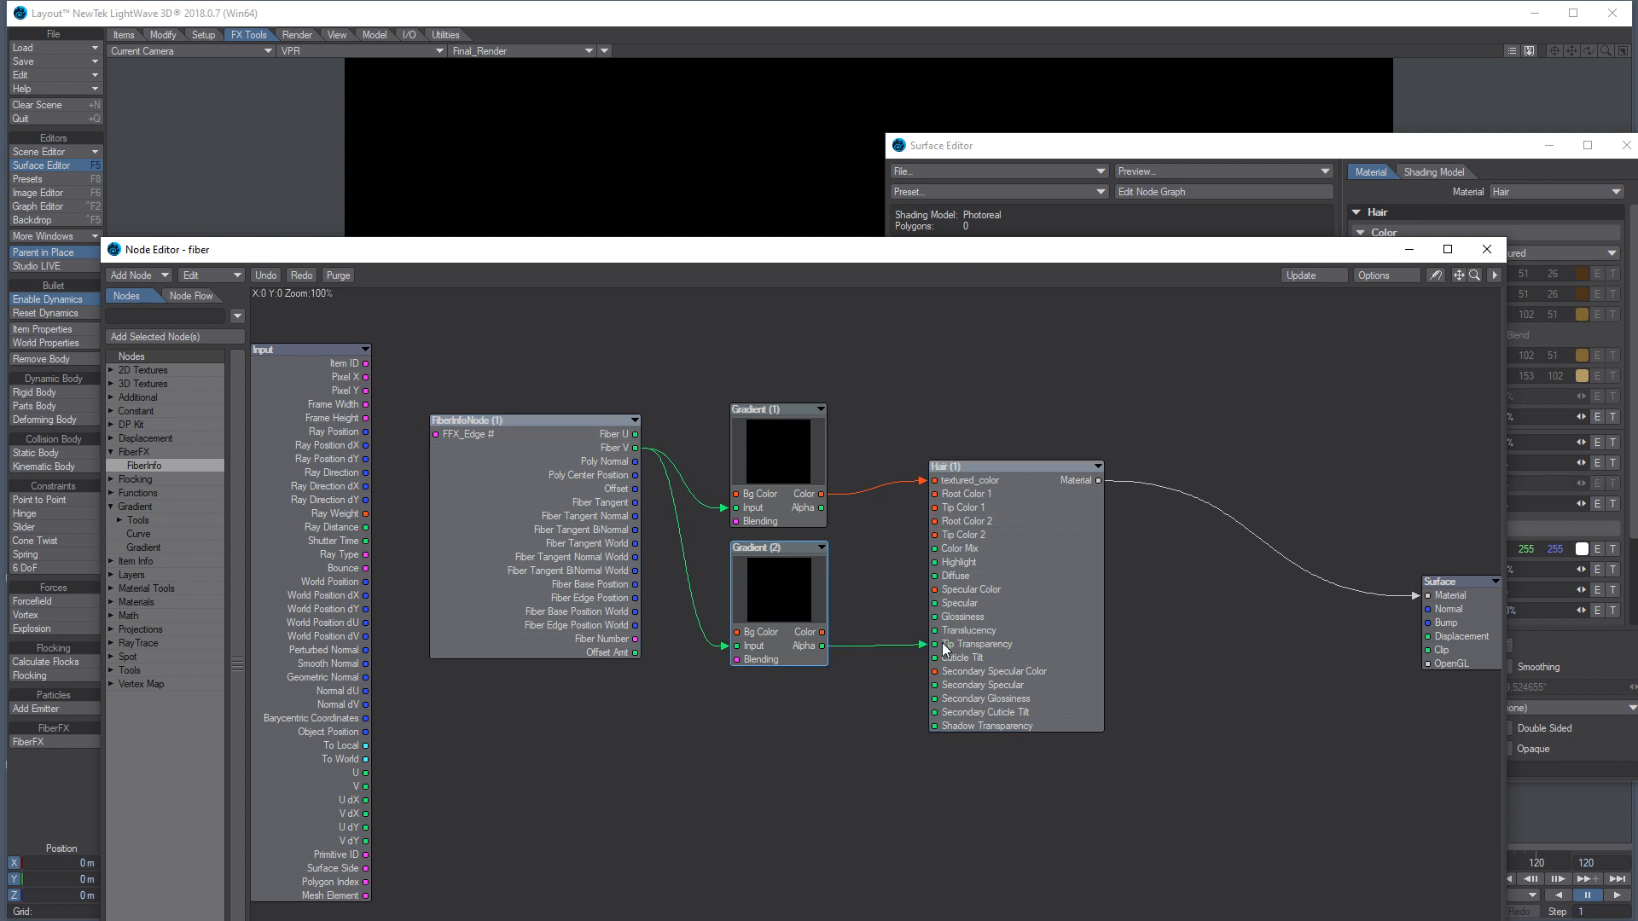
In the second gradient, add a white key near the end at about 0.9965 and a near-black key at 0.6851
double_click(776, 581)
click(1020, 611)
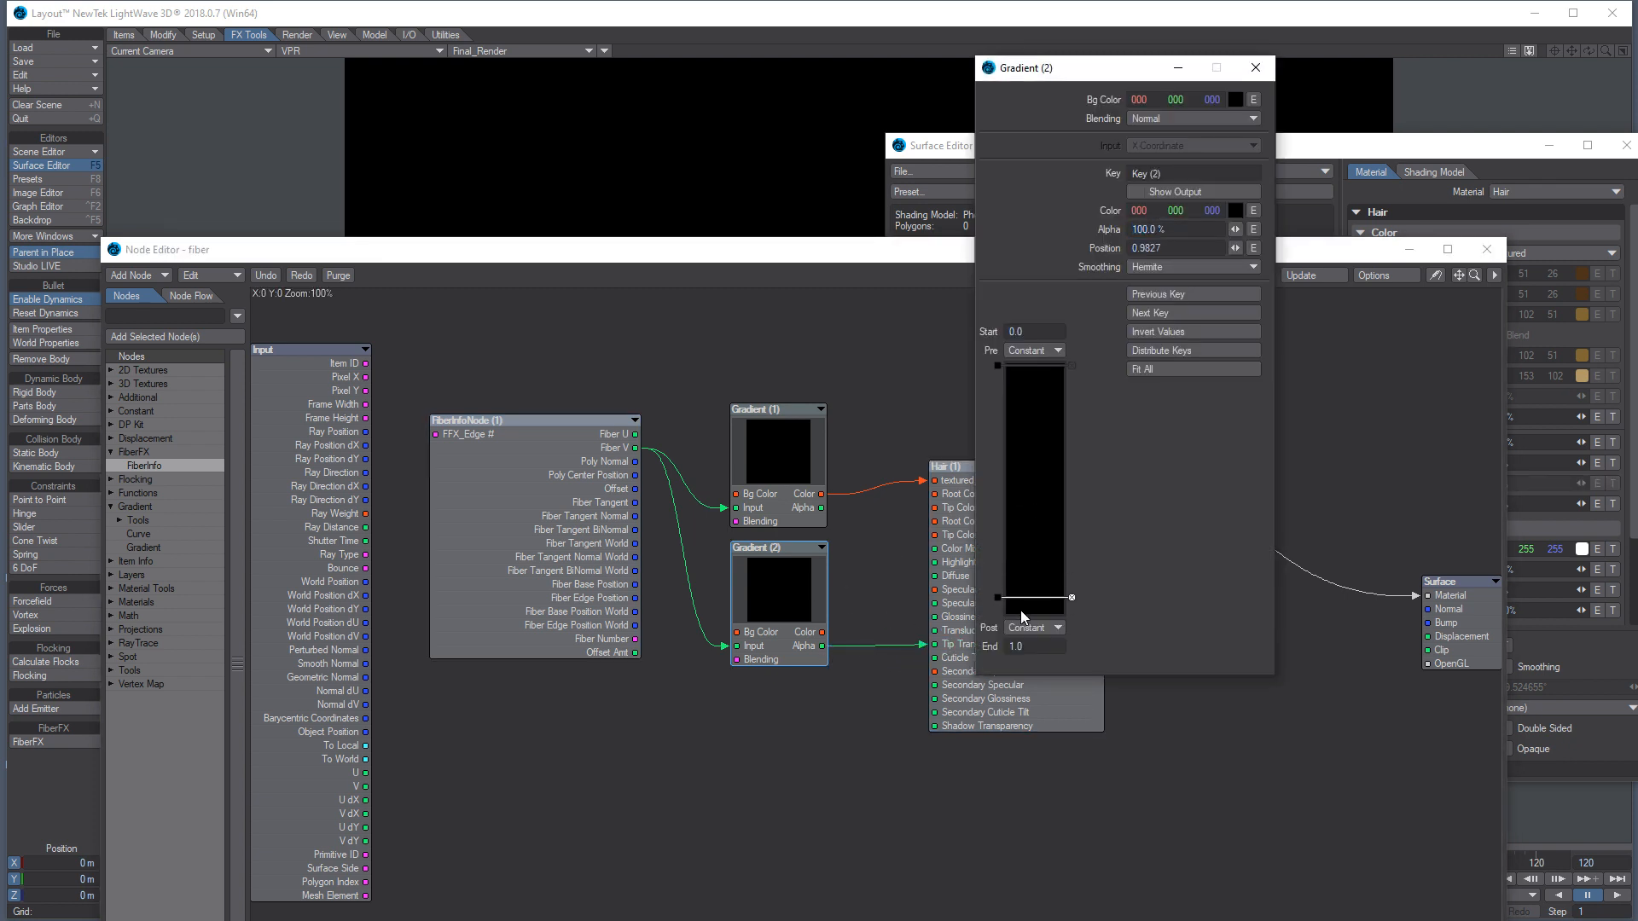
click(1235, 212)
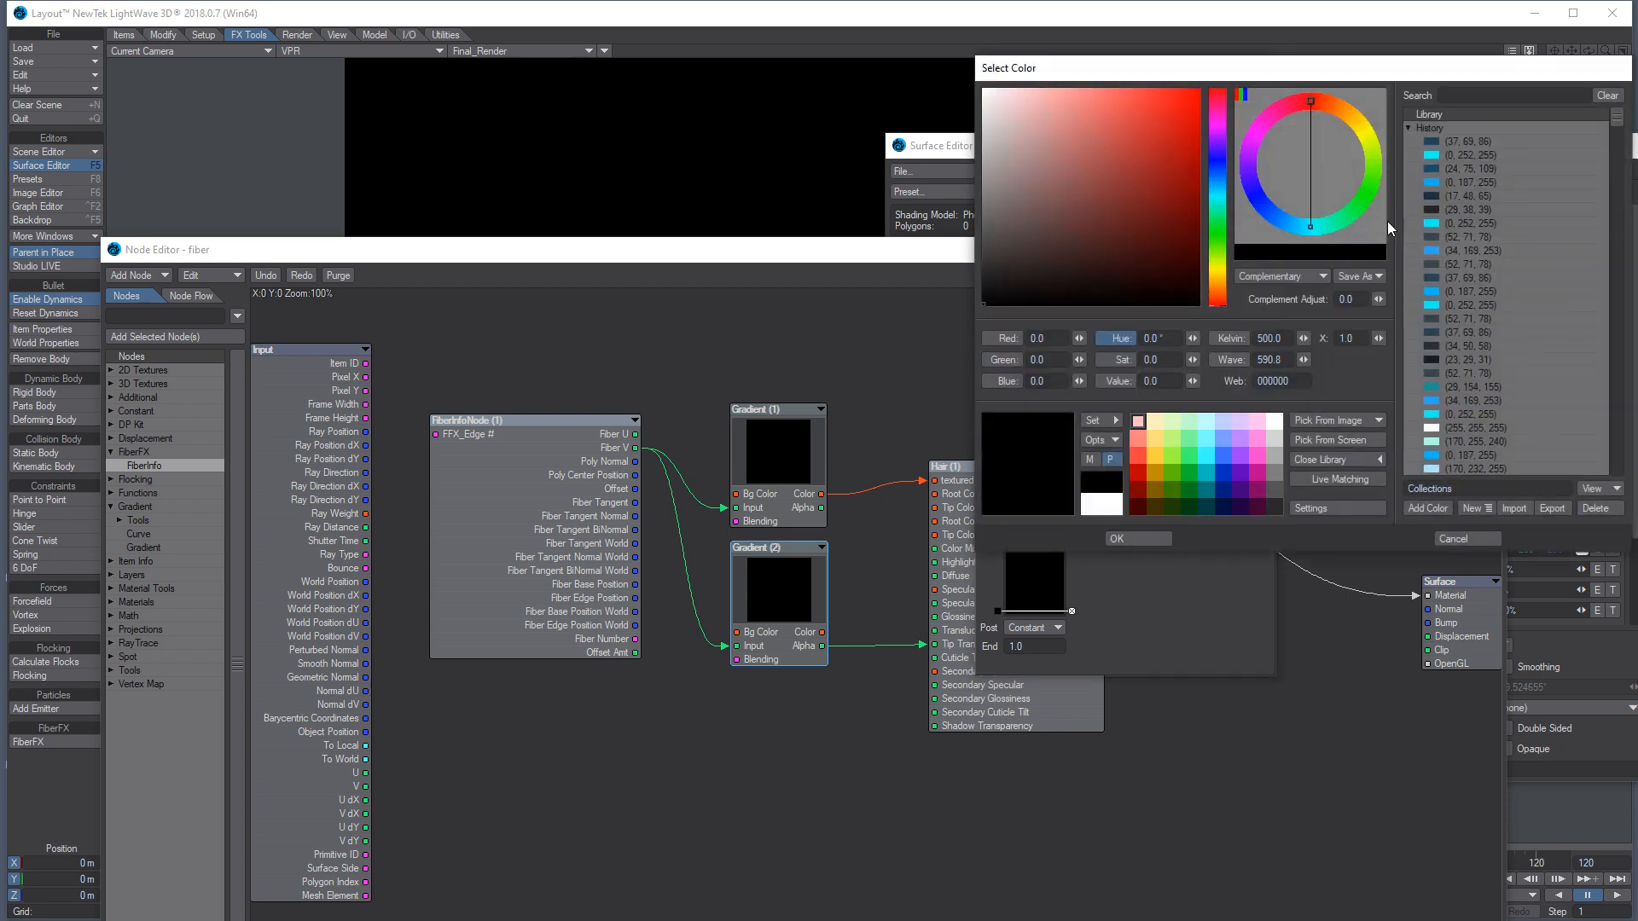
click(983, 89)
click(1117, 537)
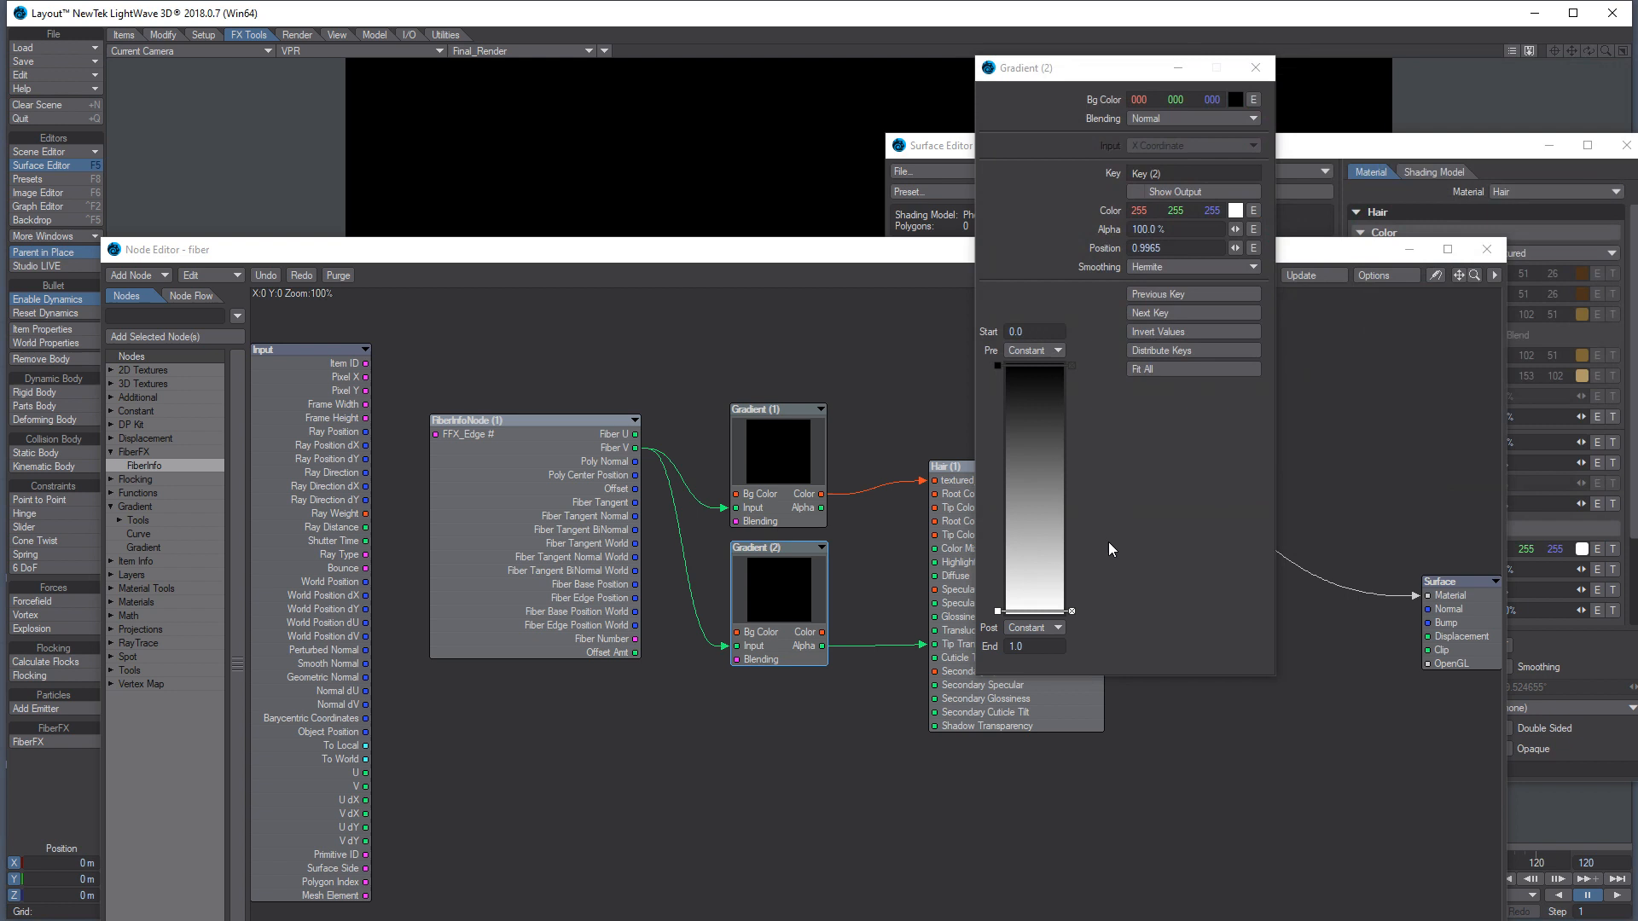
drag(1017, 377, 1016, 534)
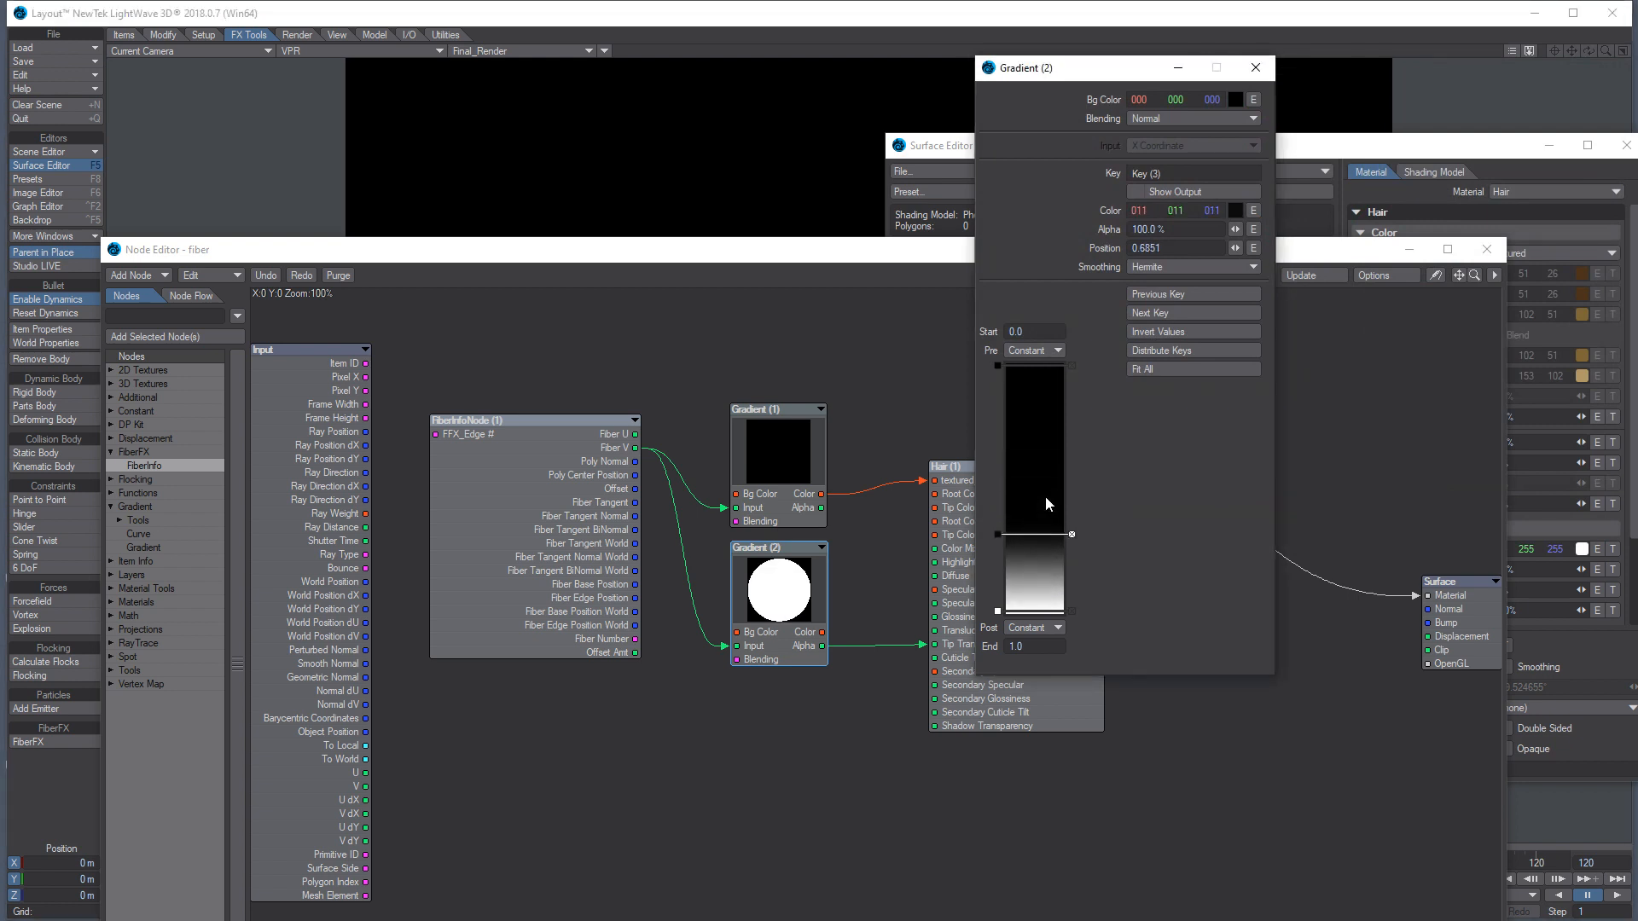
click(1255, 68)
Color the first gradient's starting key blue (34, 169, 253) and add a matching key near the end
double_click(782, 459)
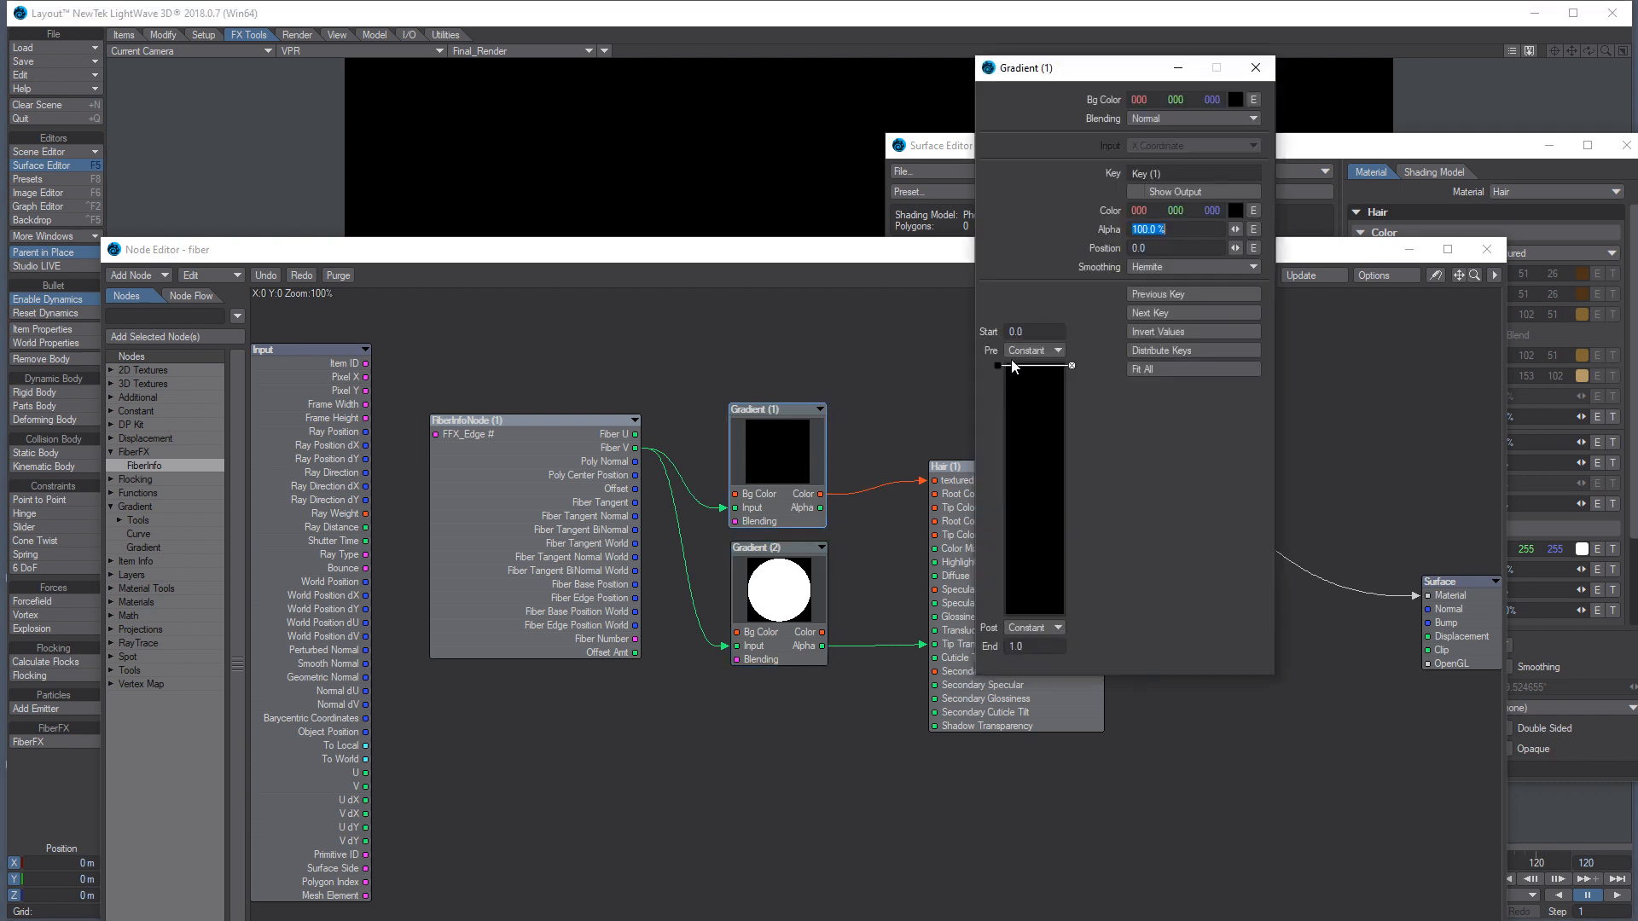
click(1236, 211)
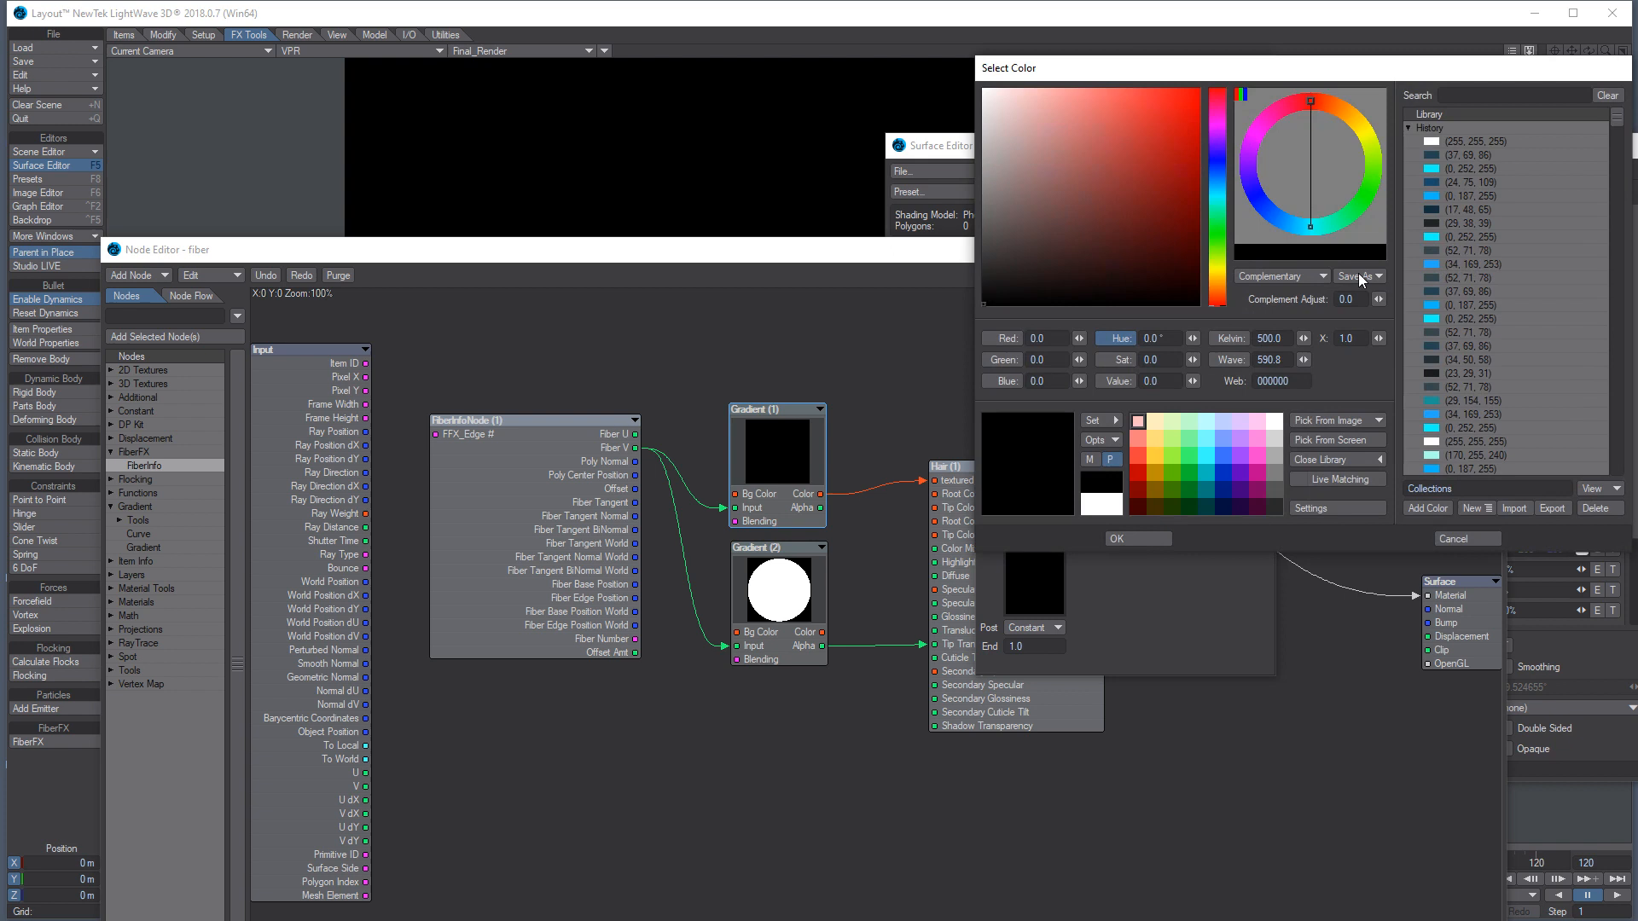
click(1434, 265)
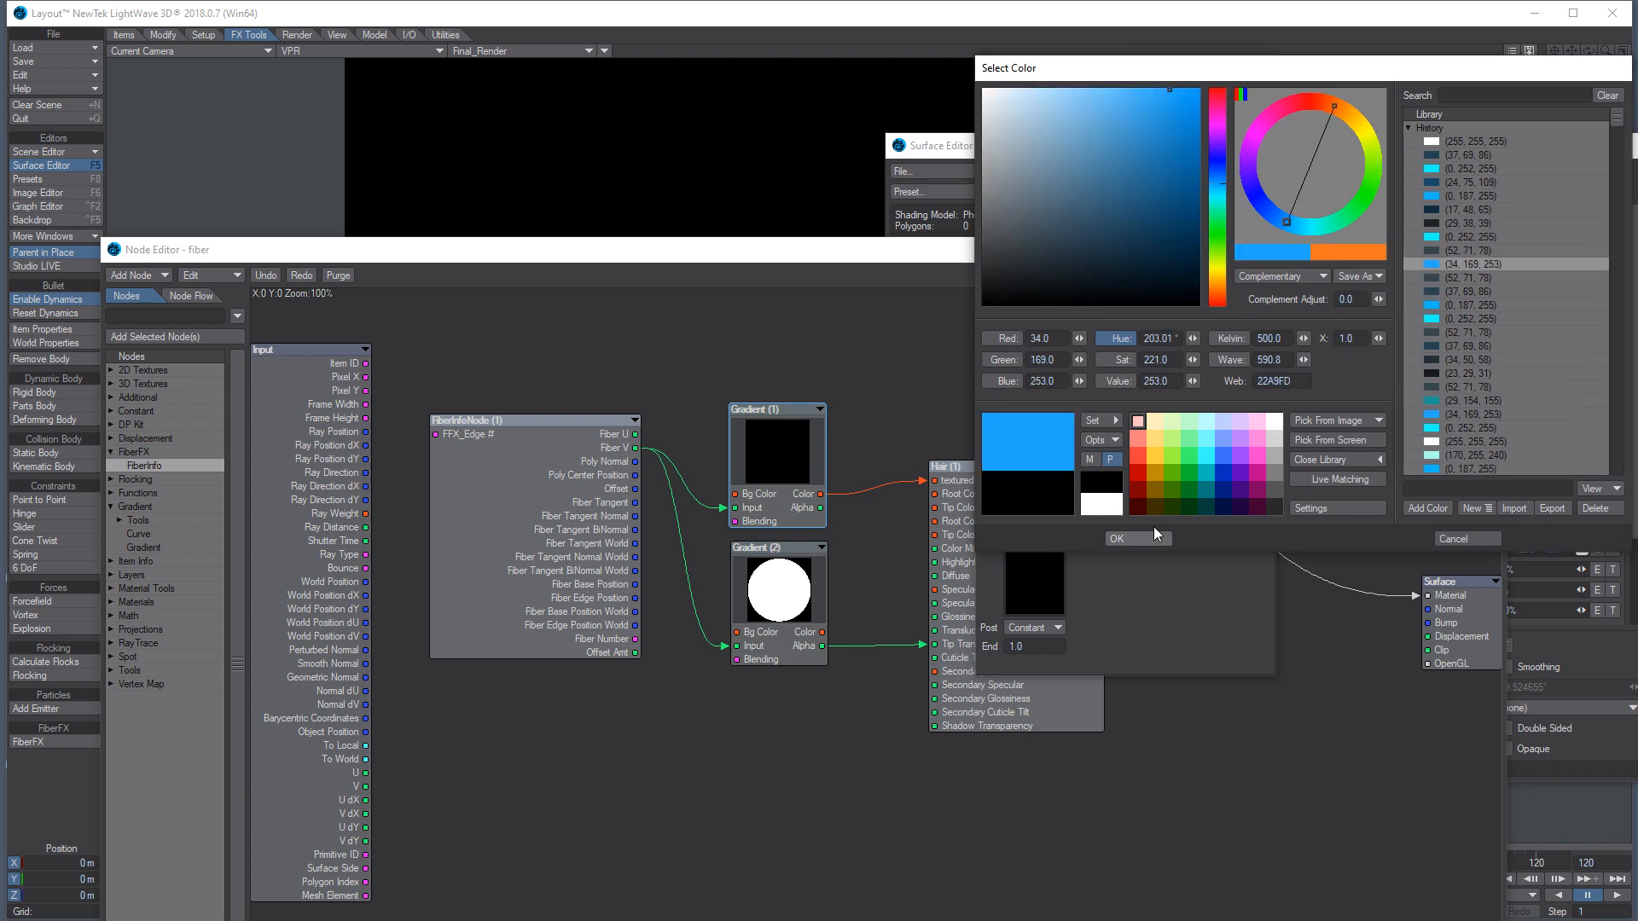
click(1150, 538)
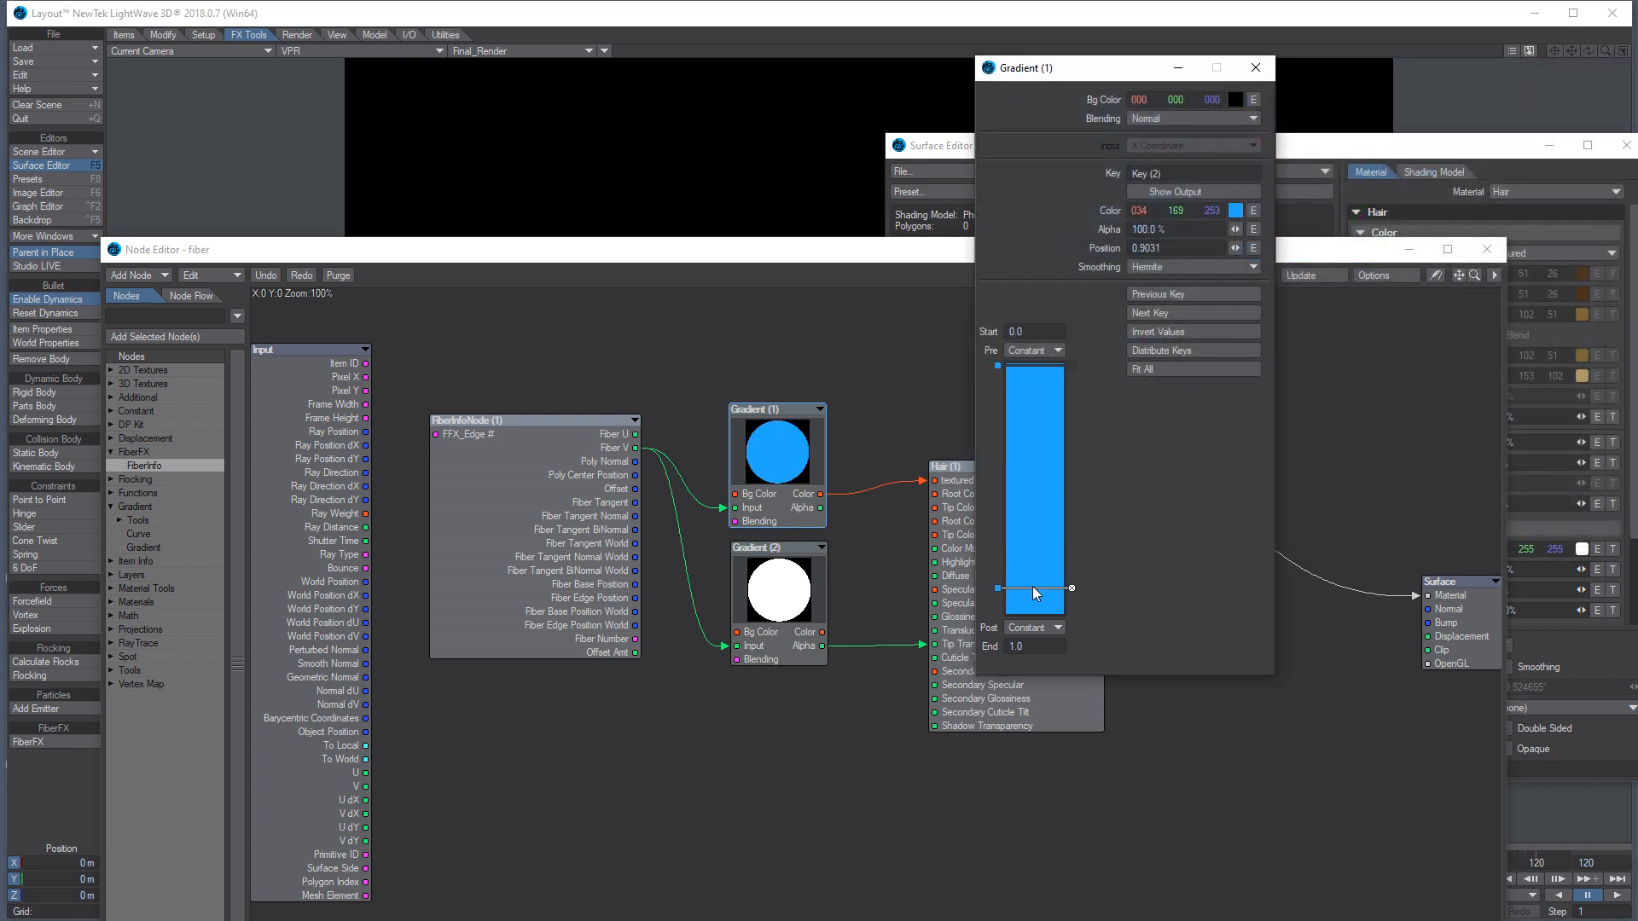
Add an end key to the first gradient, color it cyan (0, 252, 255), and shift the middle key to about 0.8478
click(1029, 612)
click(1235, 211)
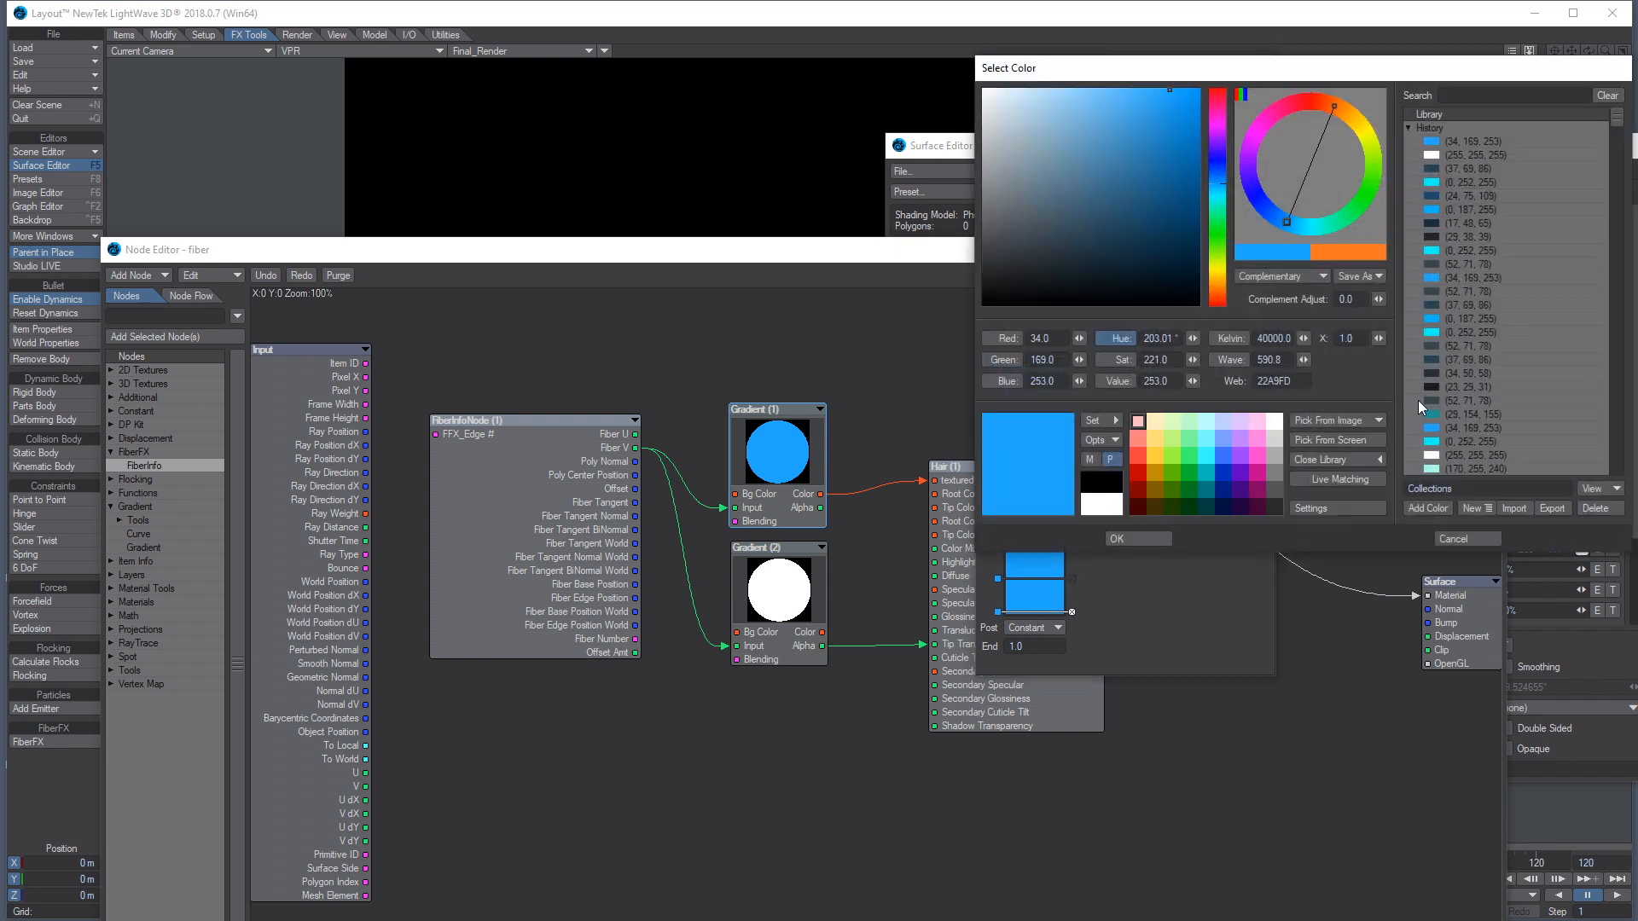
click(1436, 440)
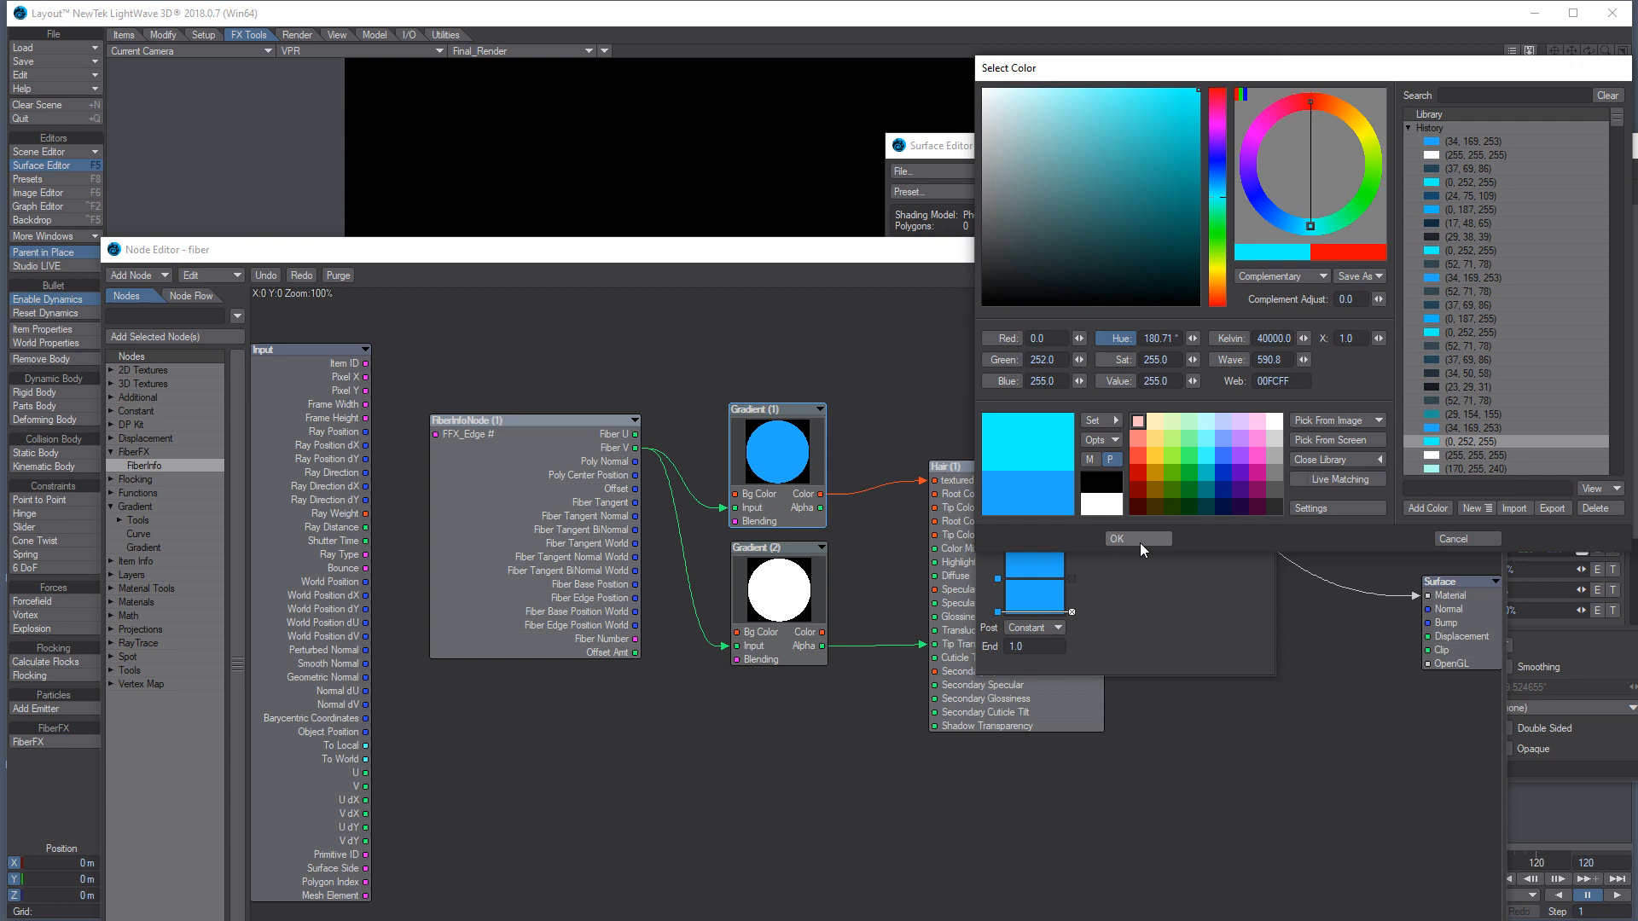
click(1140, 540)
drag(997, 580, 1000, 575)
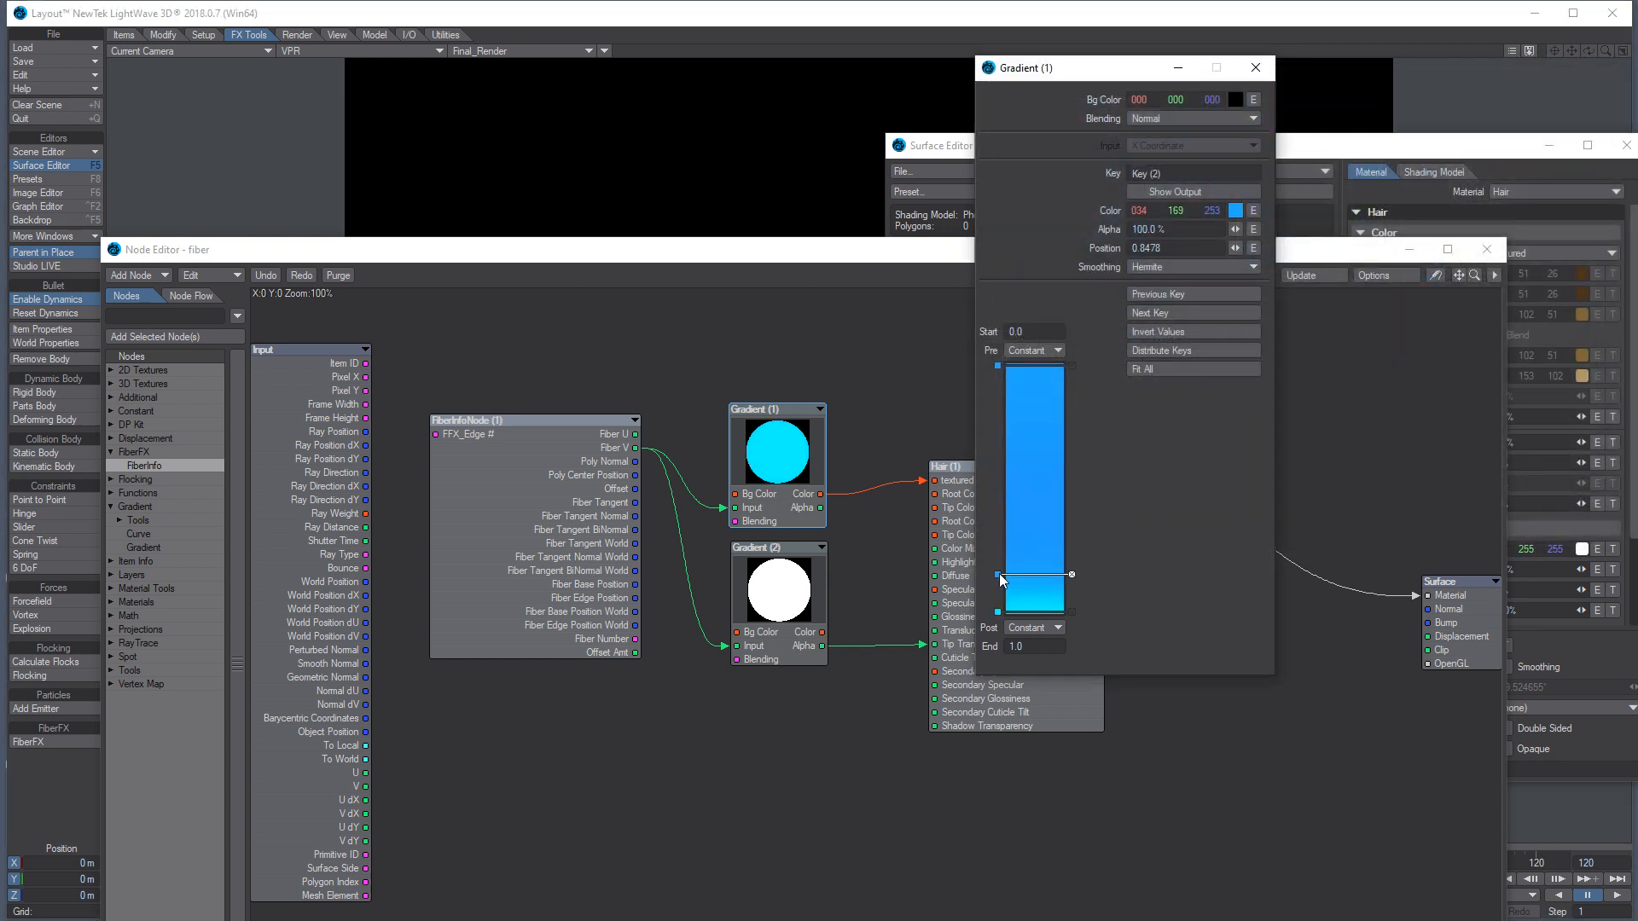
Recolor the first gradient's starting key dark blue (37, 69, 86), then close the gradient and the node graph
click(998, 365)
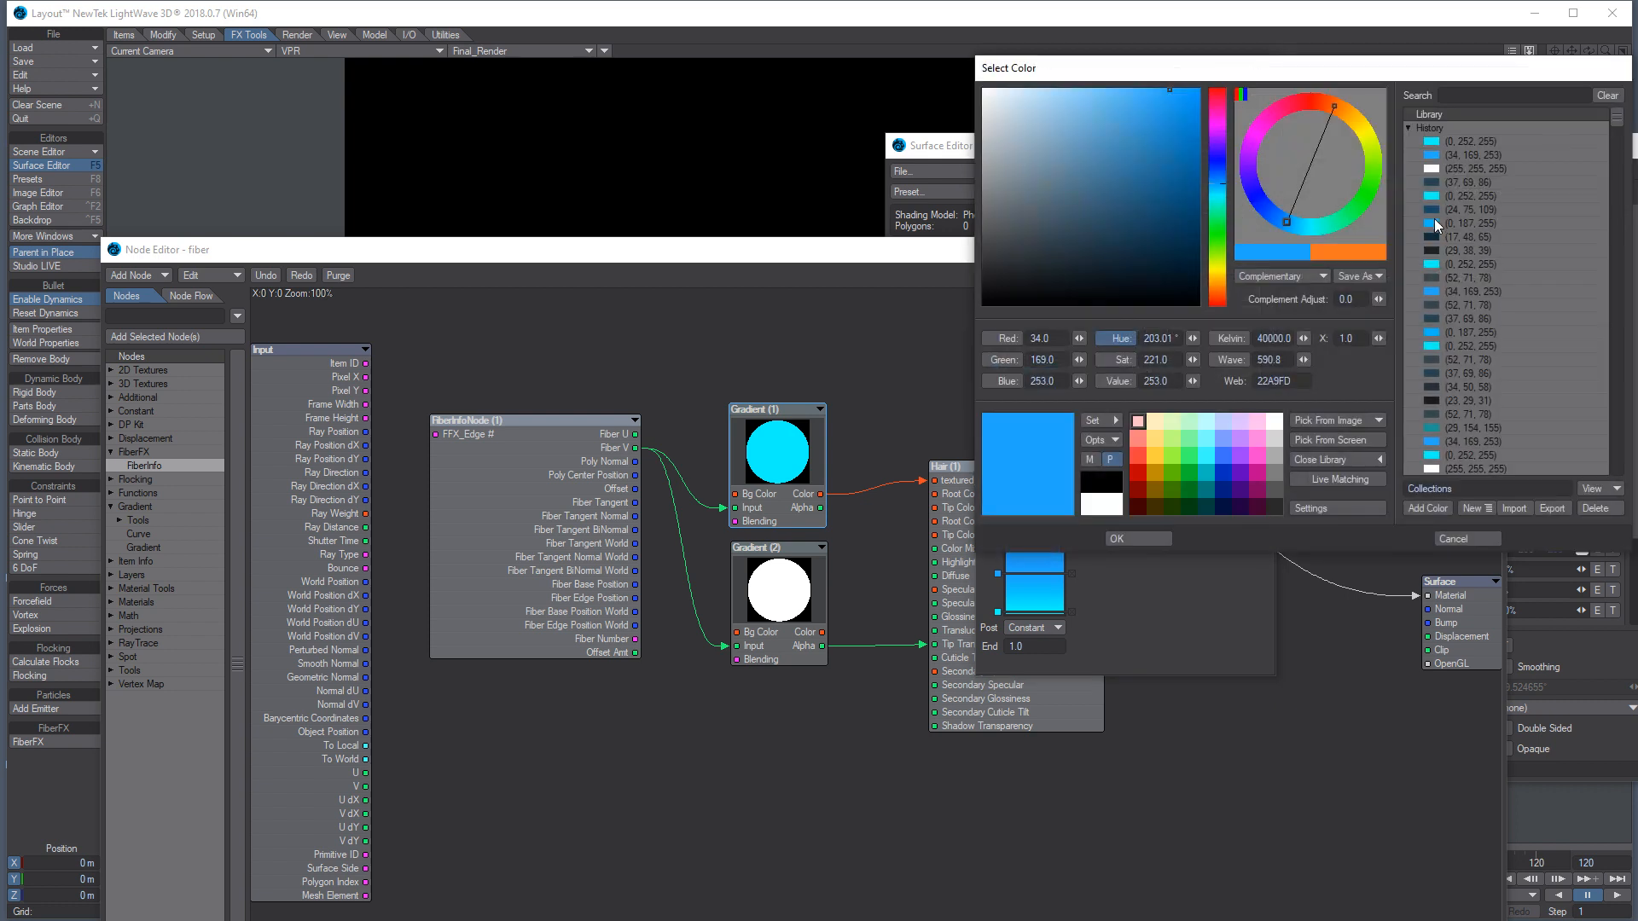
click(1436, 180)
click(1147, 536)
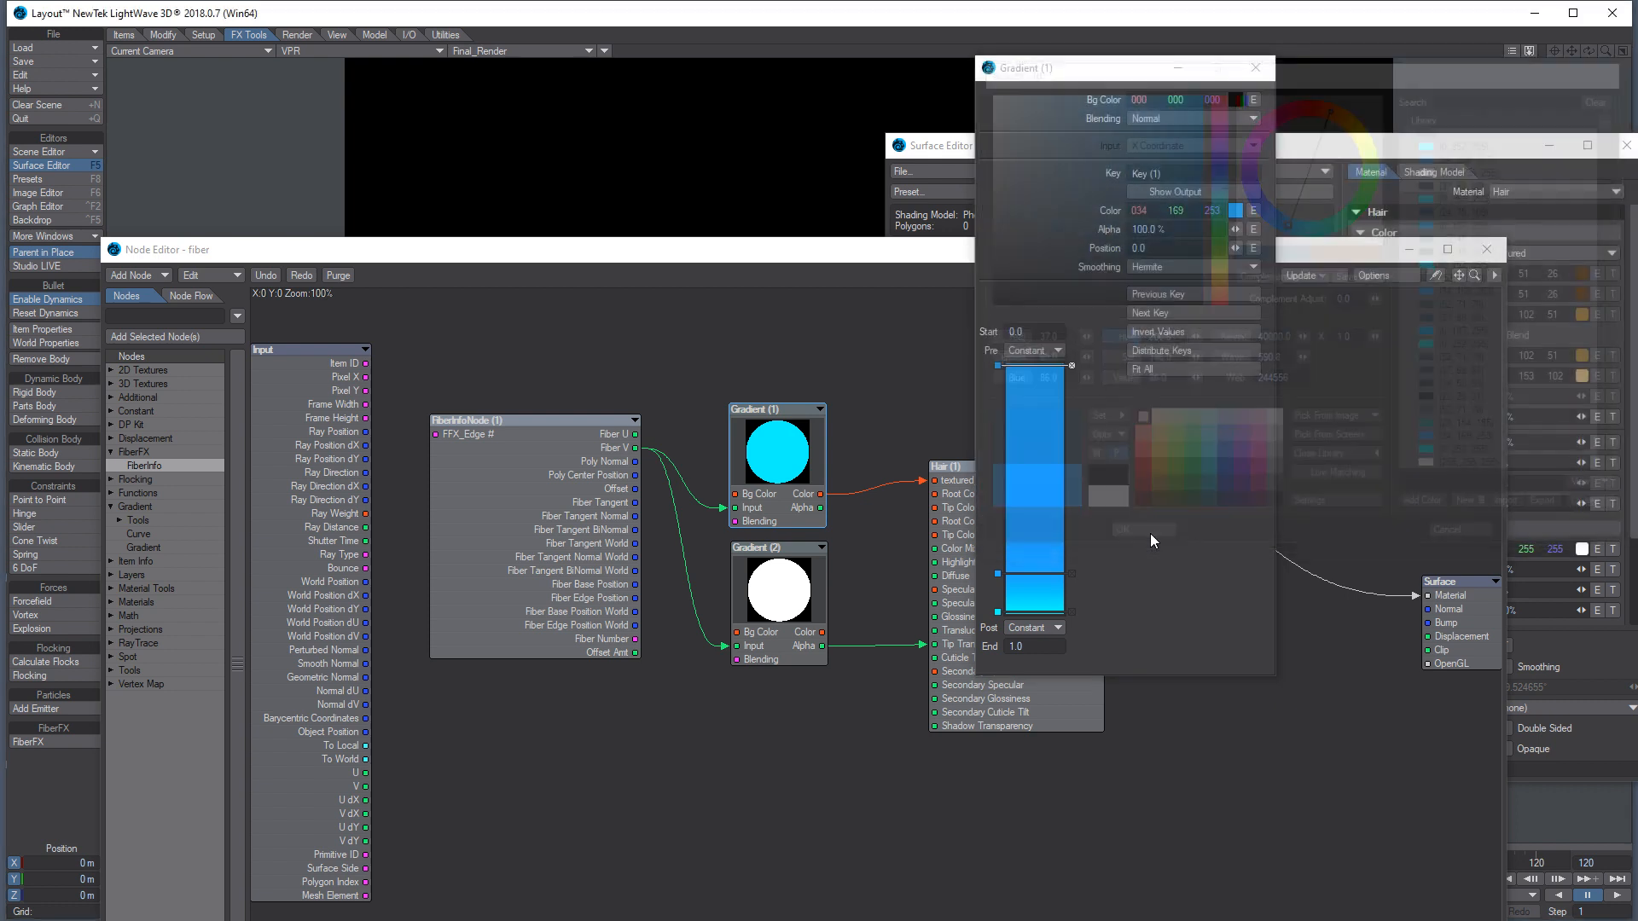
click(1255, 68)
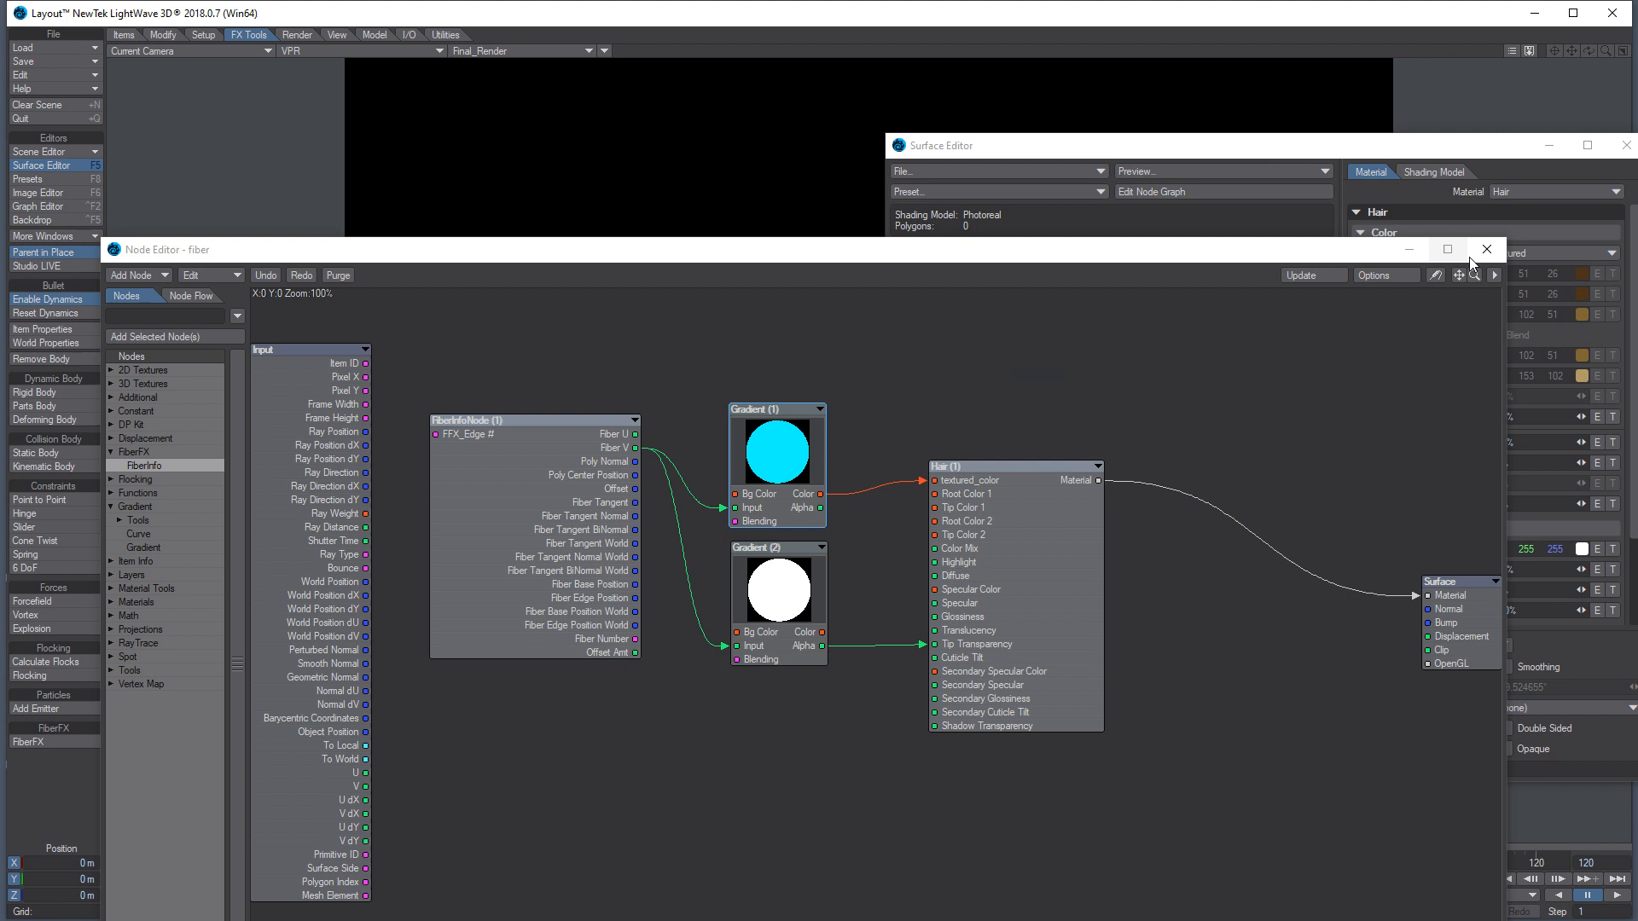
click(1487, 249)
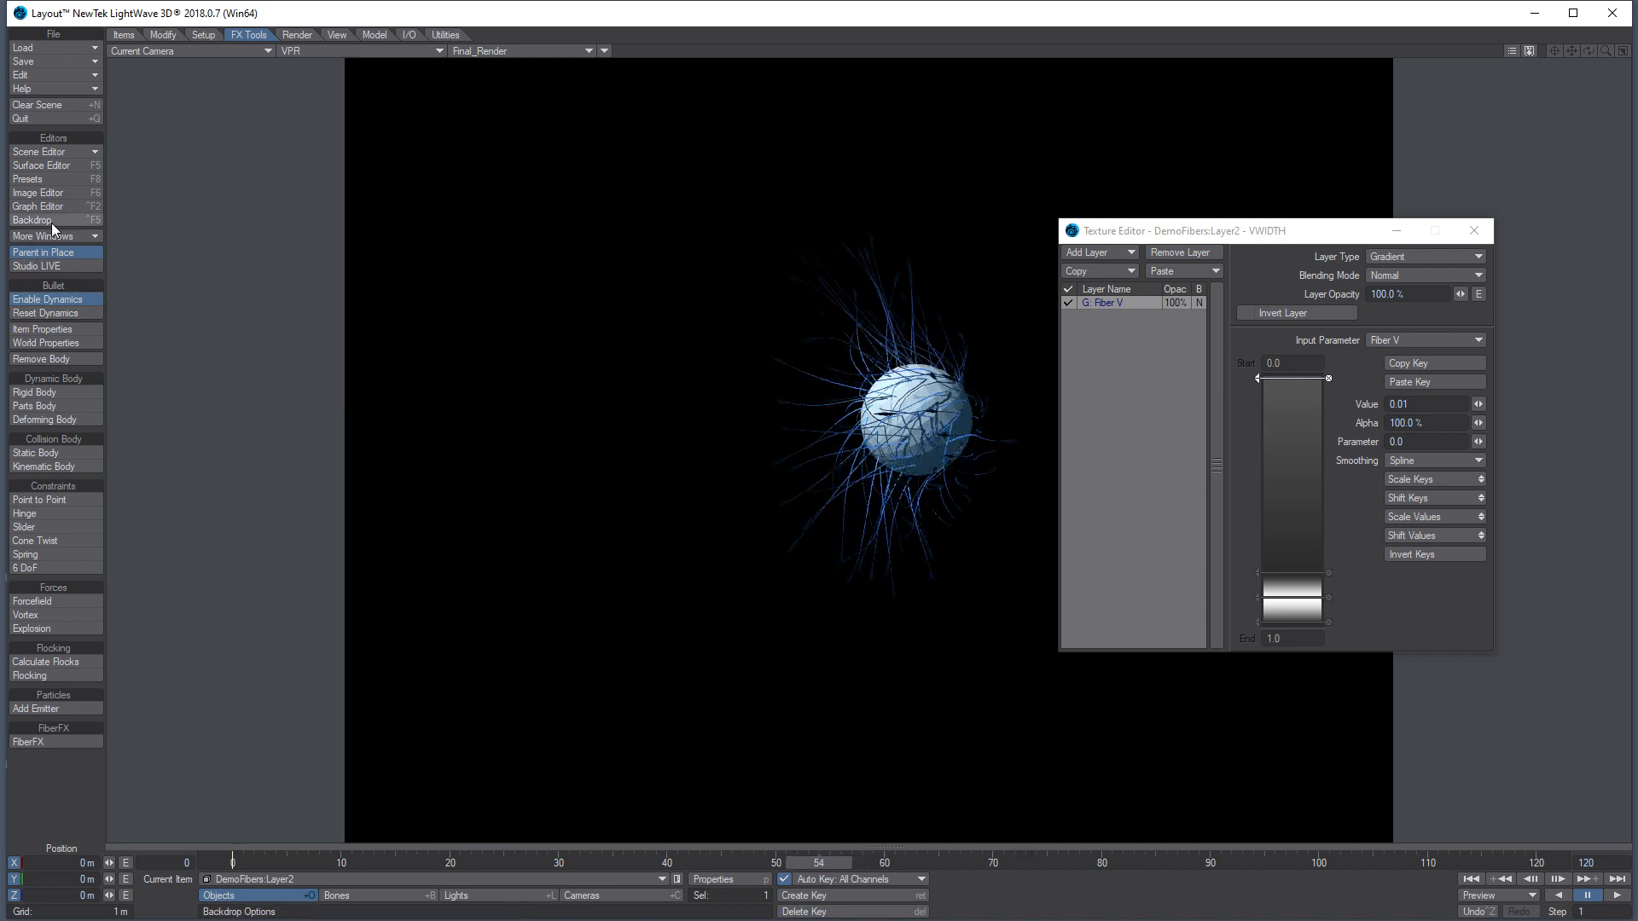
Reopen the fiber node graph, reroute the second gradient's Alpha to Hair's Translucency, and move the editor windows clear of the VPR view
click(58, 165)
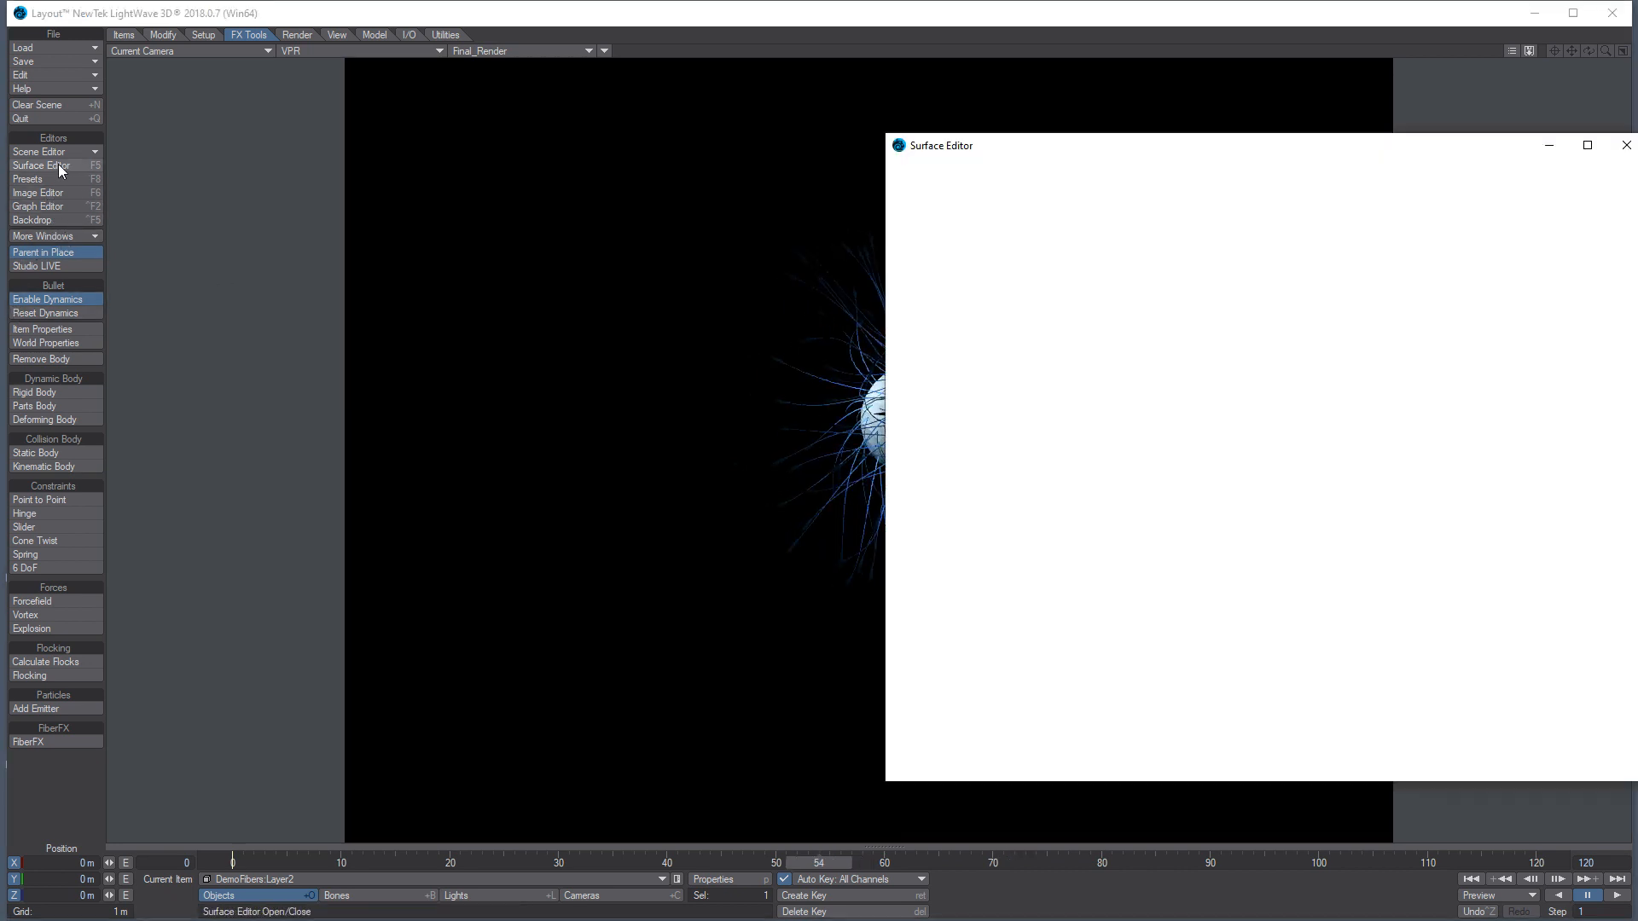
double_click(987, 367)
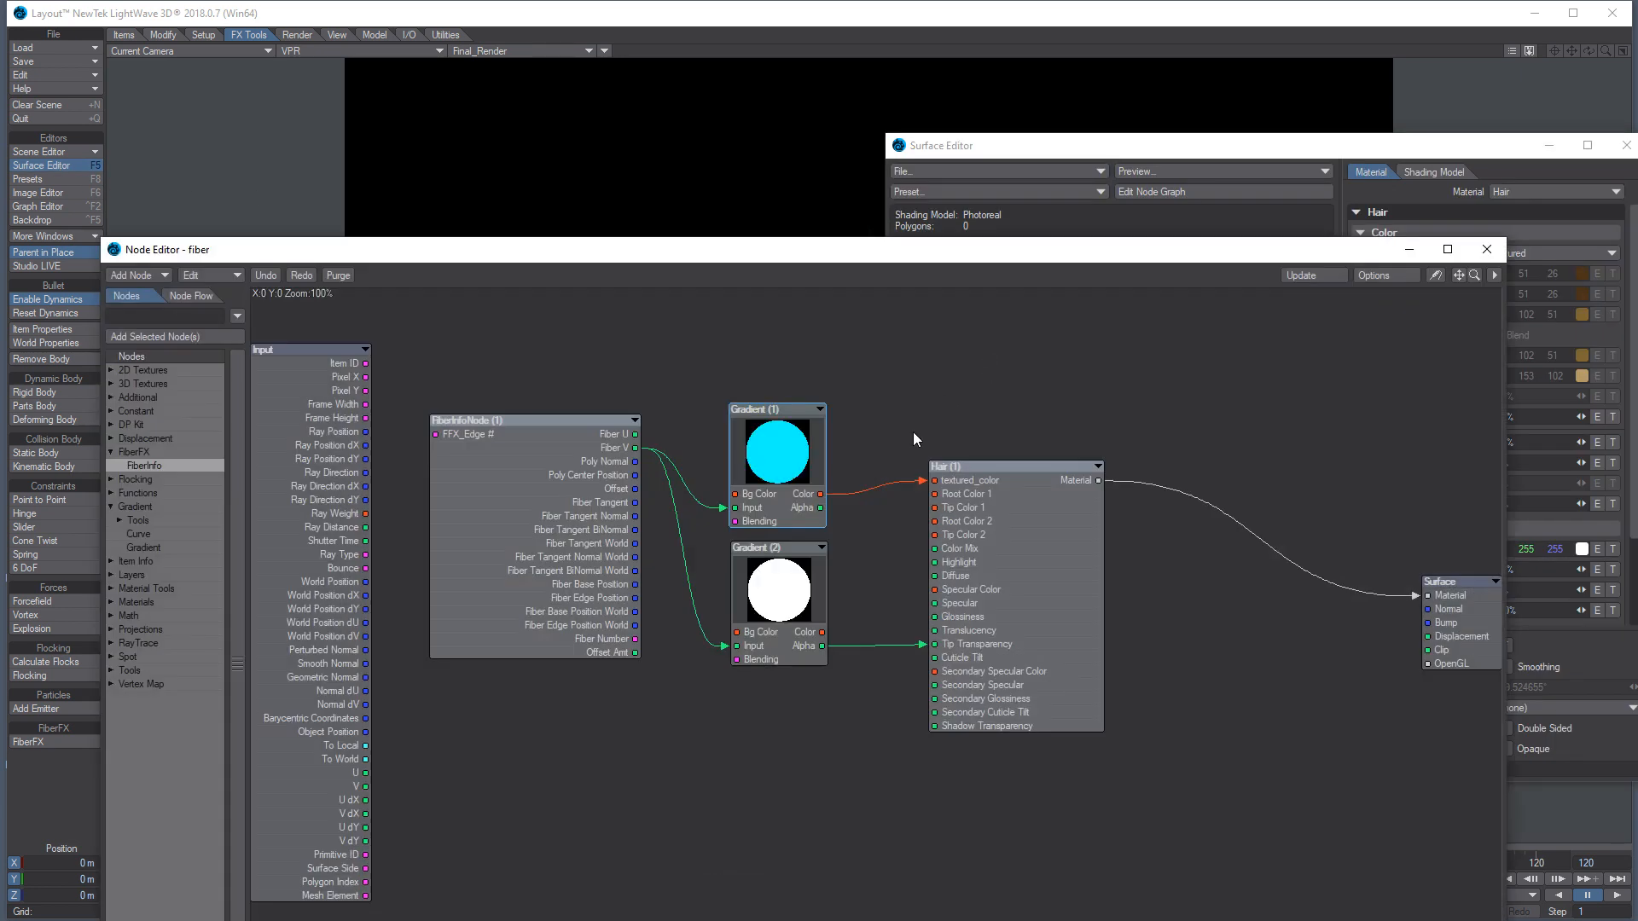
drag(1026, 555, 1089, 551)
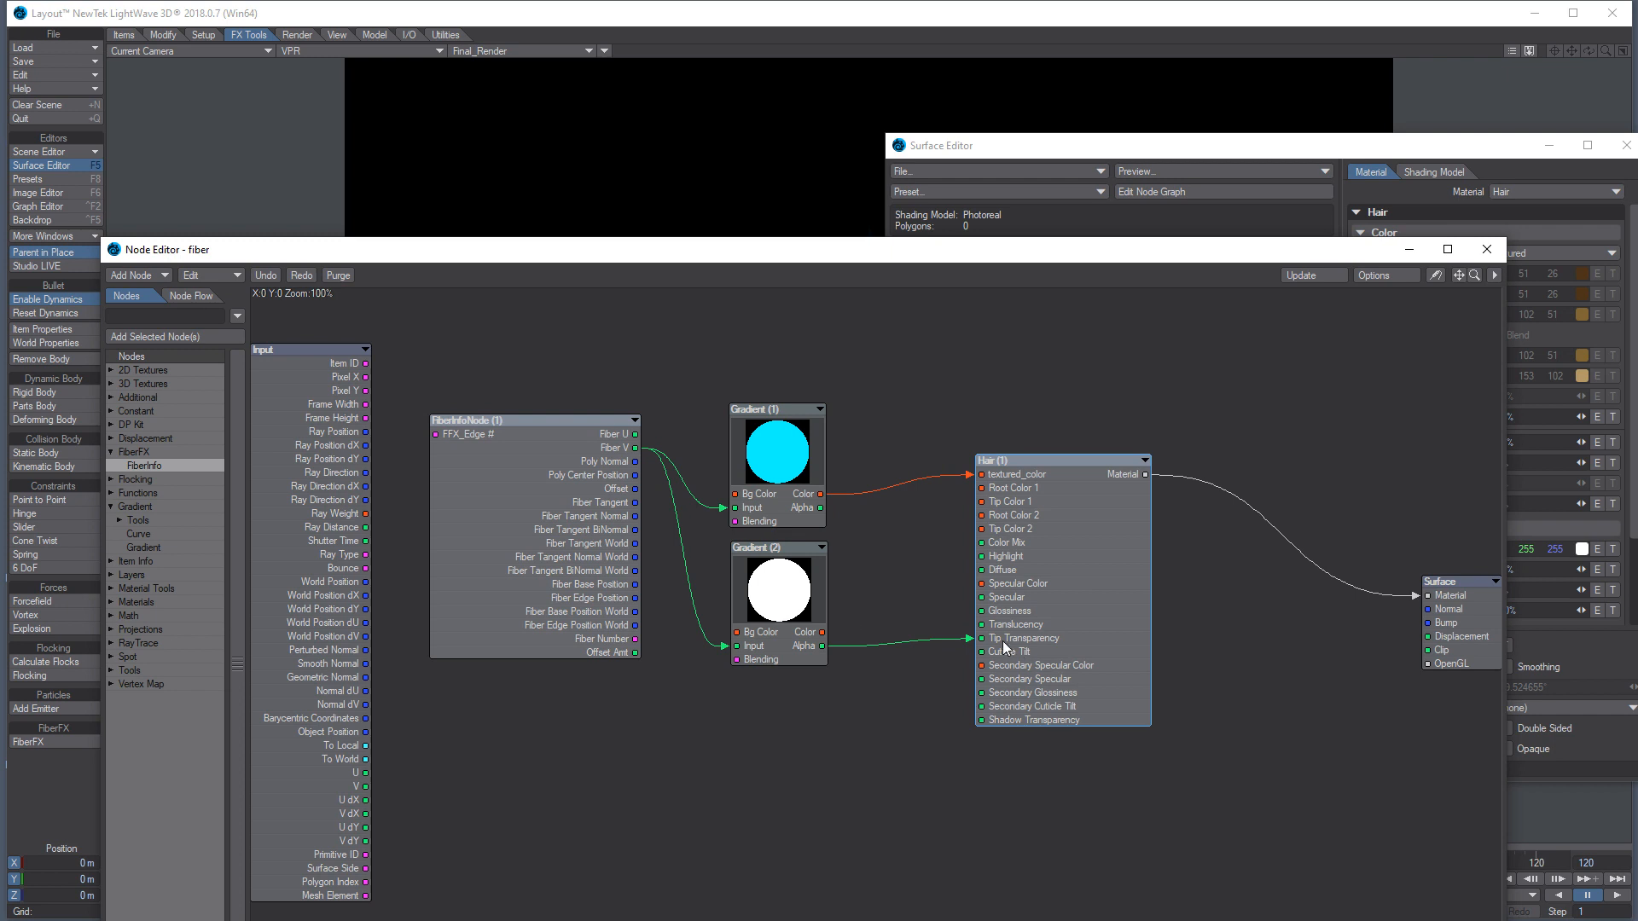
drag(970, 638, 983, 634)
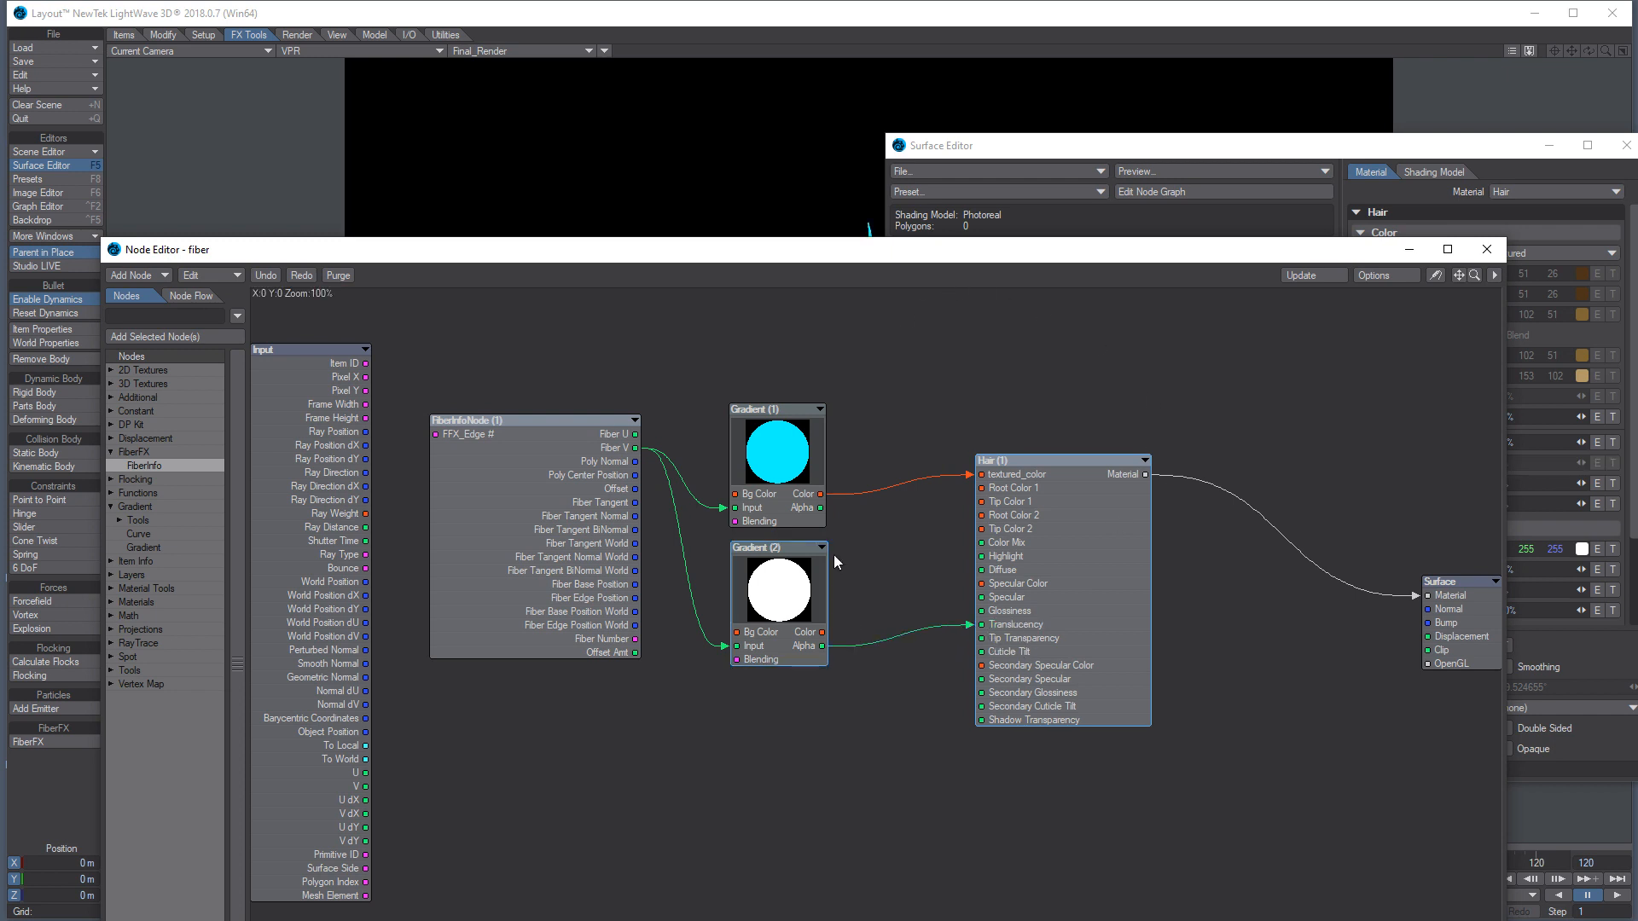
drag(817, 255, 761, 545)
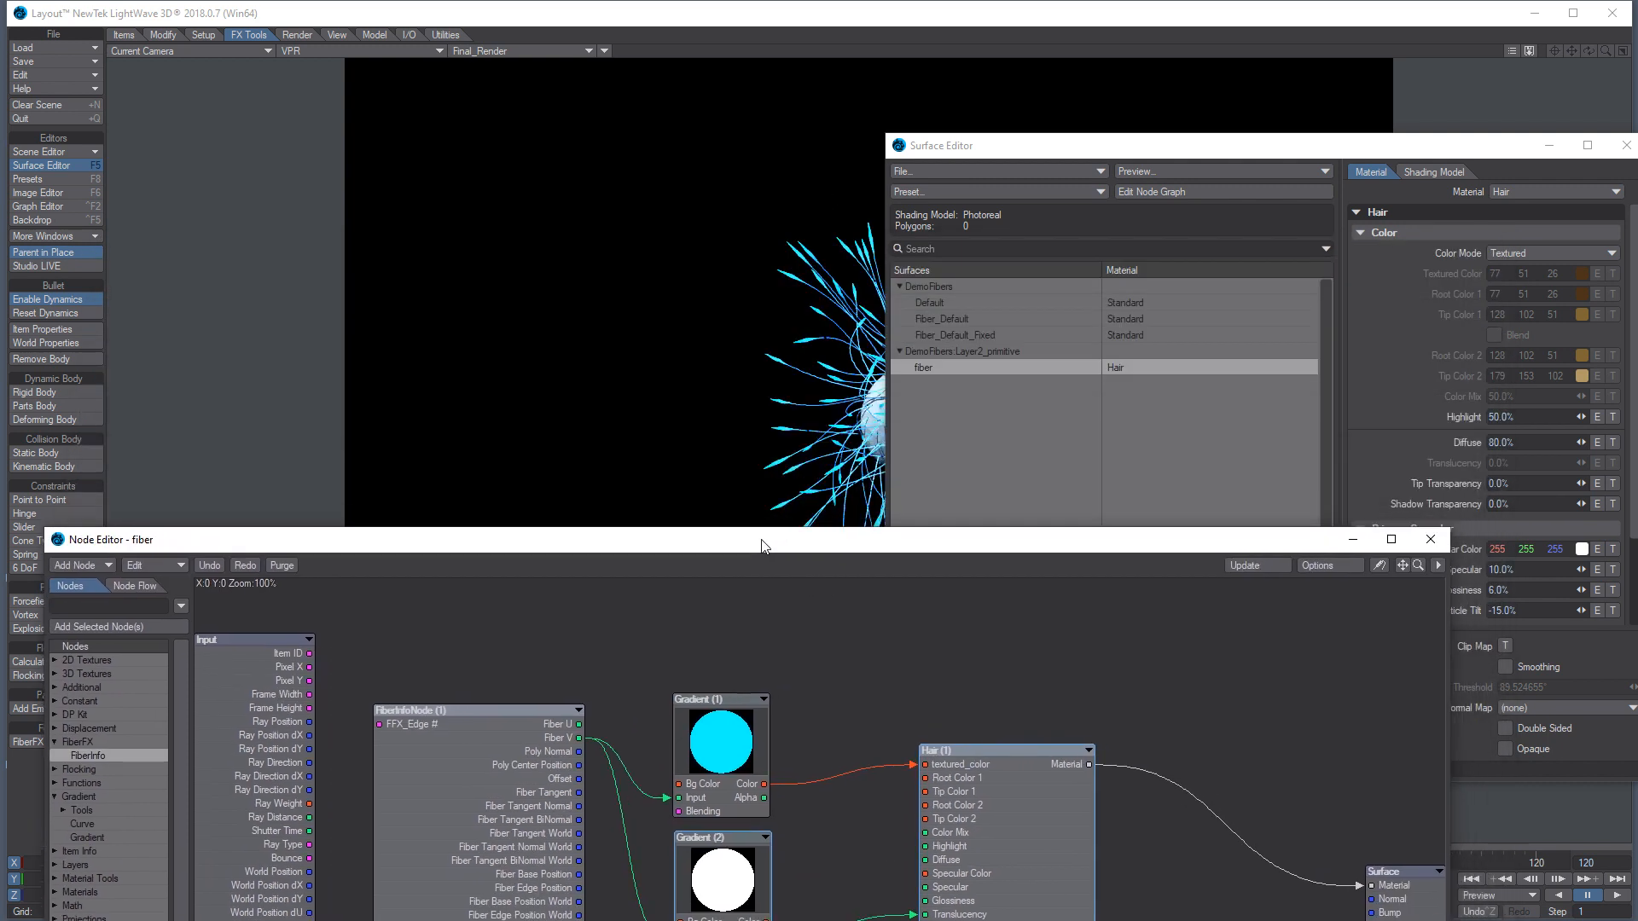
drag(981, 151, 1311, 174)
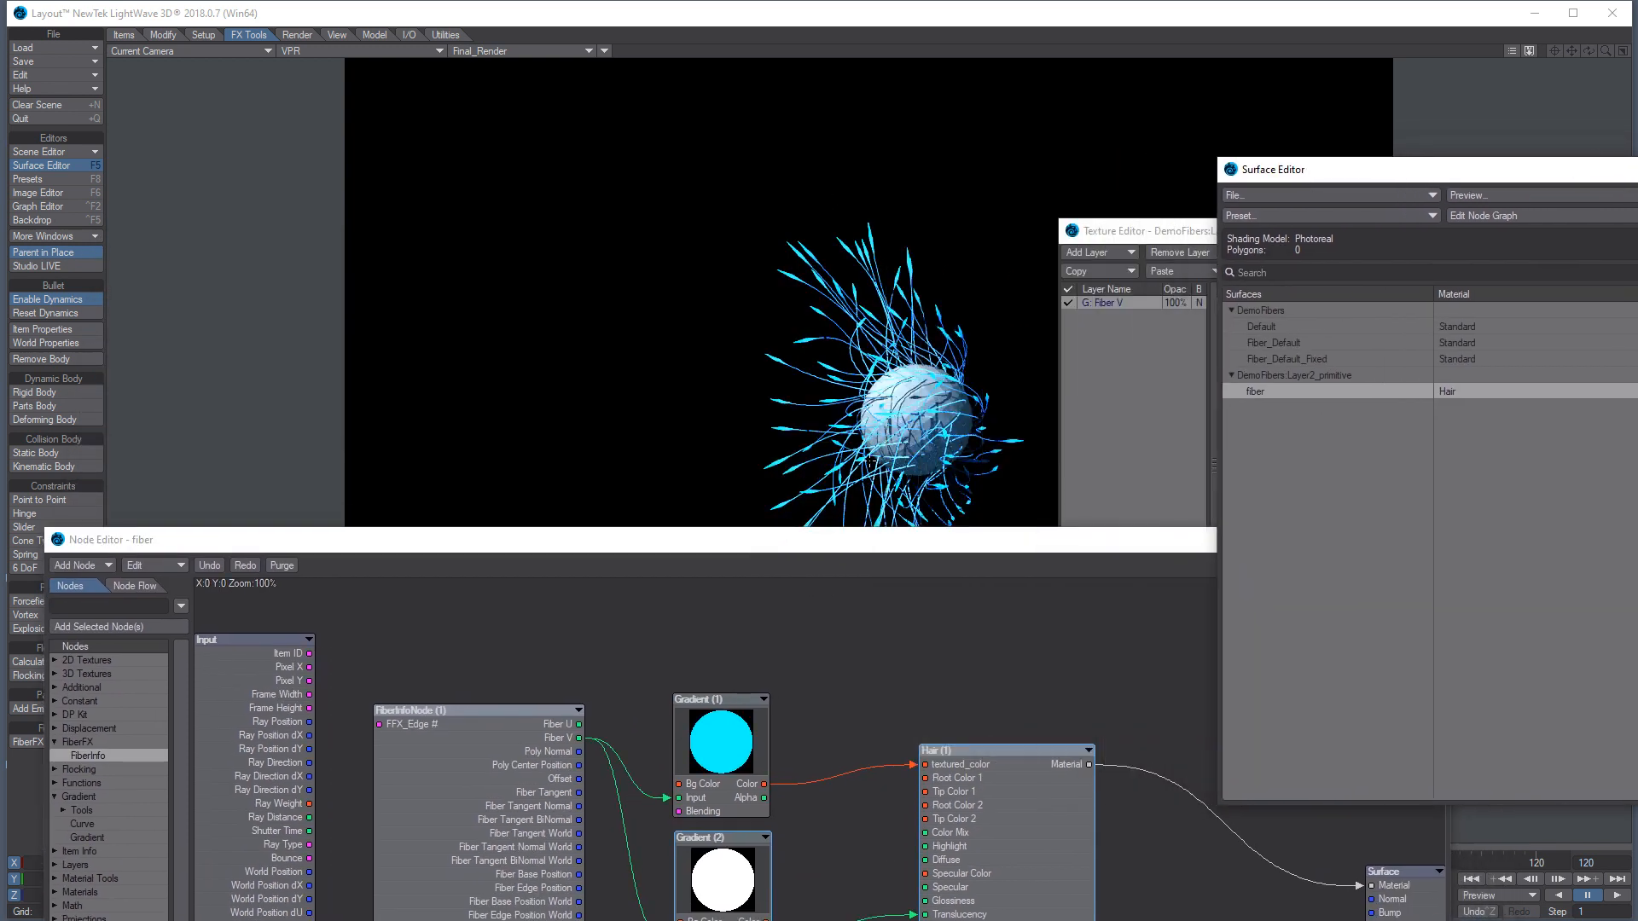
Reroute the second gradient's Color output to Hair's Translucency and shift the node editor clear of the VPR view
drag(954, 540, 909, 467)
double_click(659, 801)
drag(1000, 533, 990, 582)
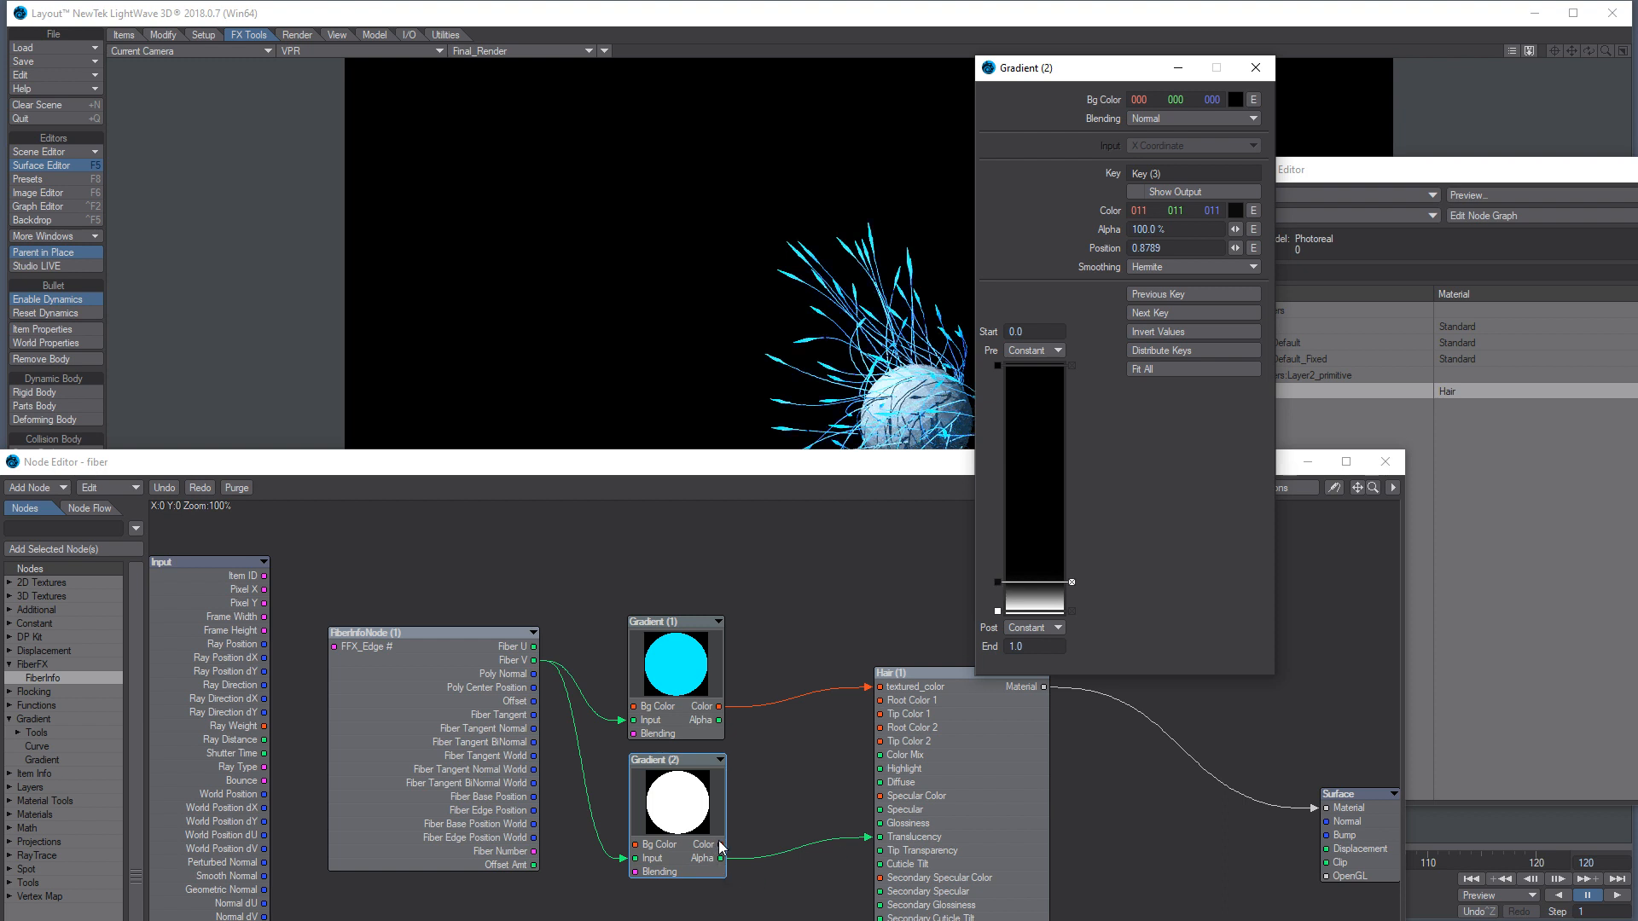
drag(720, 844, 878, 839)
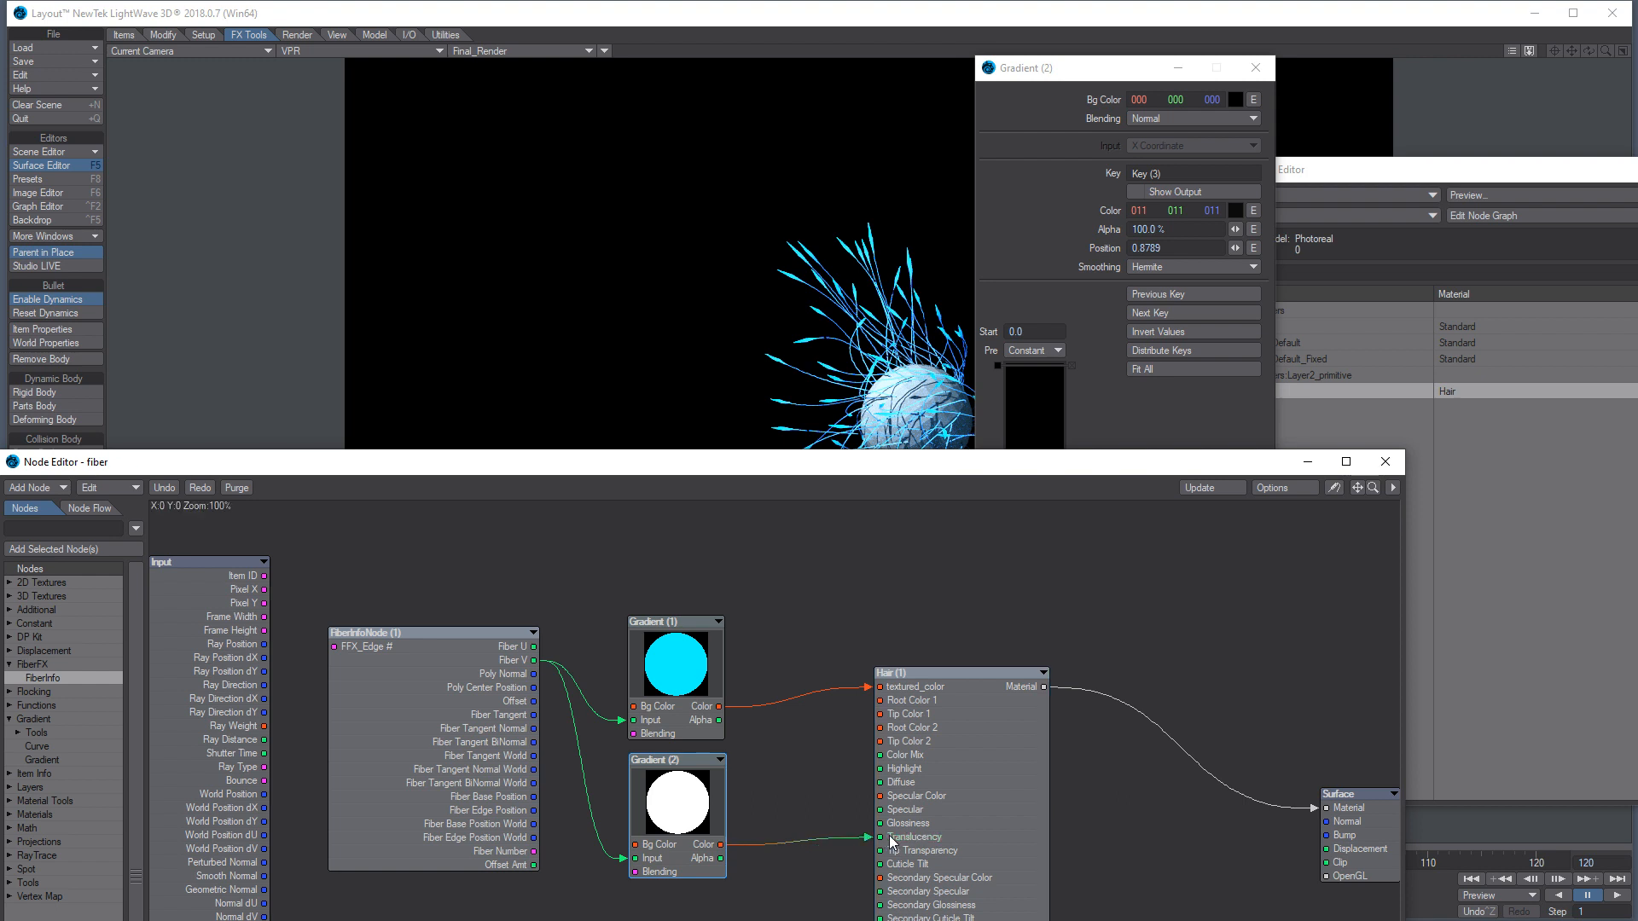
drag(869, 475, 868, 572)
Select the sphere's Default surface and close the second gradient's settings and the fiber node graph
drag(1418, 172, 1217, 186)
click(1087, 340)
drag(1397, 187, 546, 128)
click(786, 644)
click(1255, 68)
click(1474, 230)
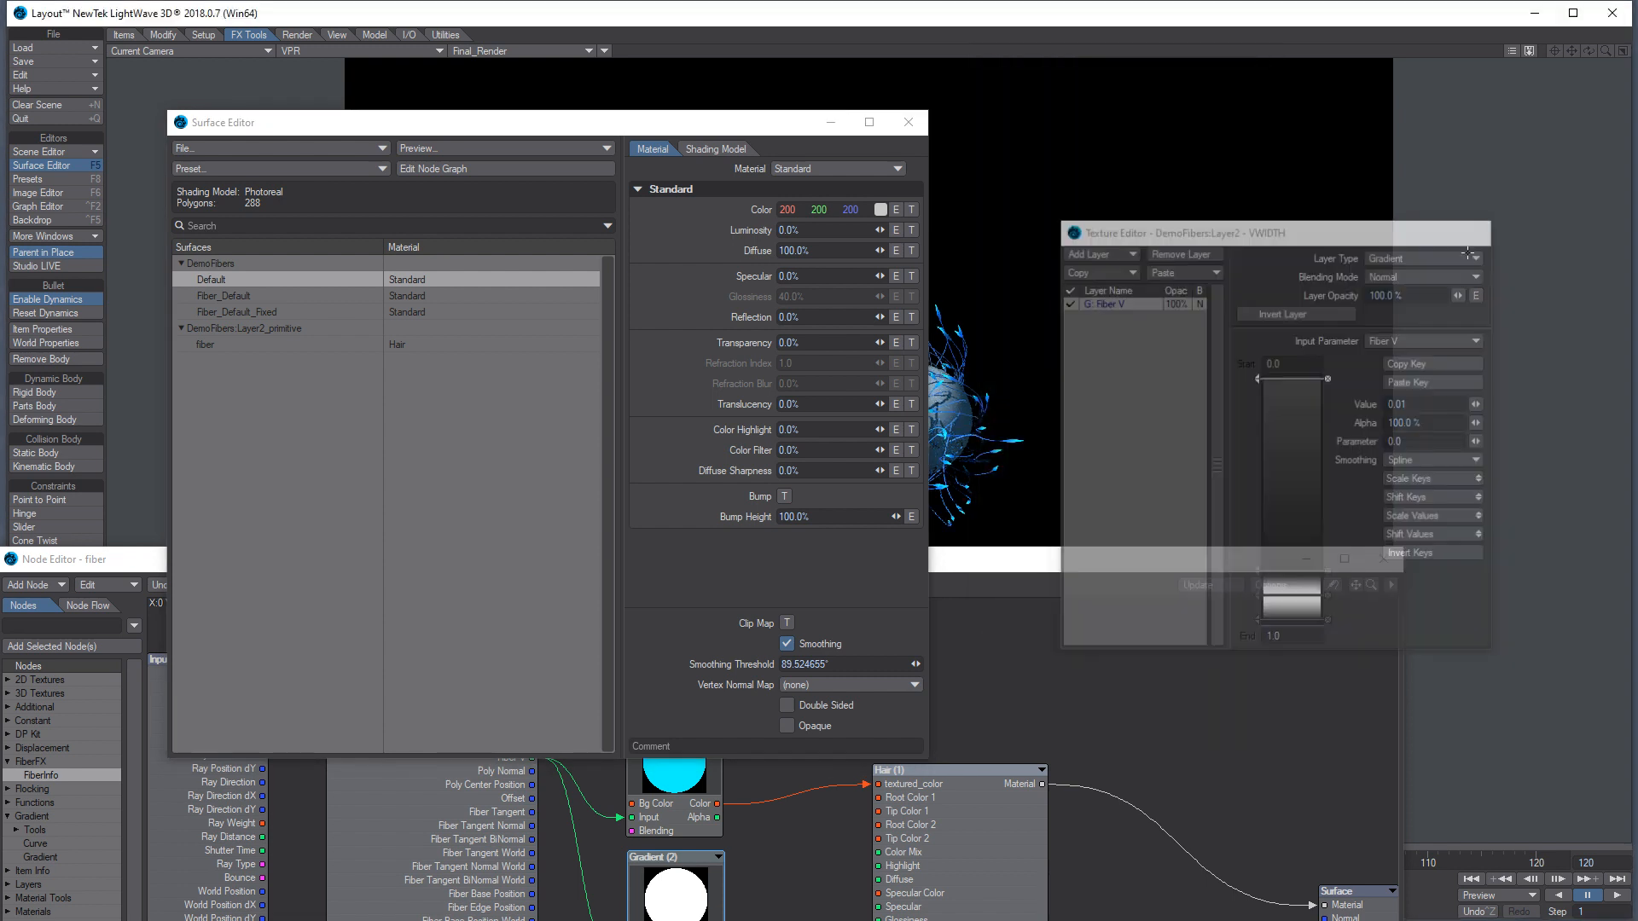
click(1384, 559)
Narrow the Surface Editor beside the VPR view and set the Default surface's material to Principled BSDF
drag(693, 130, 602, 114)
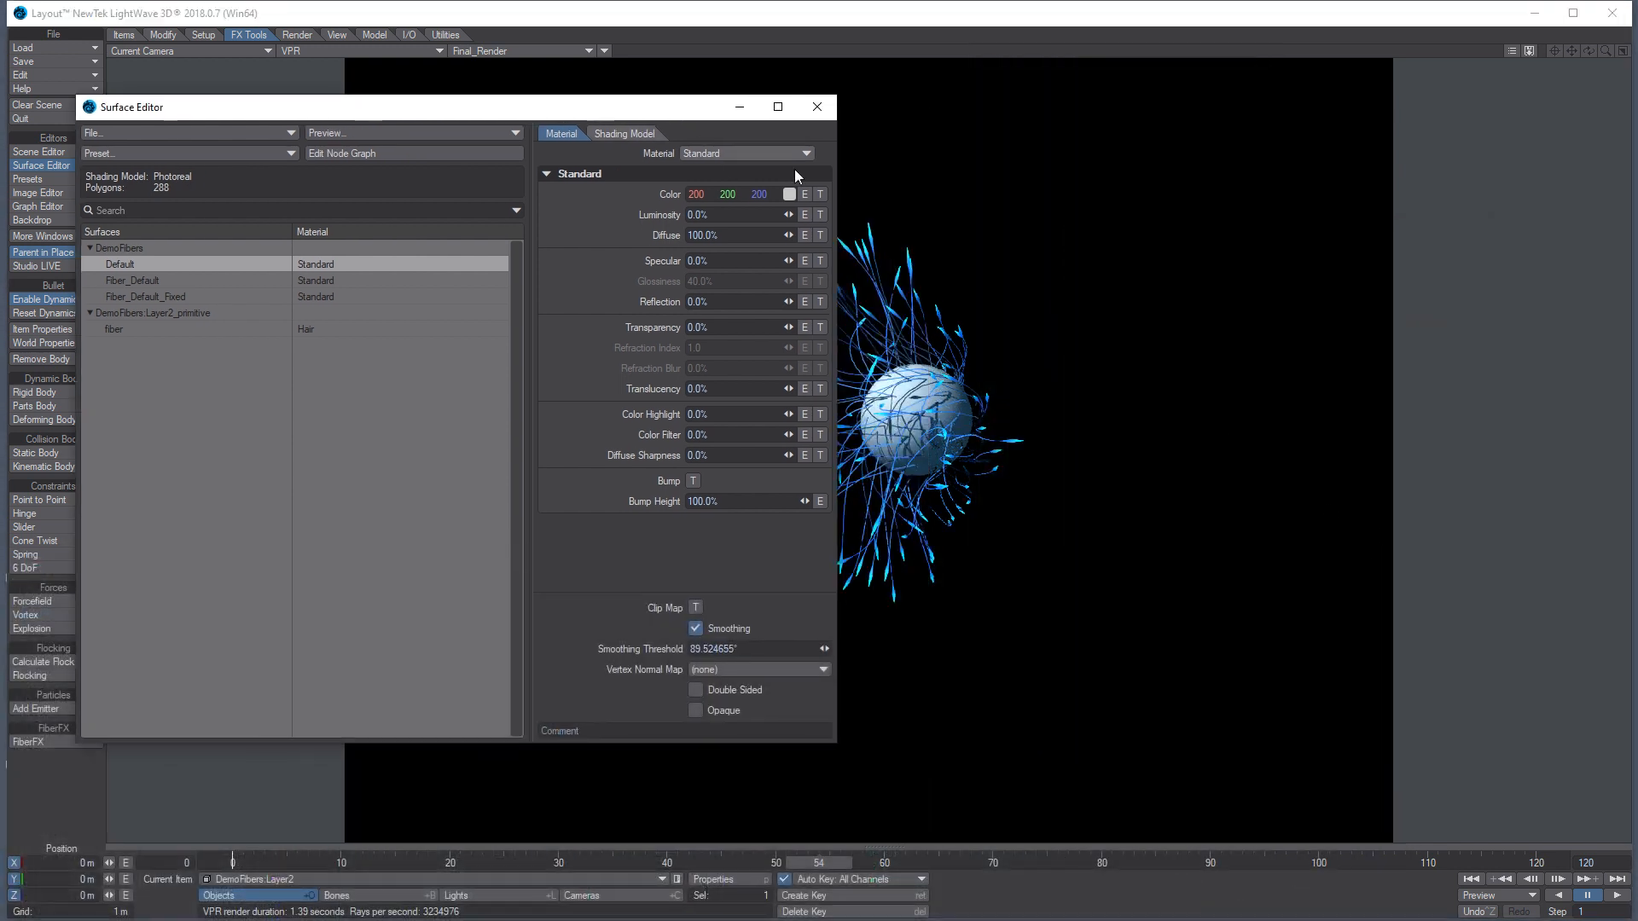
drag(838, 171, 678, 170)
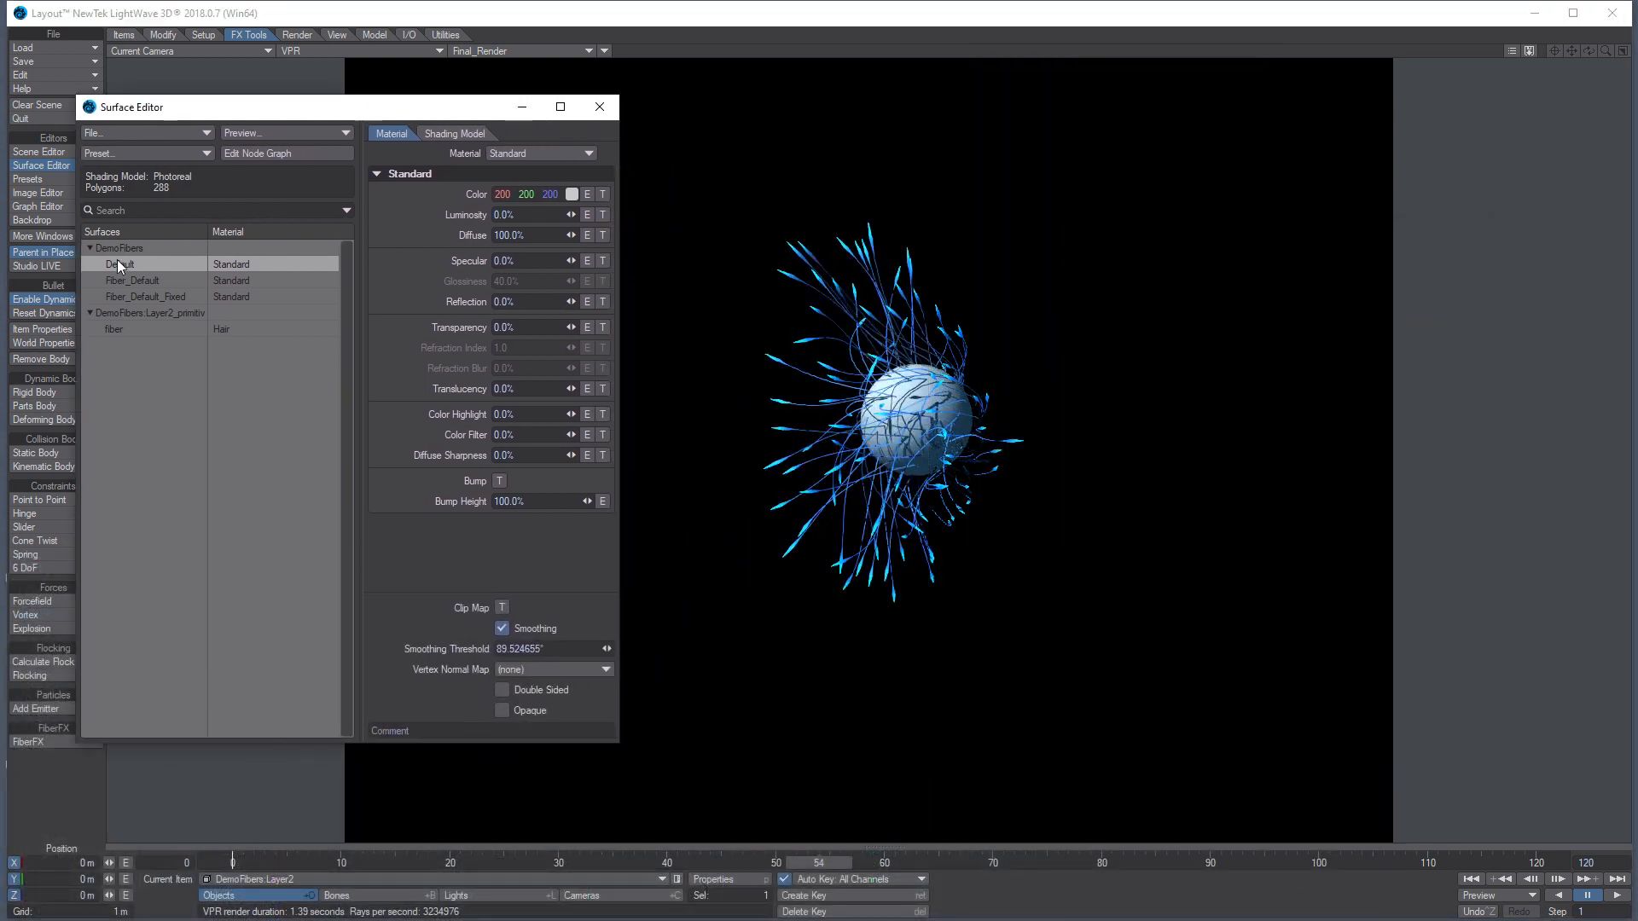
click(535, 154)
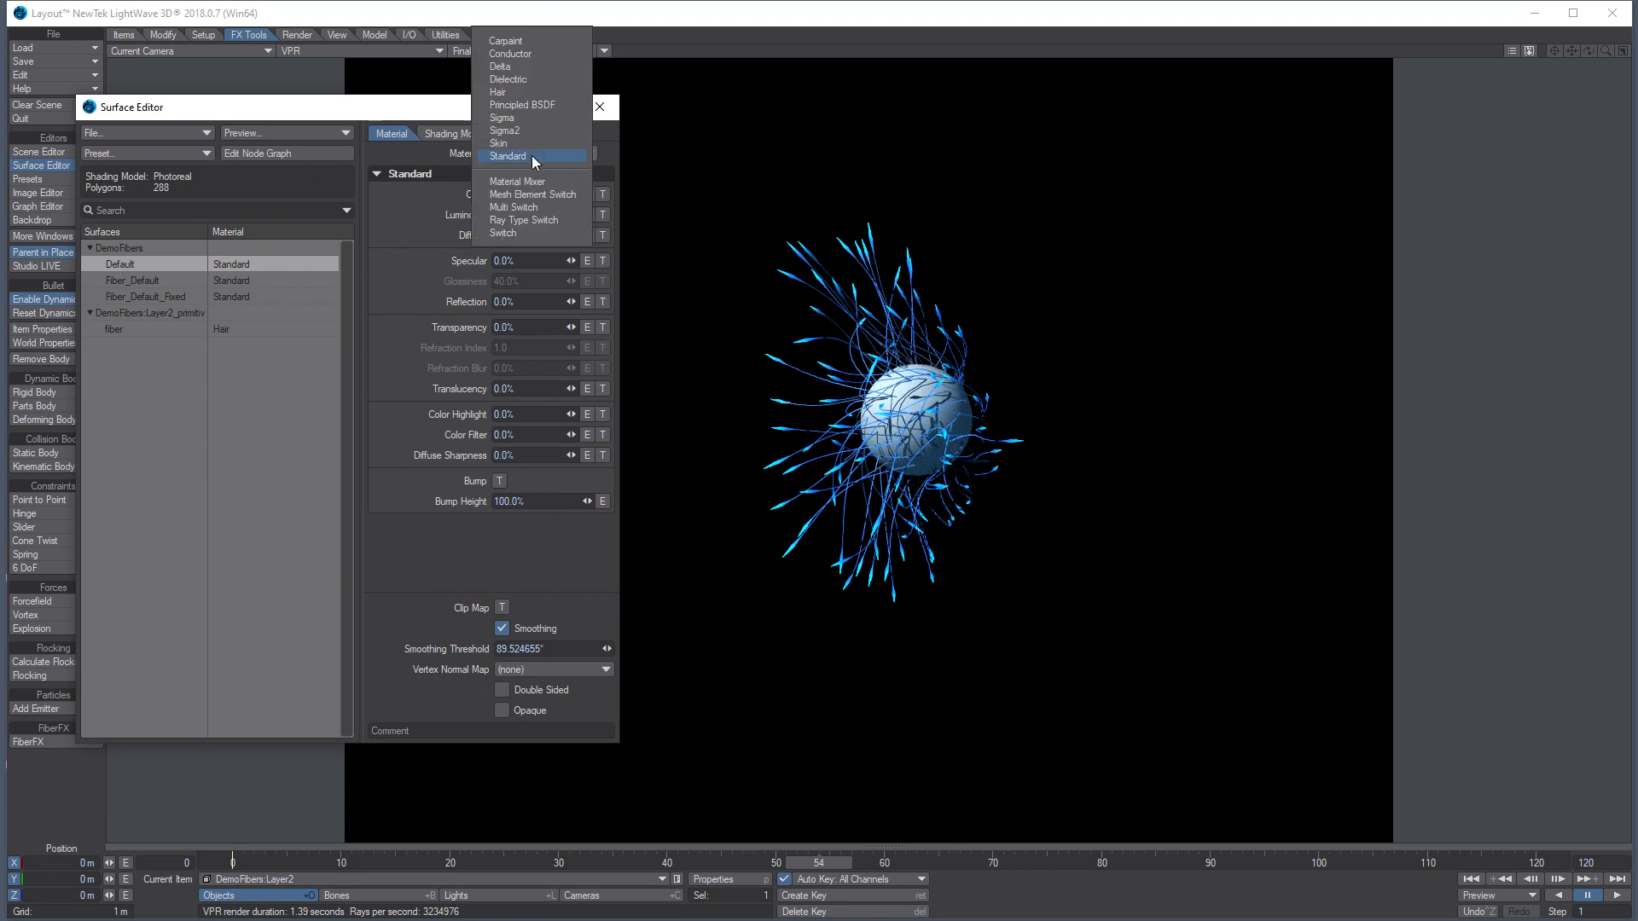
click(544, 105)
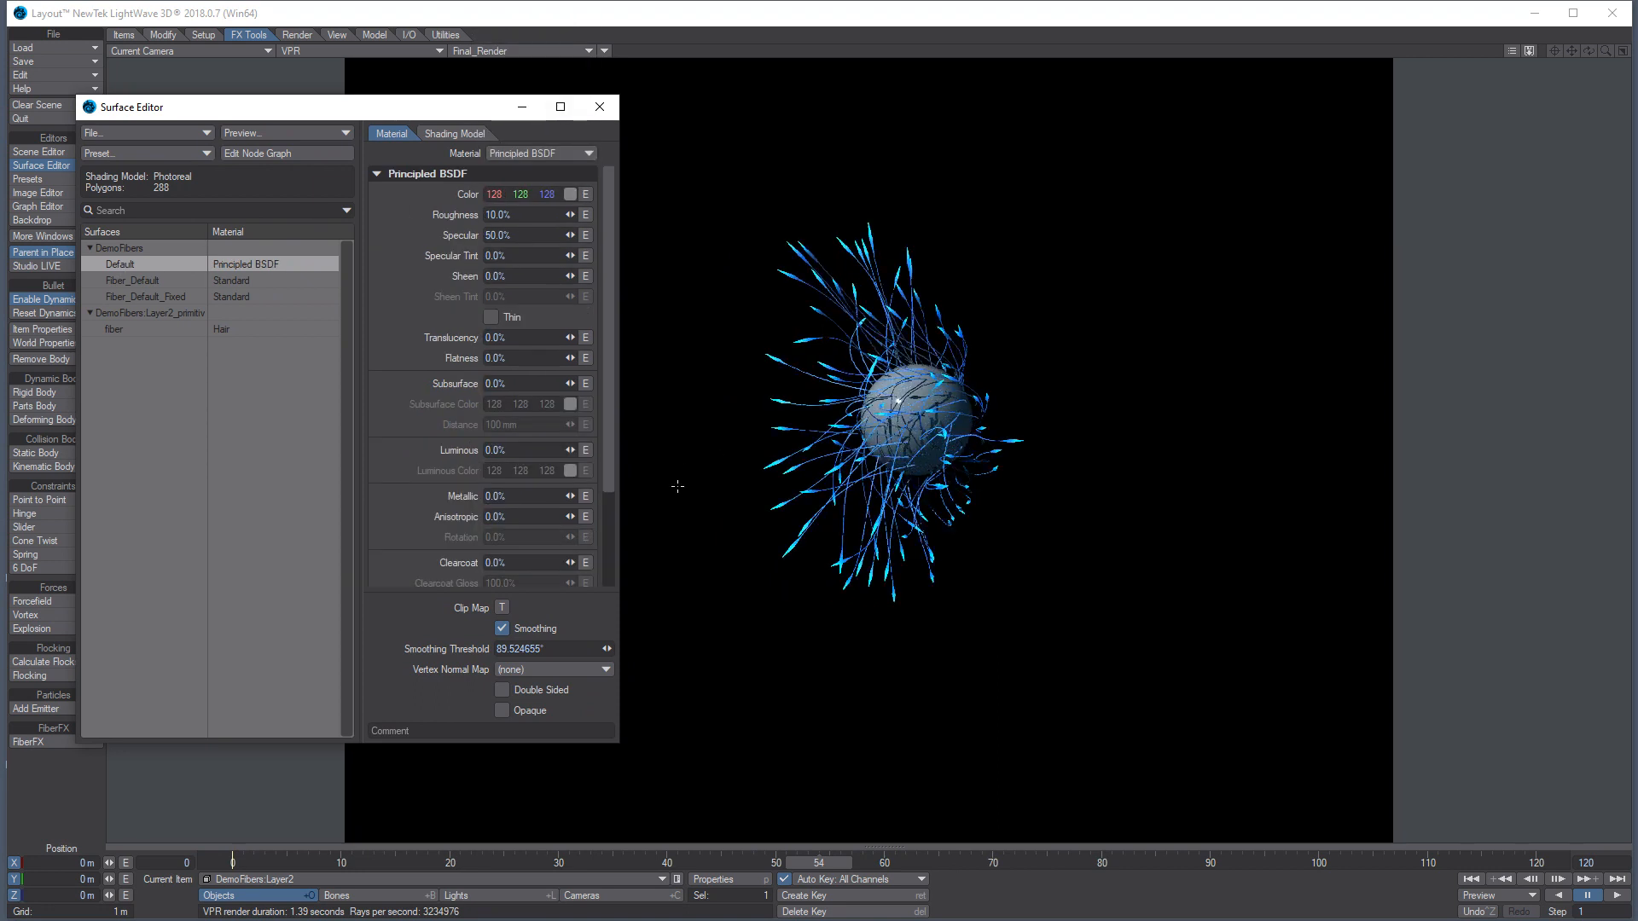
Give the Default surface 84.5% Roughness, 20.9% Specular and a dark blue color (24, 75, 109)
mouse_move(571, 234)
mouse_down()
mouse_move(550, 234)
mouse_move(594, 211)
mouse_move(557, 234)
mouse_move(572, 217)
mouse_up()
click(571, 195)
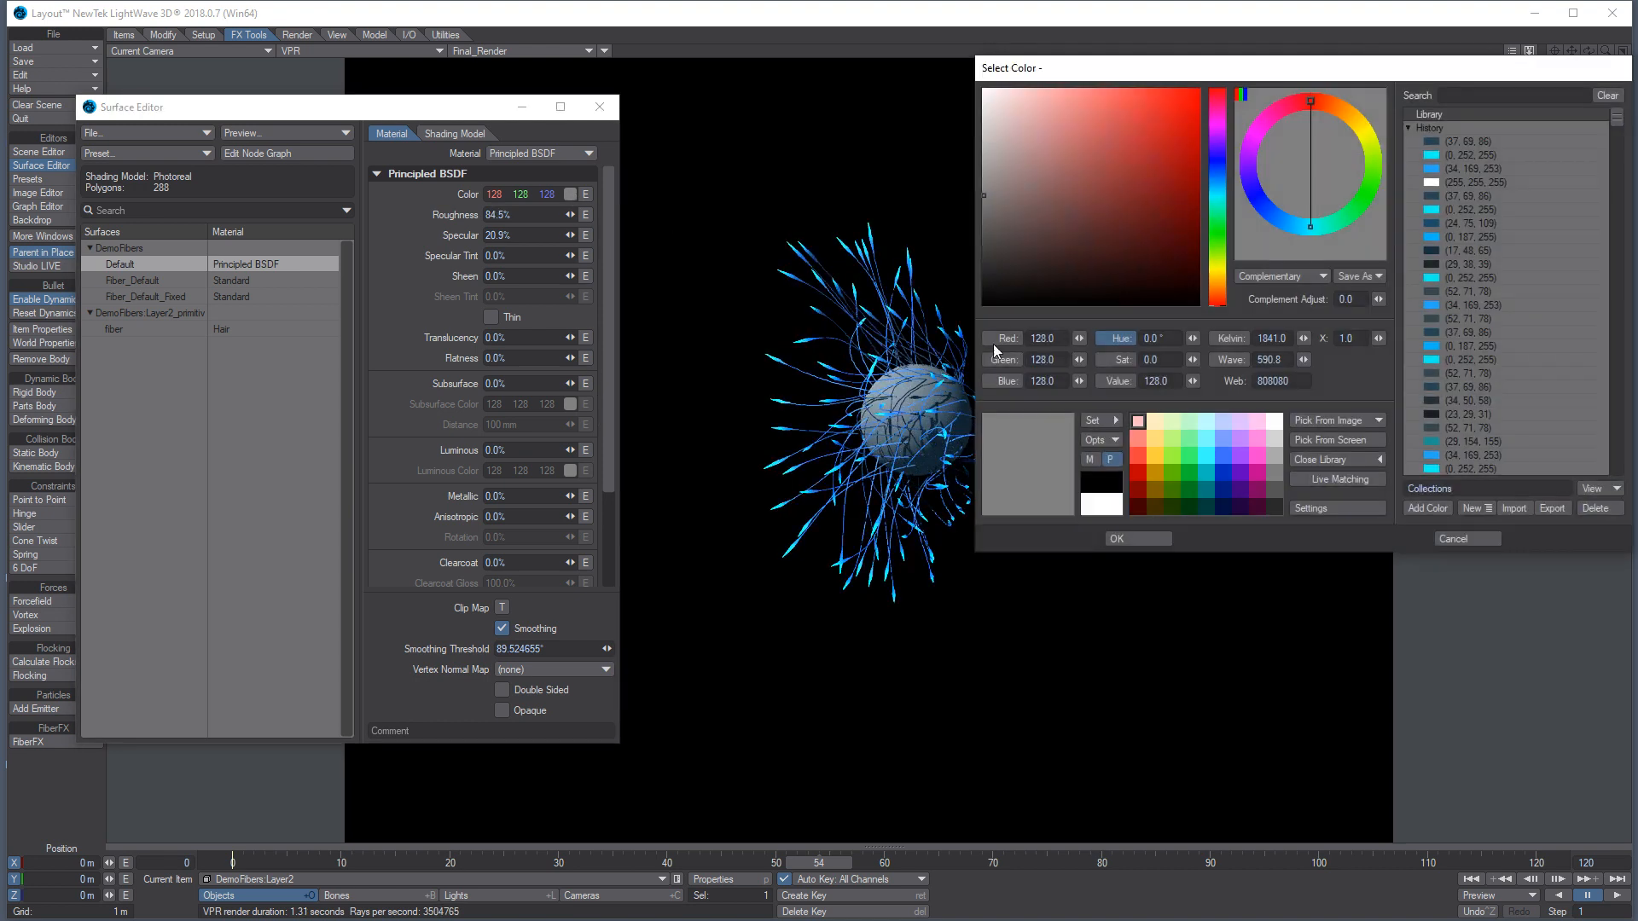
click(1431, 225)
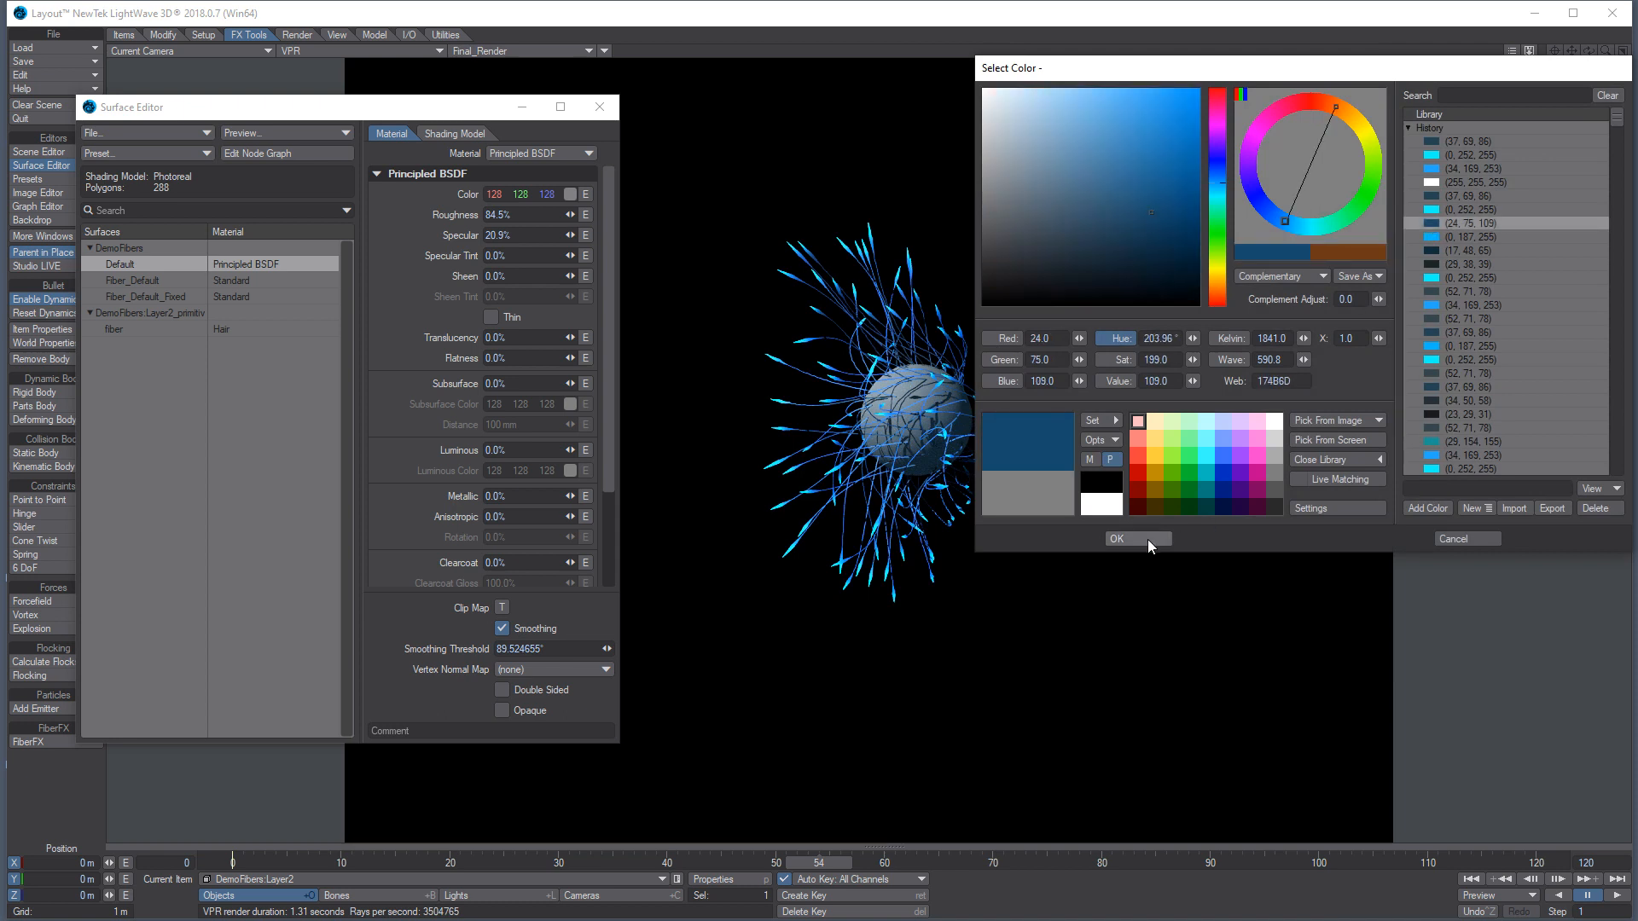
click(1140, 539)
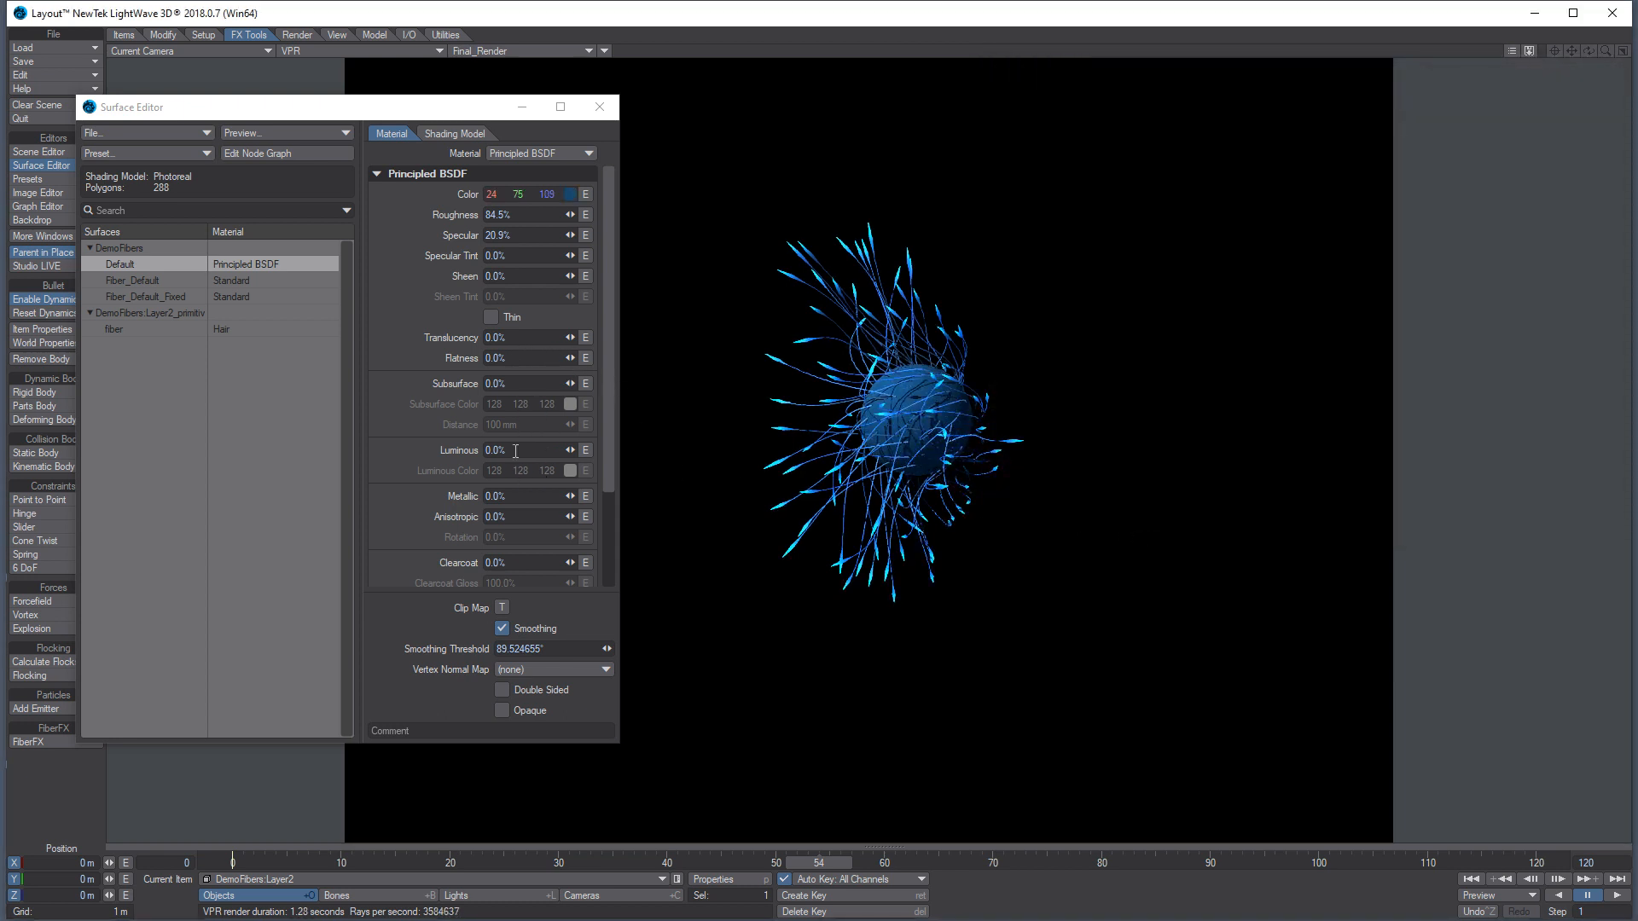
Set the Default surface's Subsurface to 70% and its Subsurface Color to blue (34, 169, 253)
click(525, 383)
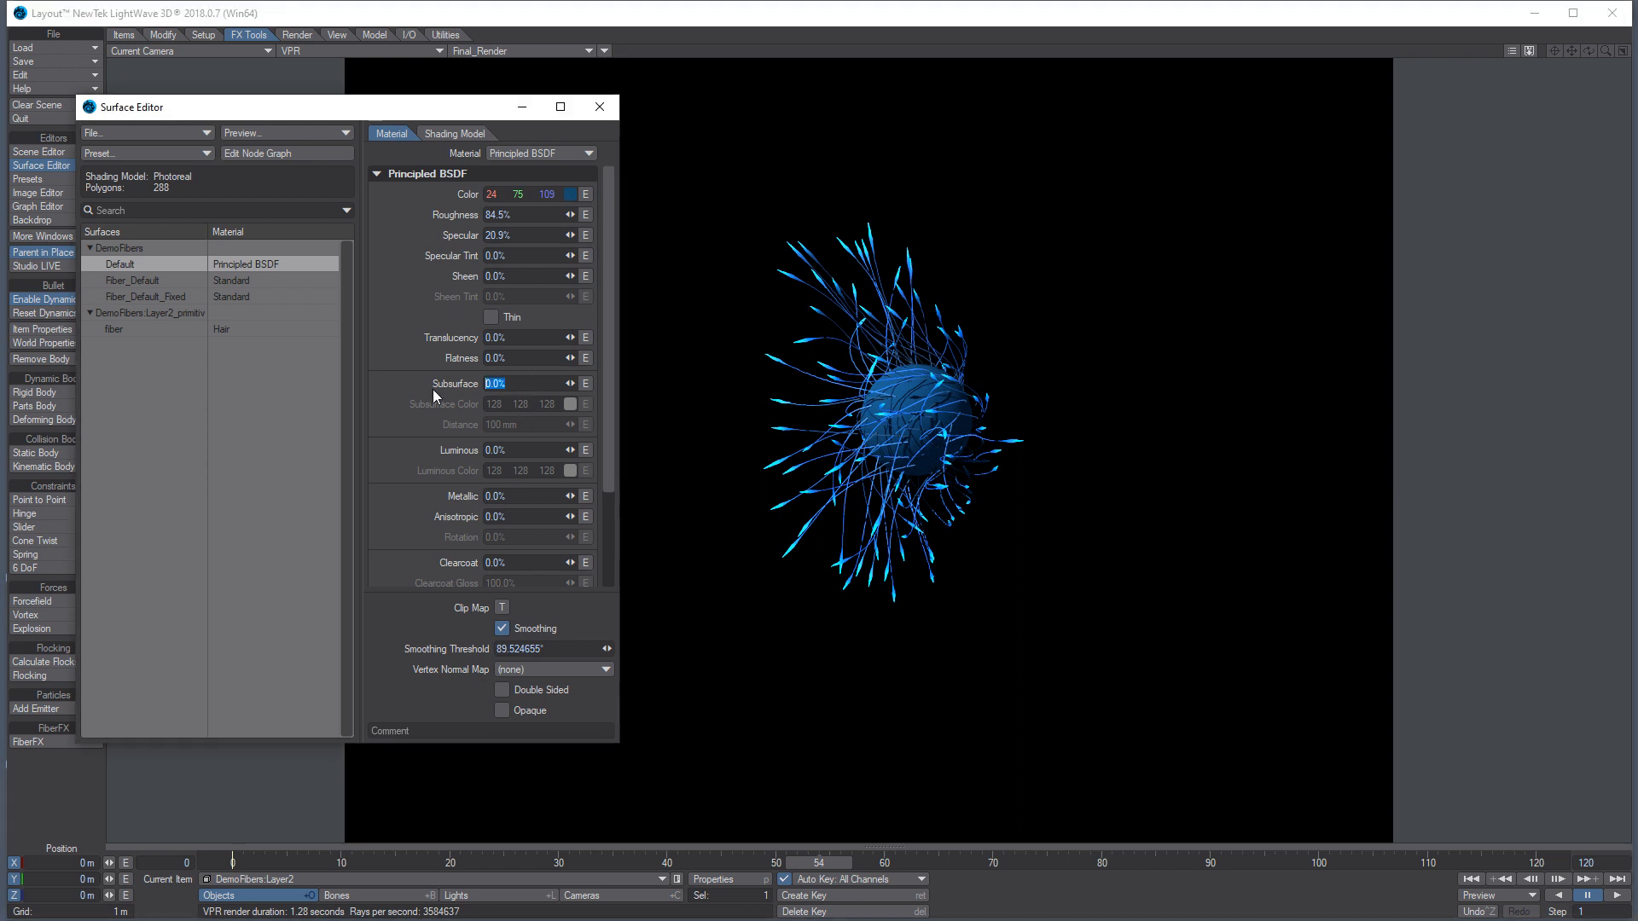
text(70)
key(Tab)
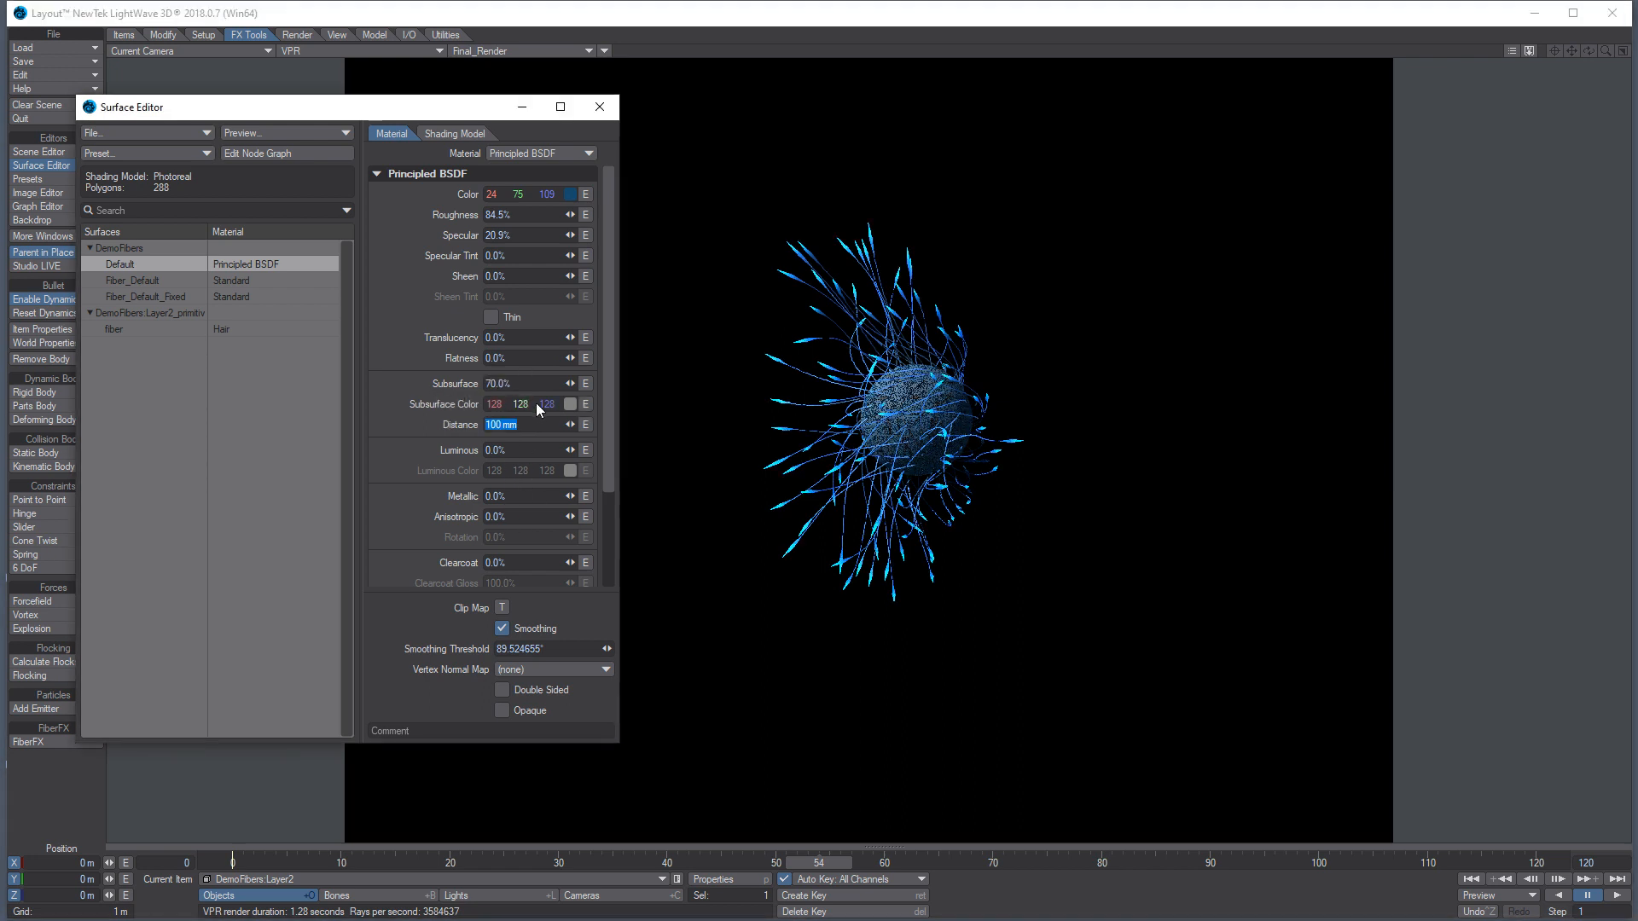
click(572, 403)
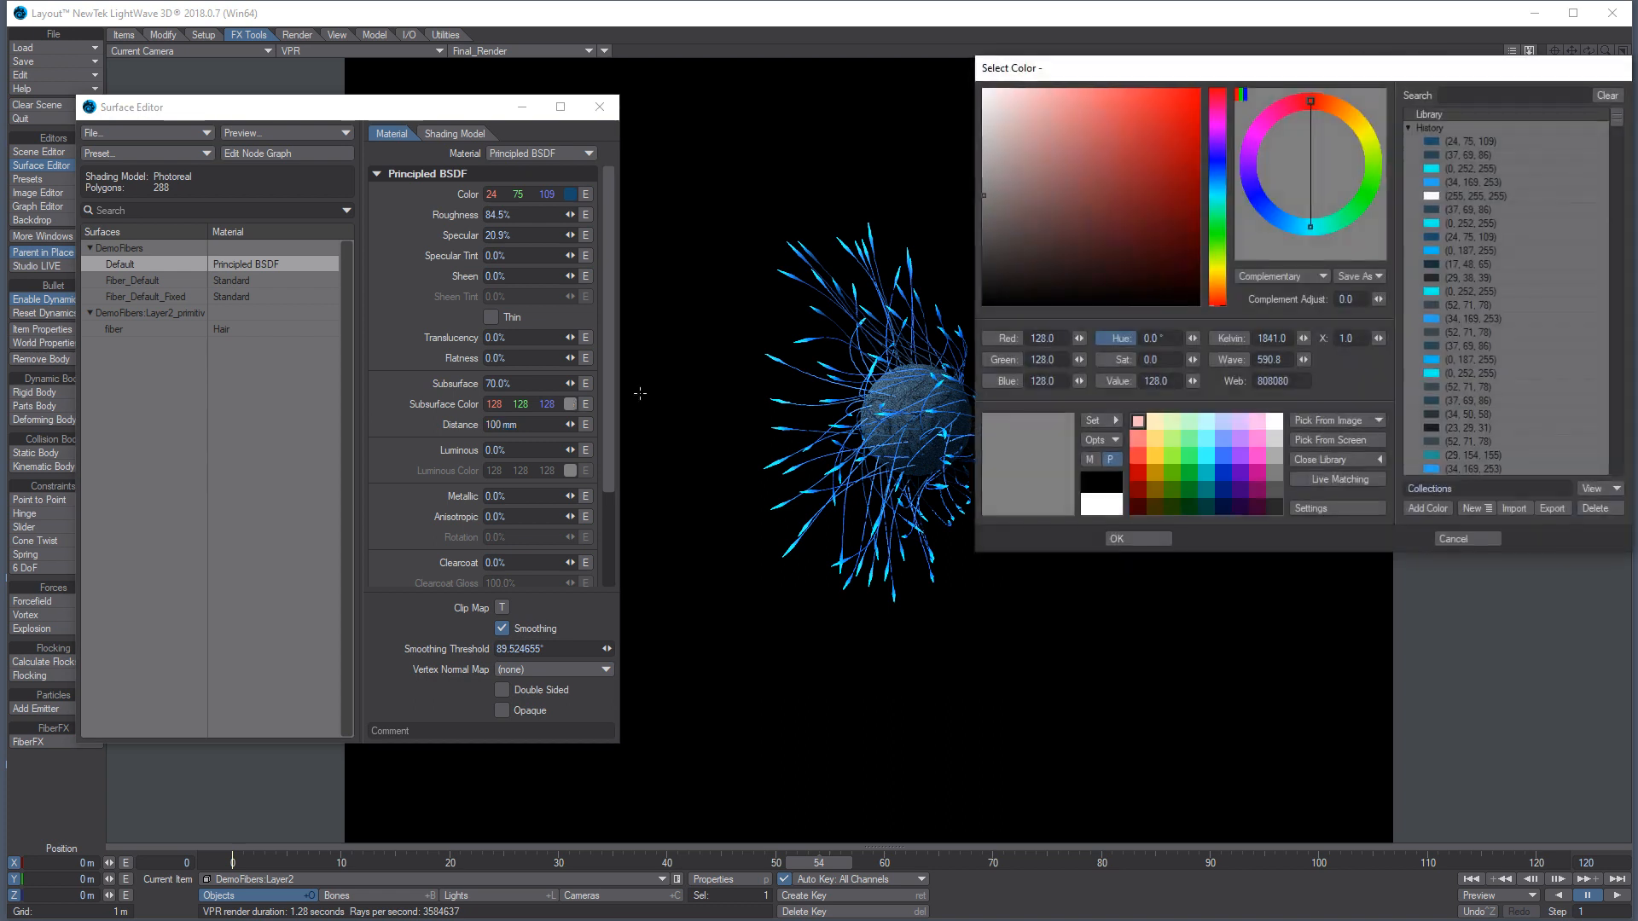
click(1432, 181)
click(1138, 539)
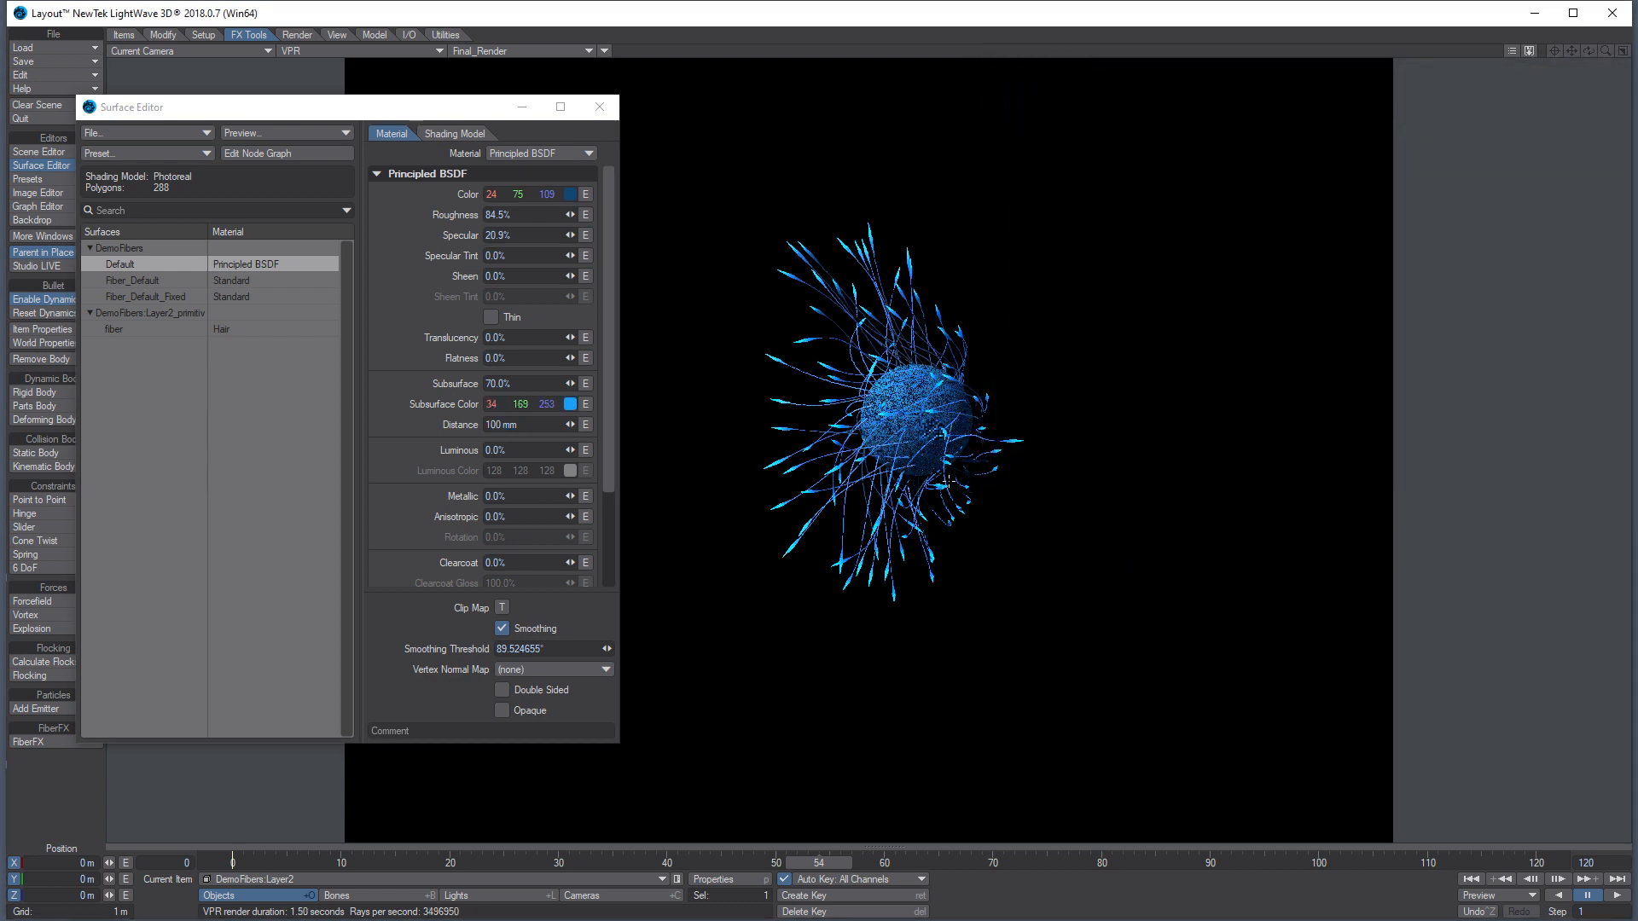
Try a Subsurface amount of 100% on the Default surface and settle on 50%
click(518, 385)
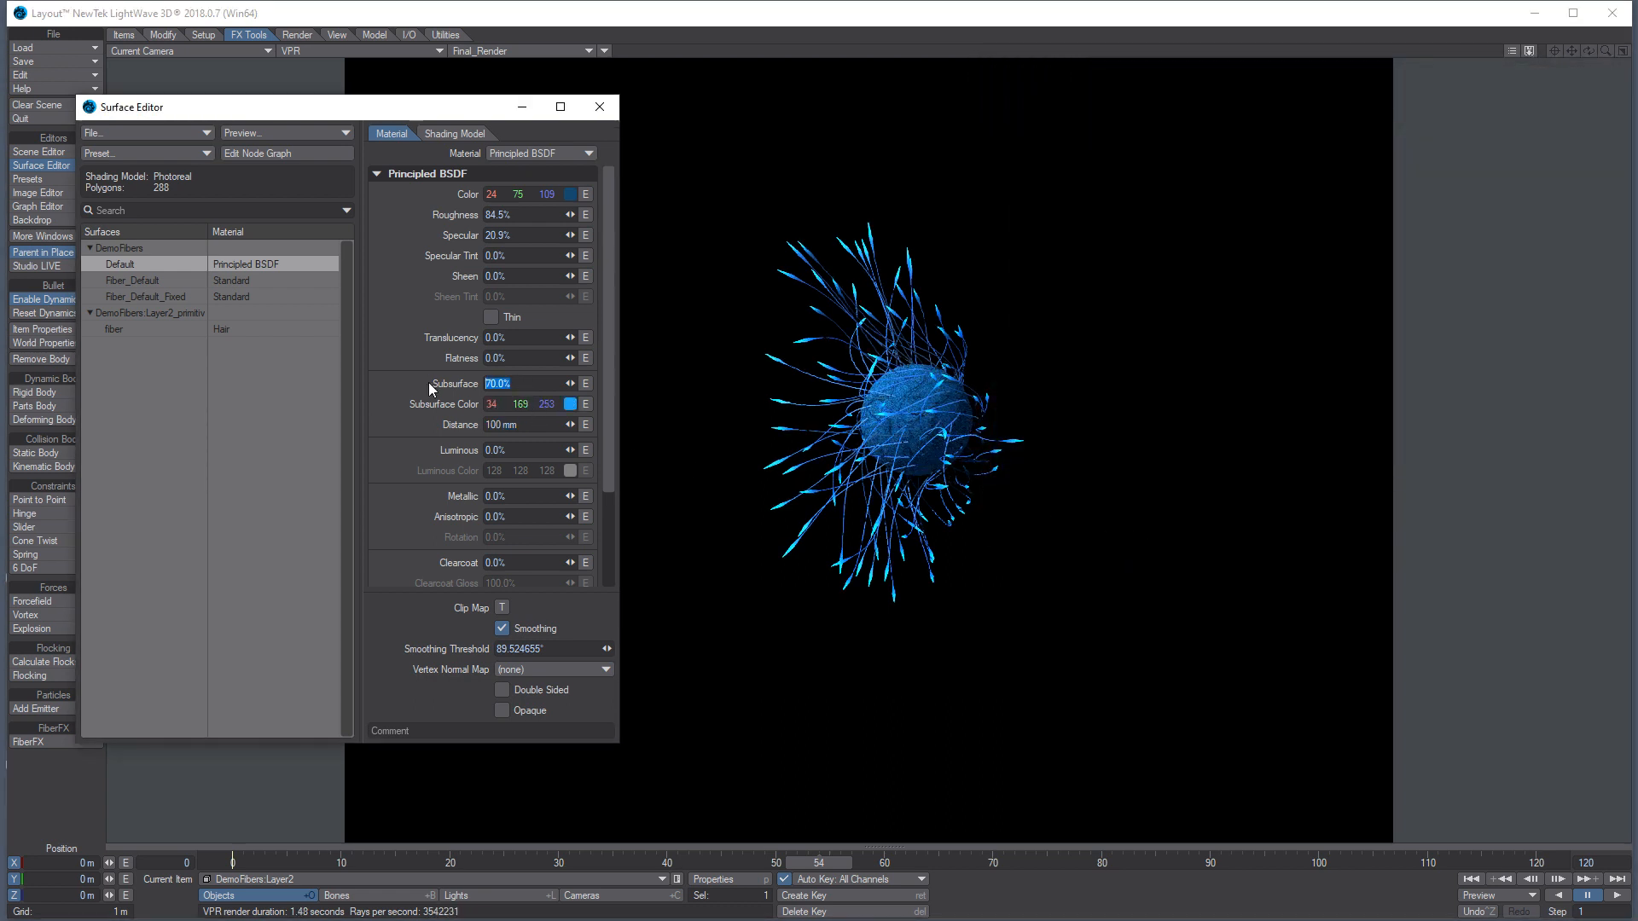
text(100)
key(Tab)
click(527, 383)
text(50)
key(Tab)
Close the Surface Editor, make the light ready for rotation, and show the scene from the Top in Front Face Wireframe
click(545, 896)
click(601, 109)
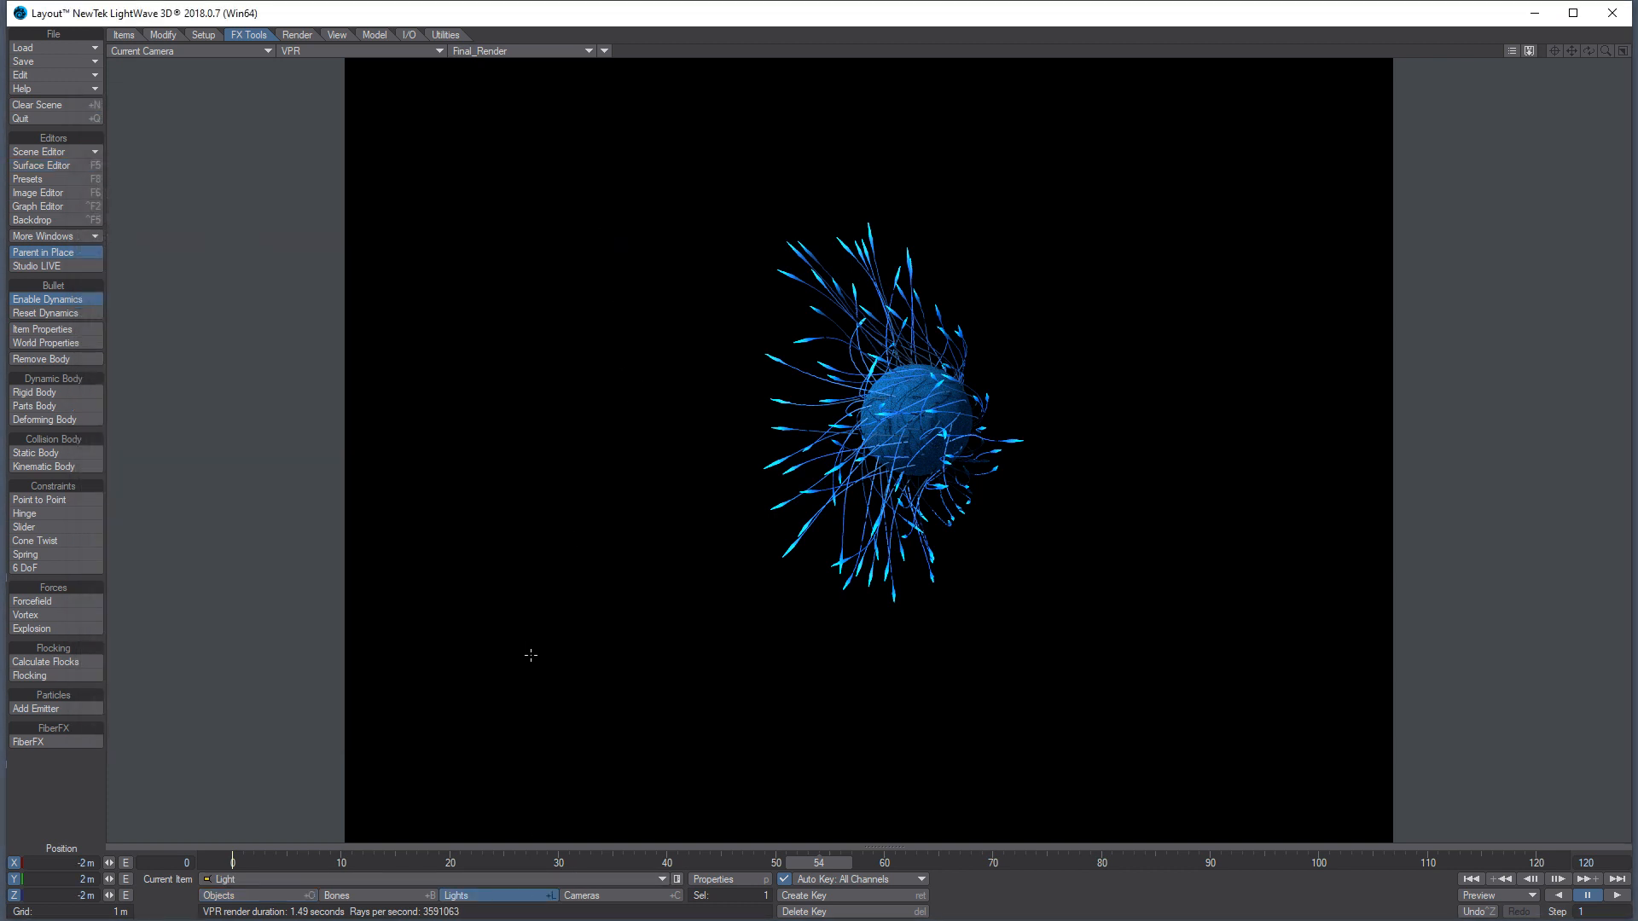
key(y)
click(358, 49)
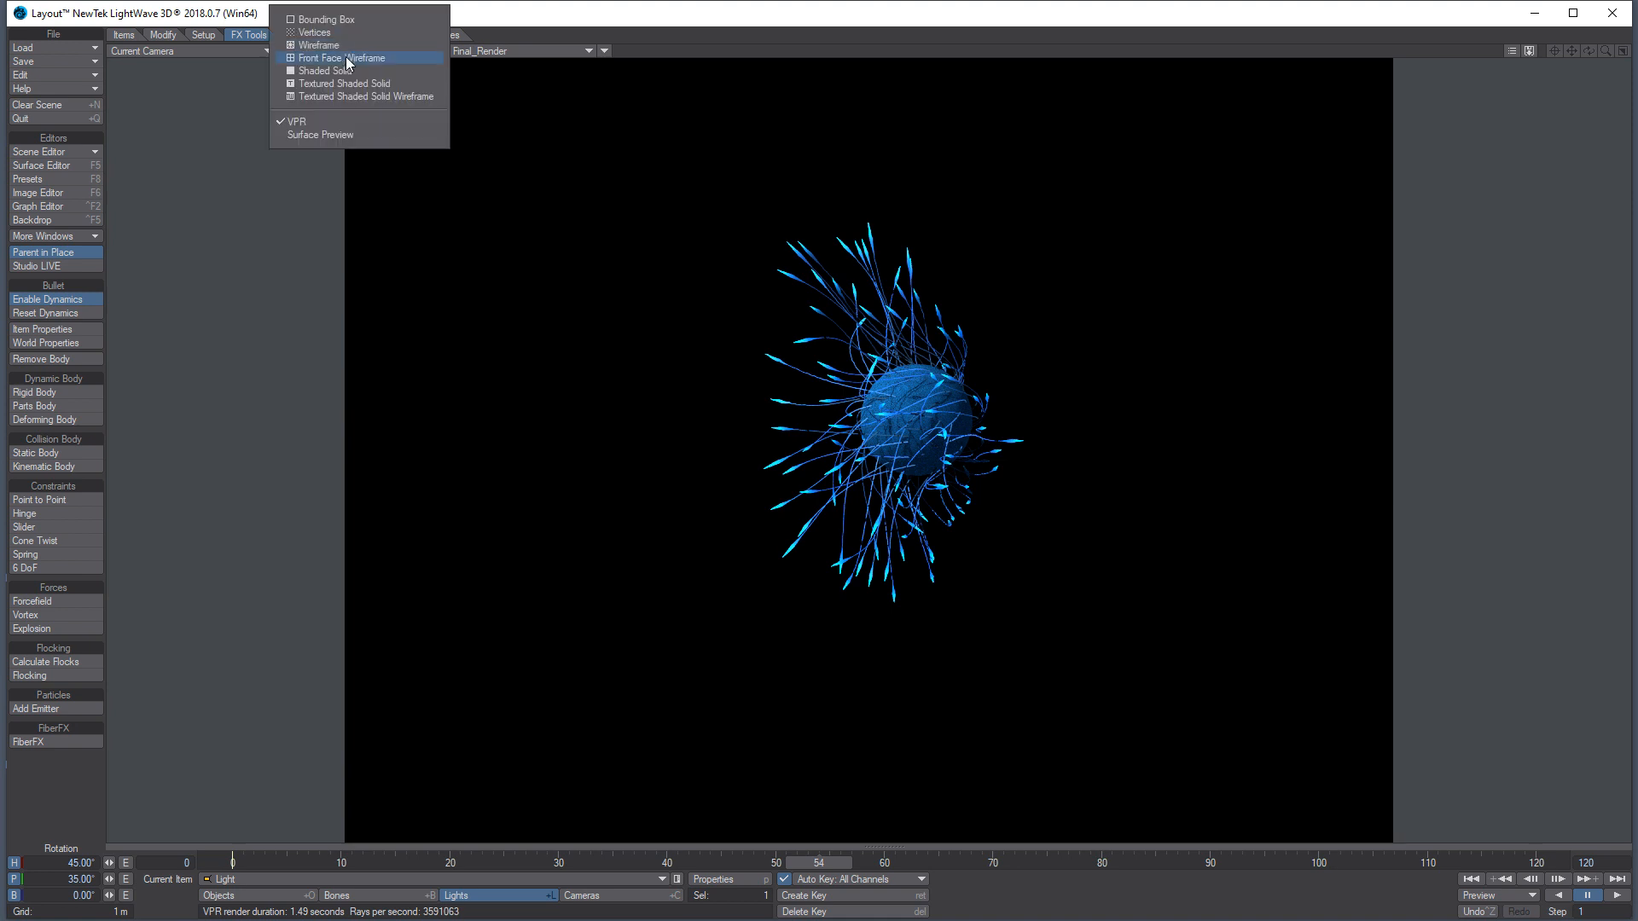
click(345, 56)
key(2)
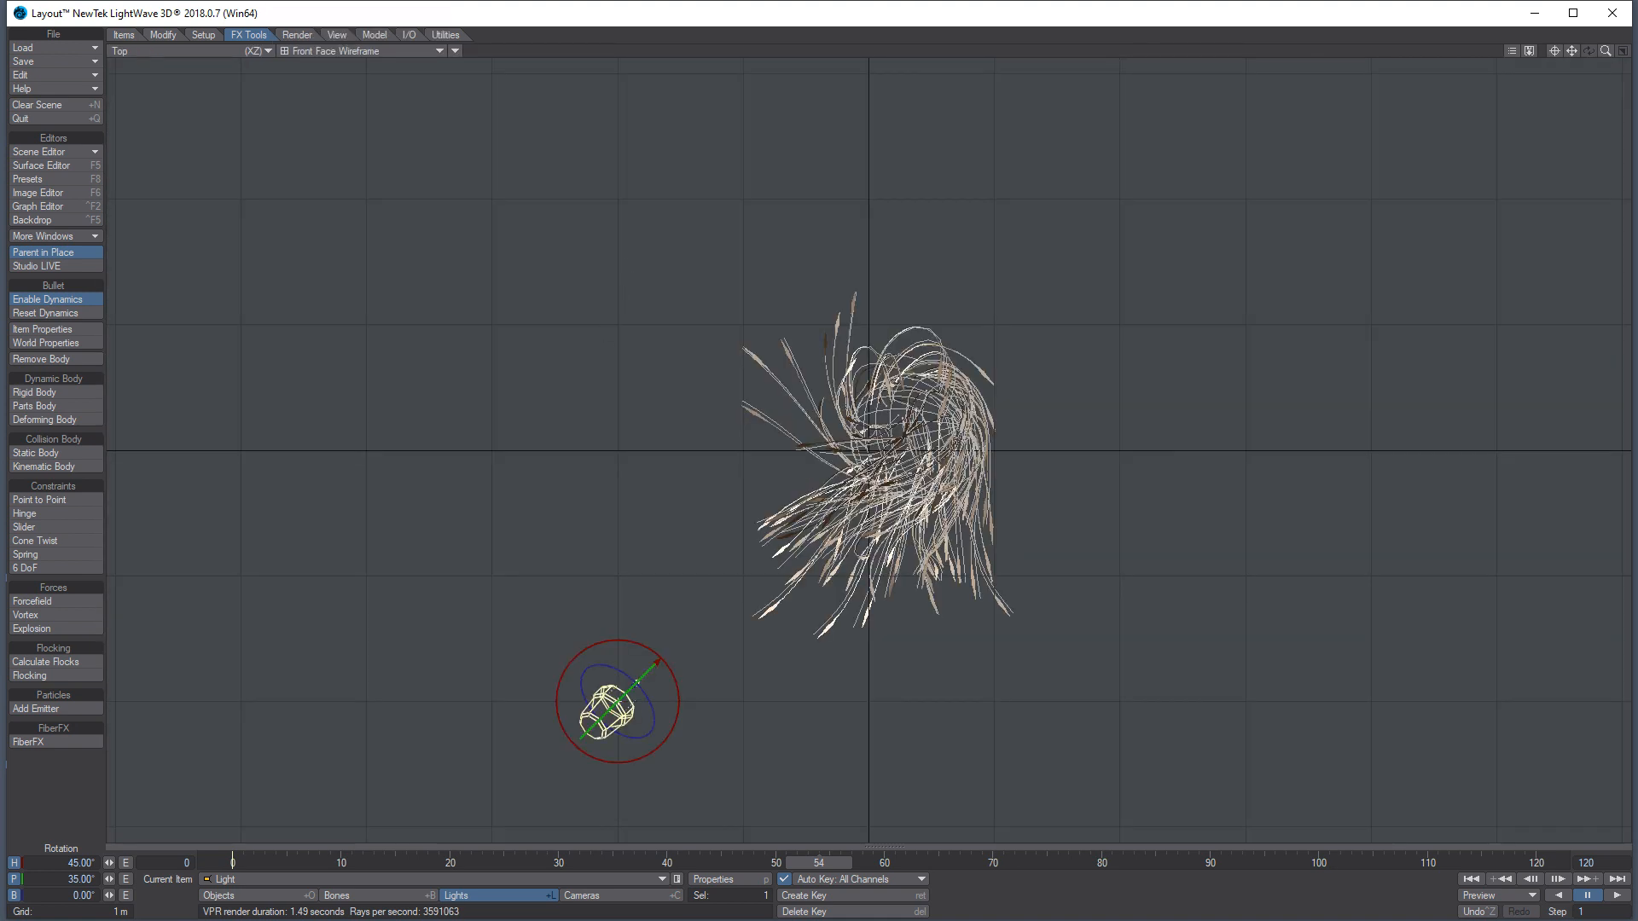
Rotate the light to a heading of about 134.9° at frame 0 in the Top view
scroll(637, 681, down, 8)
scroll(781, 530, up, 2)
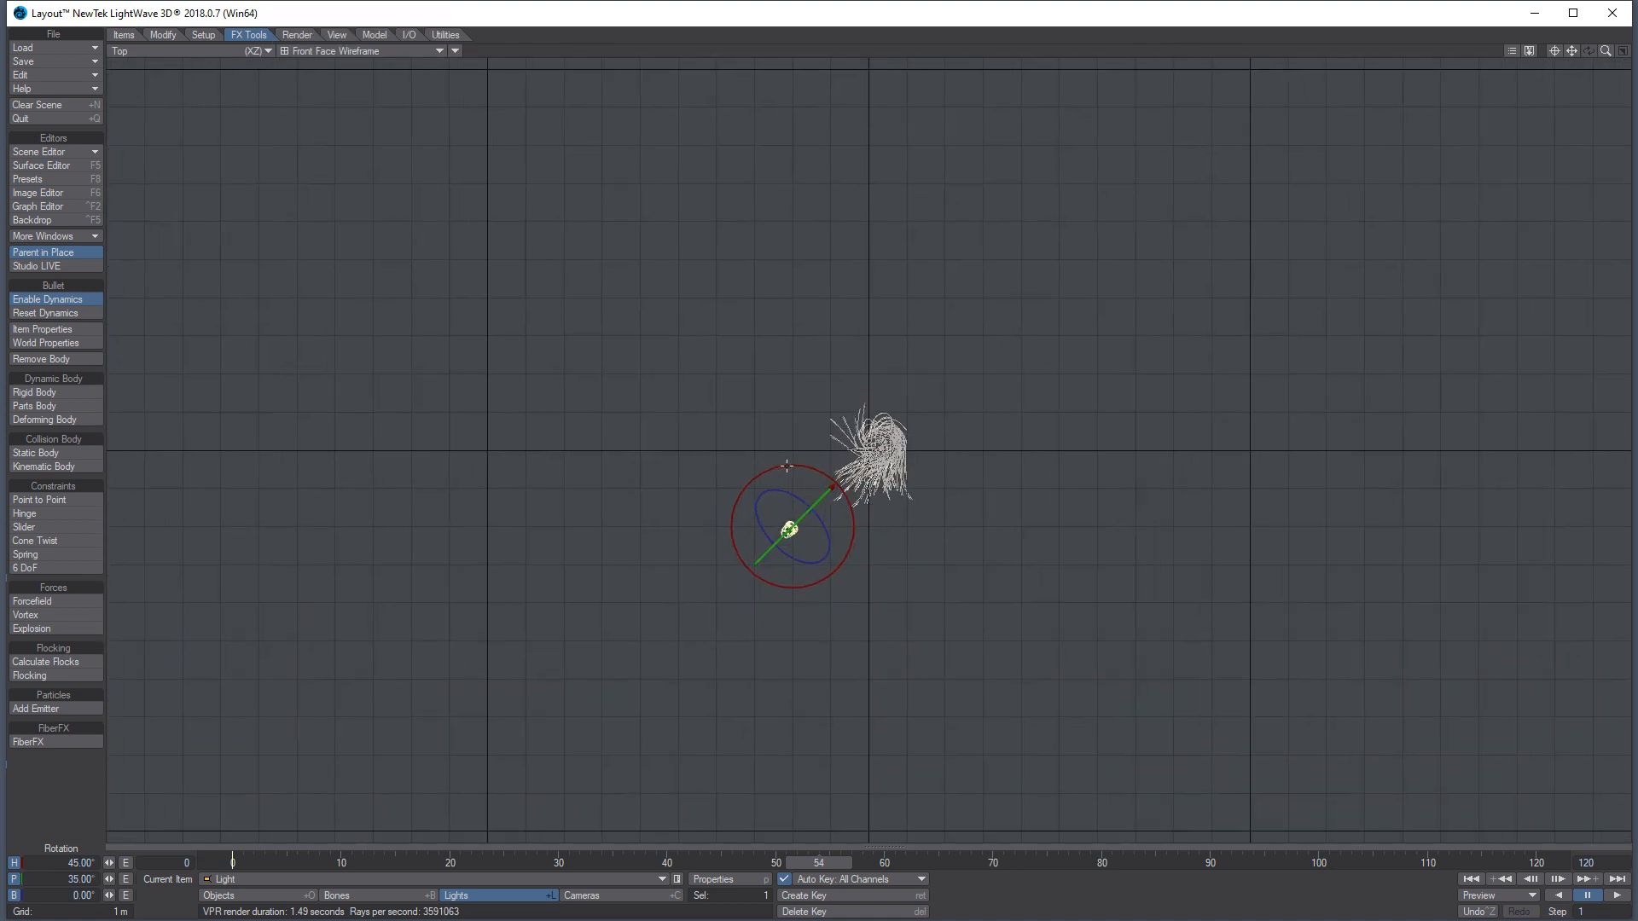
click(207, 865)
drag(835, 483, 837, 570)
scroll(837, 570, down, 5)
scroll(892, 576, up, 5)
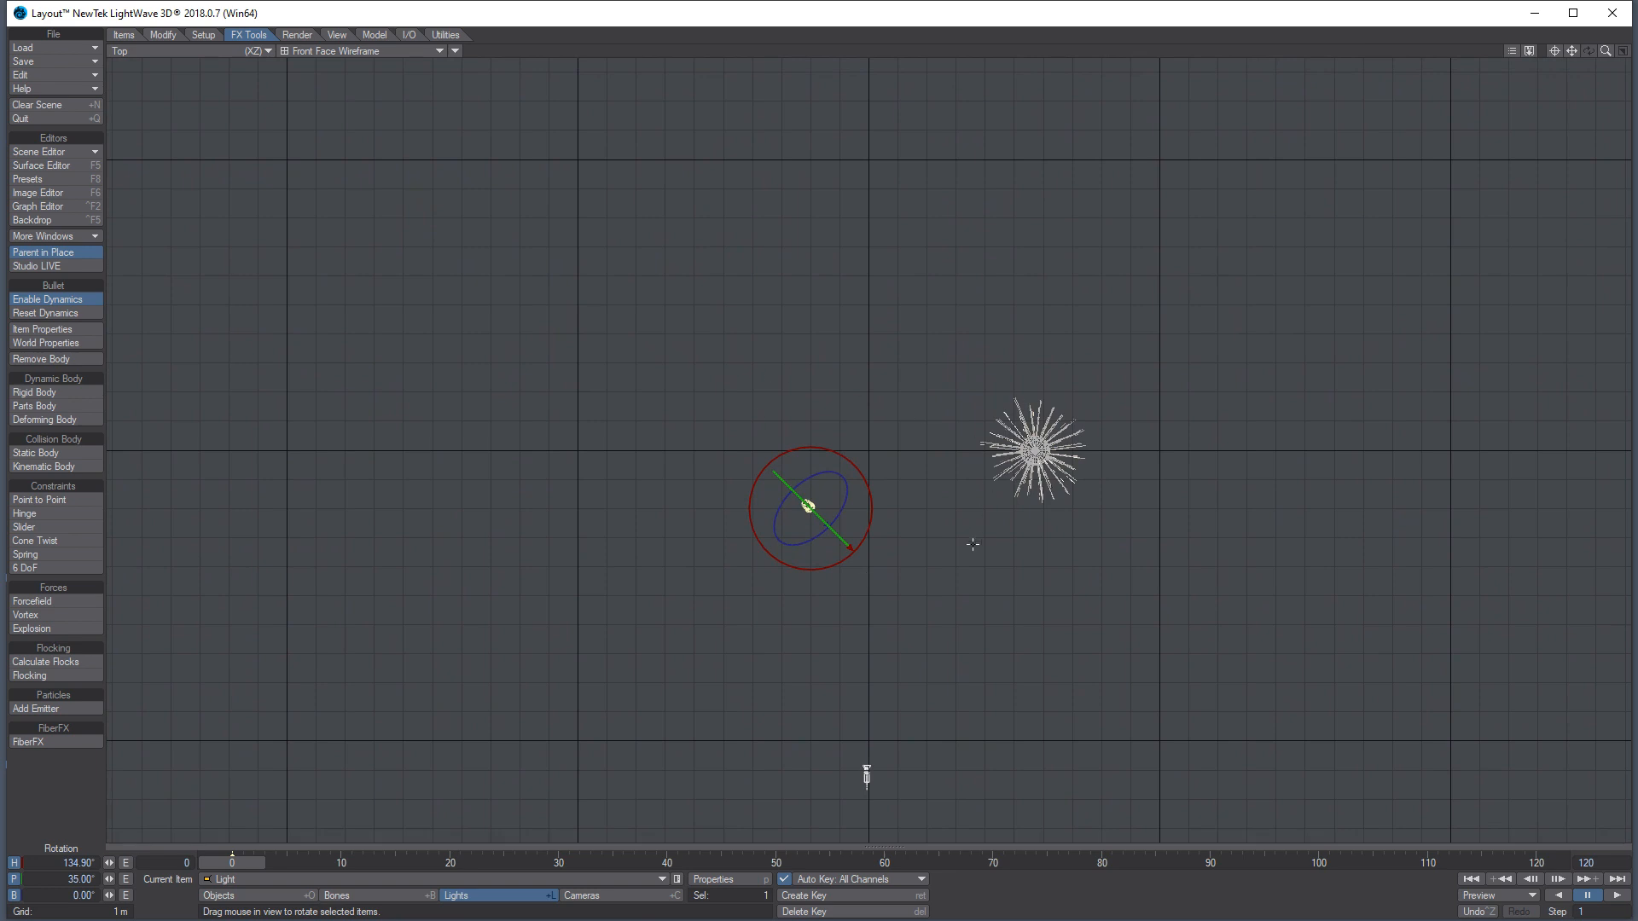
Return to the camera view at frame 57 and preview the relit scene with VPR
key(3)
key(6)
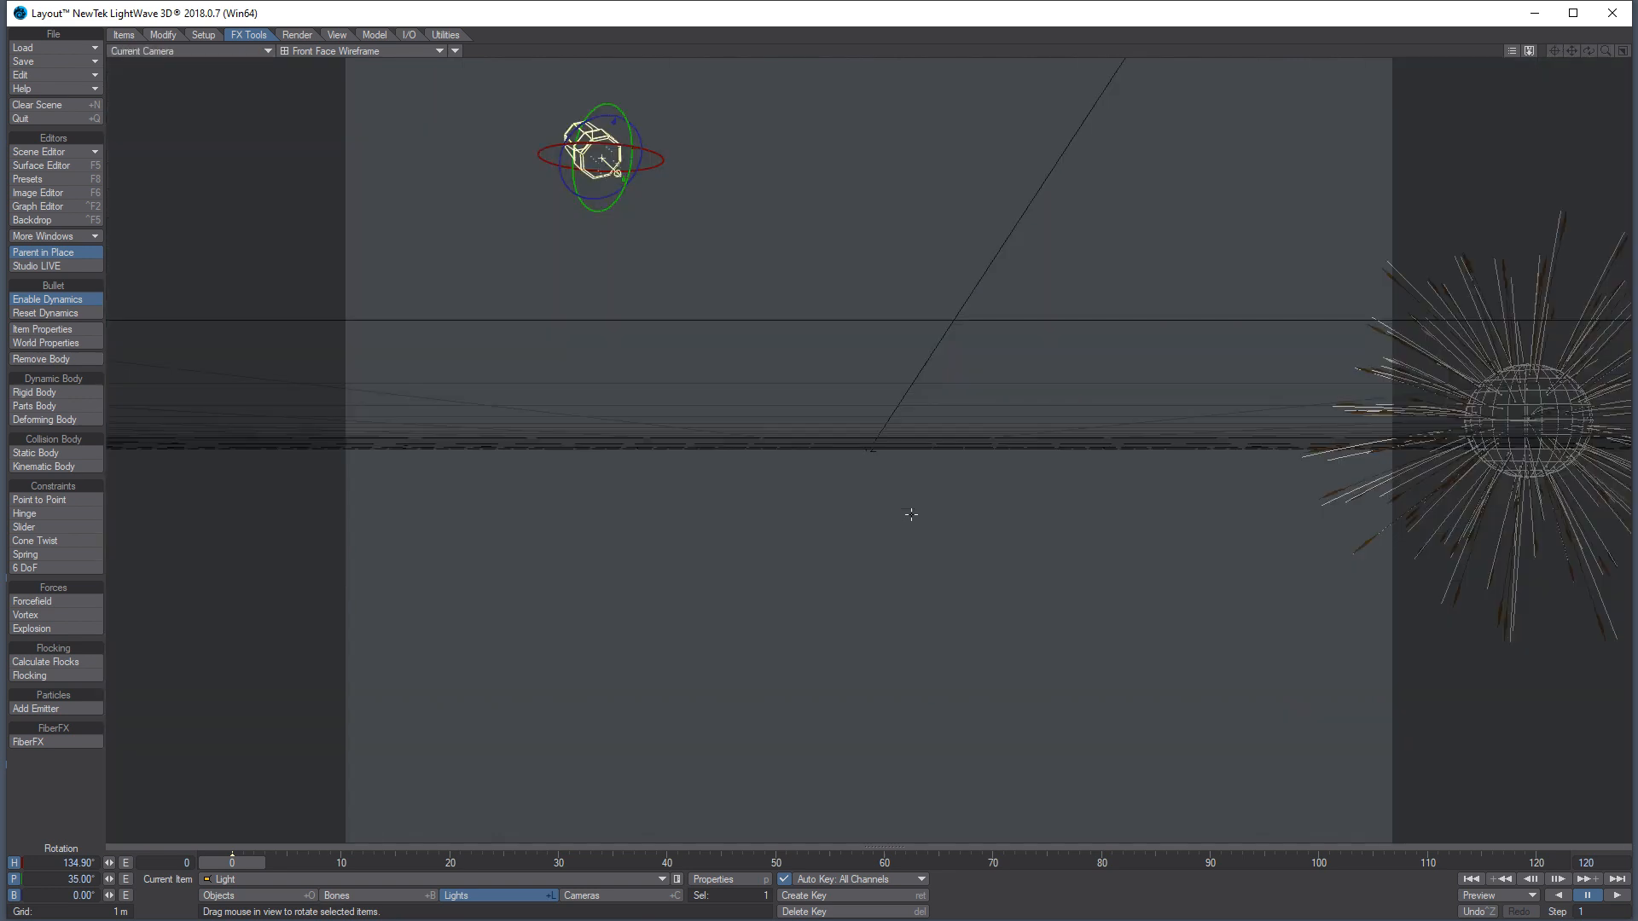
drag(238, 862, 856, 863)
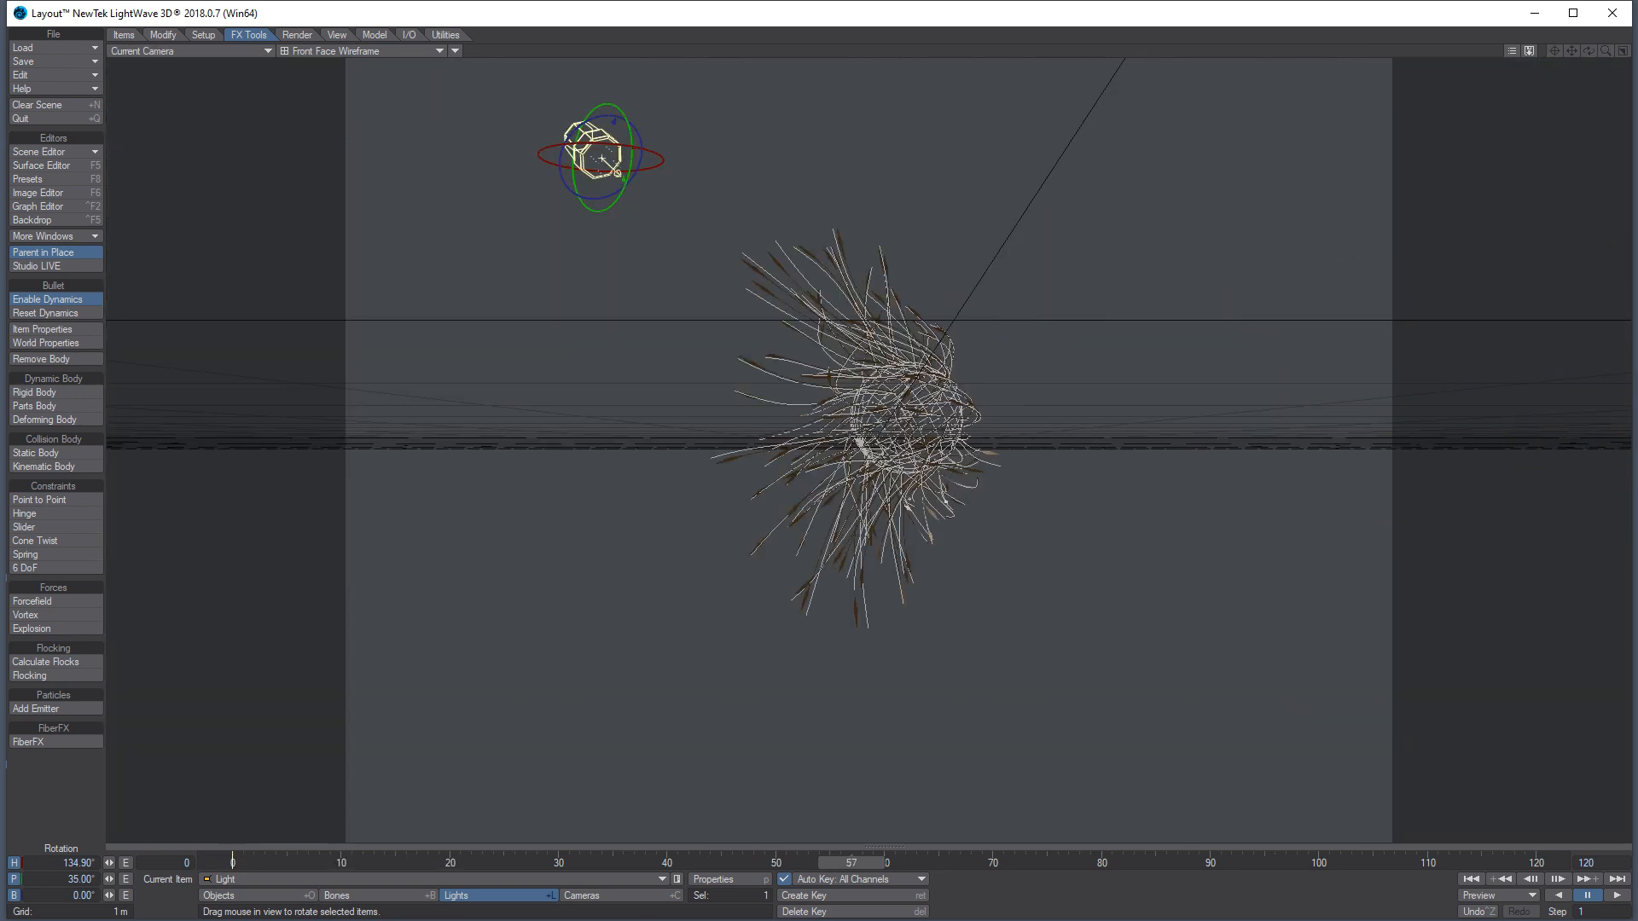
click(401, 52)
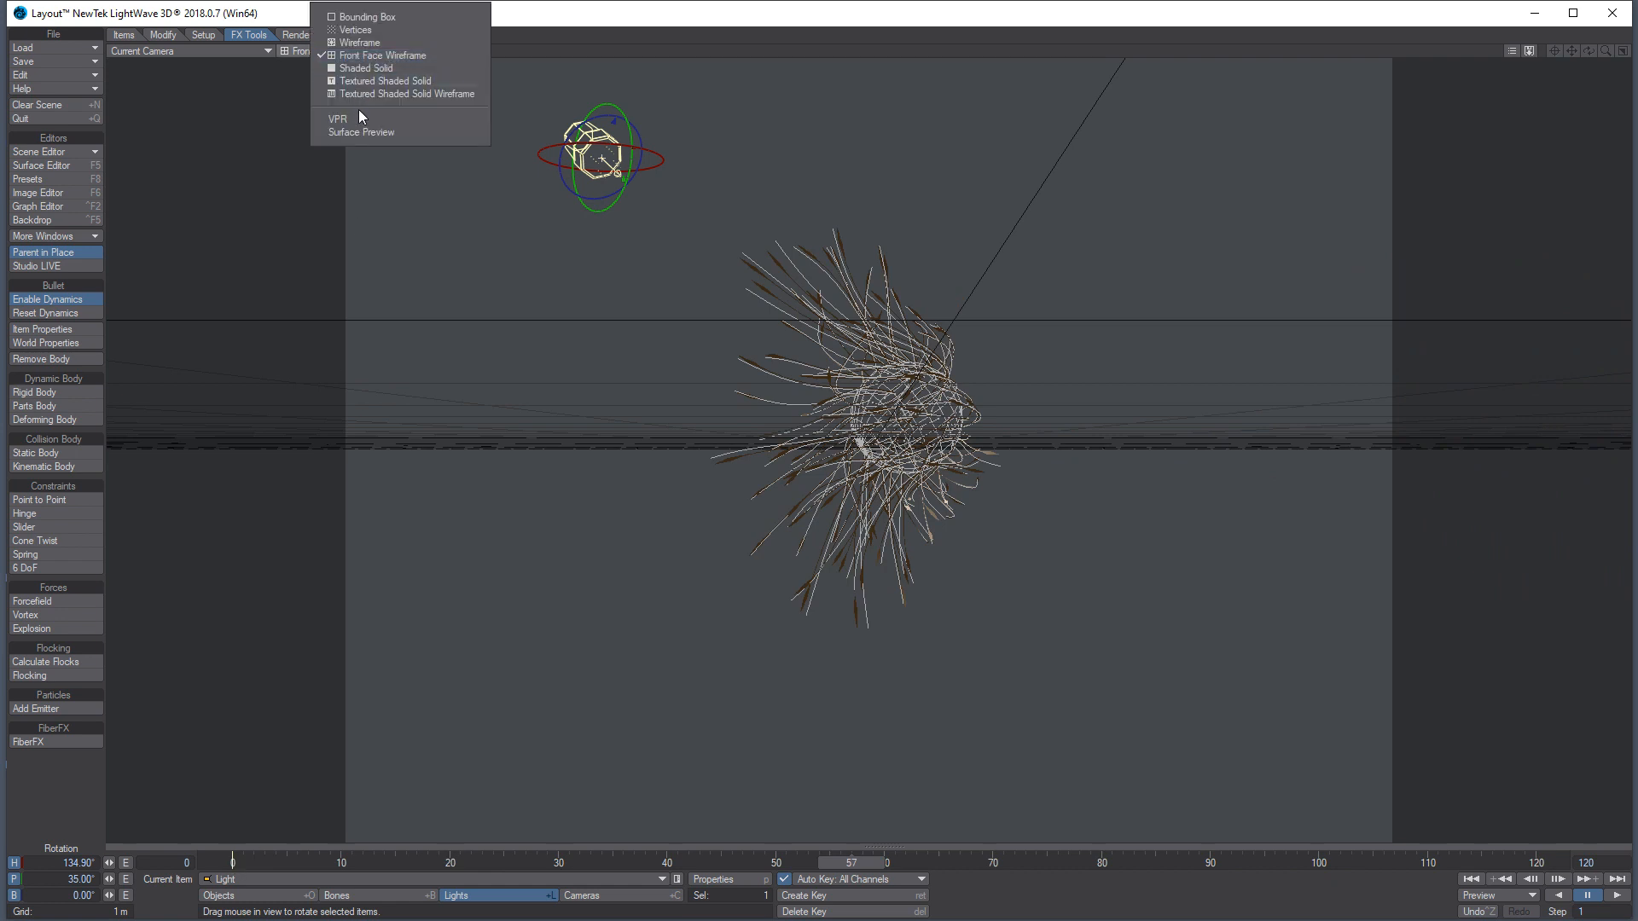
click(370, 118)
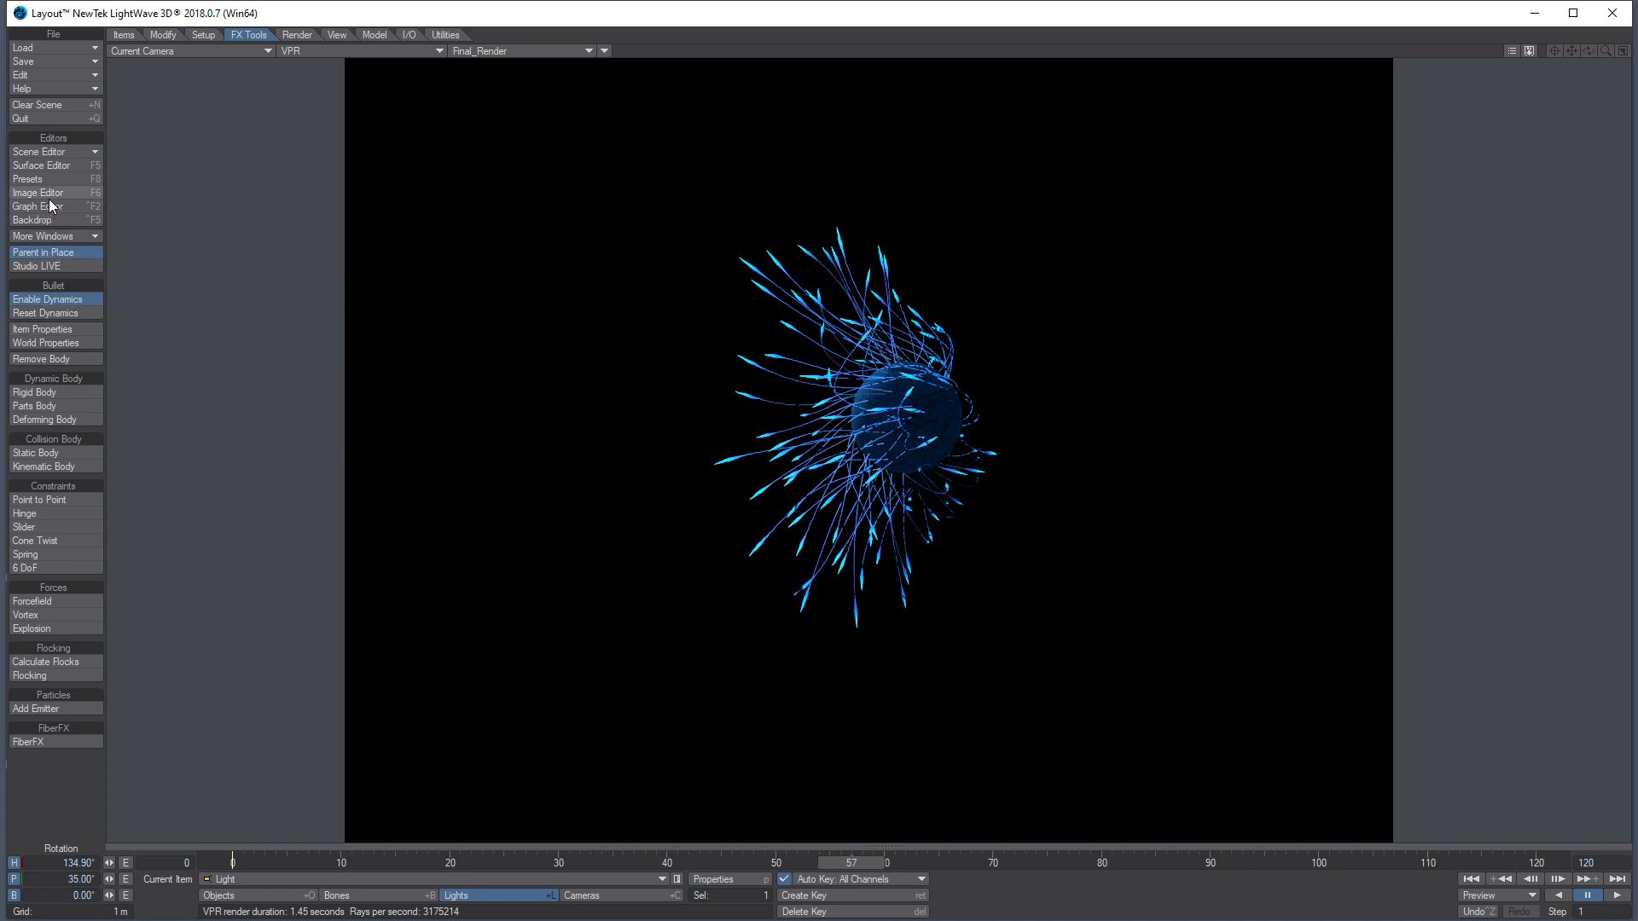
Open the Default surface's node graph and spread out the Input, Principled BSDF and Surface nodes
click(68, 168)
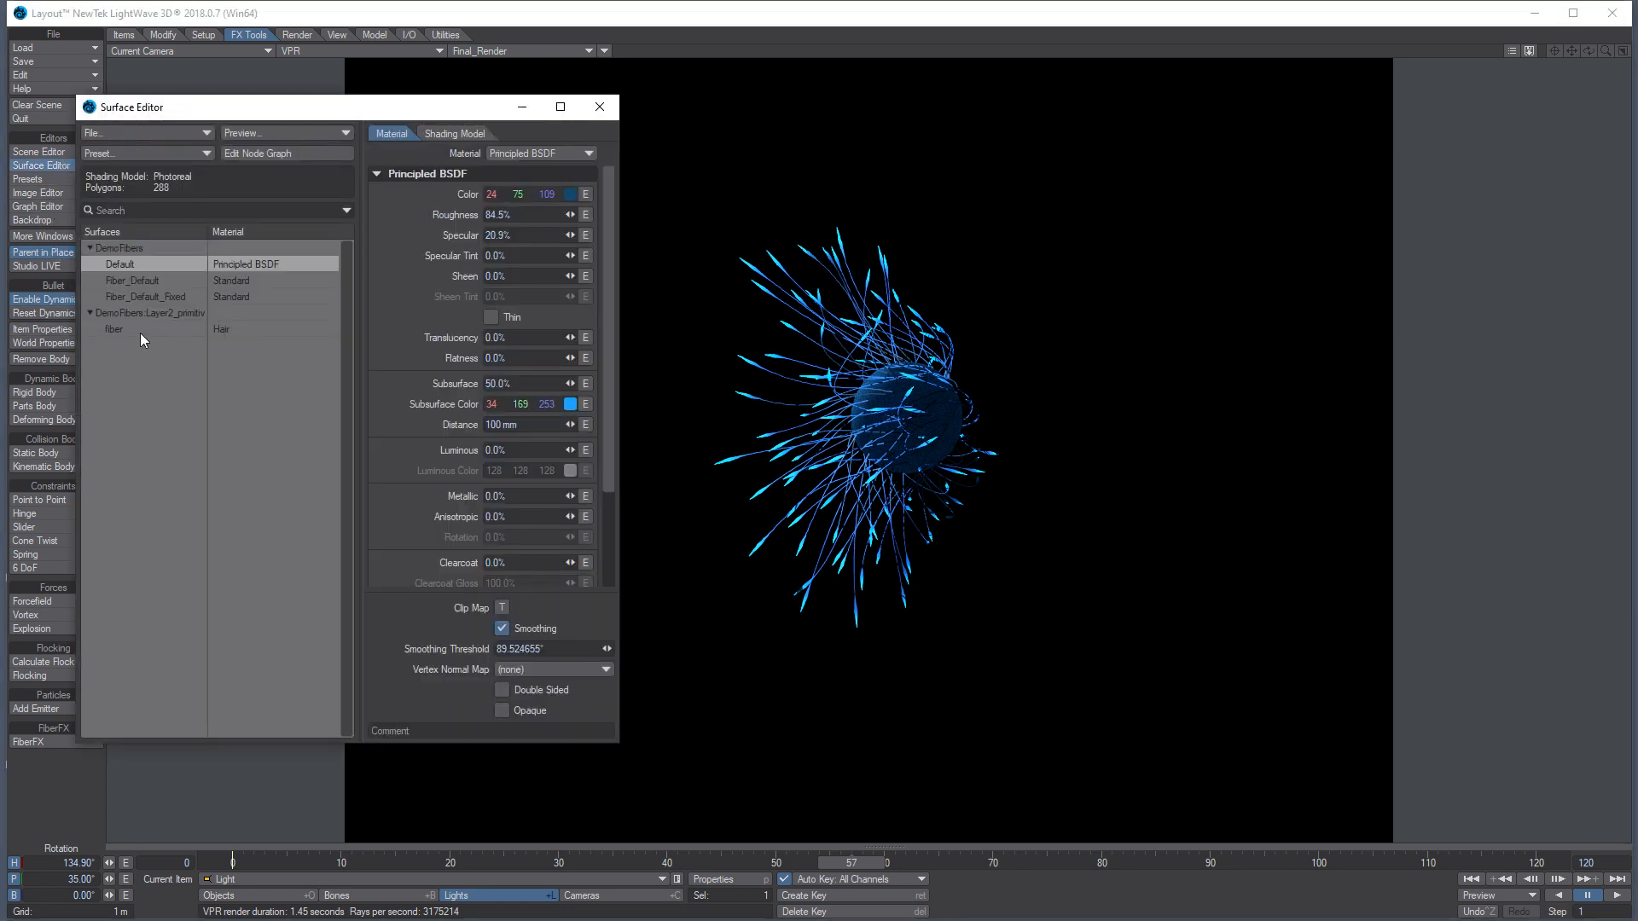
double_click(131, 266)
drag(272, 431, 364, 514)
drag(227, 340, 1186, 517)
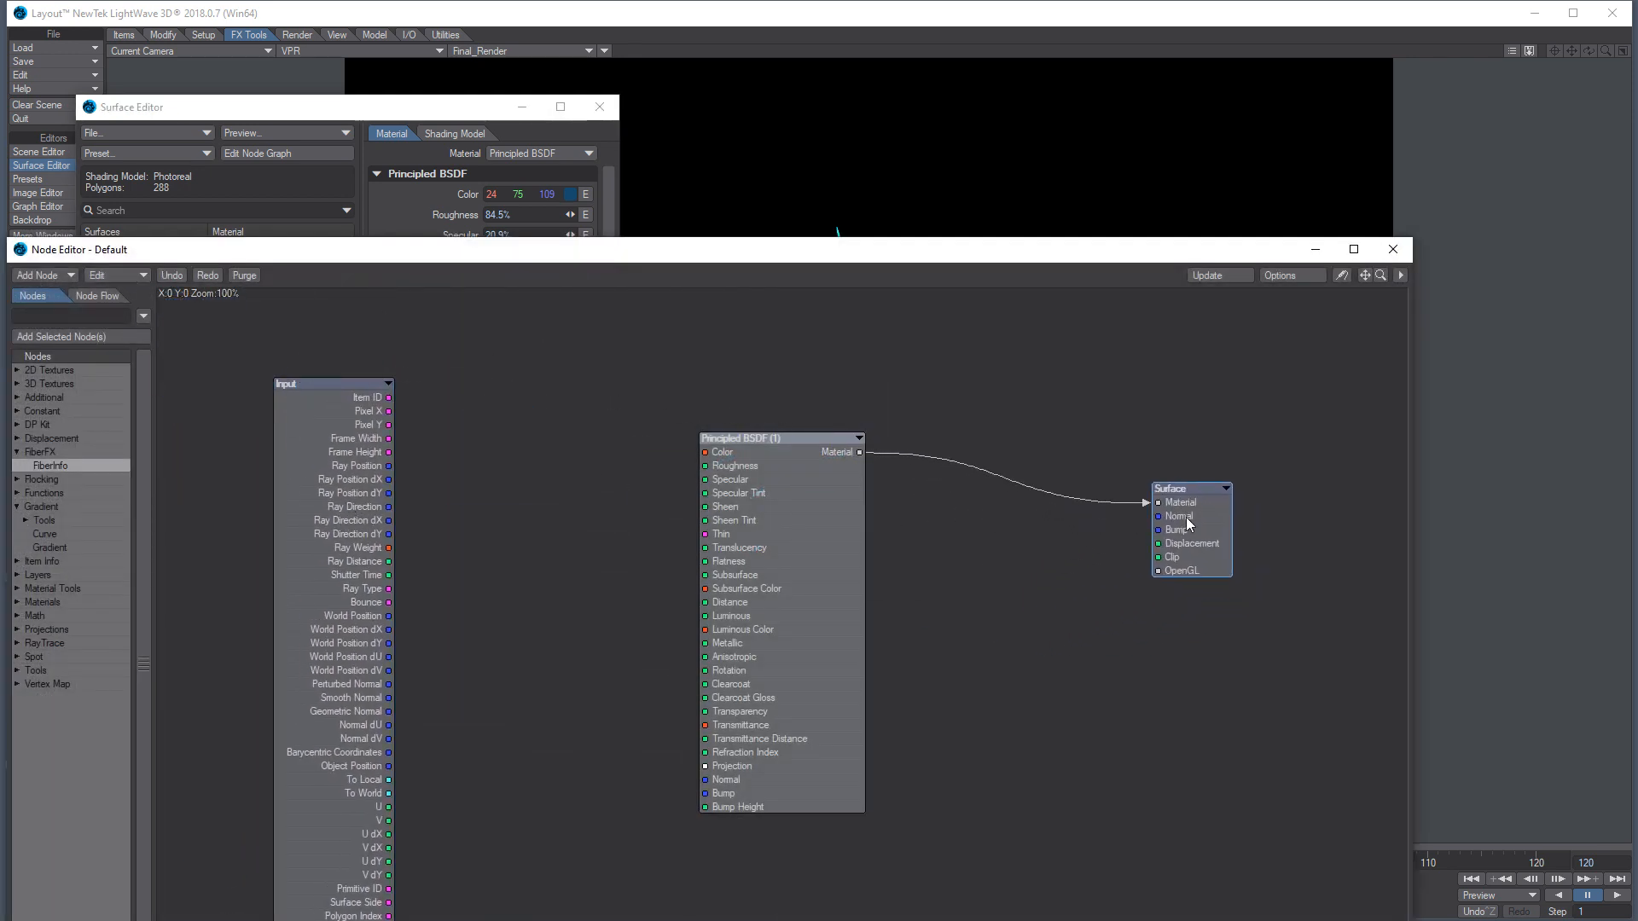
mouse_move(744, 583)
mouse_down()
mouse_move(939, 607)
mouse_move(723, 594)
mouse_up()
key(Delete)
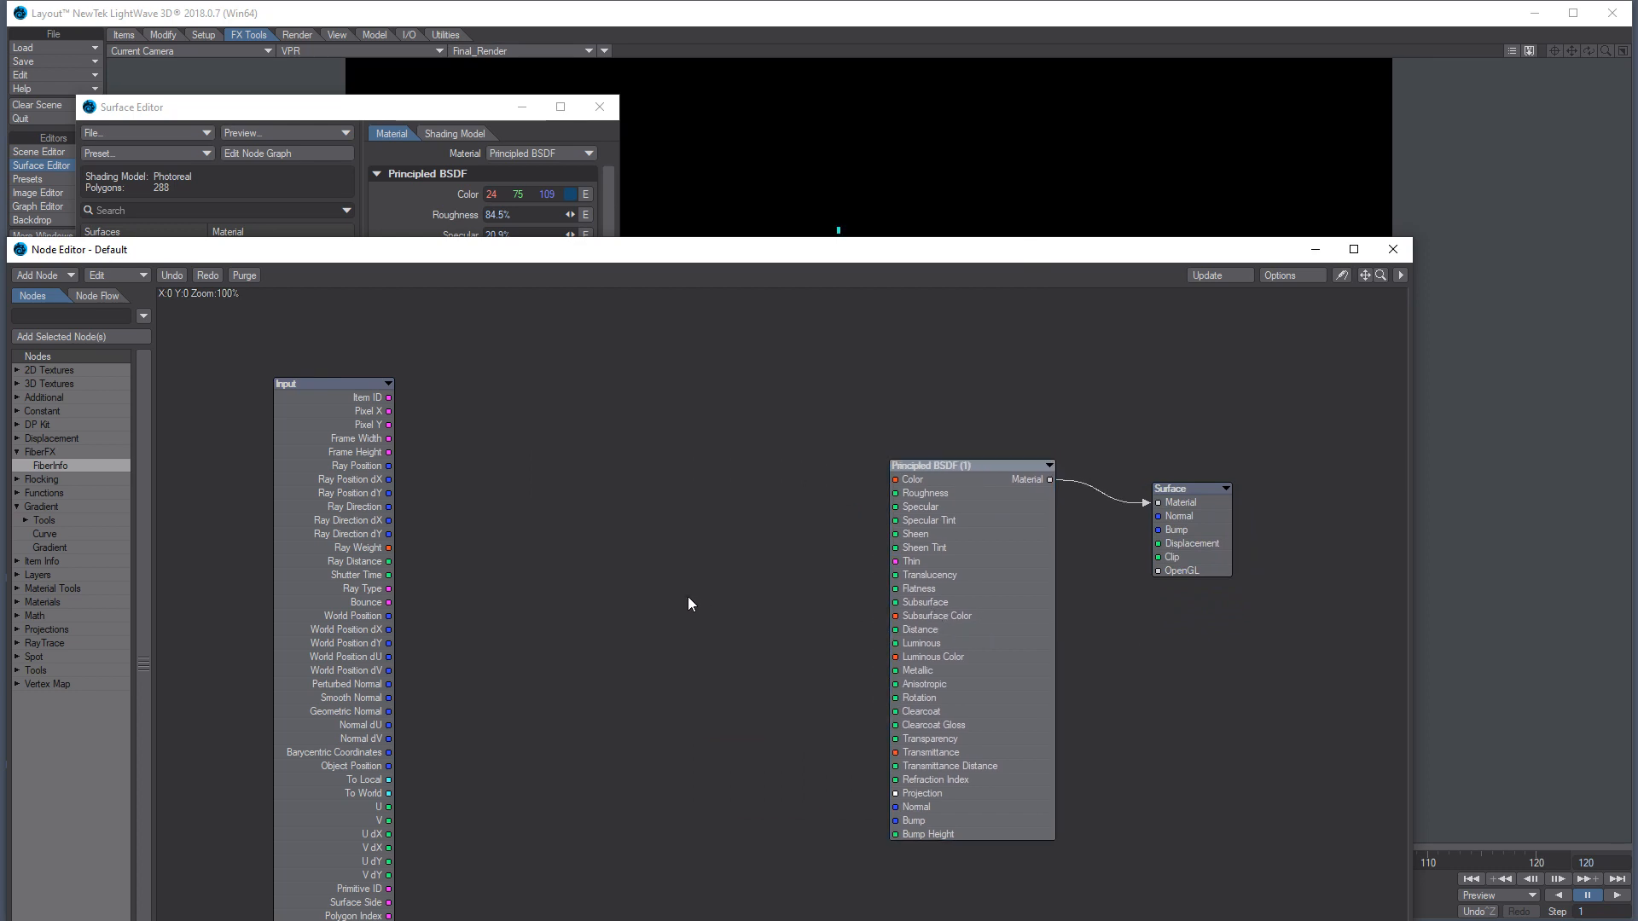
drag(334, 435, 323, 401)
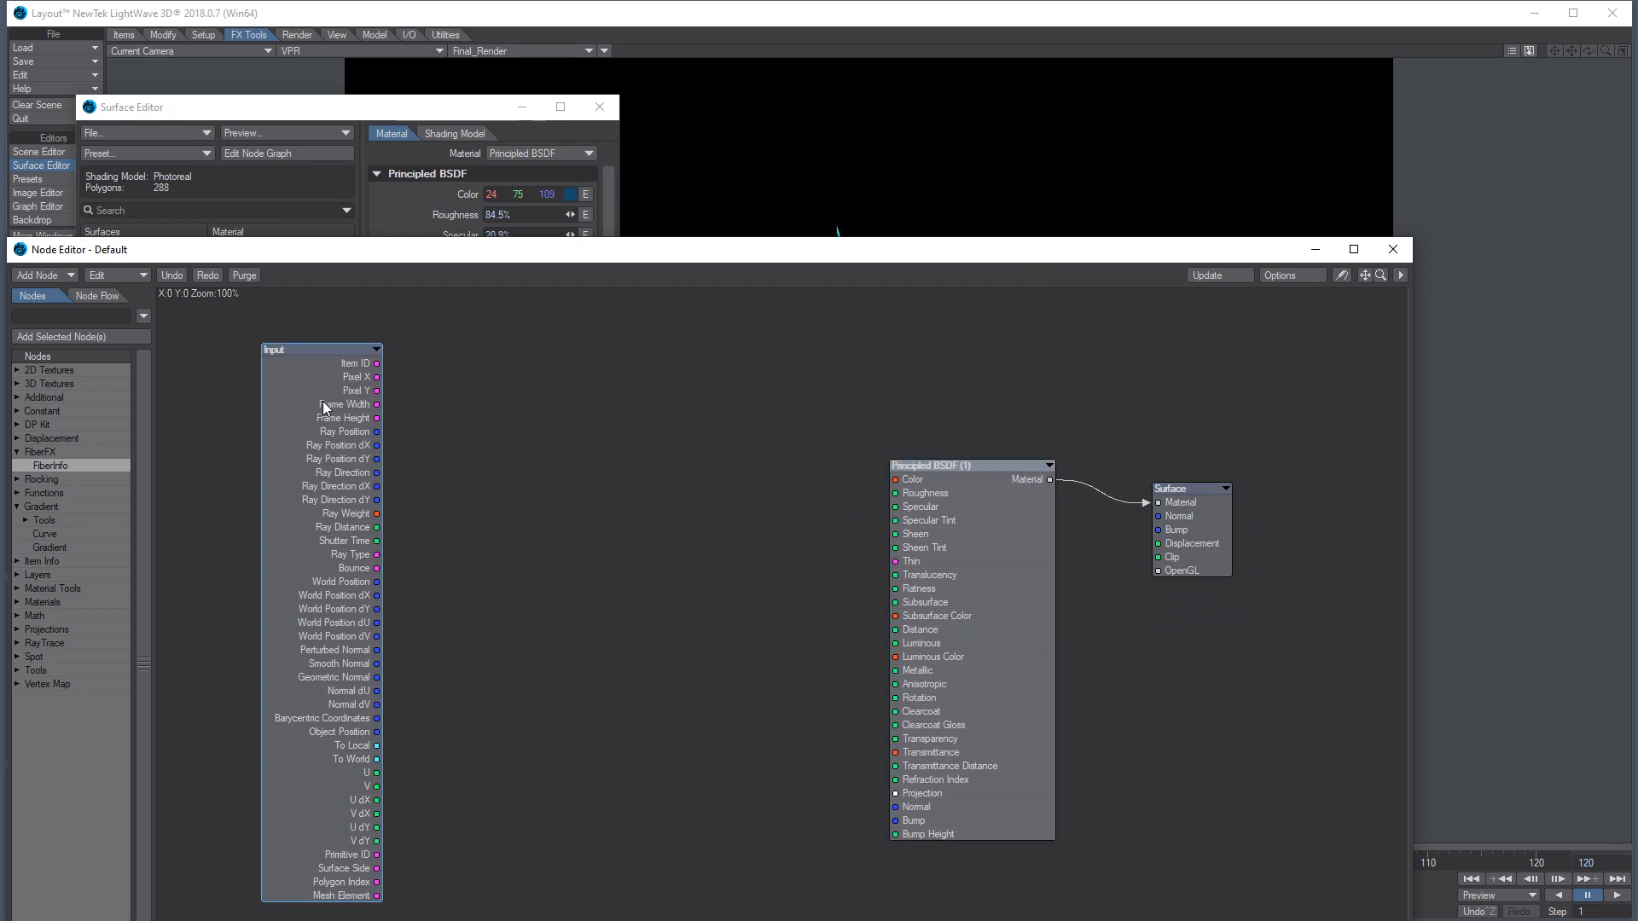
Add a Gradient node and connect its Alpha output to Principled BSDF's Luminous input
double_click(43, 547)
drag(802, 620, 732, 571)
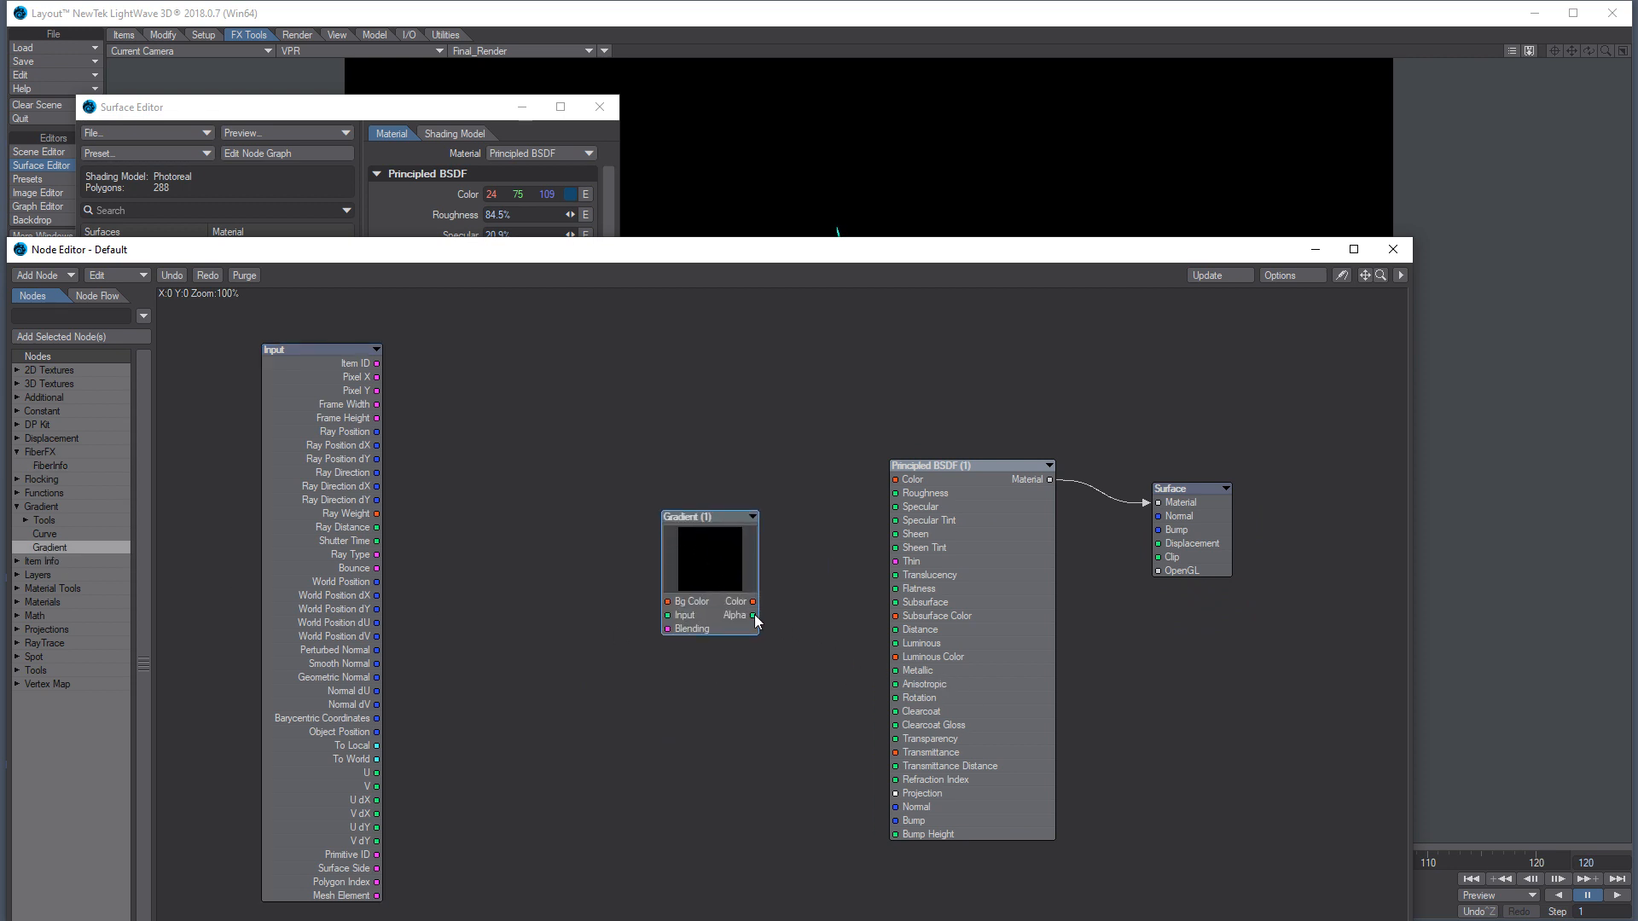
drag(754, 615, 884, 643)
Set the new gradient's Input to Incidence and add a second key near its end at position 0.9965
double_click(736, 570)
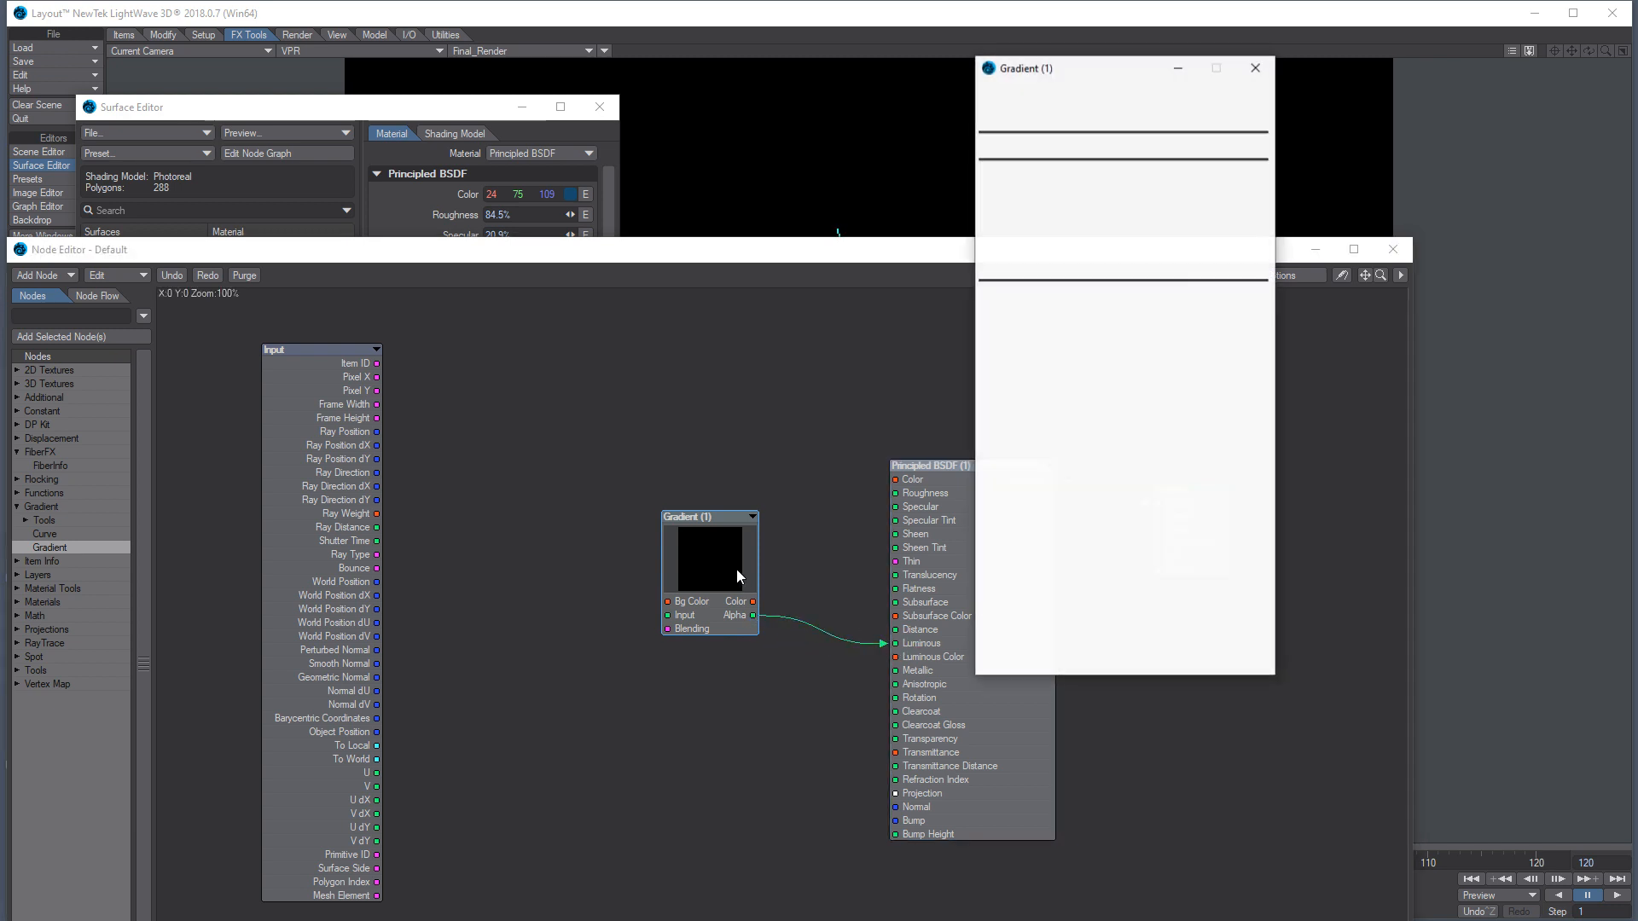
click(1182, 145)
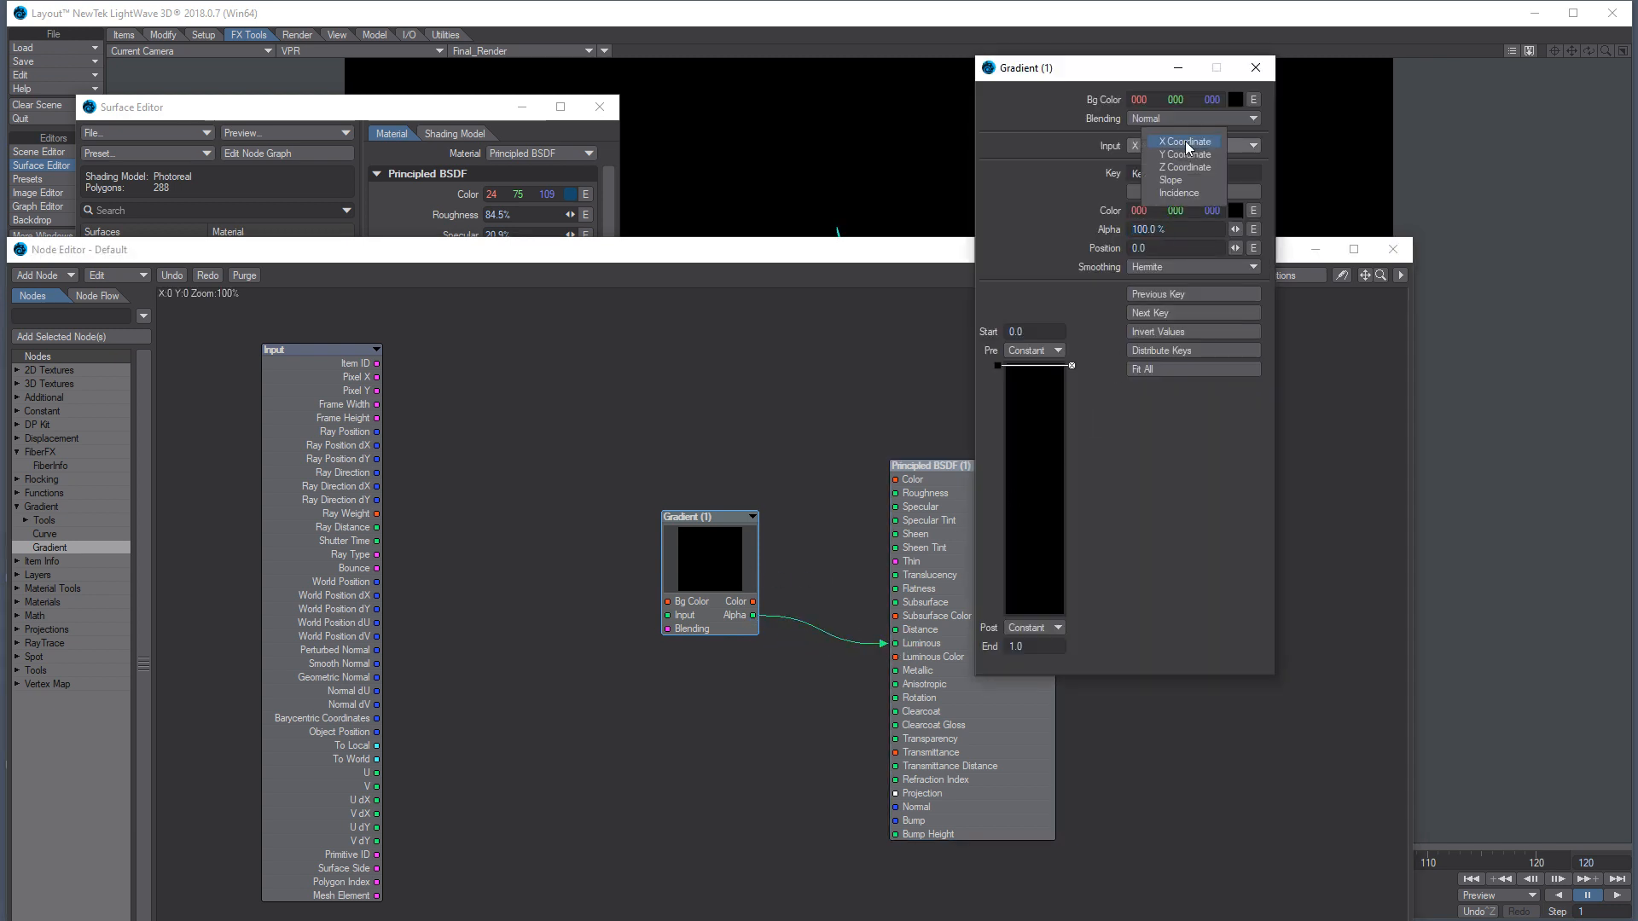
click(1180, 192)
click(1029, 611)
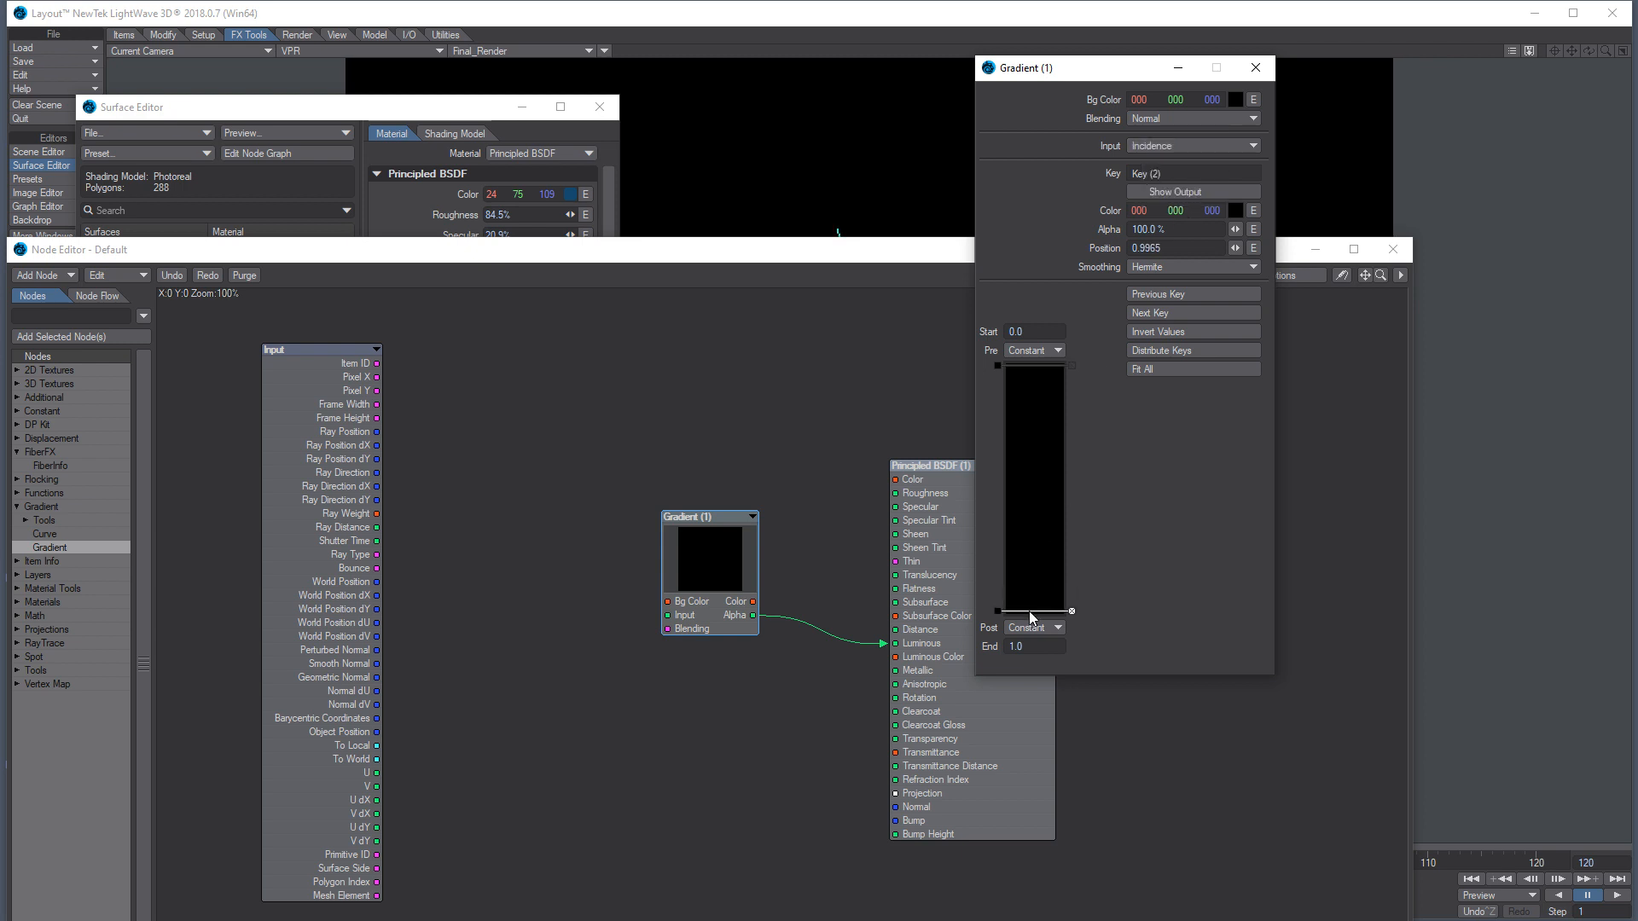
Color the gradient's end key gray (170, 170, 170) and move the node editor to uncover the VPR view
click(1236, 210)
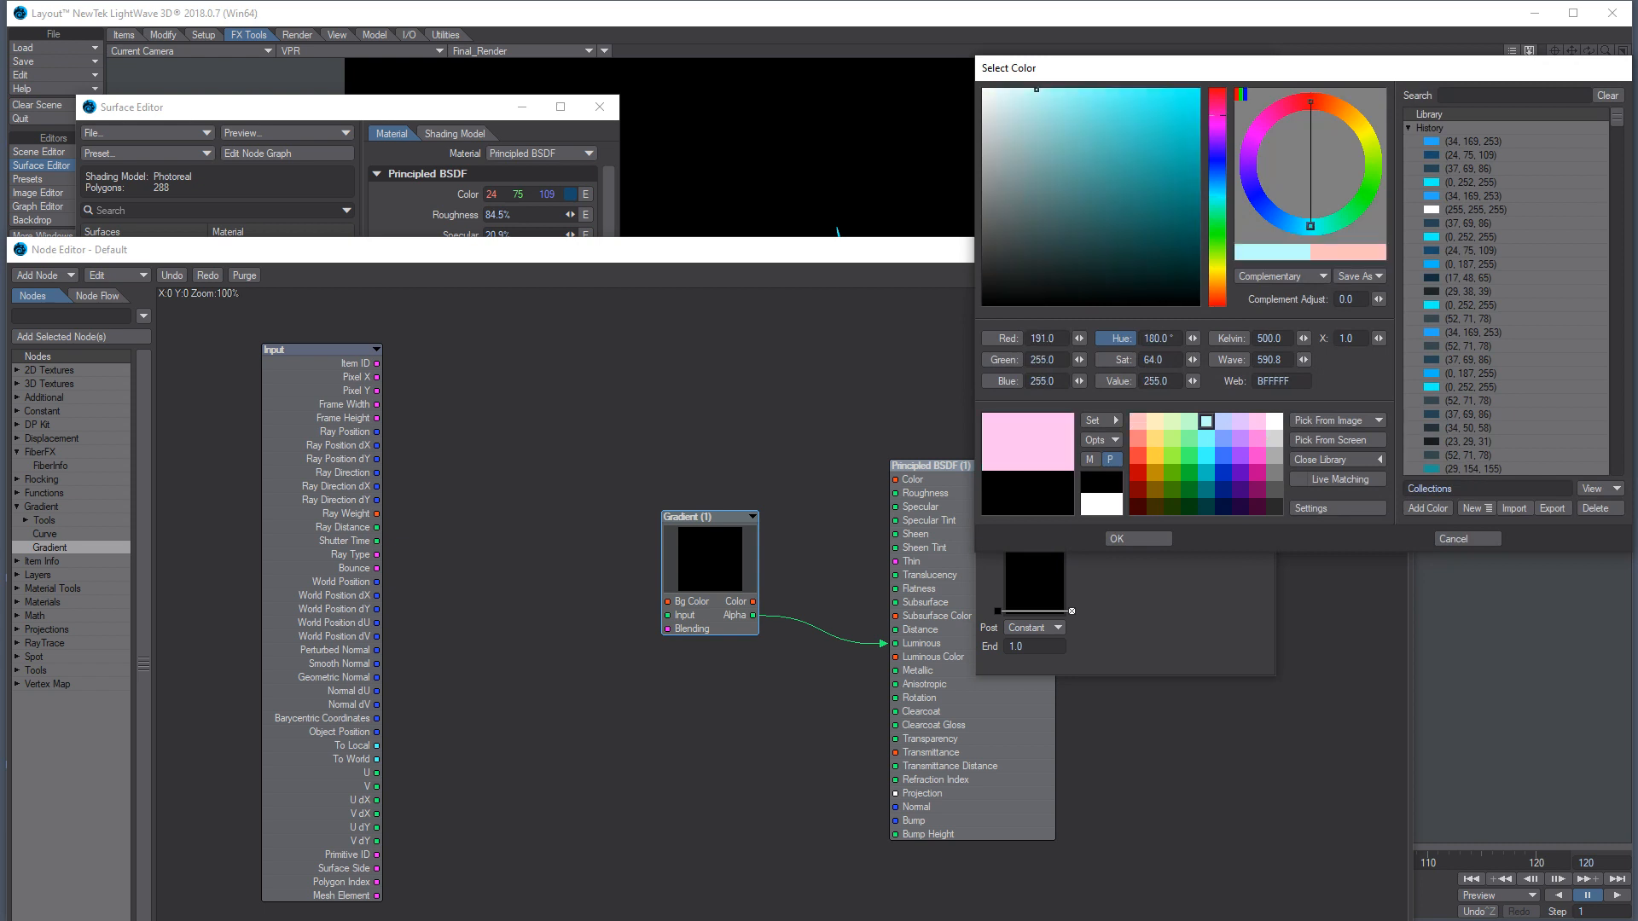
click(1275, 439)
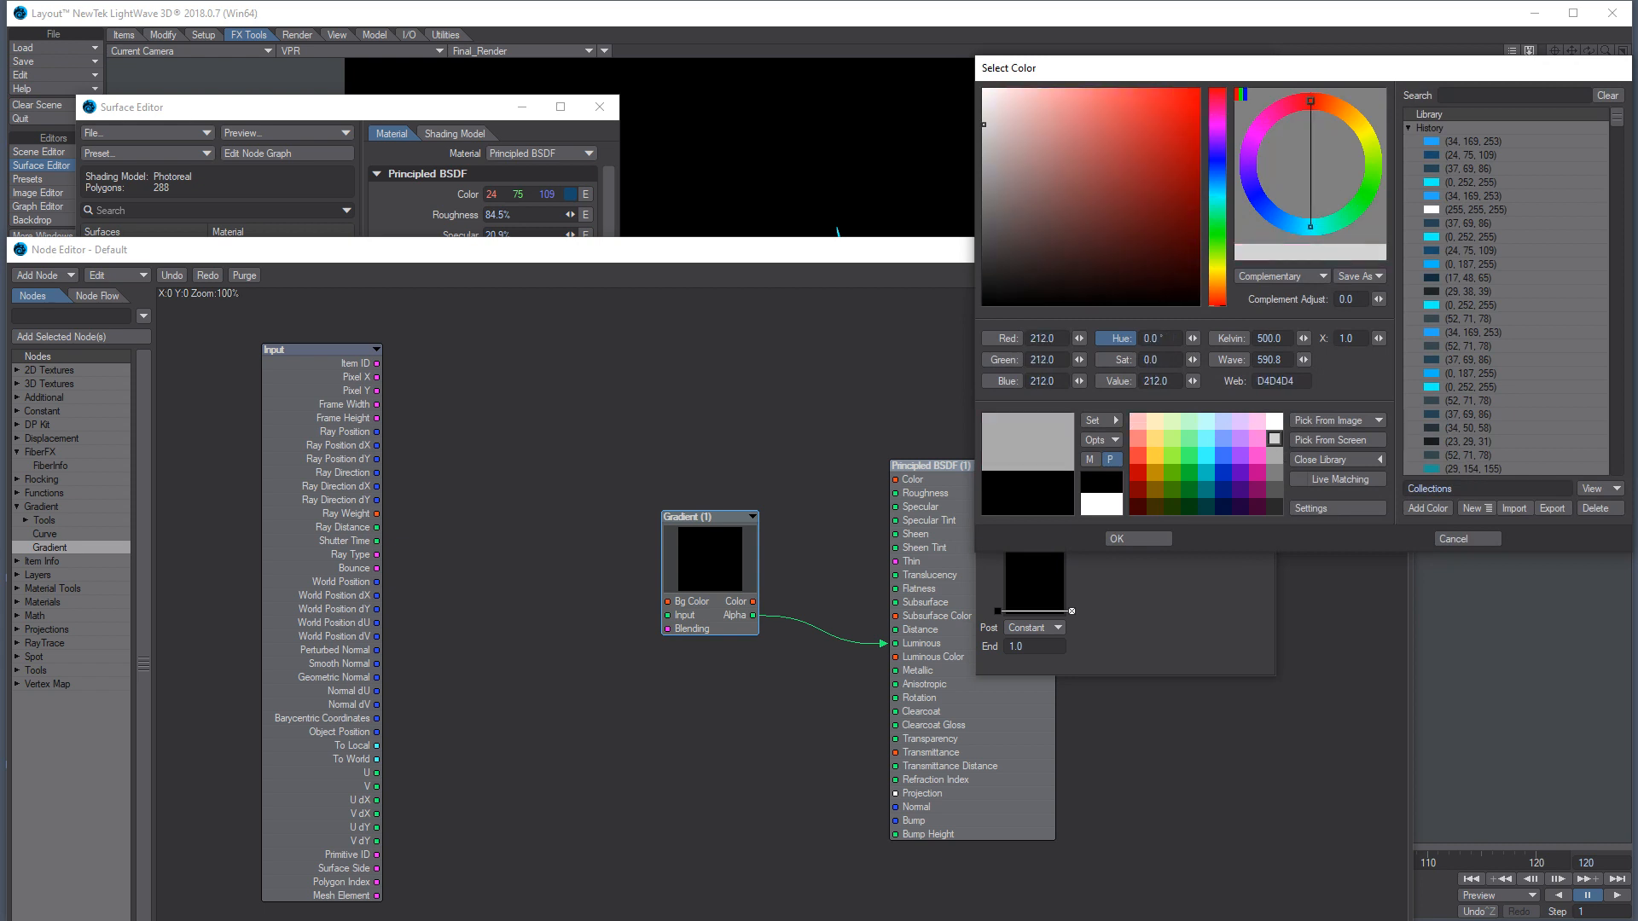
click(1135, 539)
drag(861, 263, 717, 433)
click(1106, 342)
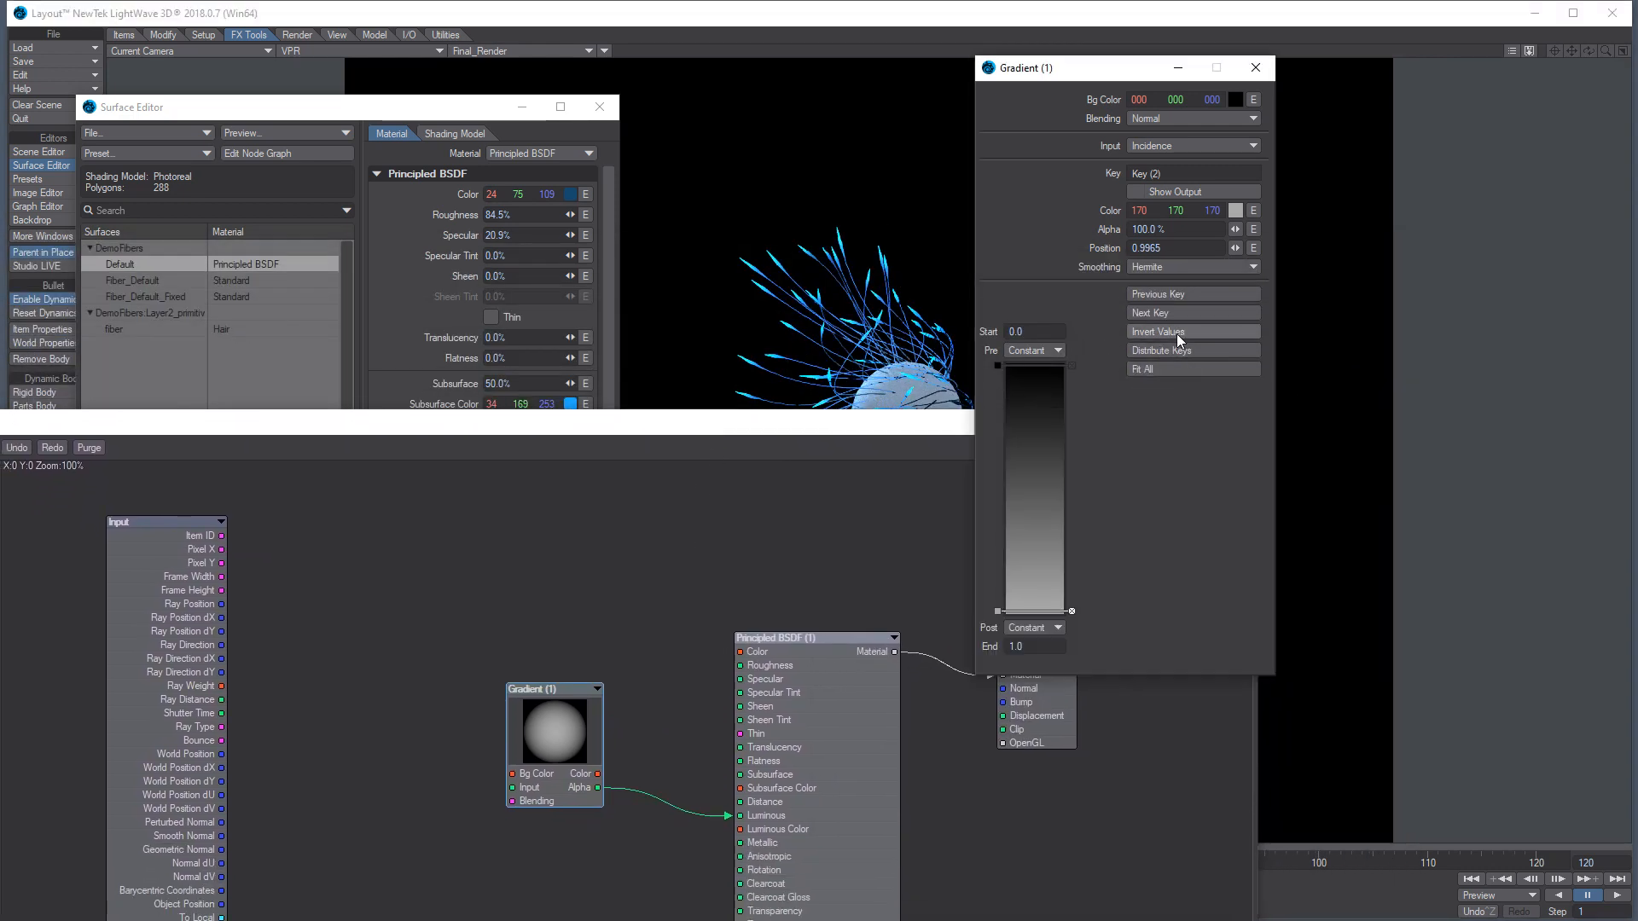
Invert the luminosity gradient's values and move its black key to position 0.3495
click(1195, 333)
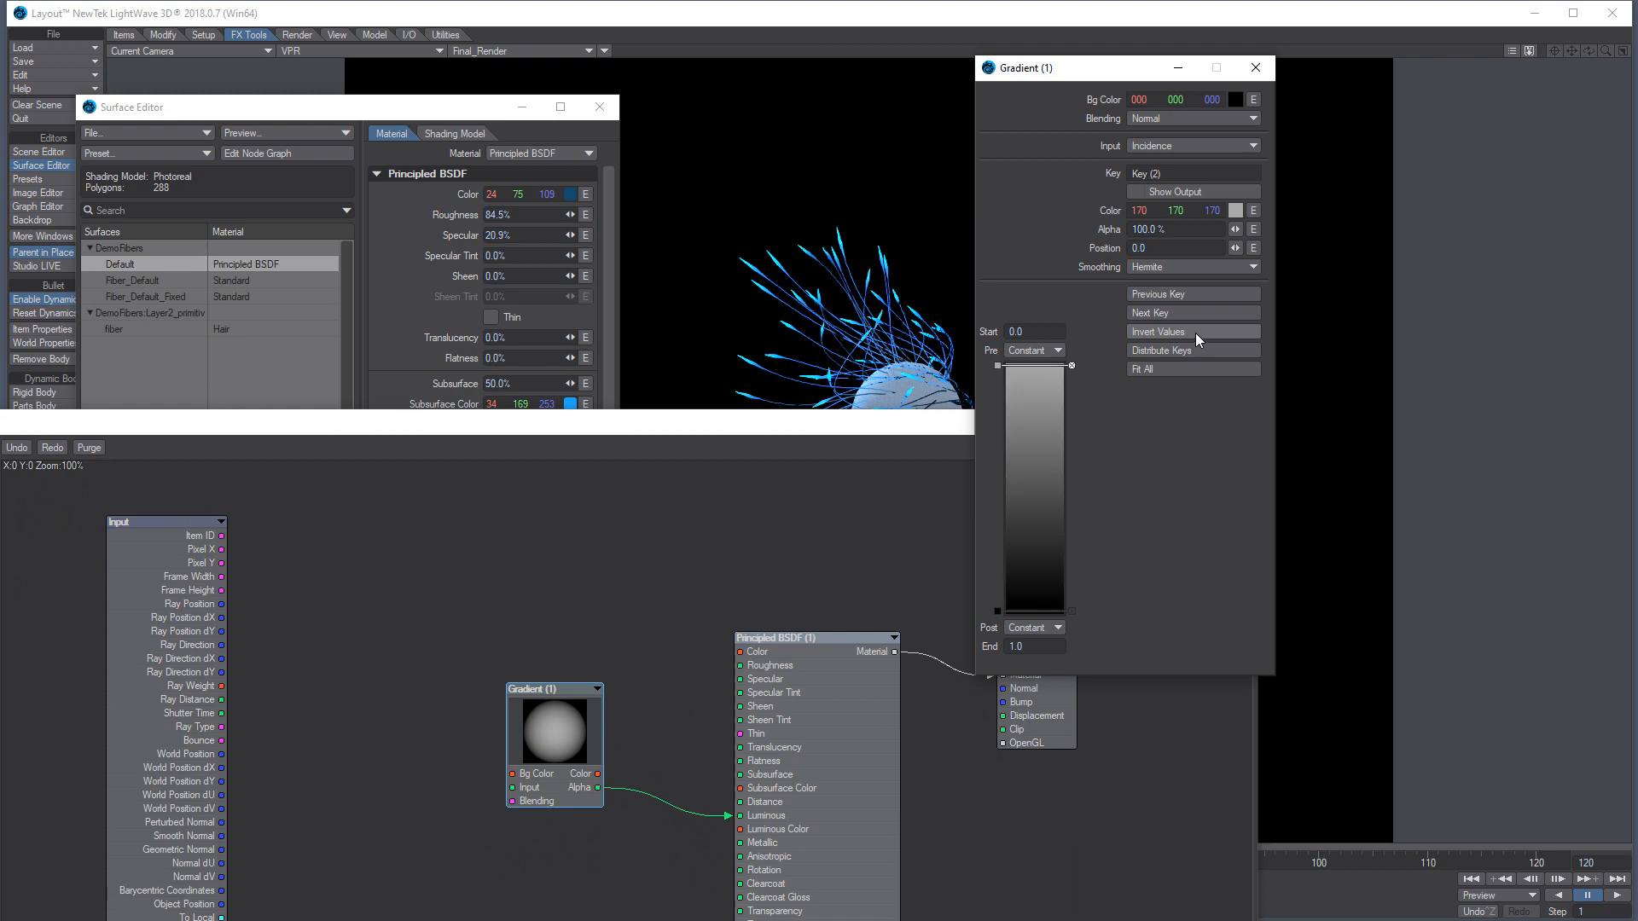
drag(921, 428, 1038, 736)
drag(995, 612, 1005, 452)
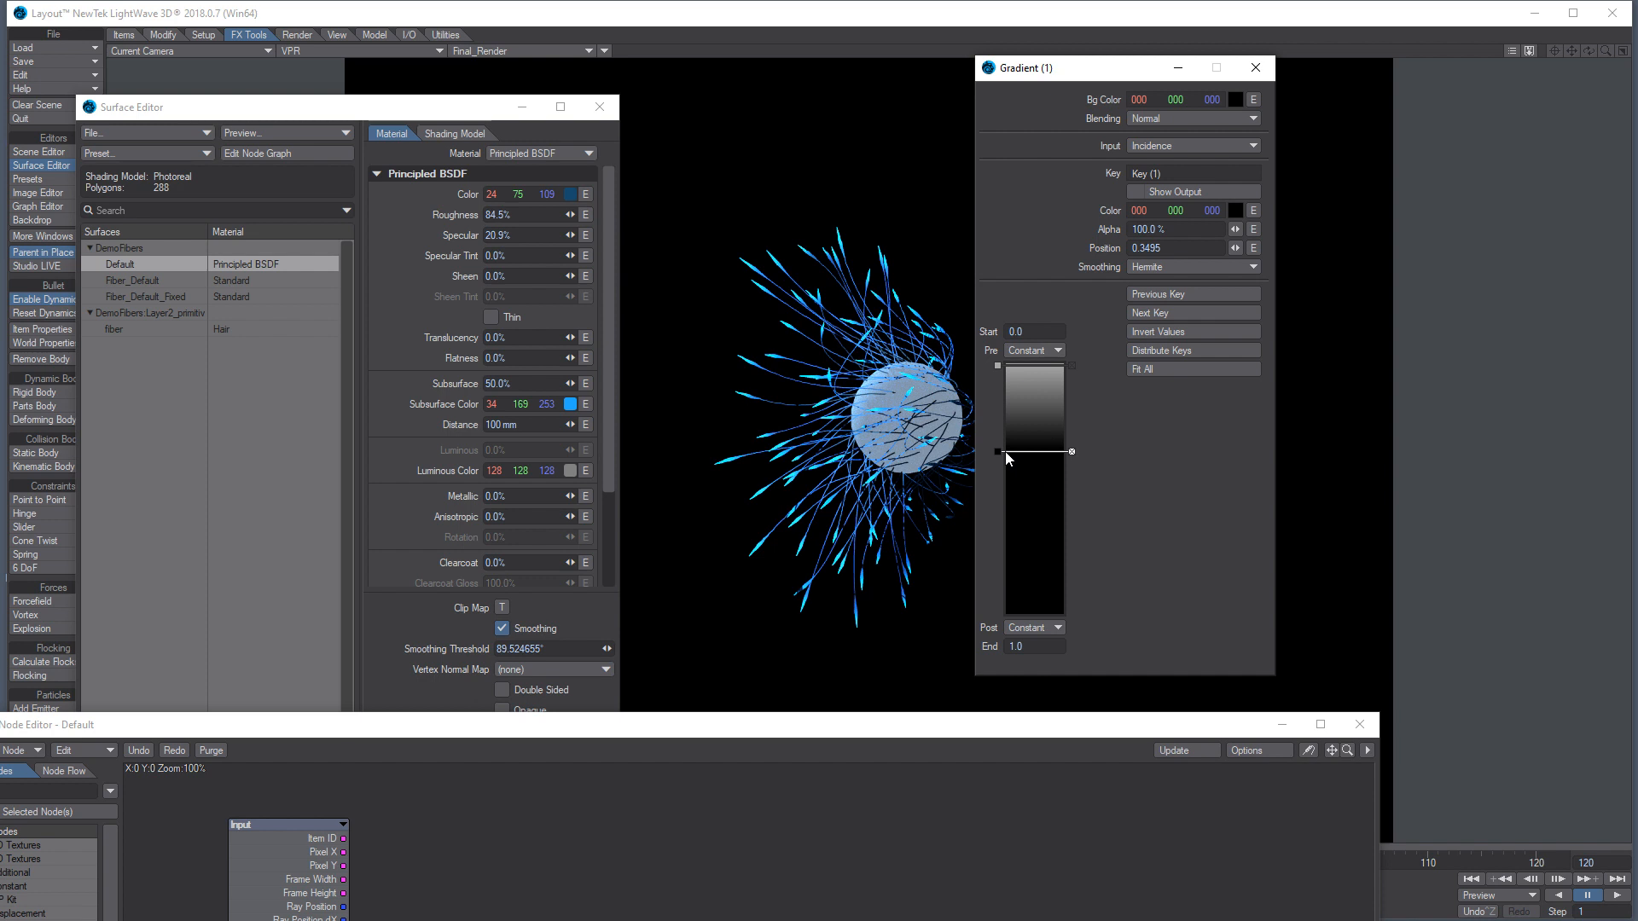
Connect the gradient's Color output to Principled BSDF's Luminous input and move the black key to position 0.6228
drag(952, 735, 975, 369)
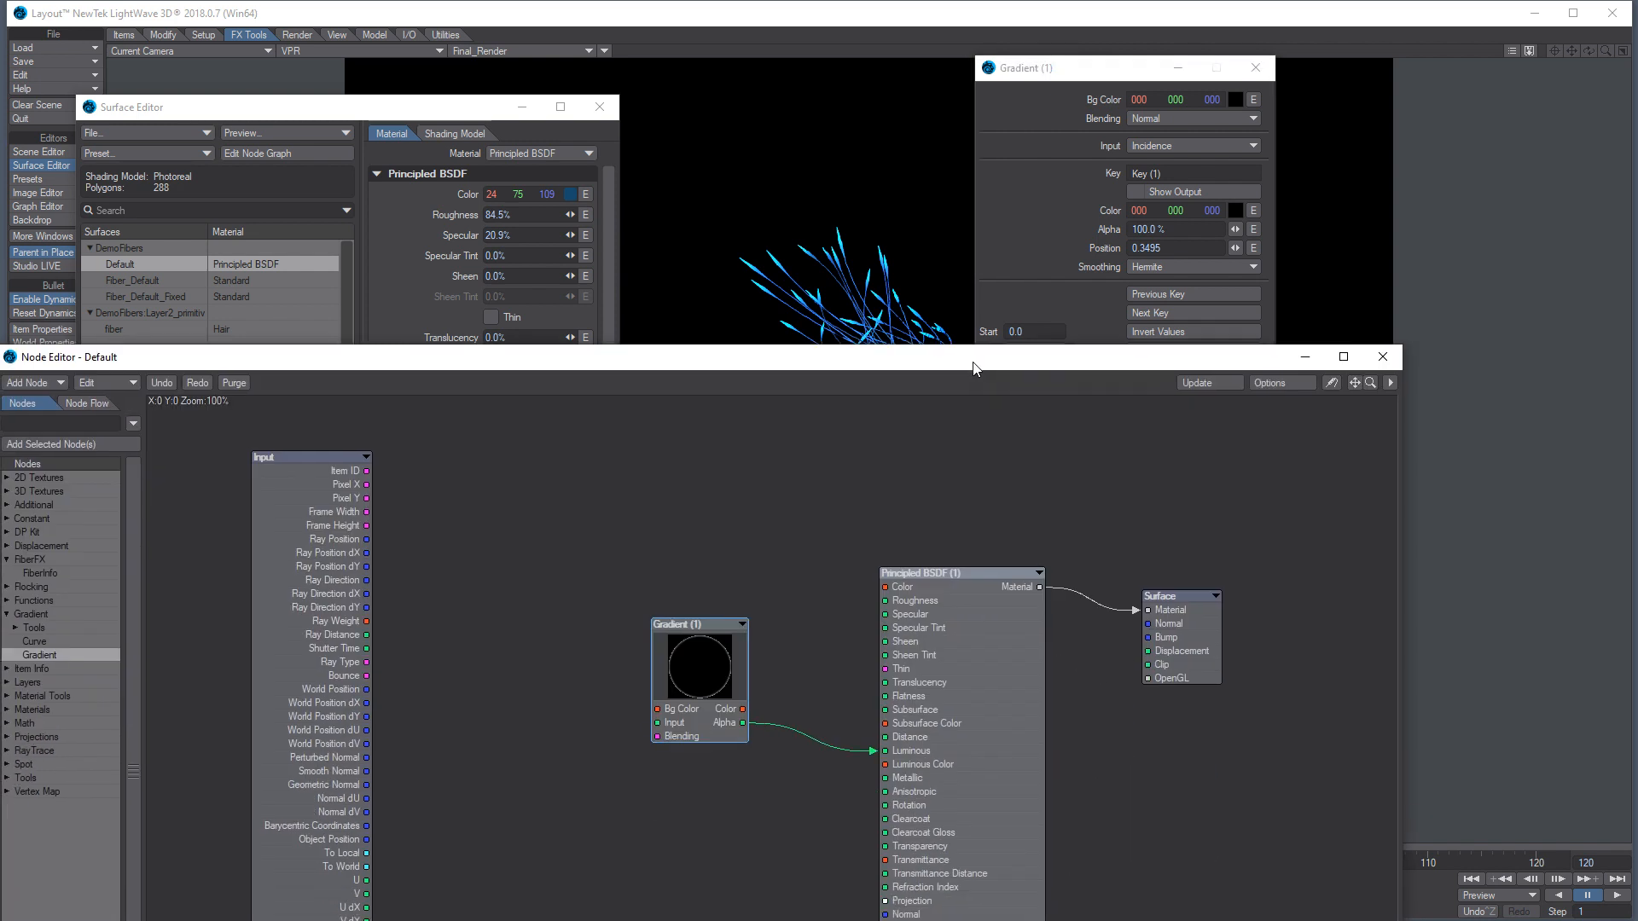
drag(744, 709, 886, 751)
drag(929, 369, 836, 583)
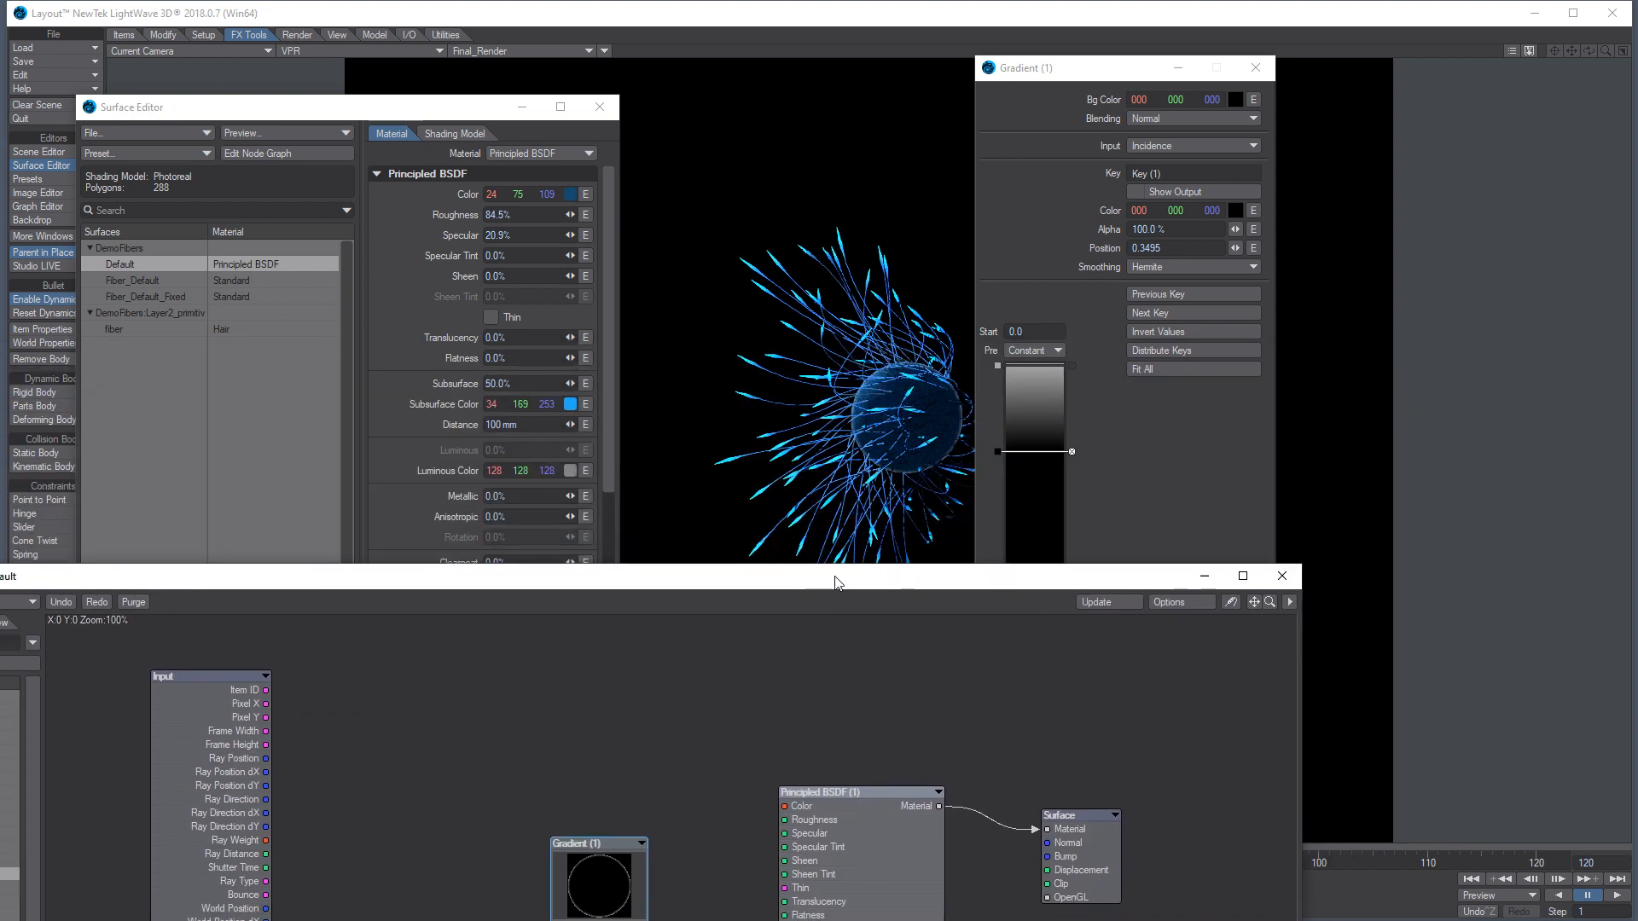
drag(996, 450, 986, 519)
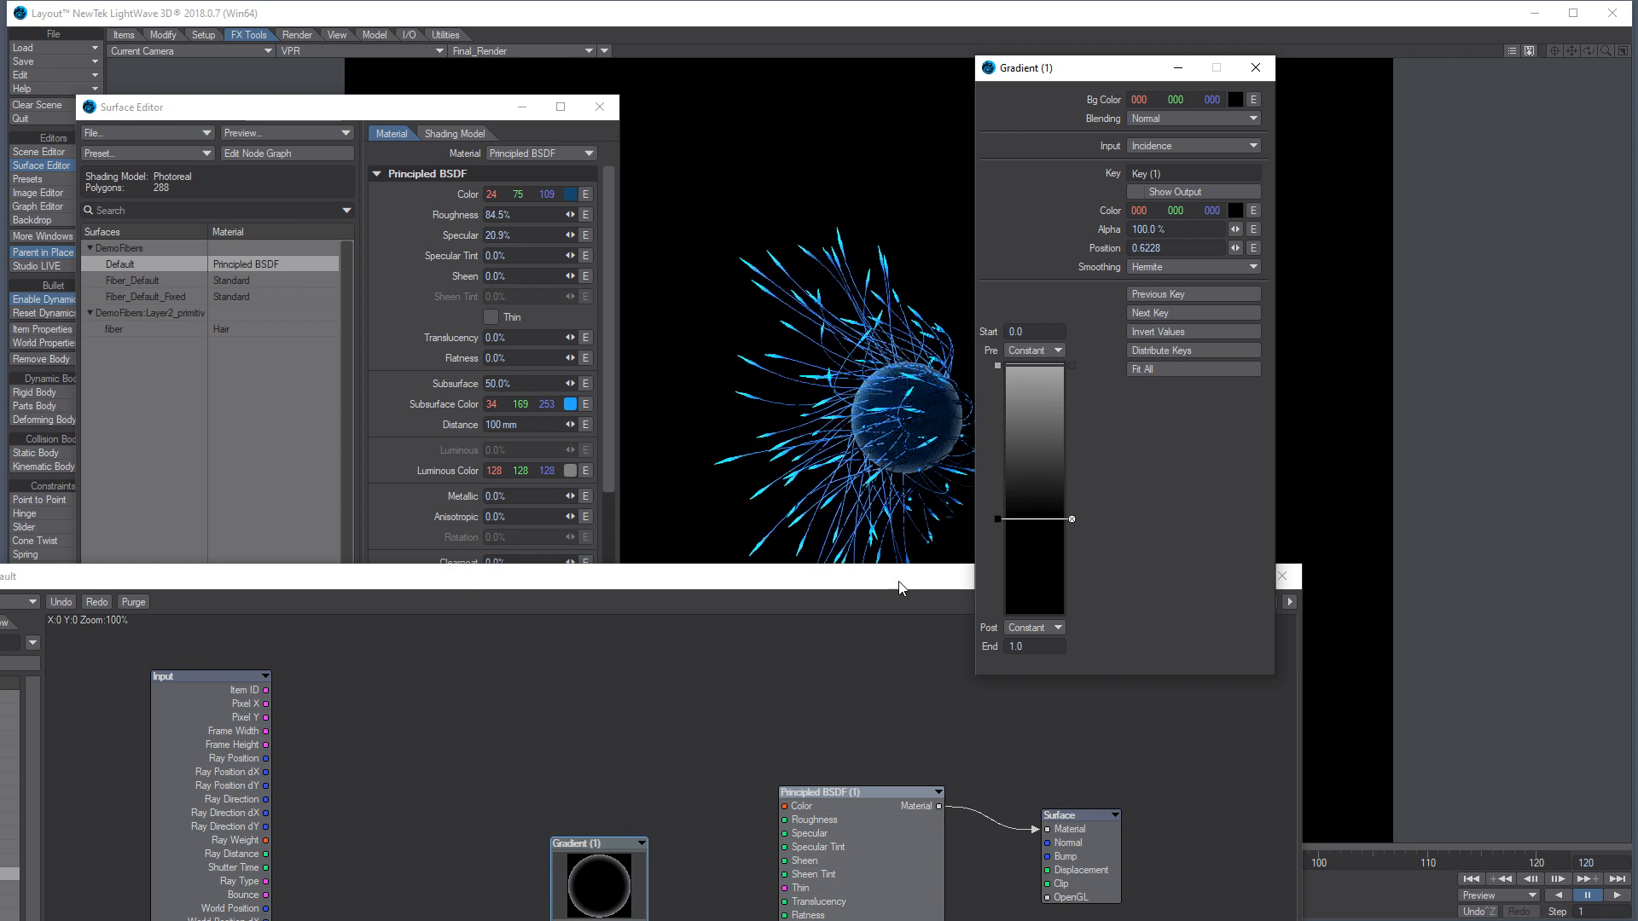
Set the Principled BSDF node's Luminous Color to blue (34, 169, 253) and close its attributes
double_click(870, 916)
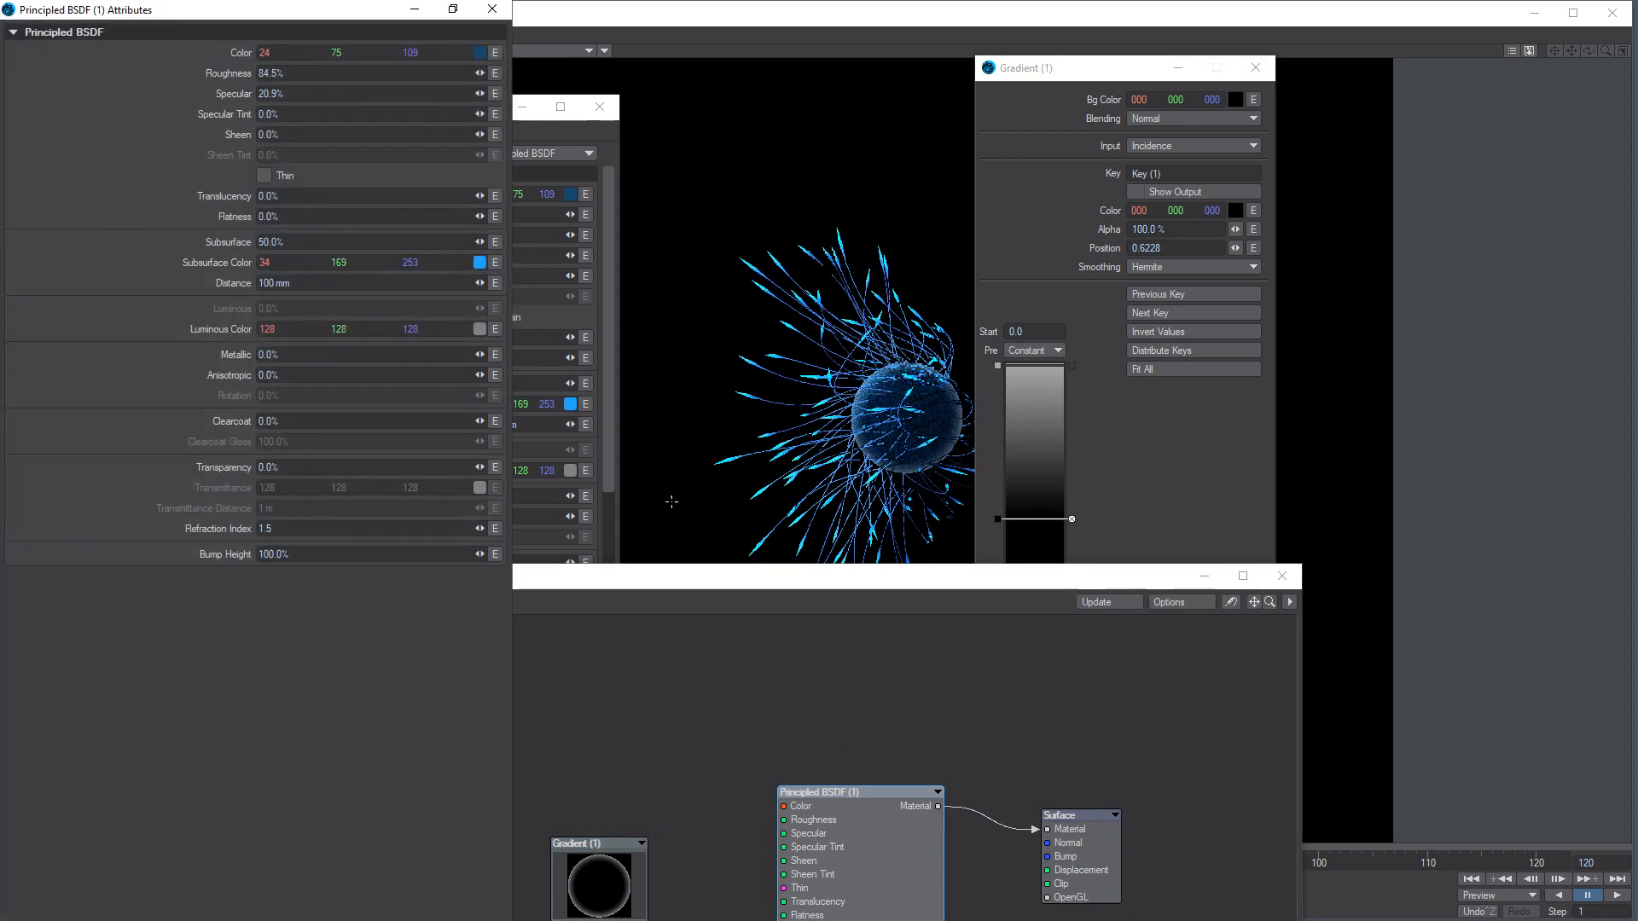
click(479, 329)
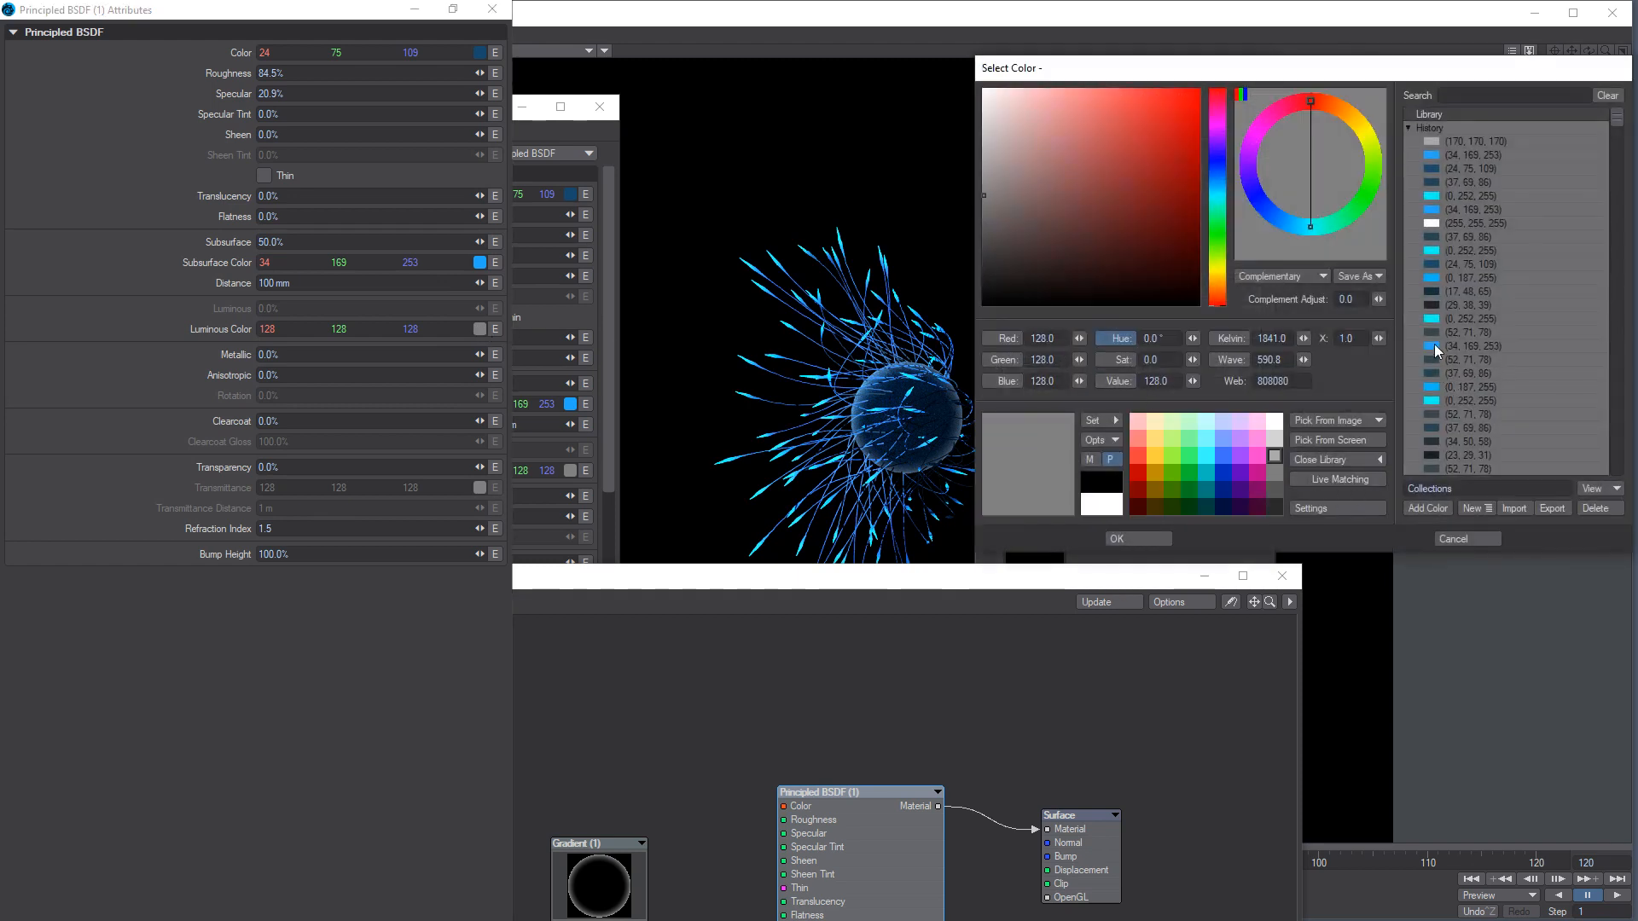
click(1435, 345)
click(1144, 537)
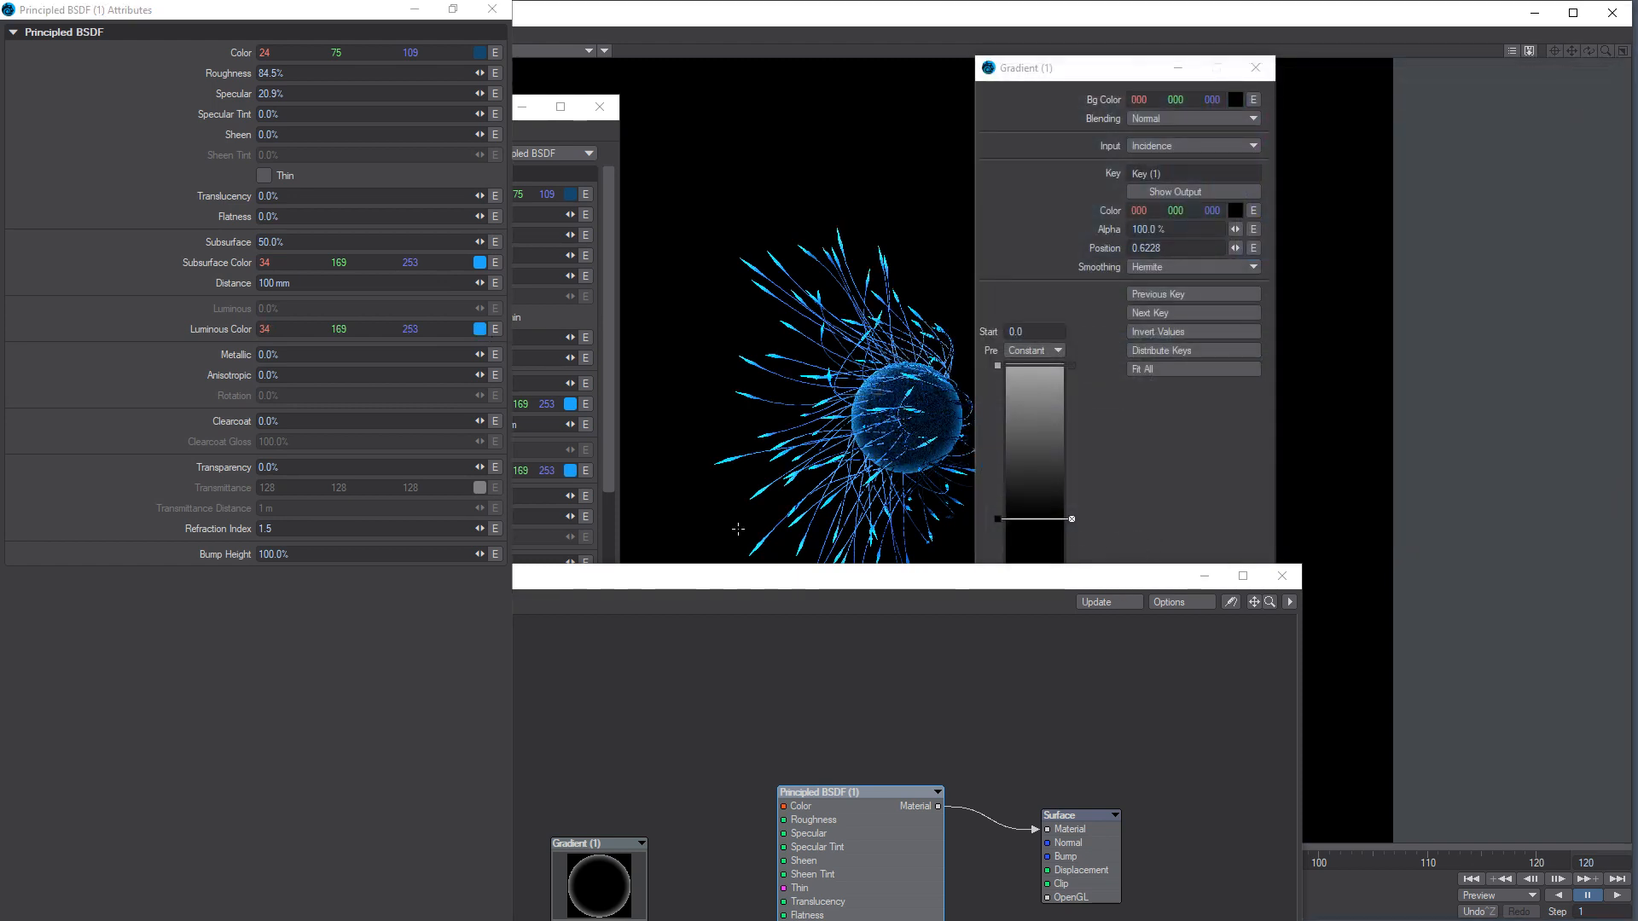
click(493, 9)
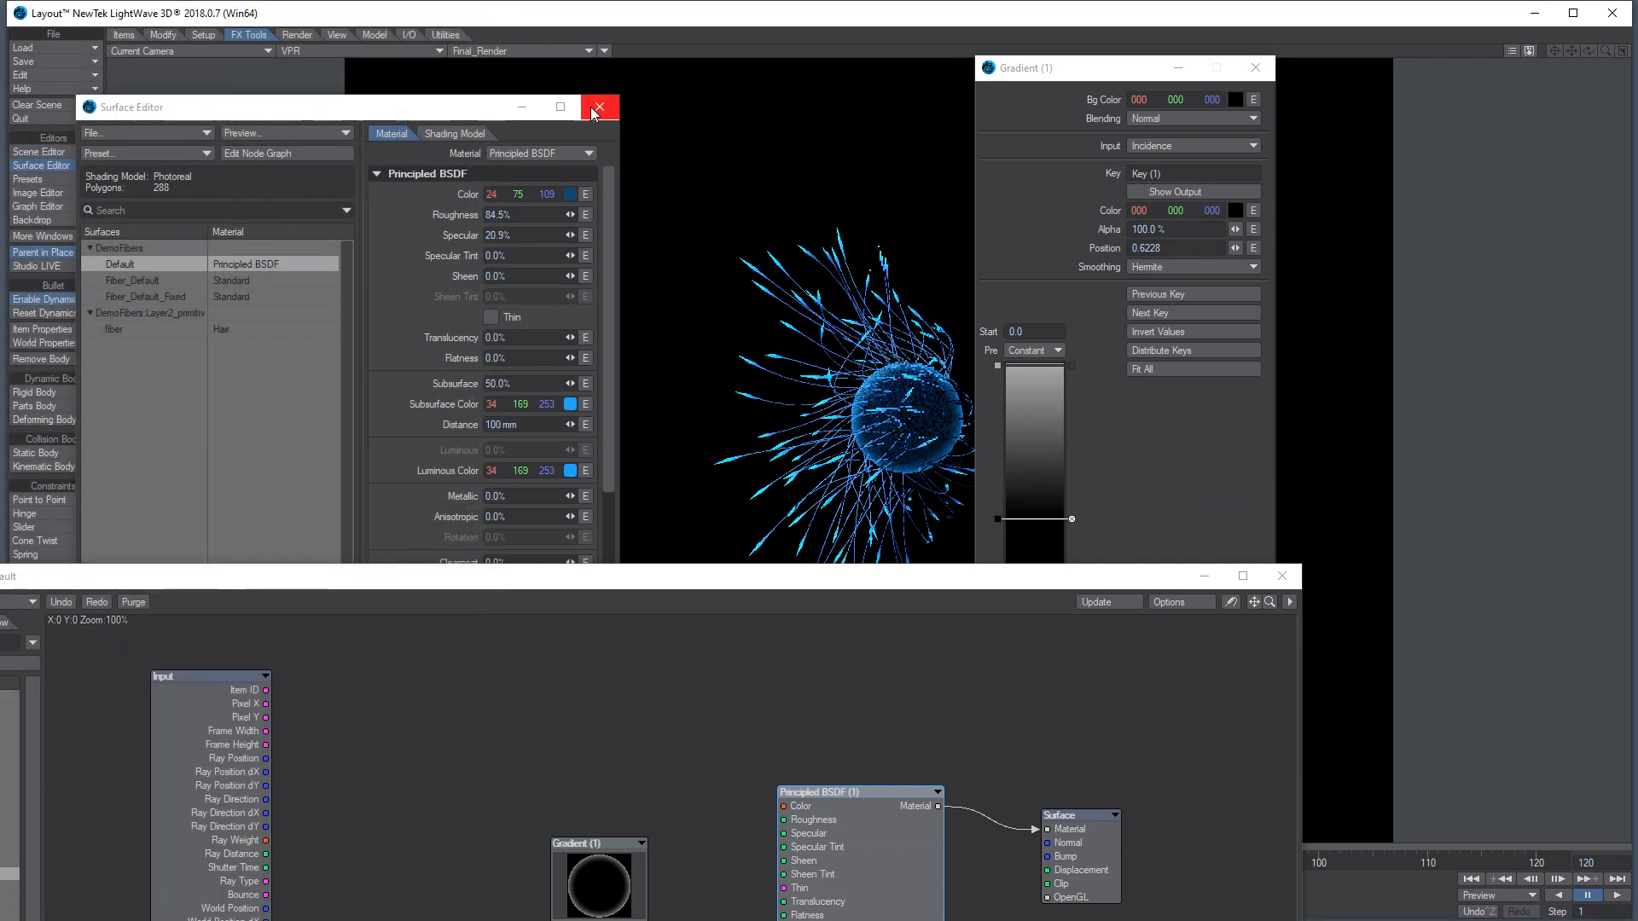
Close the surface, node and gradient editors and scrub the timeline to check the glowing sphere at another frame
click(599, 107)
click(1282, 577)
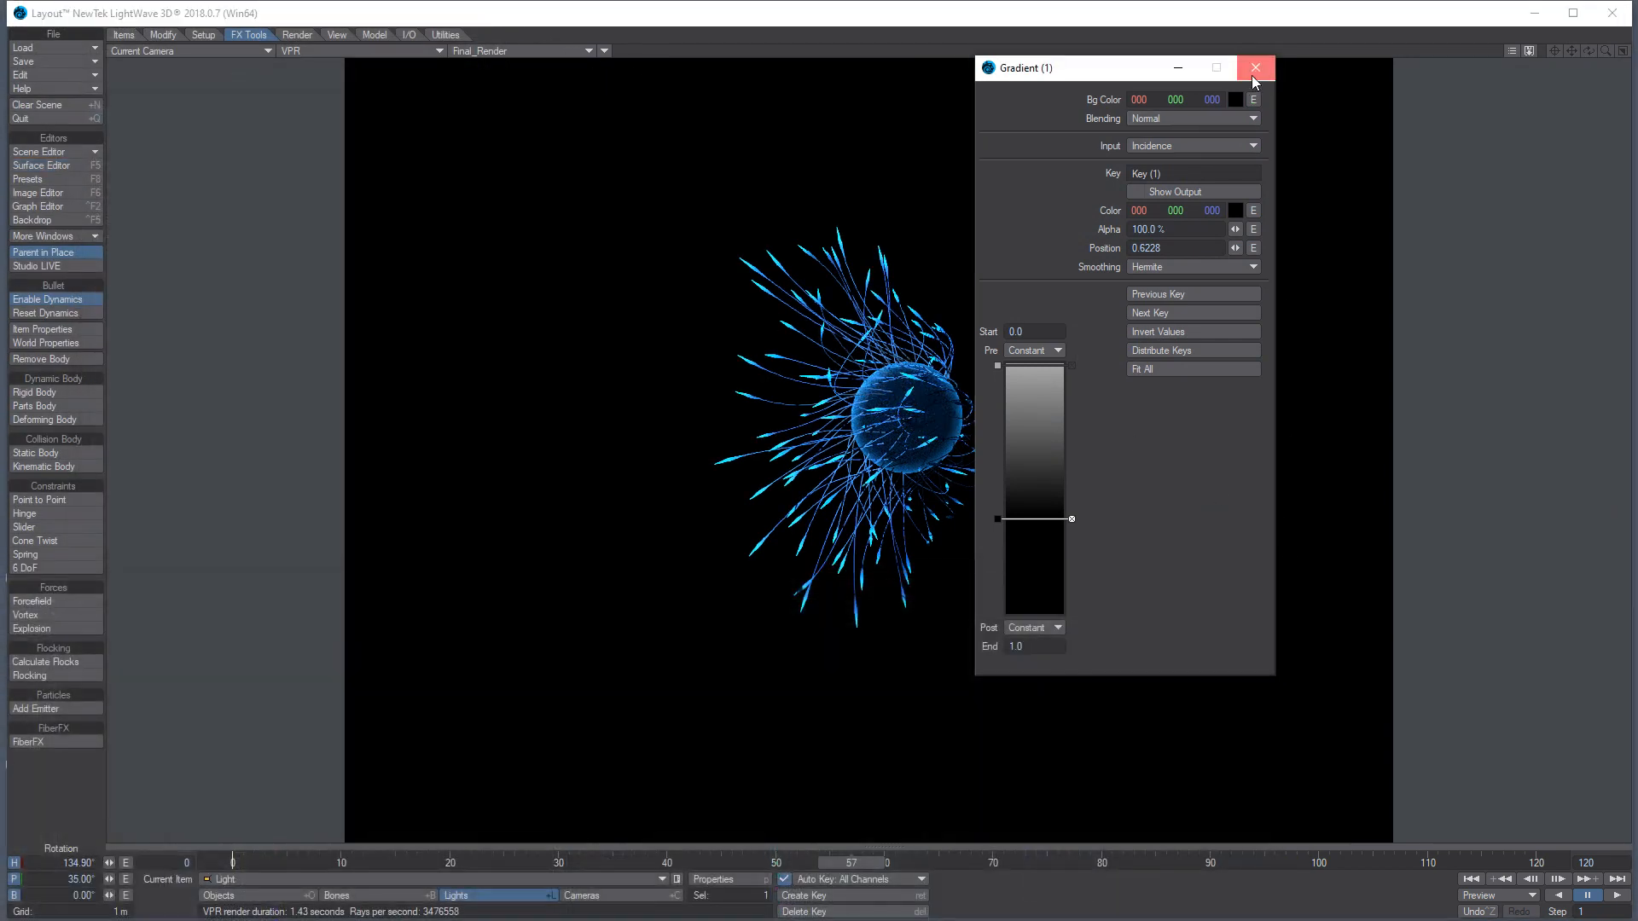
click(1254, 67)
drag(649, 864, 915, 862)
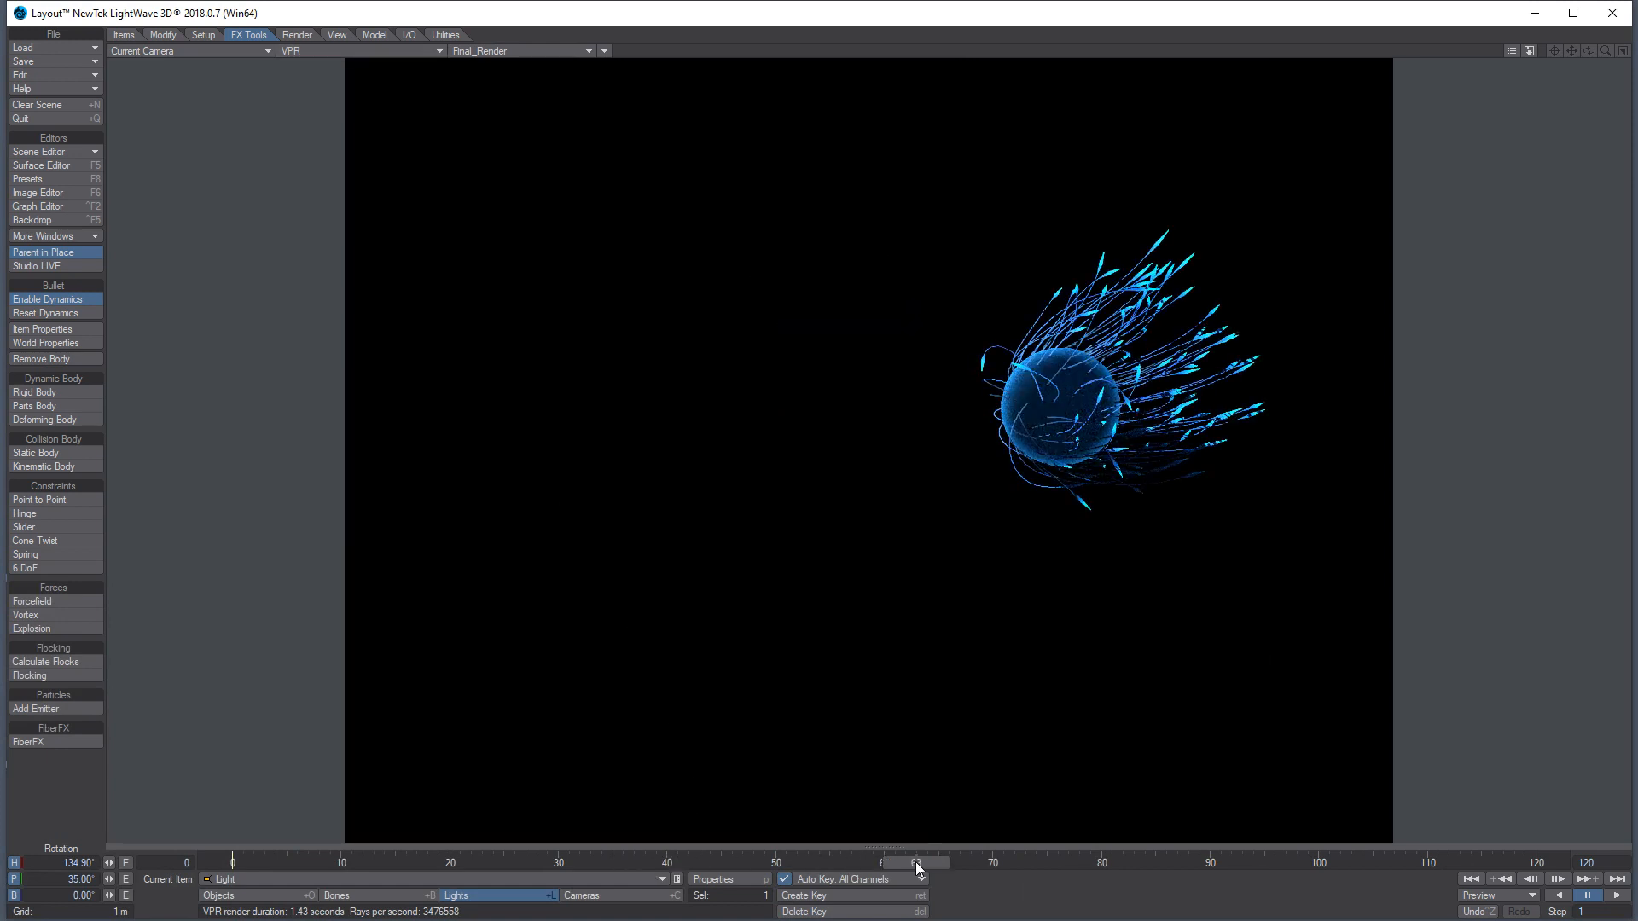
Switch the viewport to Shaded Solid and play the strand animation from the first frame, stopping it partway
click(401, 51)
click(384, 73)
click(1472, 878)
click(1617, 895)
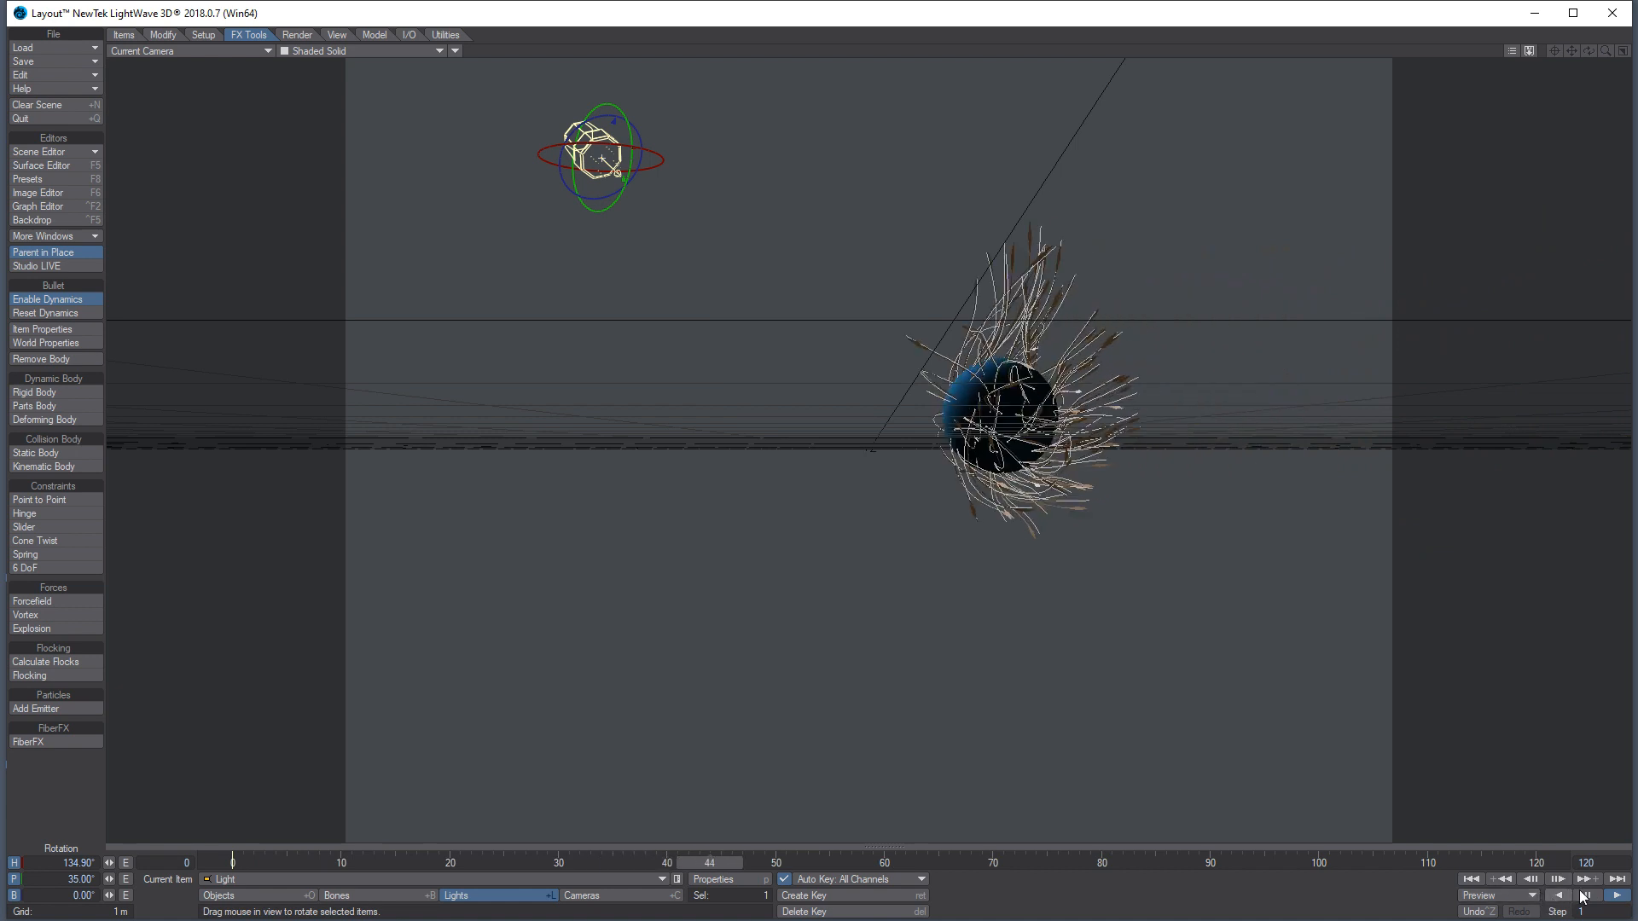
click(1588, 896)
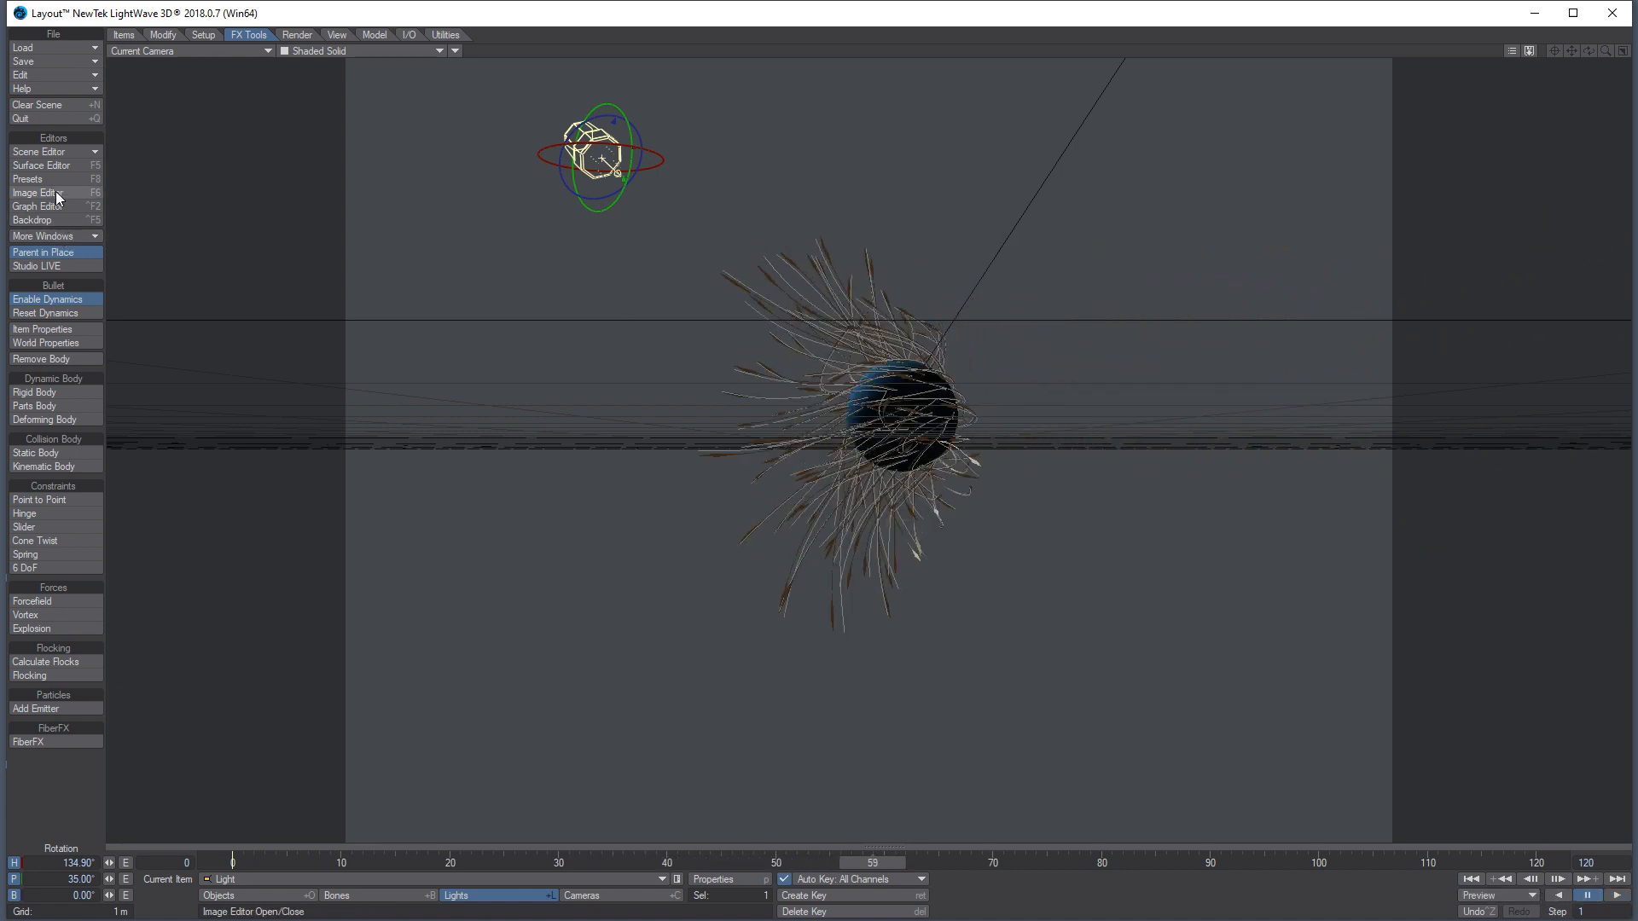
Set the FiberFX Cluster value of DemoFibers:Layer2 to 3 and close the FiberFX settings
click(68, 236)
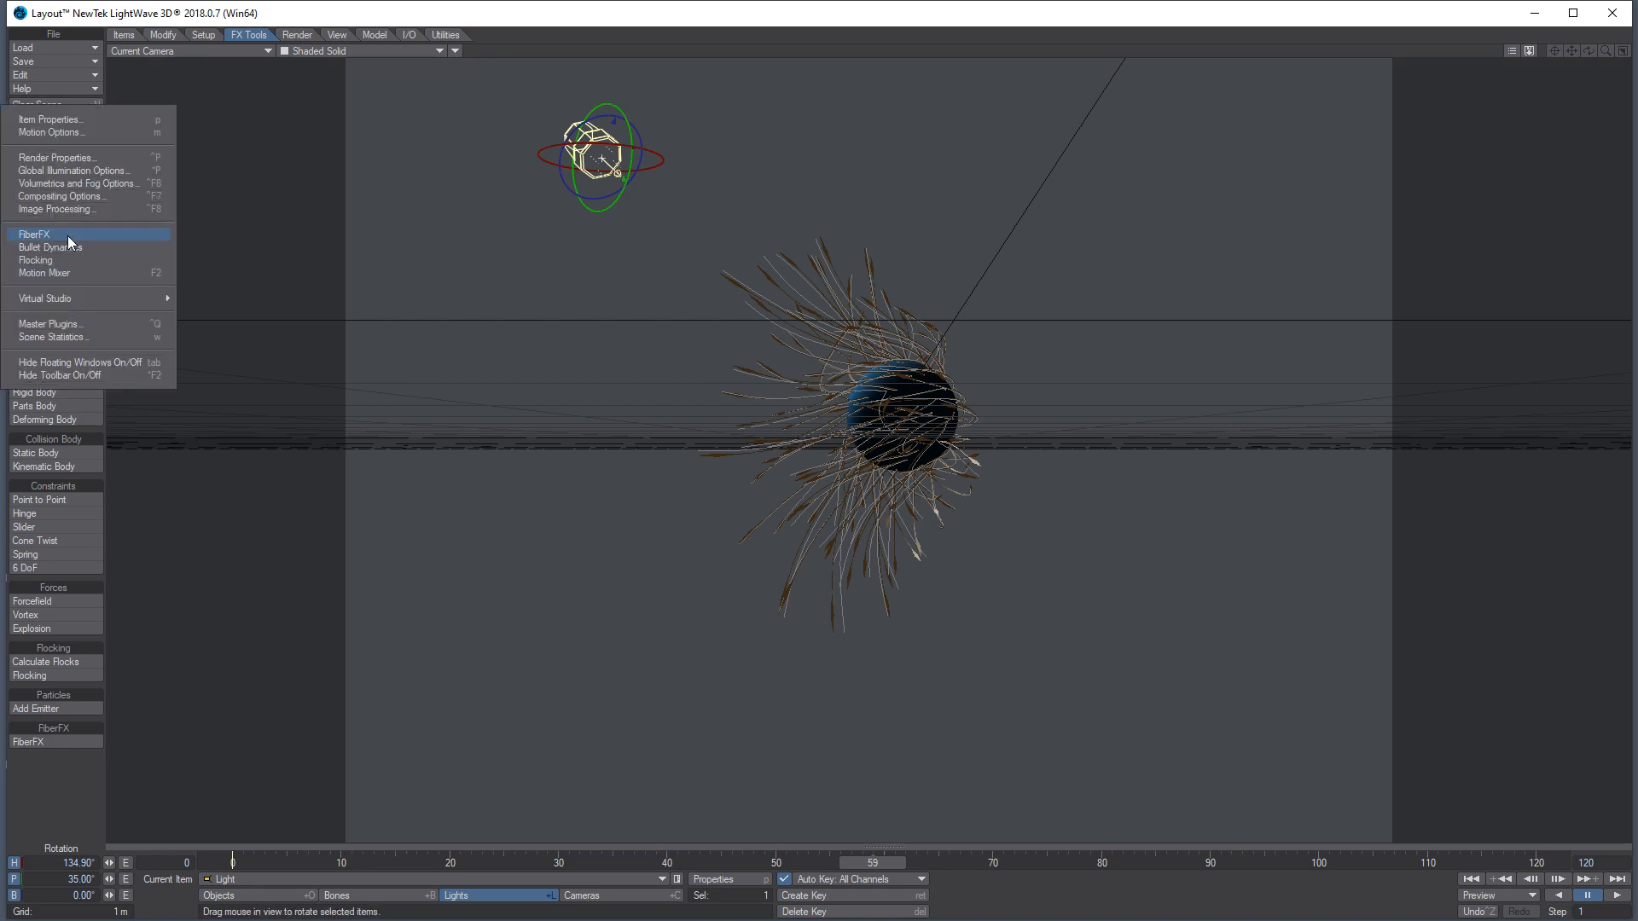
click(68, 237)
click(184, 213)
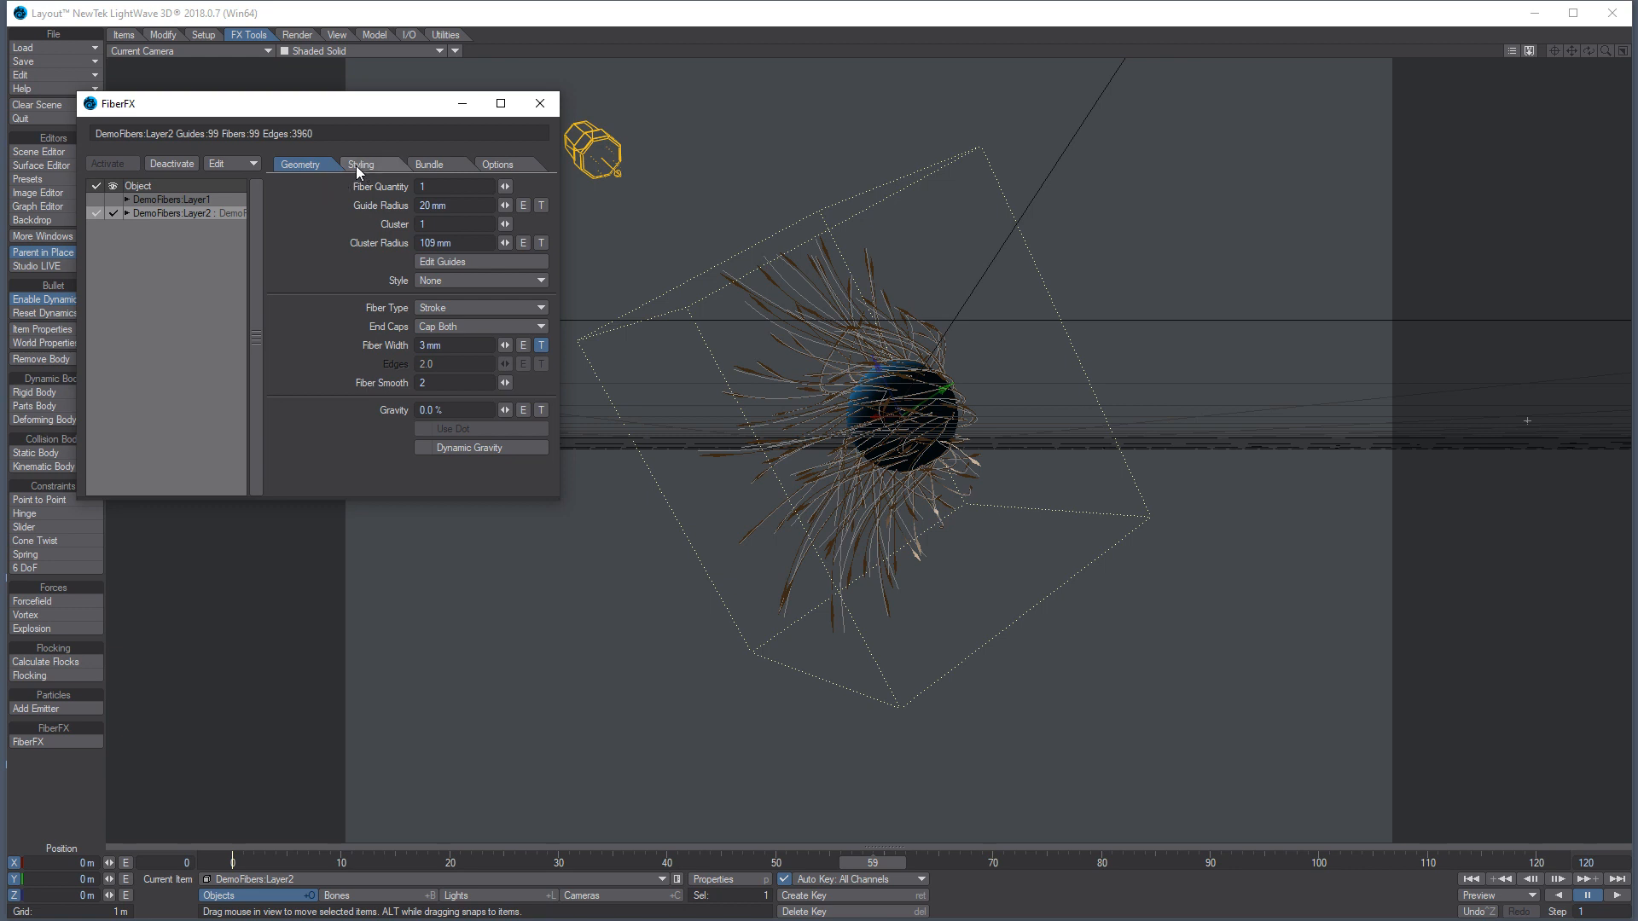
click(427, 225)
text(3)
key(Tab)
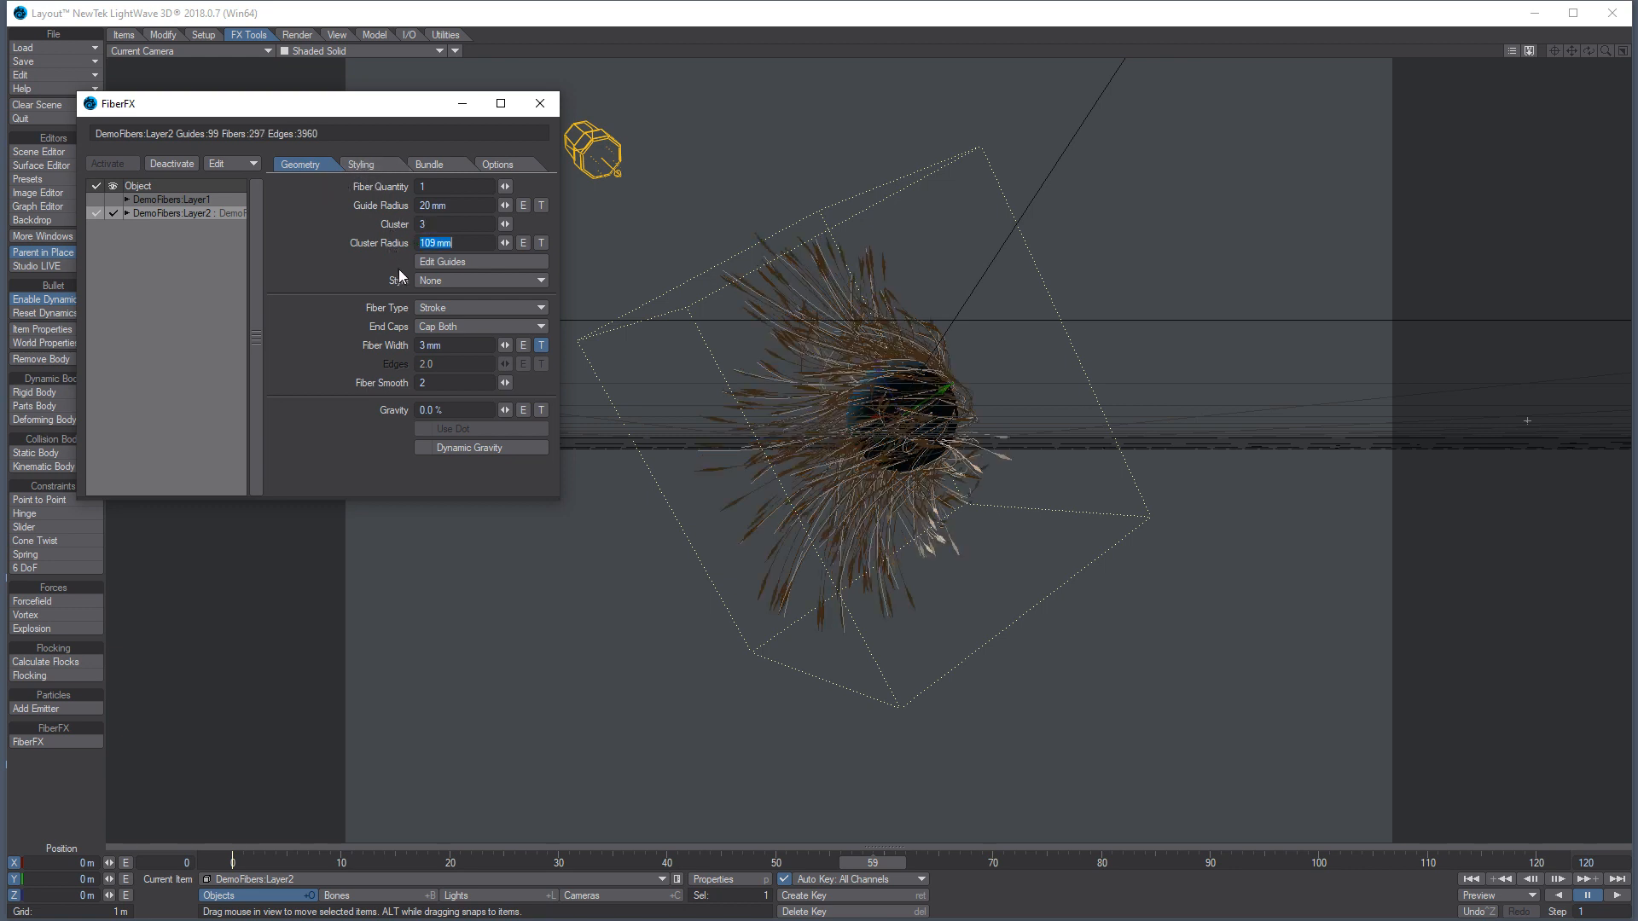
click(540, 103)
Switch the viewport back to VPR and preview the denser fibers at frames 68 and 82
click(329, 51)
click(262, 126)
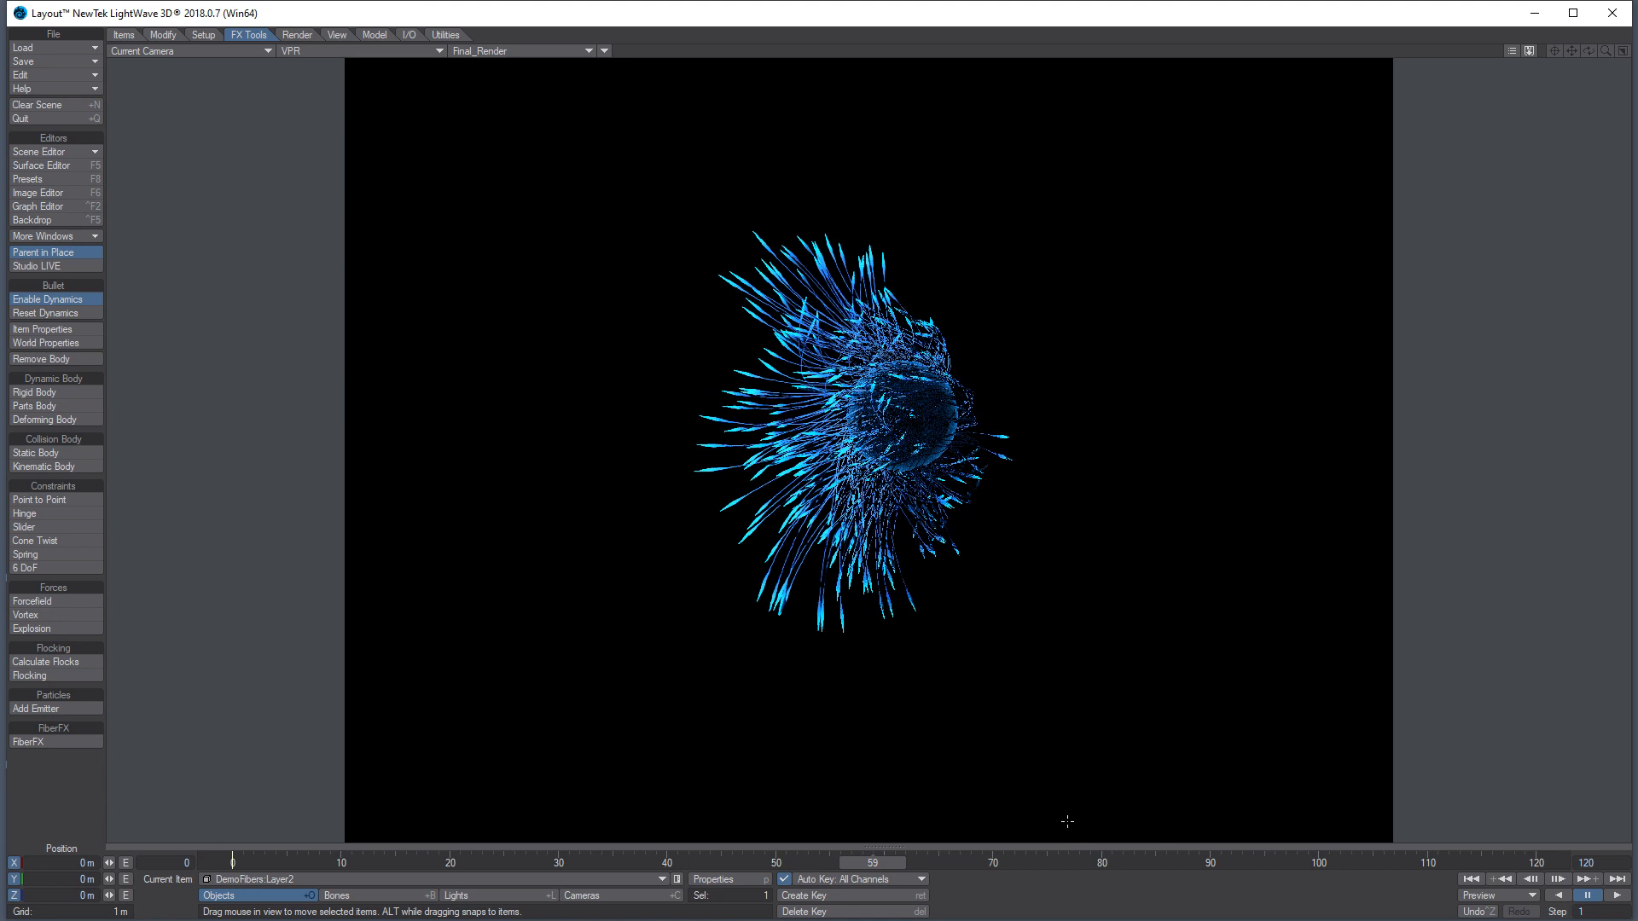
click(959, 863)
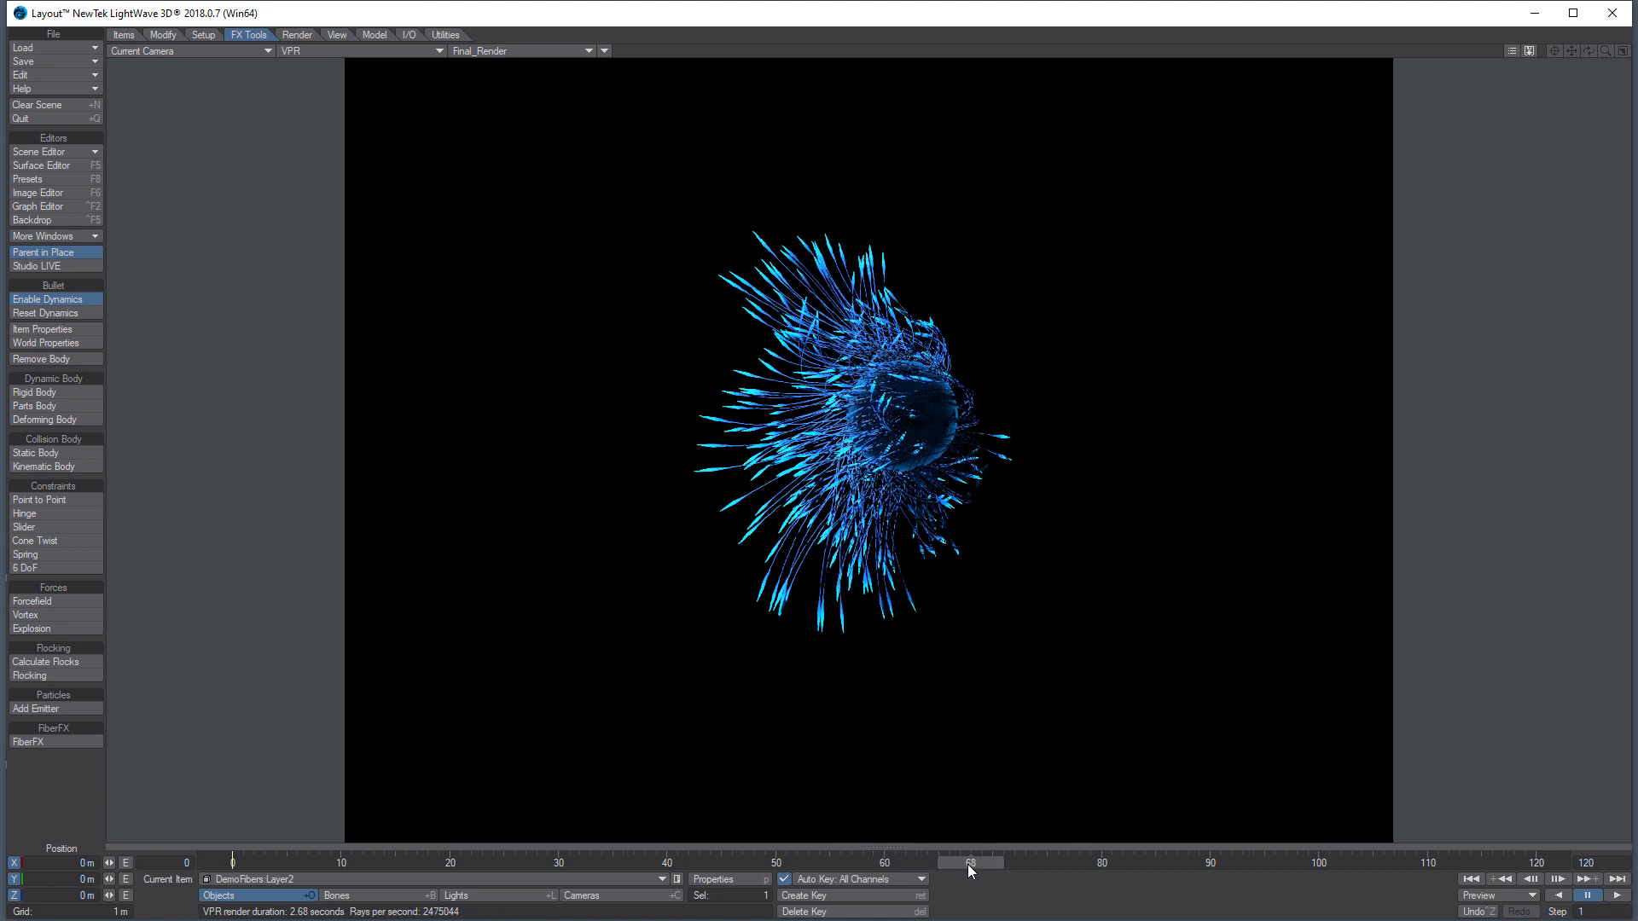
click(1119, 862)
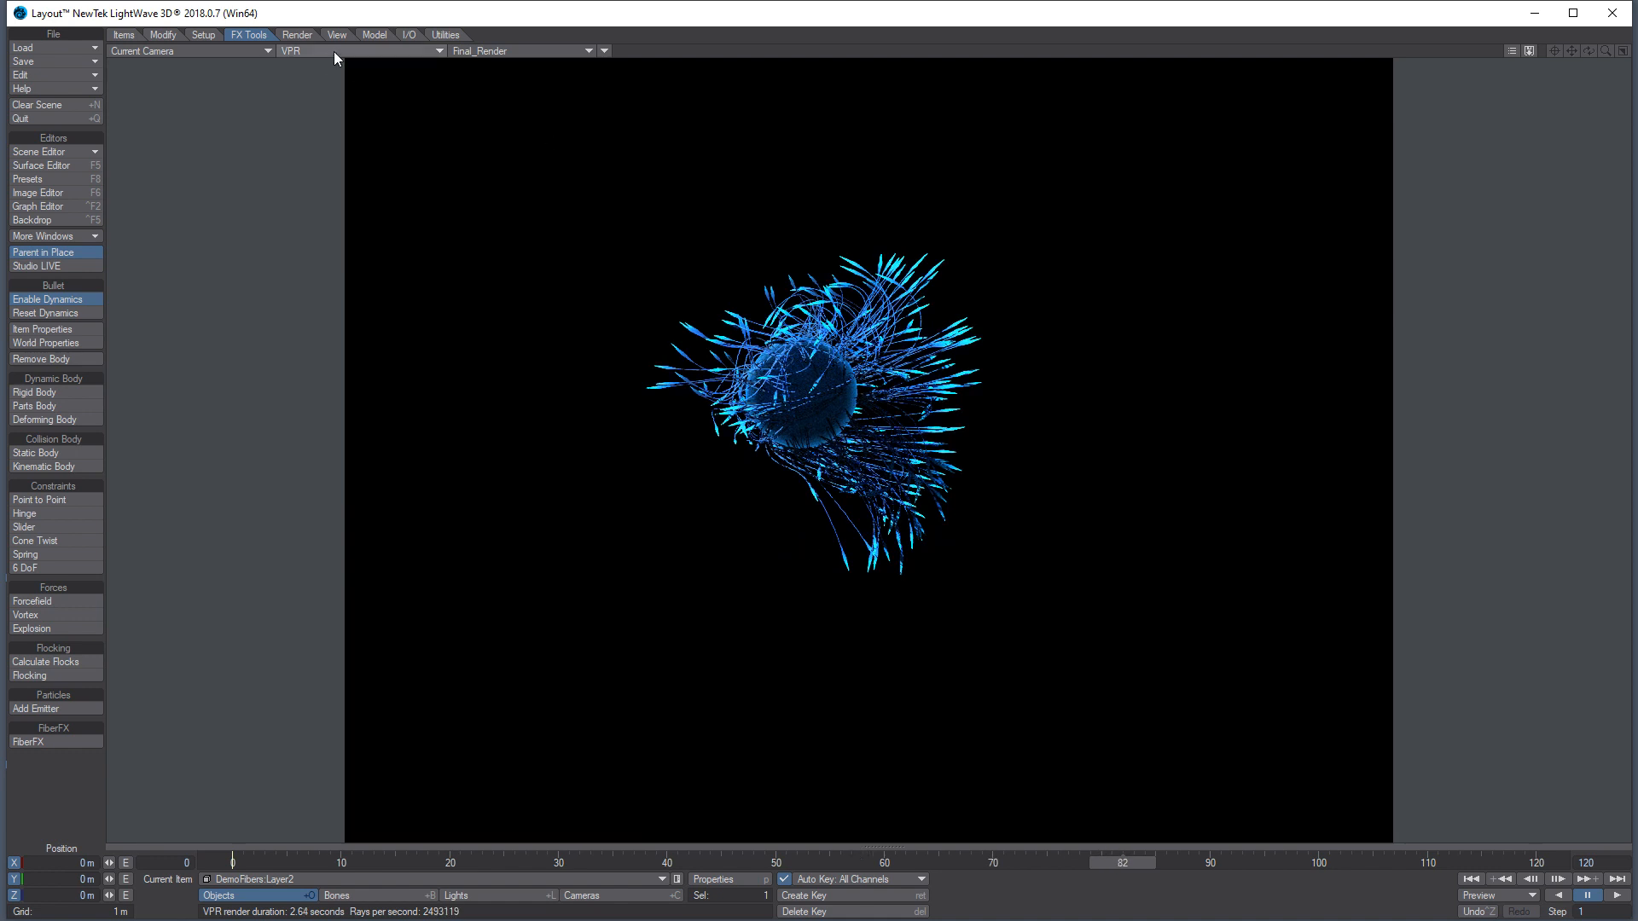
Open the camera's properties and enable Motion Blur
click(582, 895)
click(735, 879)
click(1286, 574)
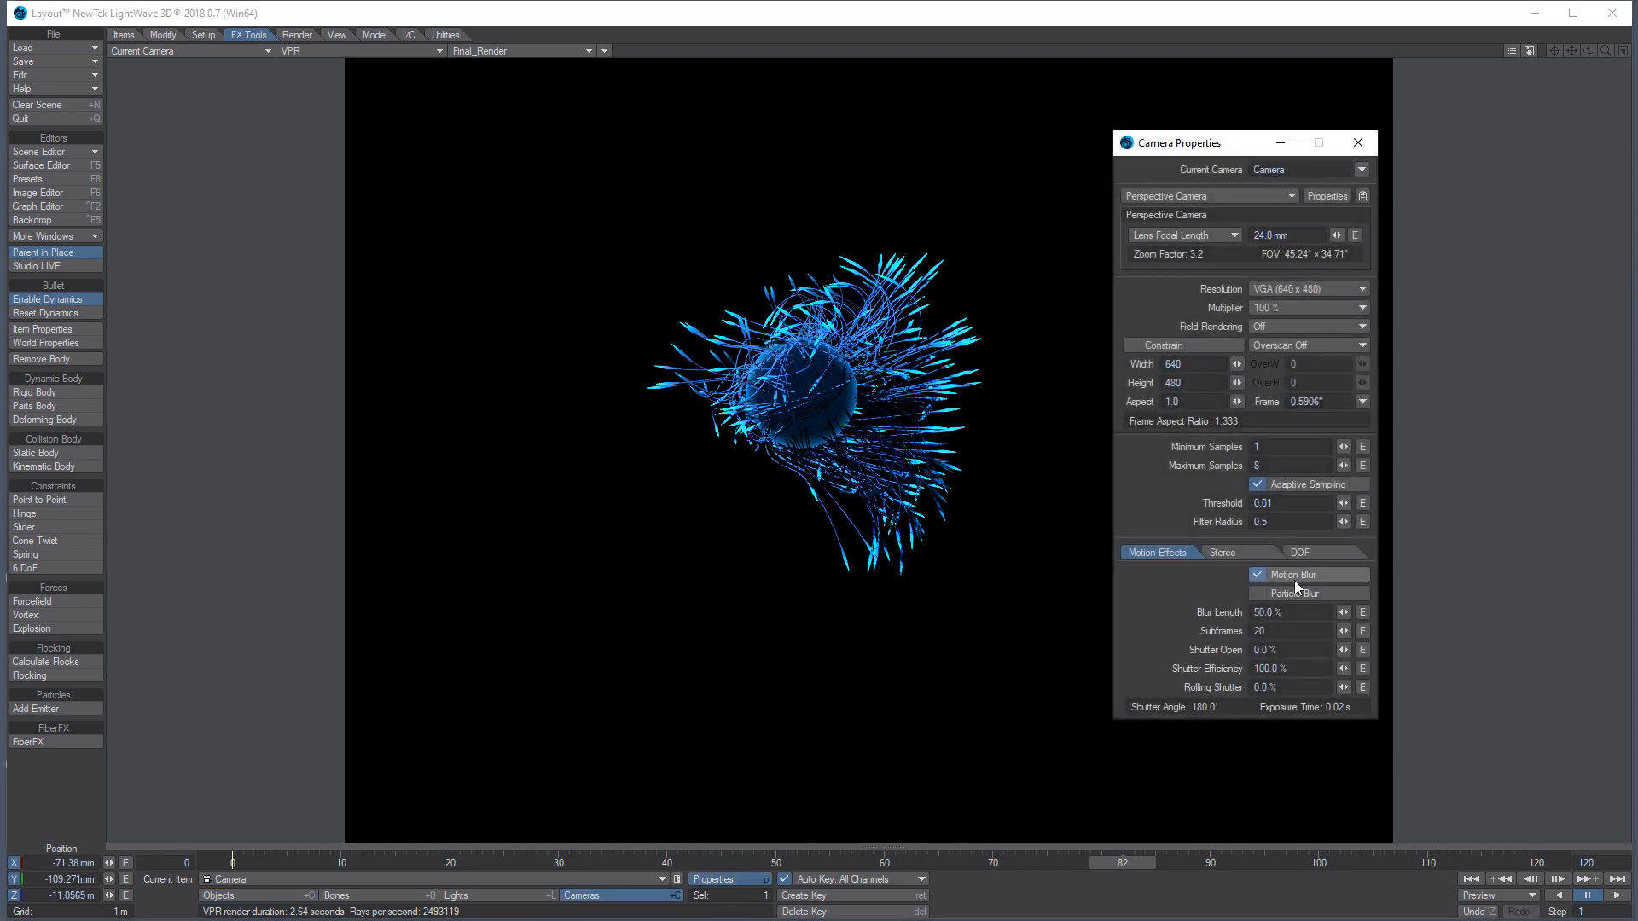
Set the camera's Maximum Samples to 16 and its Blur Length to 30%
click(1276, 466)
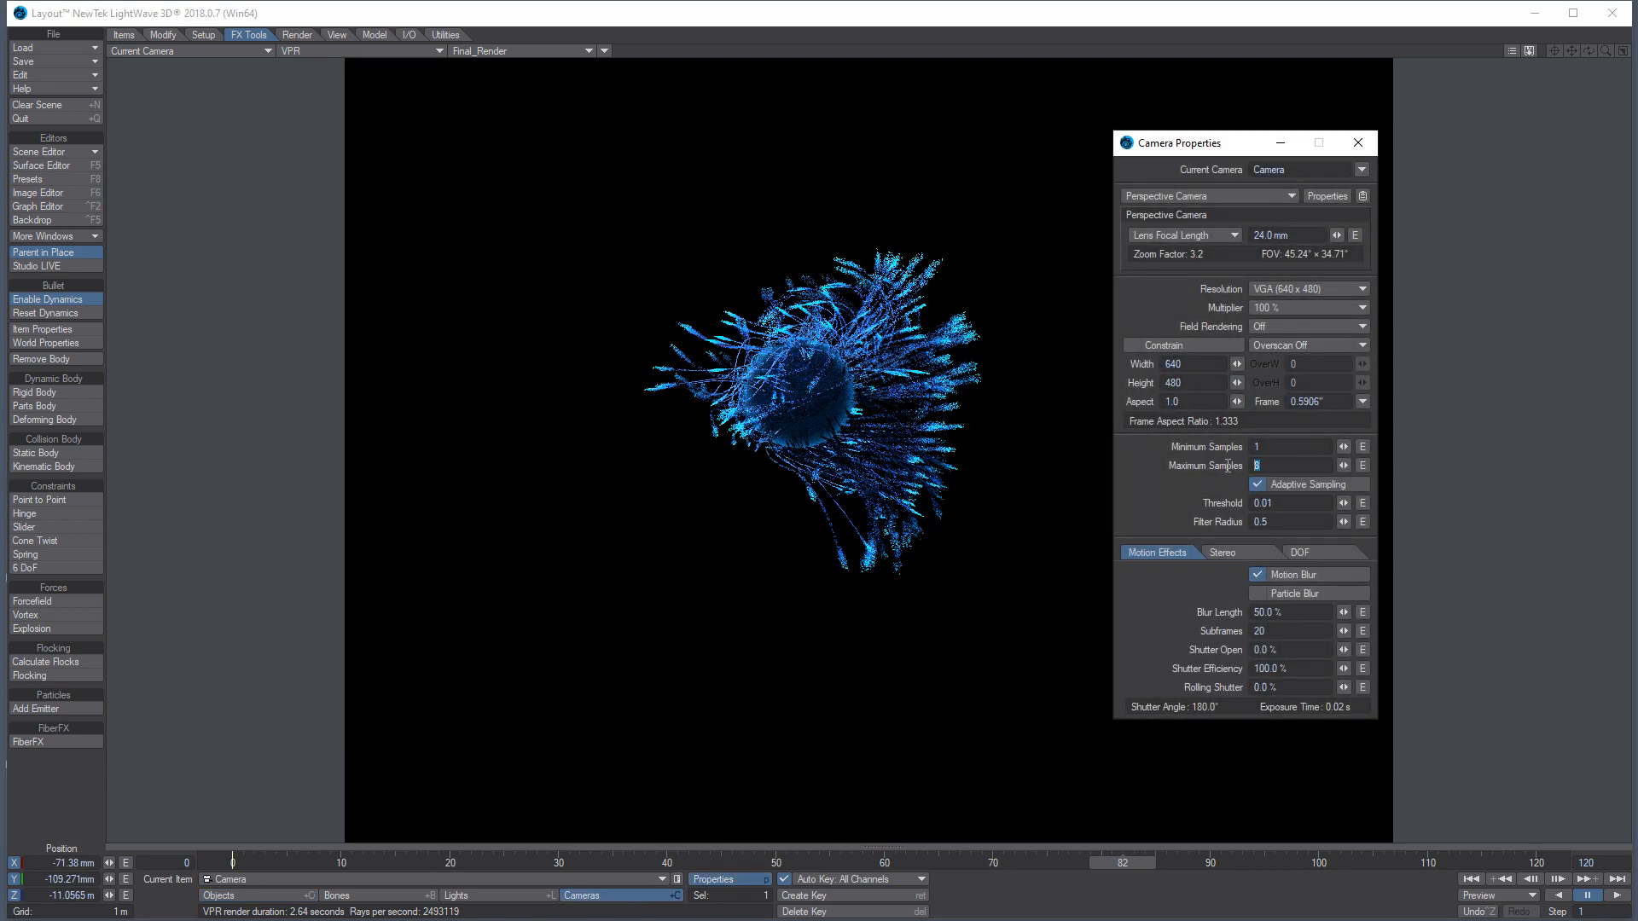
text(16)
key(Tab)
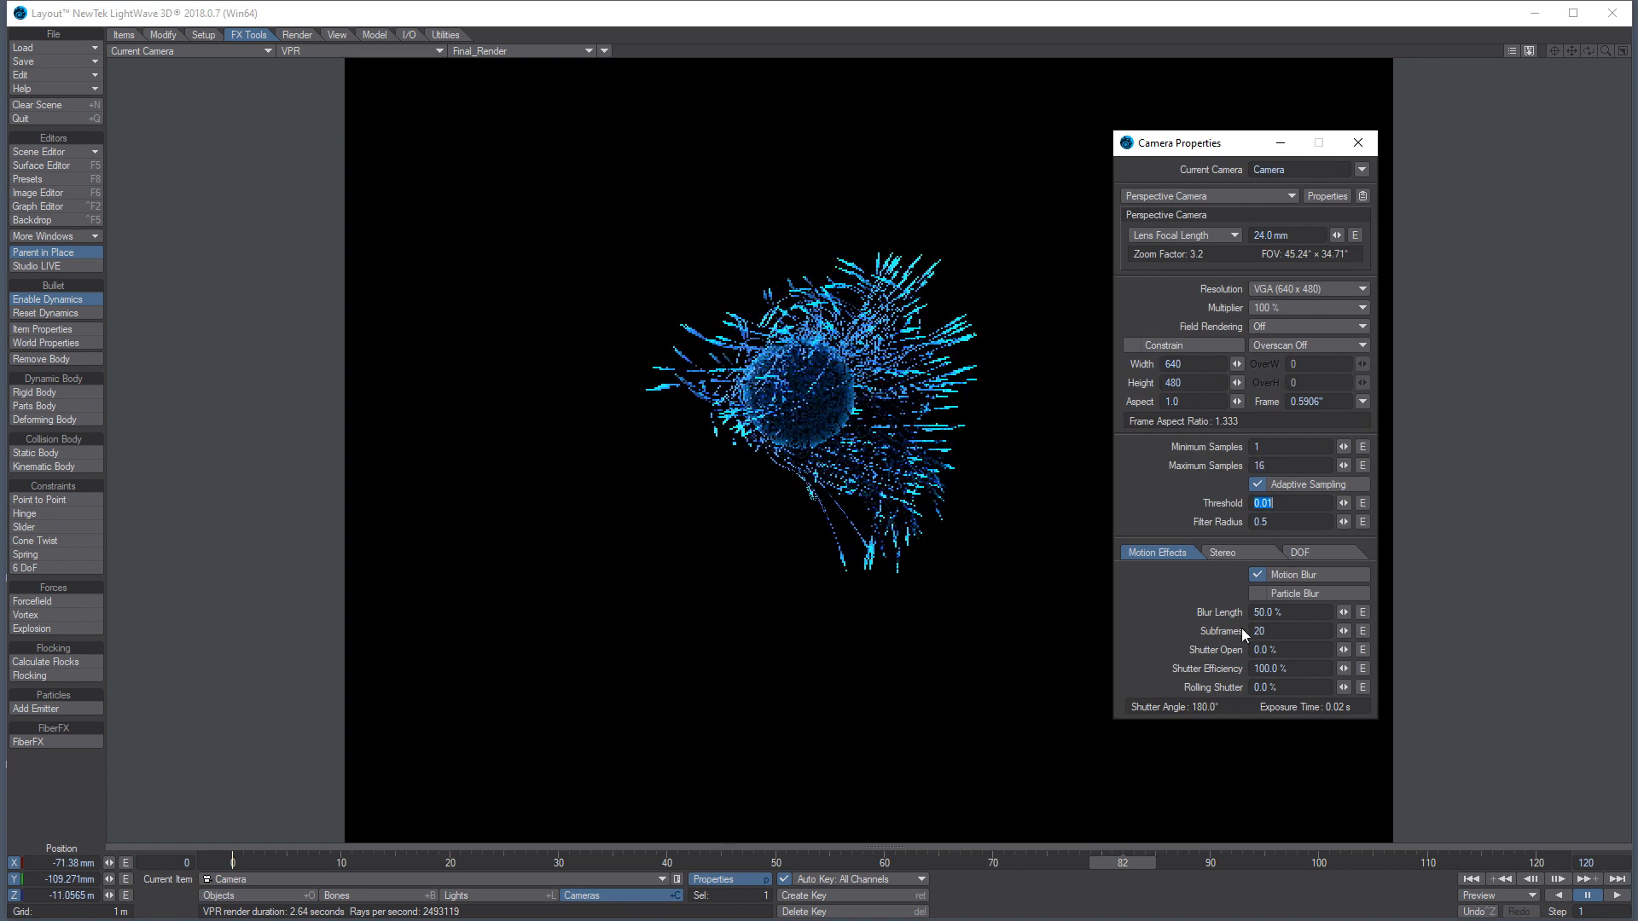
click(1299, 613)
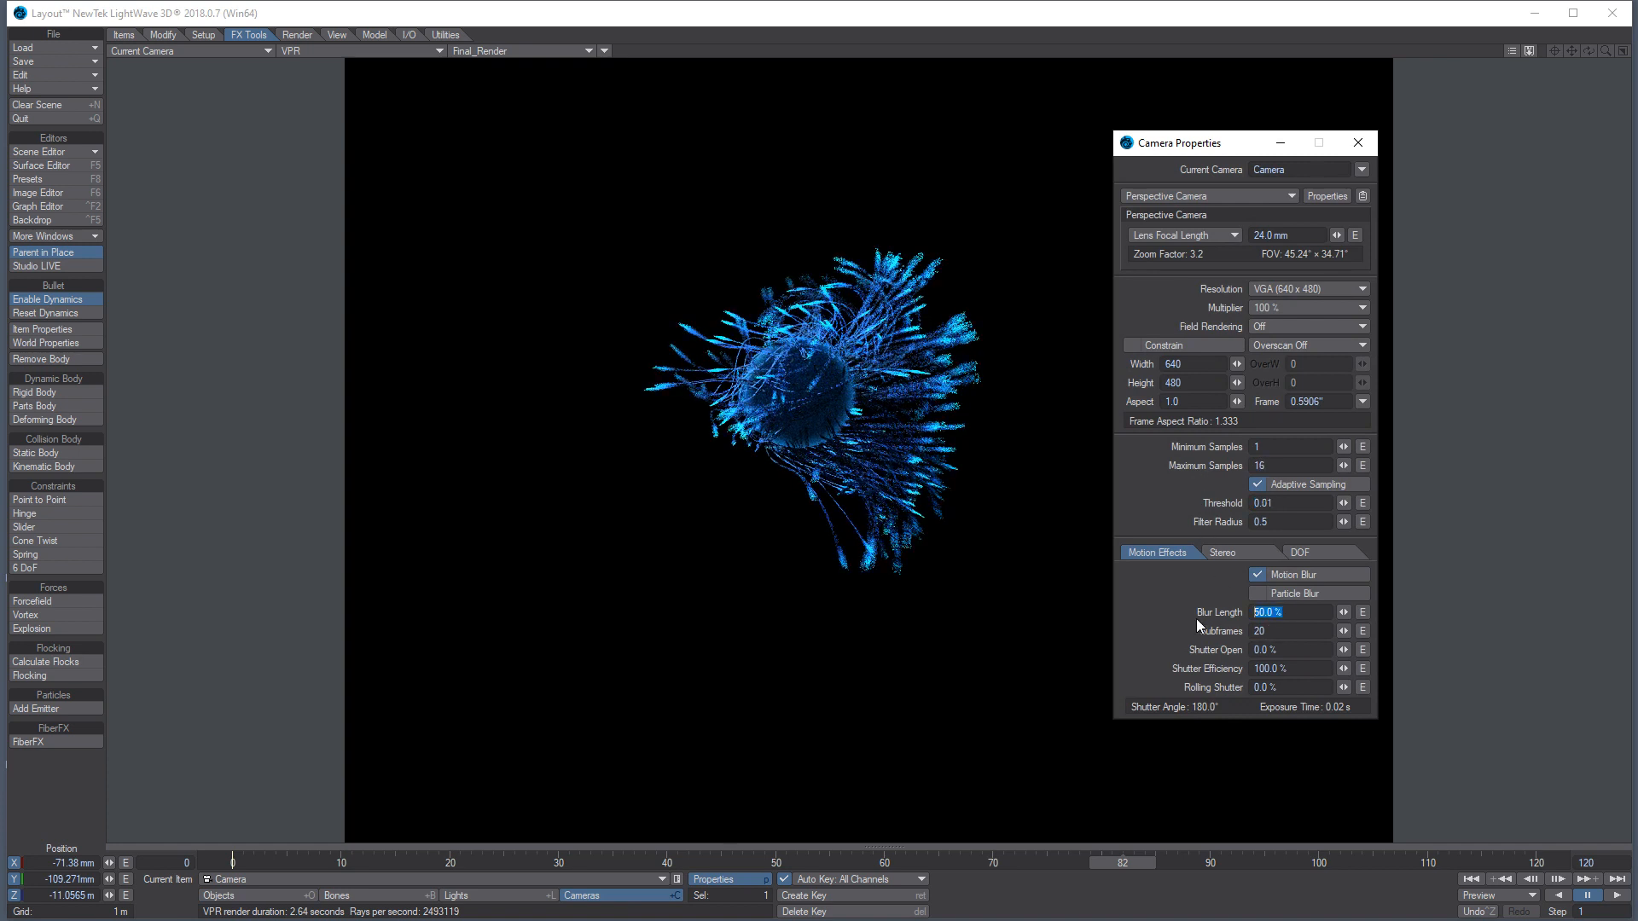
text(30)
key(Tab)
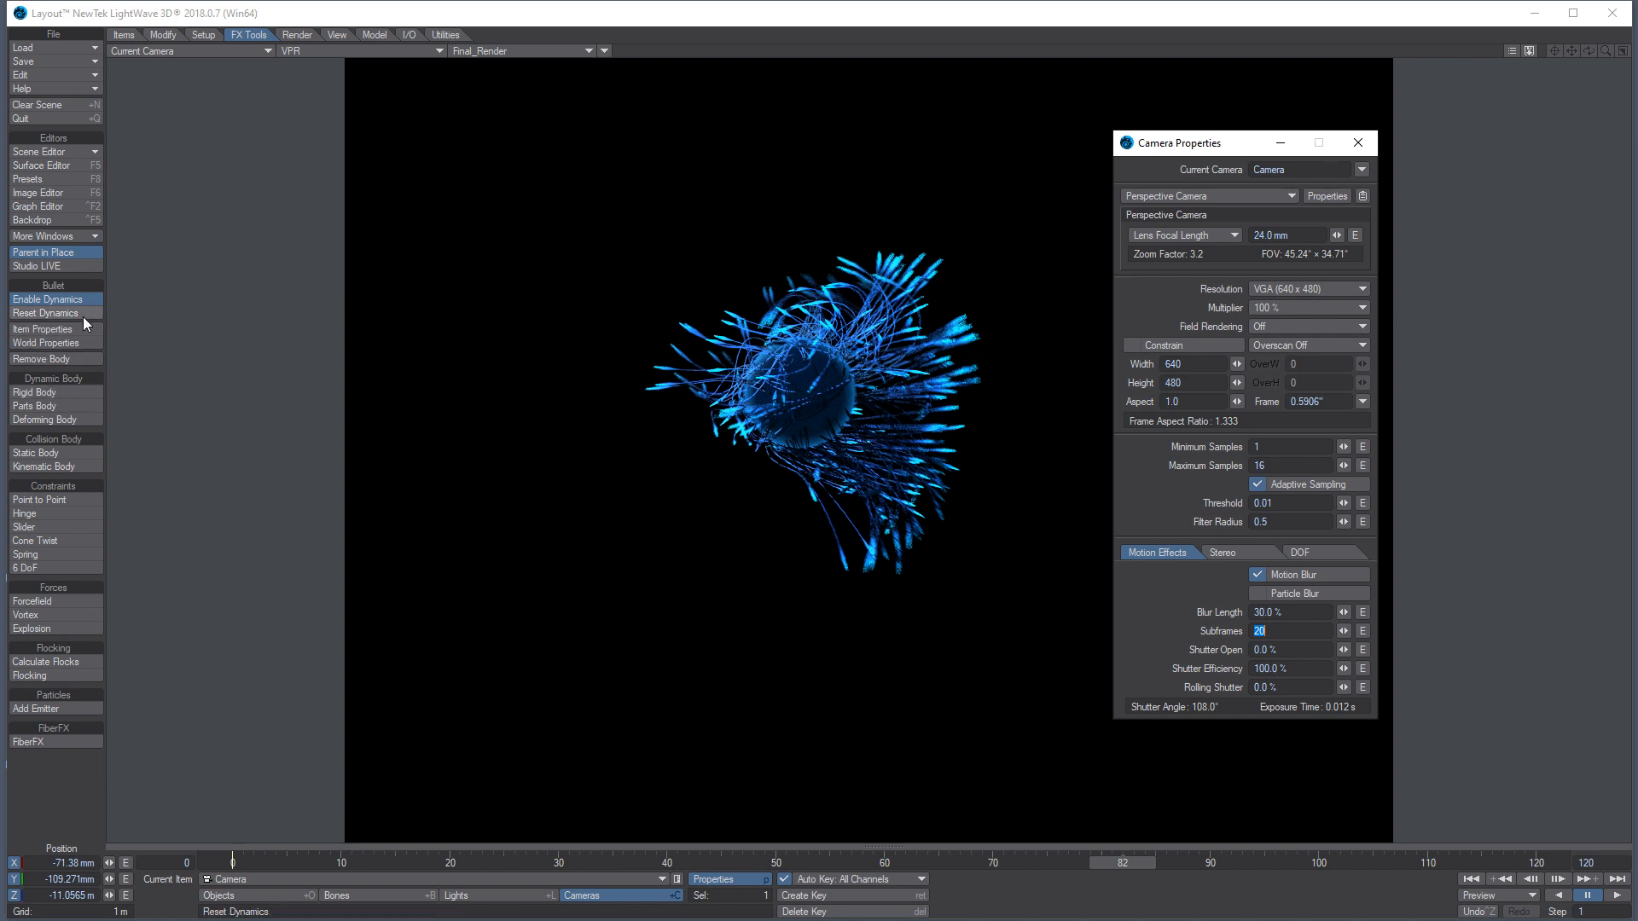
Open the FiberFX geometry settings of DemoFibers:Layer2
click(53, 238)
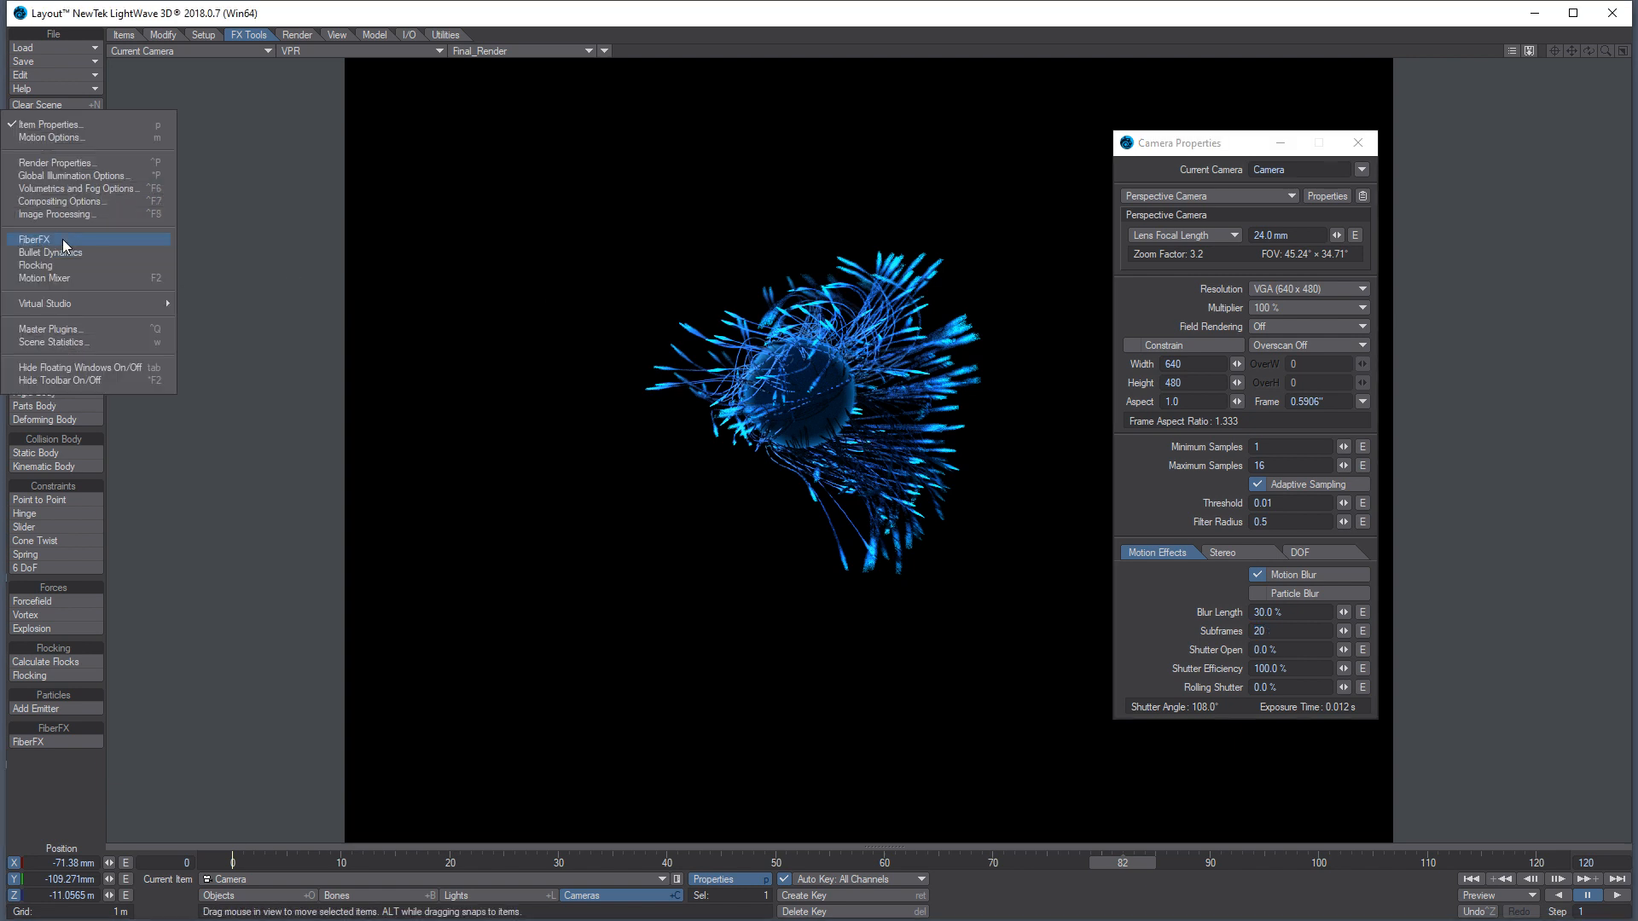
click(64, 239)
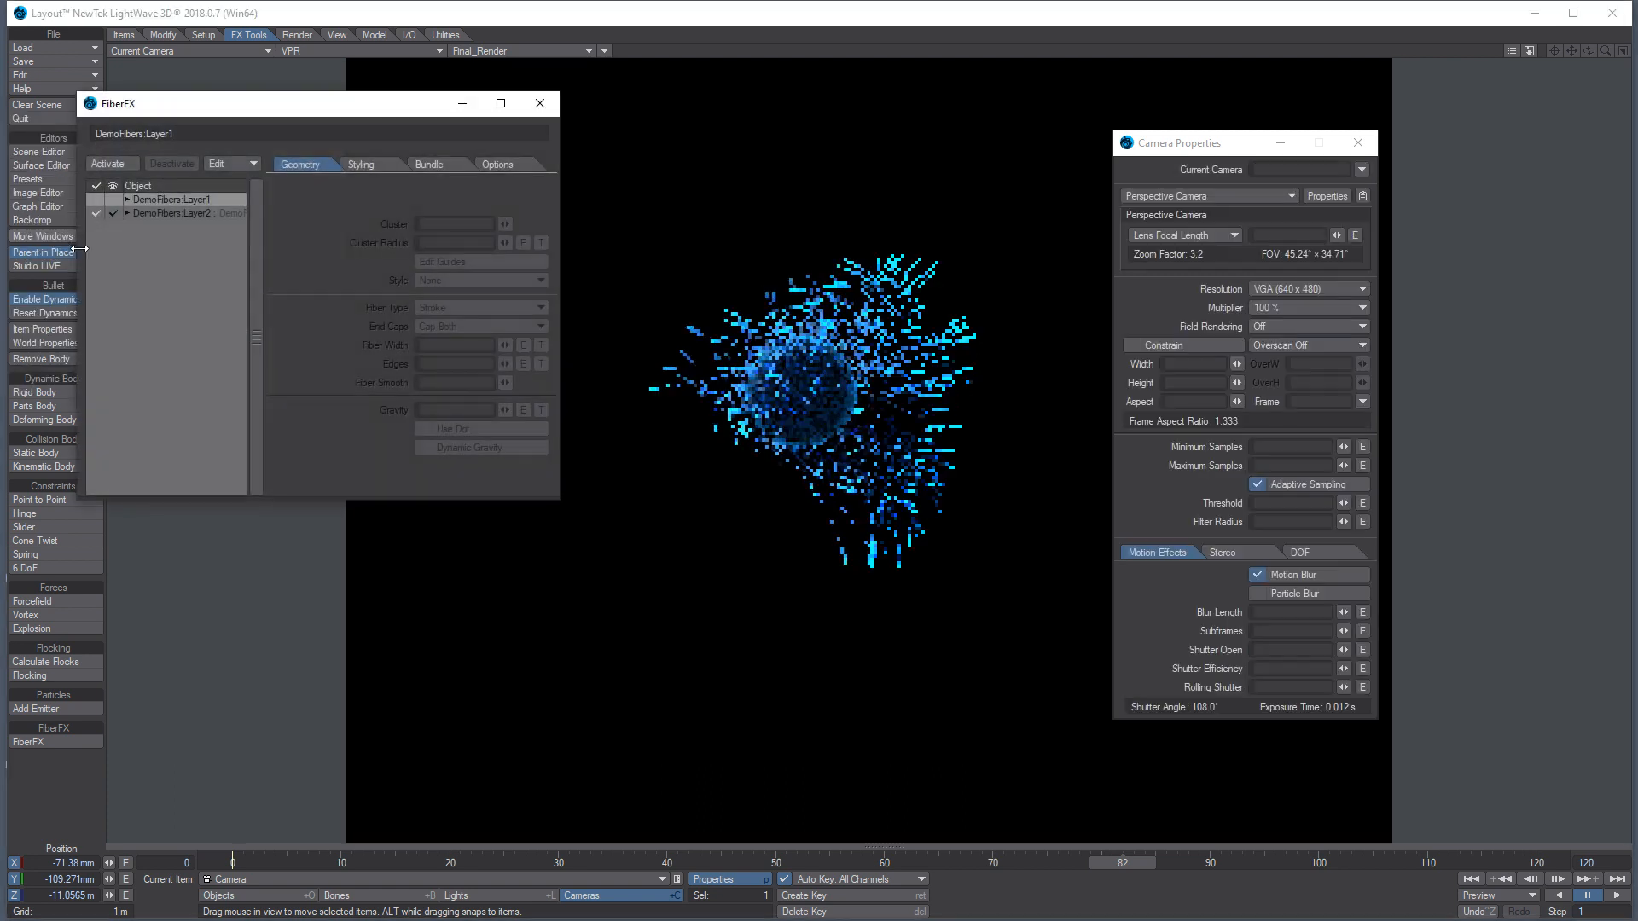
click(172, 210)
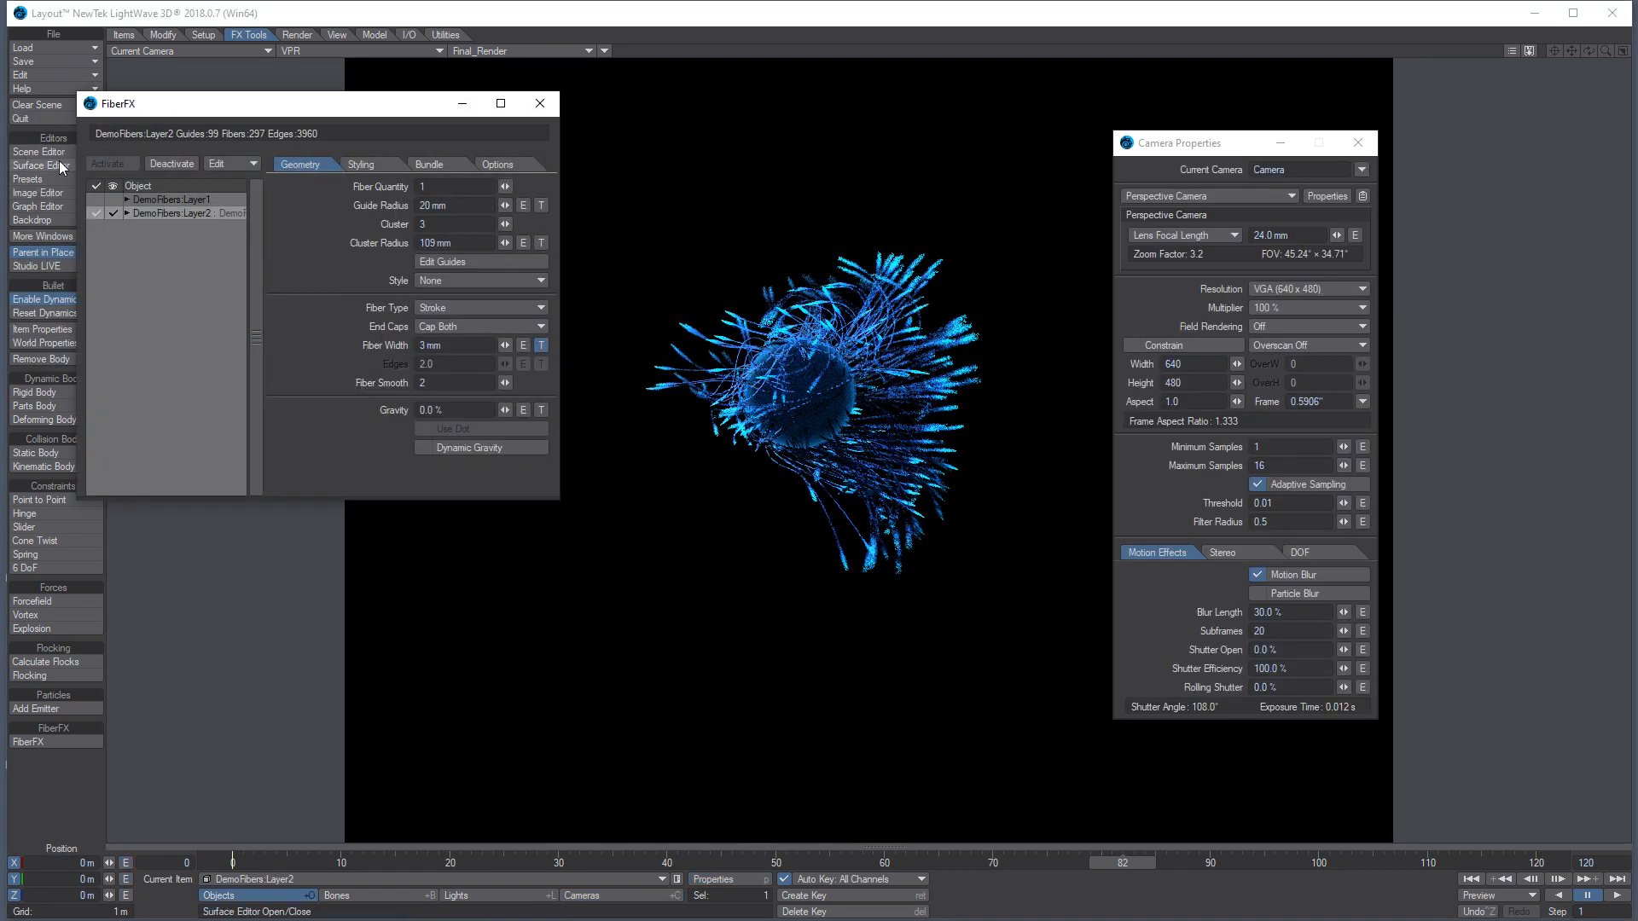
Open the fiber surface's node graph, uncover the preview, and open the Gradient (2) node that drives Translucency
click(55, 165)
click(134, 333)
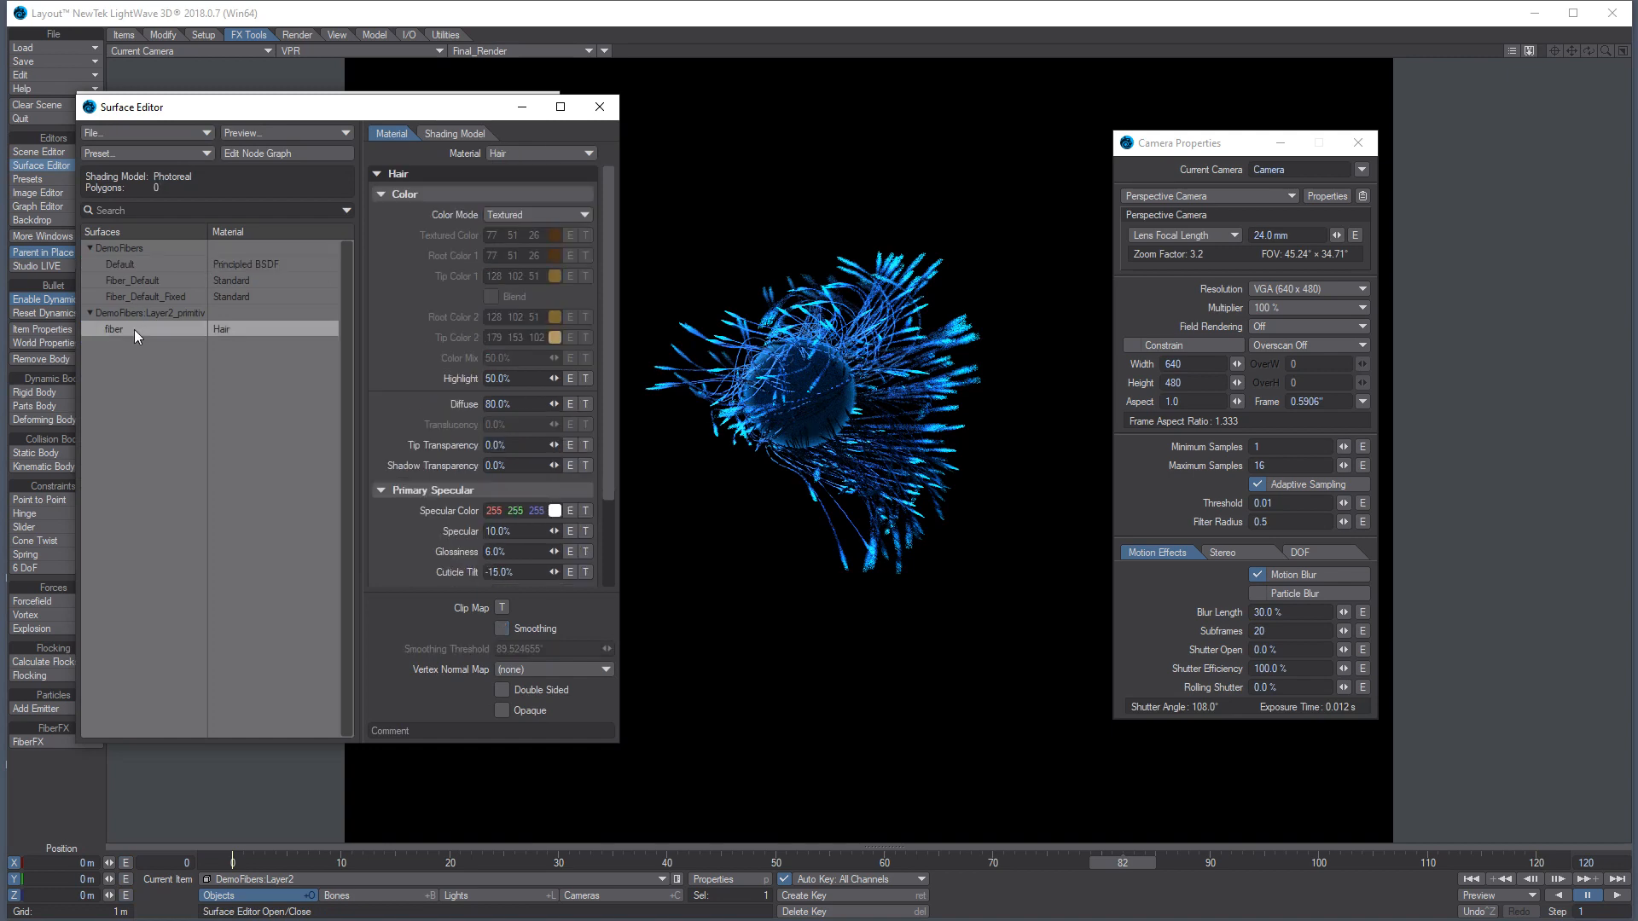
double_click(207, 327)
drag(793, 252, 1003, 529)
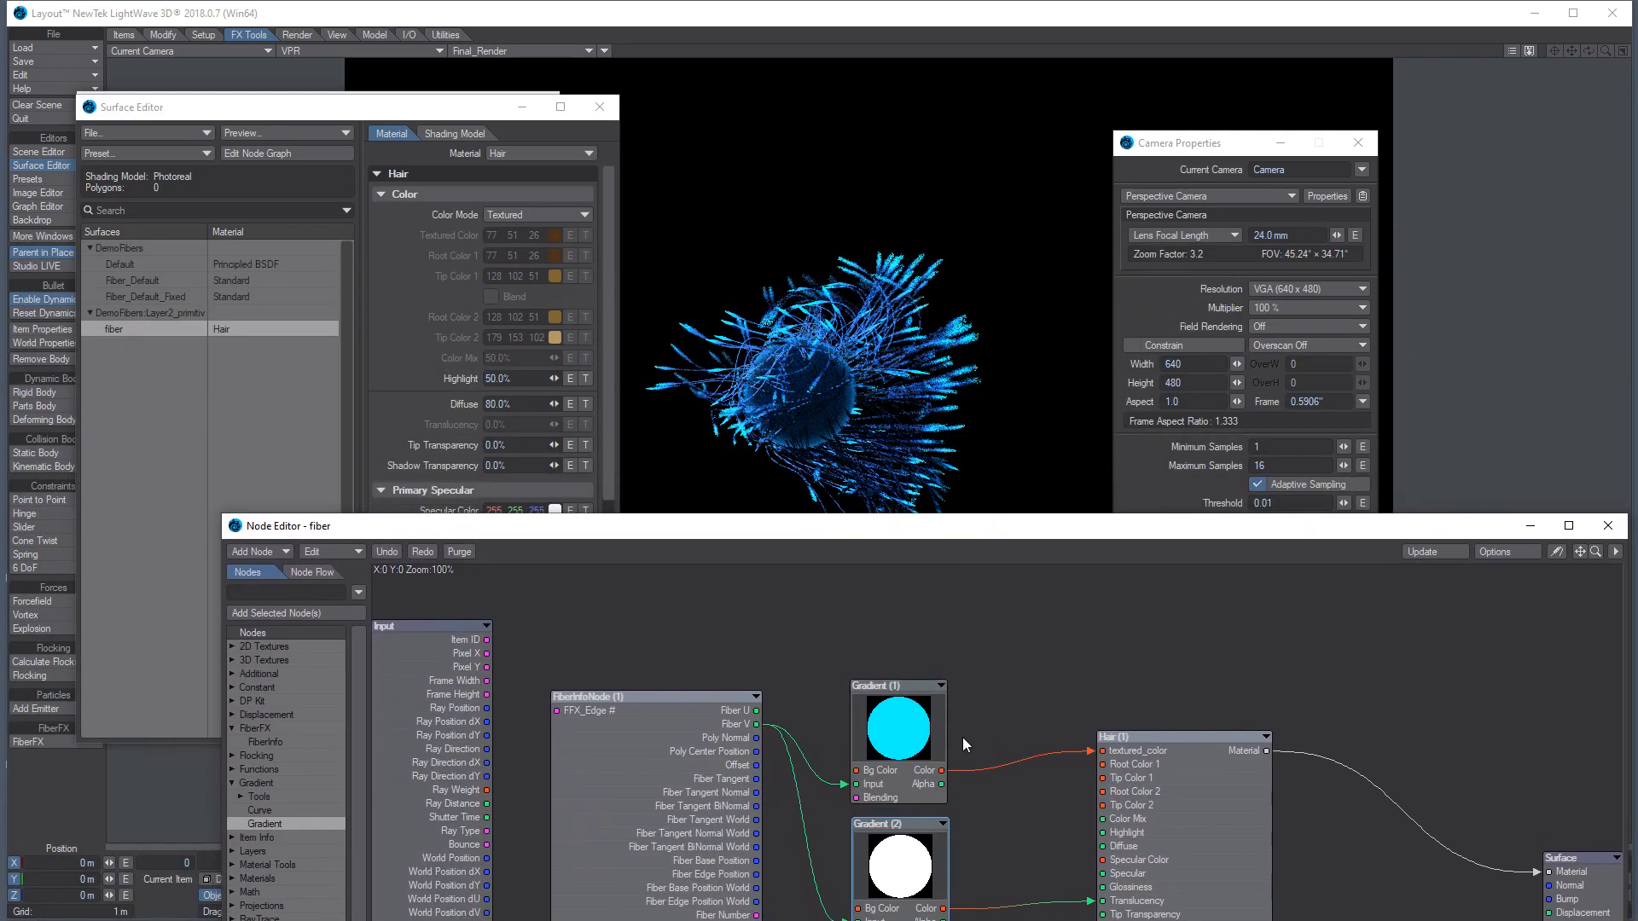
double_click(894, 865)
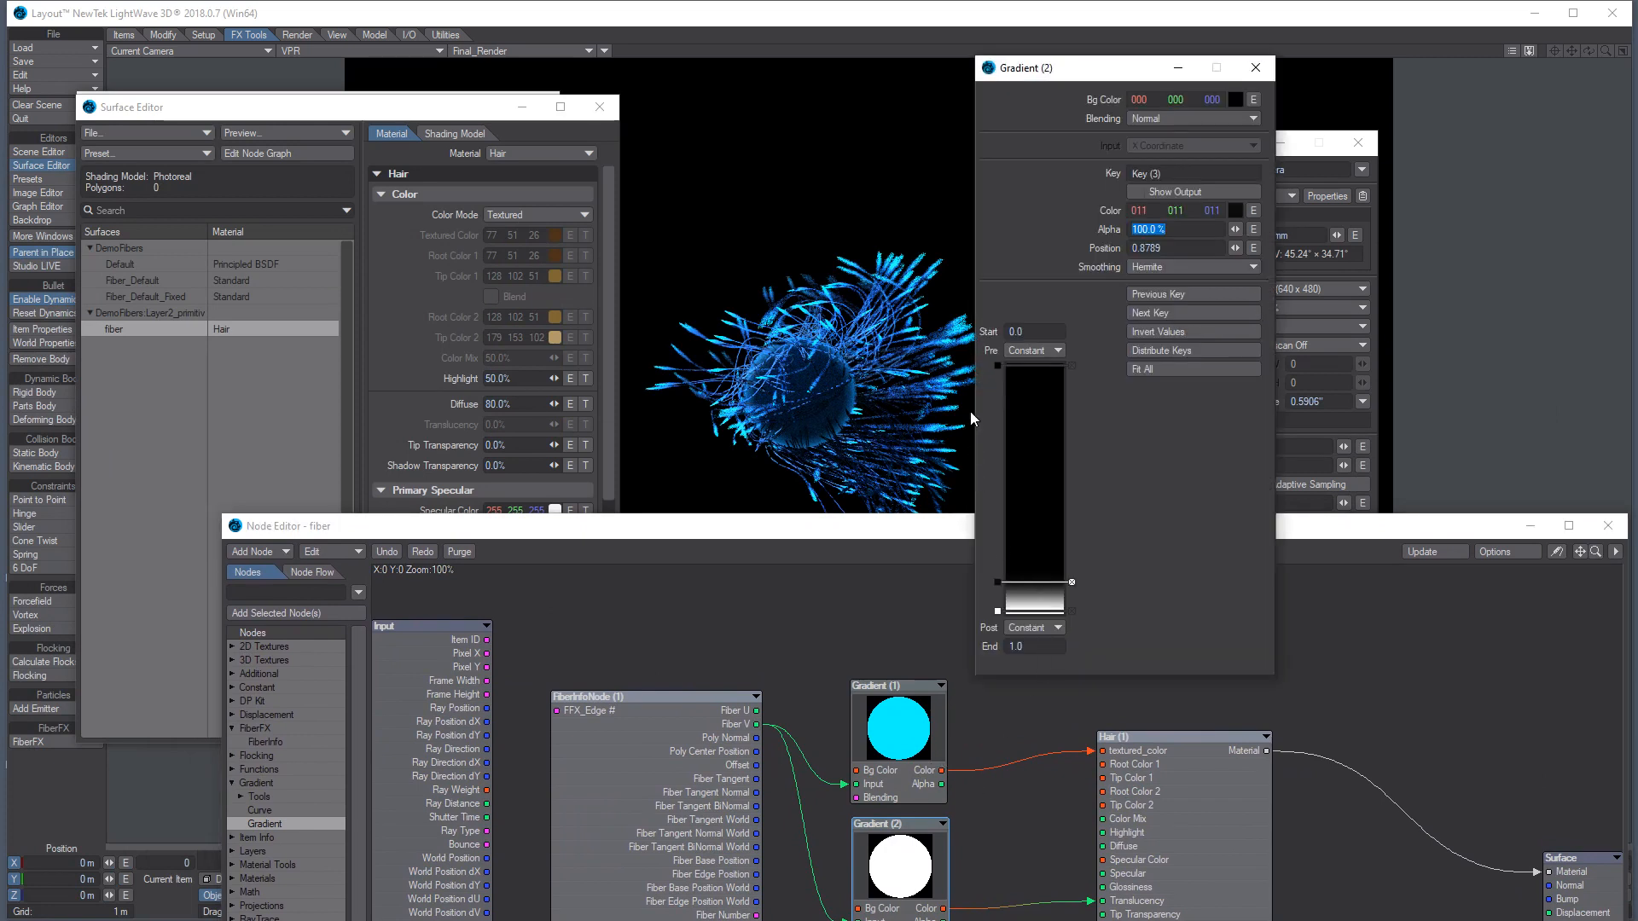
Lighten the start key of Gradient (2), first to dark gray (45, 45, 45) and finally to mid gray (127, 127, 127)
click(1000, 366)
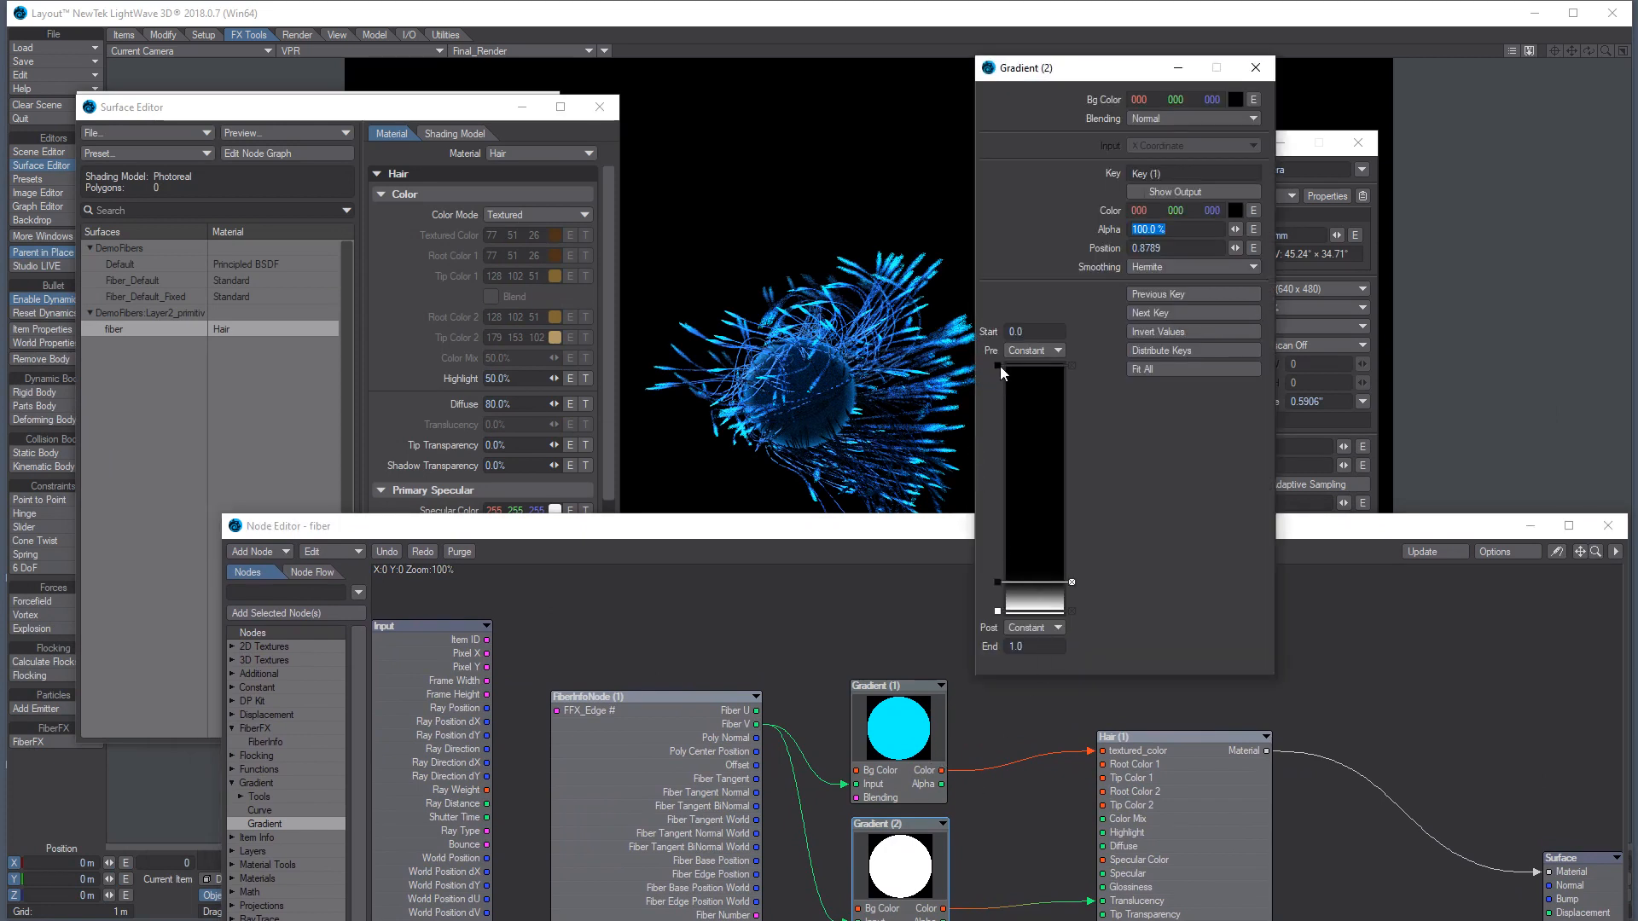
click(1236, 210)
drag(986, 294, 982, 267)
click(1136, 541)
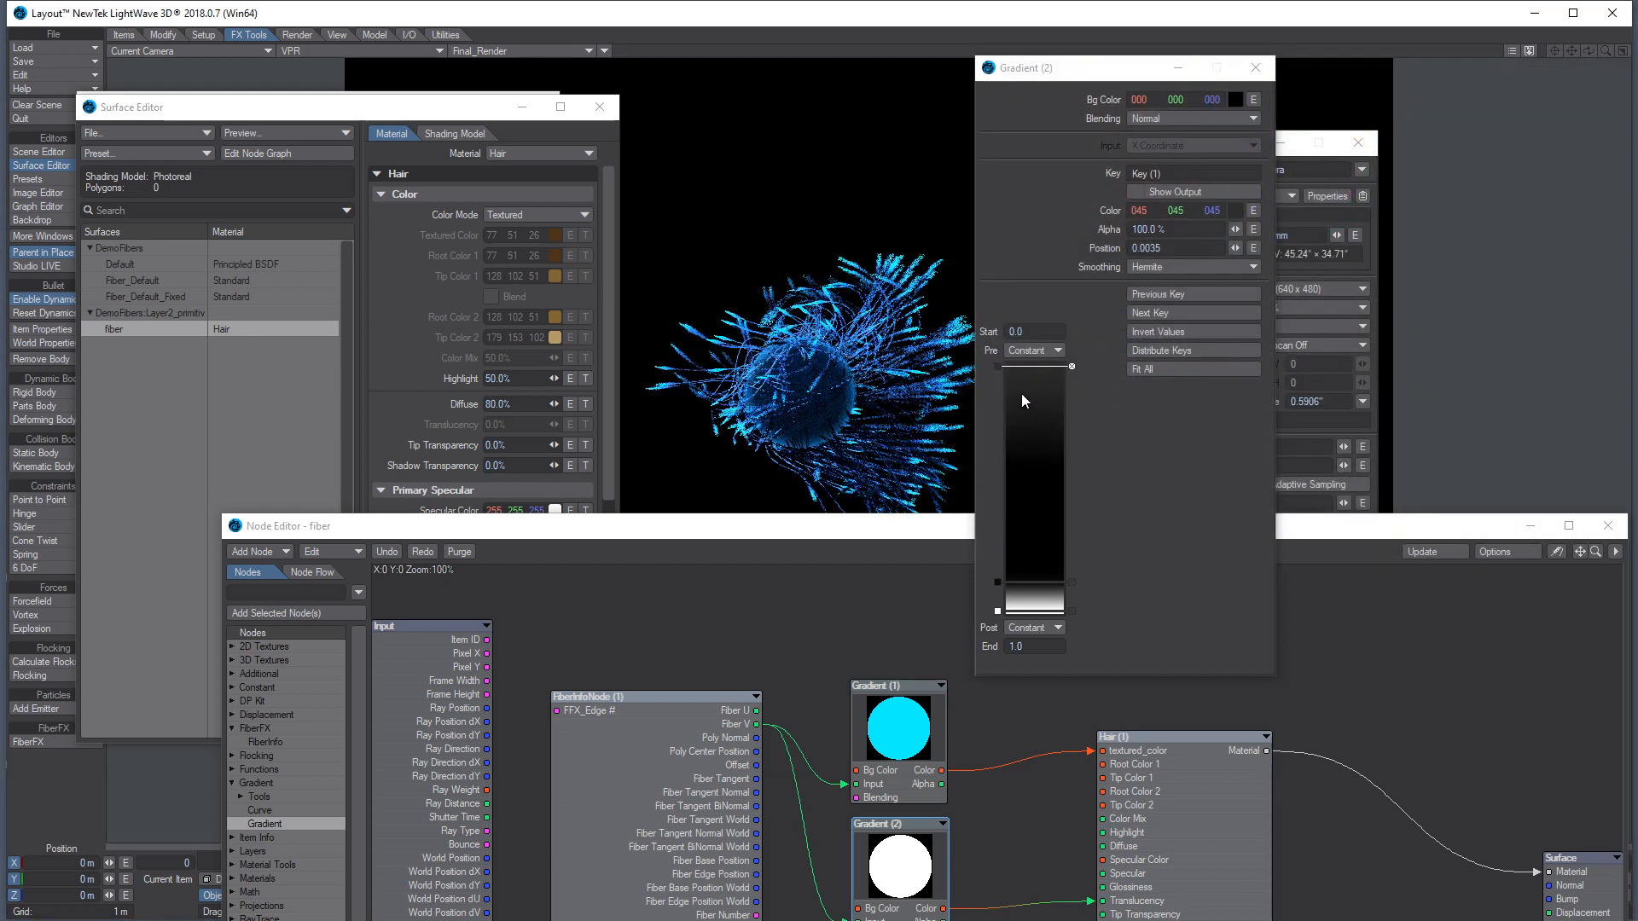
click(1233, 212)
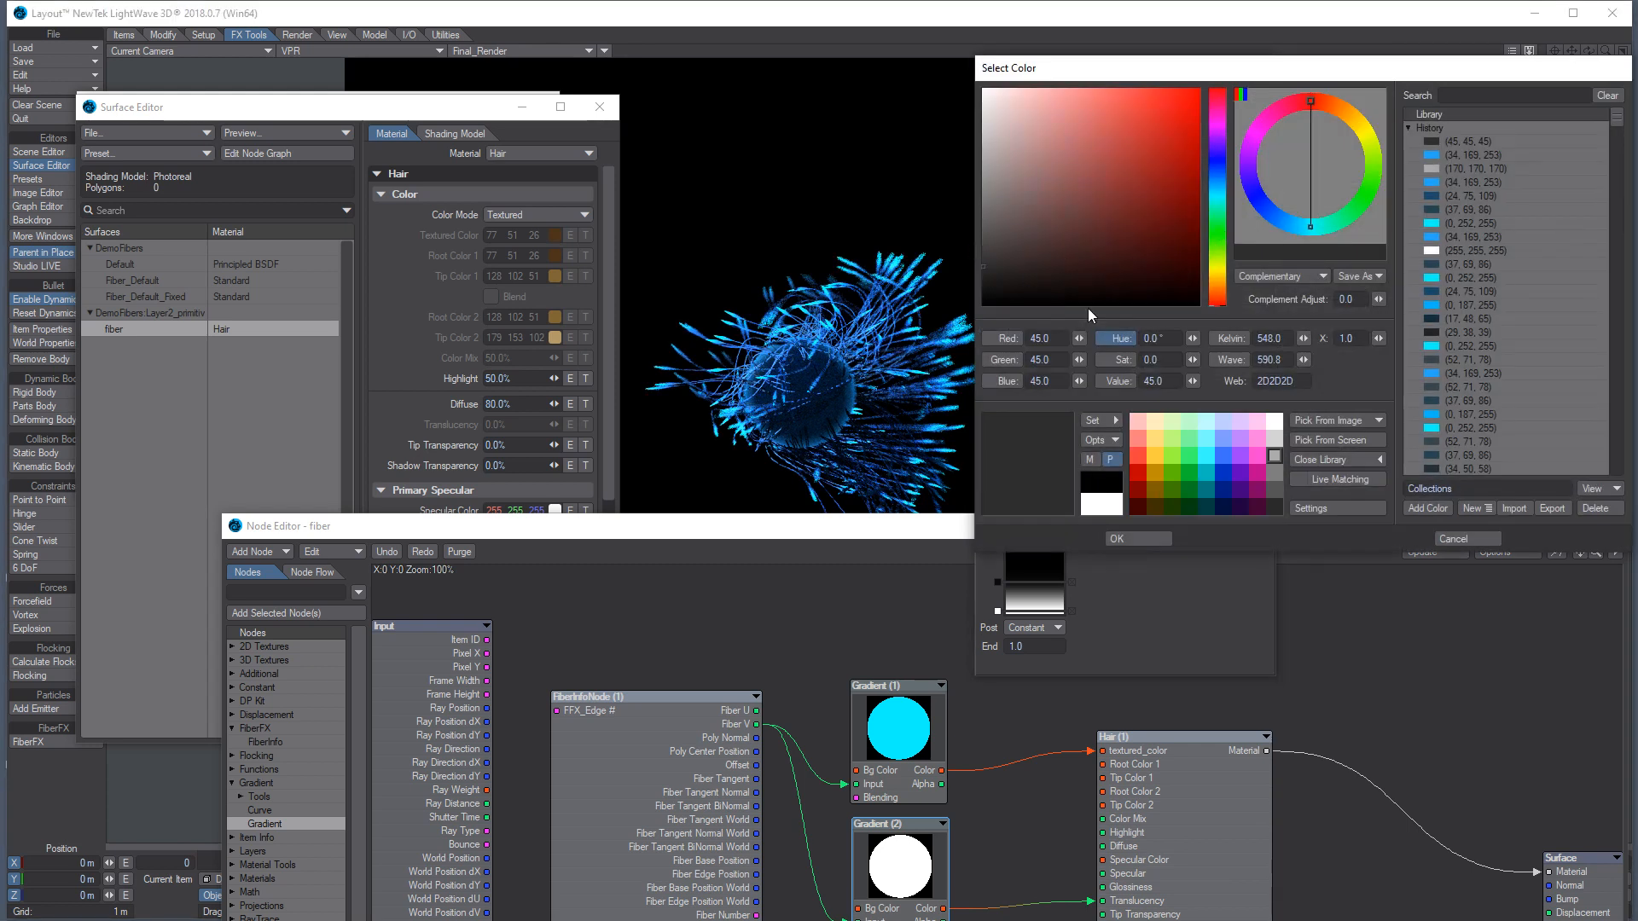
click(1273, 475)
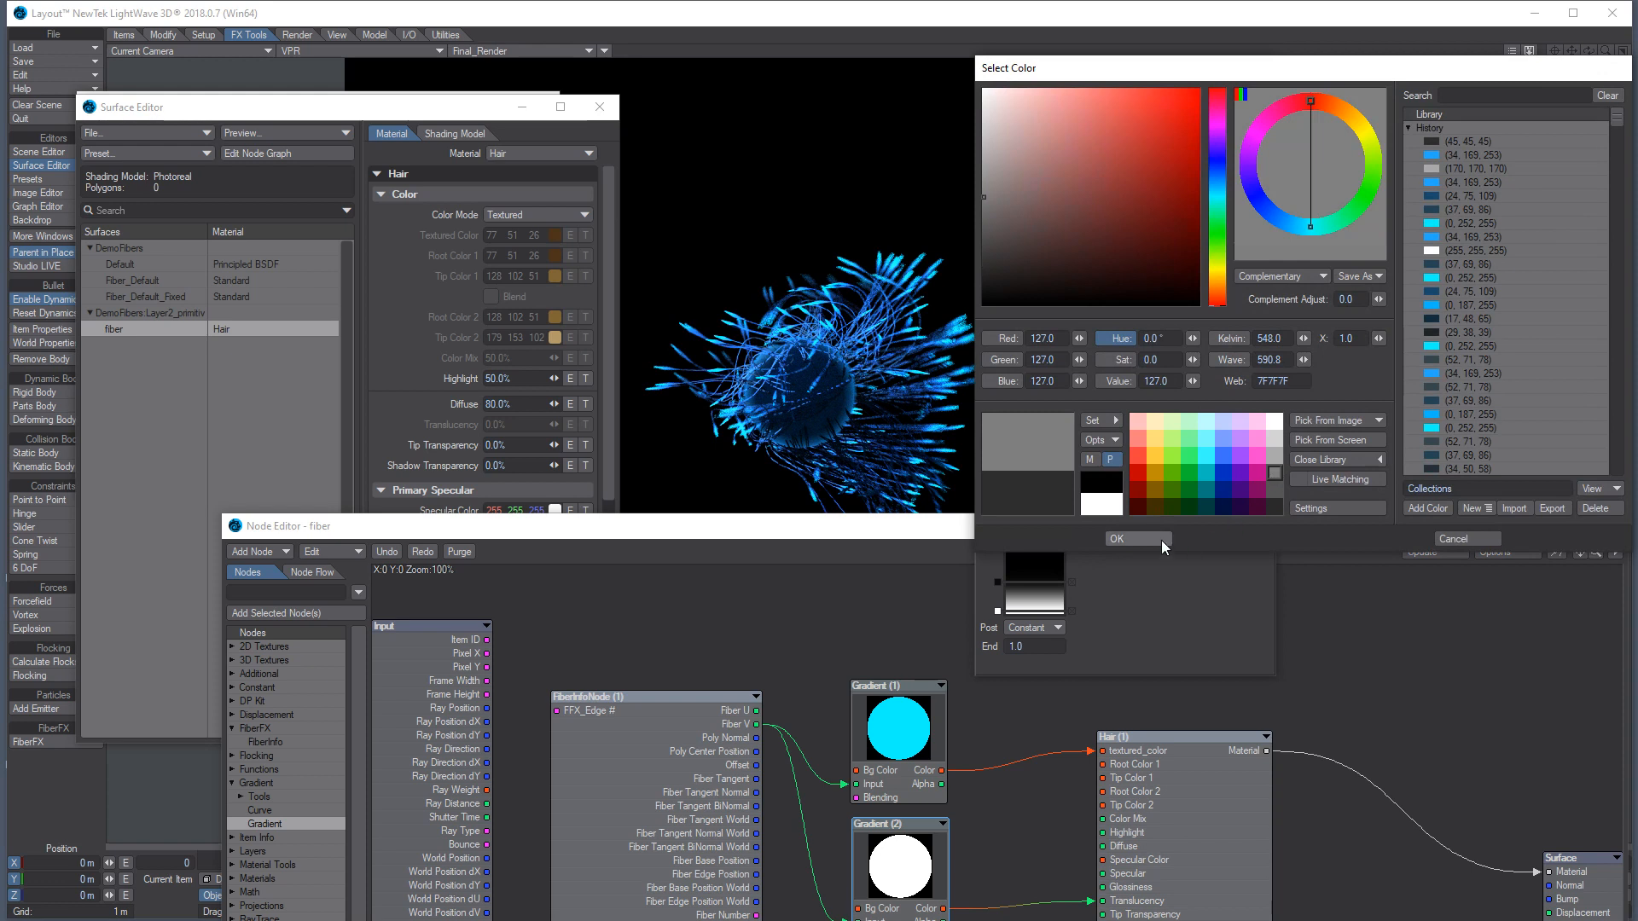
click(1146, 538)
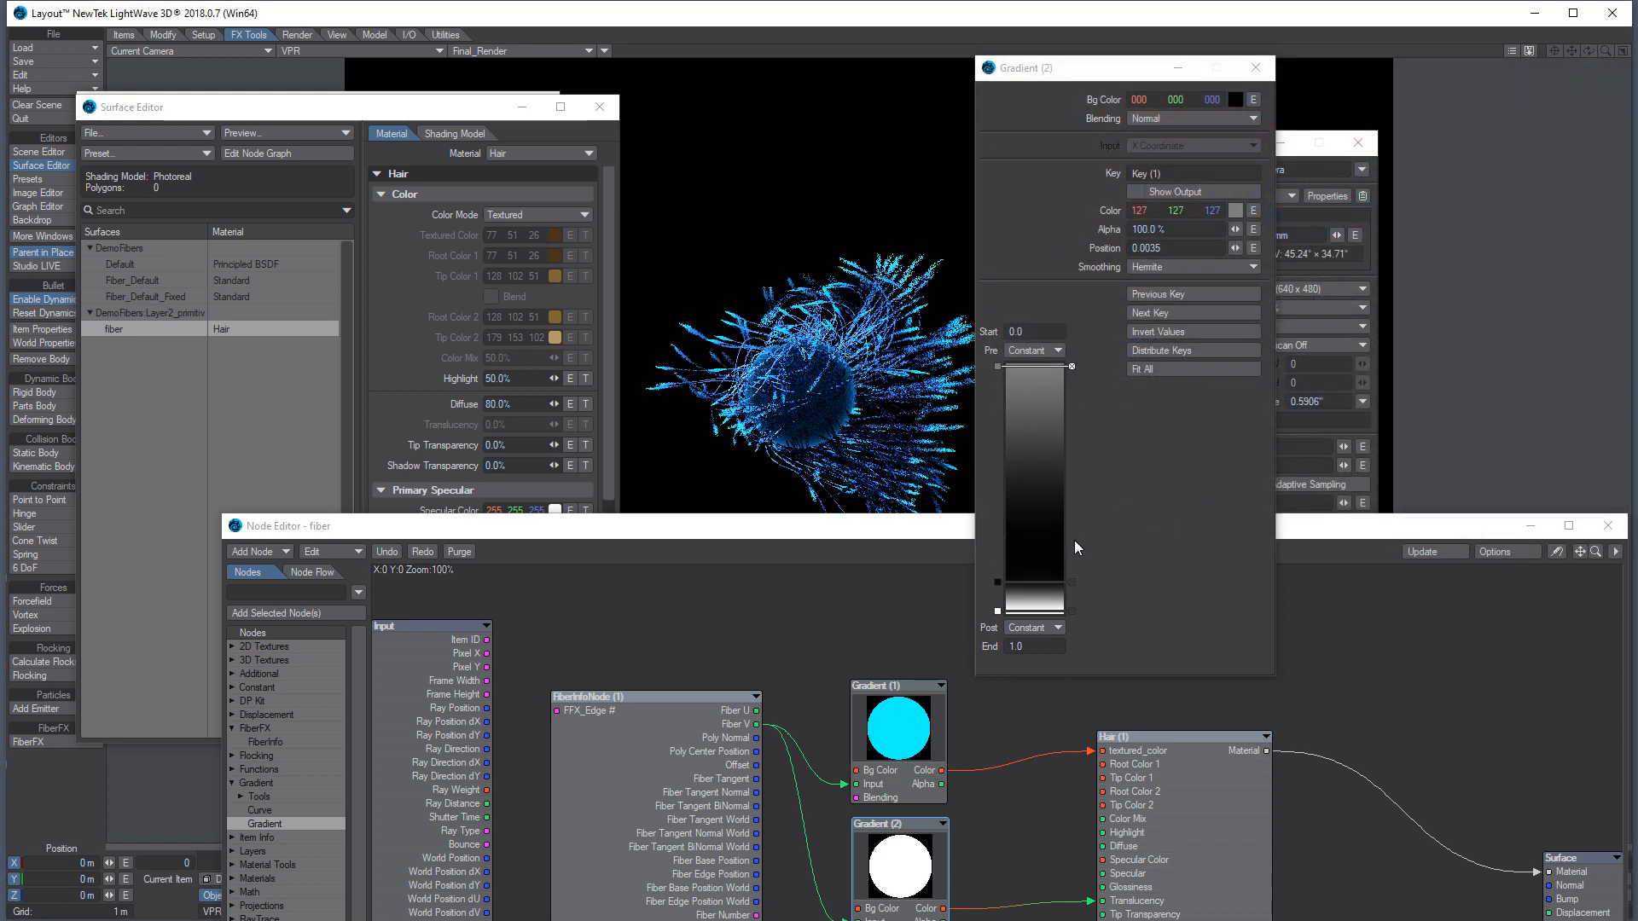
Check the settings of Gradient (1), and close the gradient, node graph, camera and surface windows to clear the viewport
double_click(908, 746)
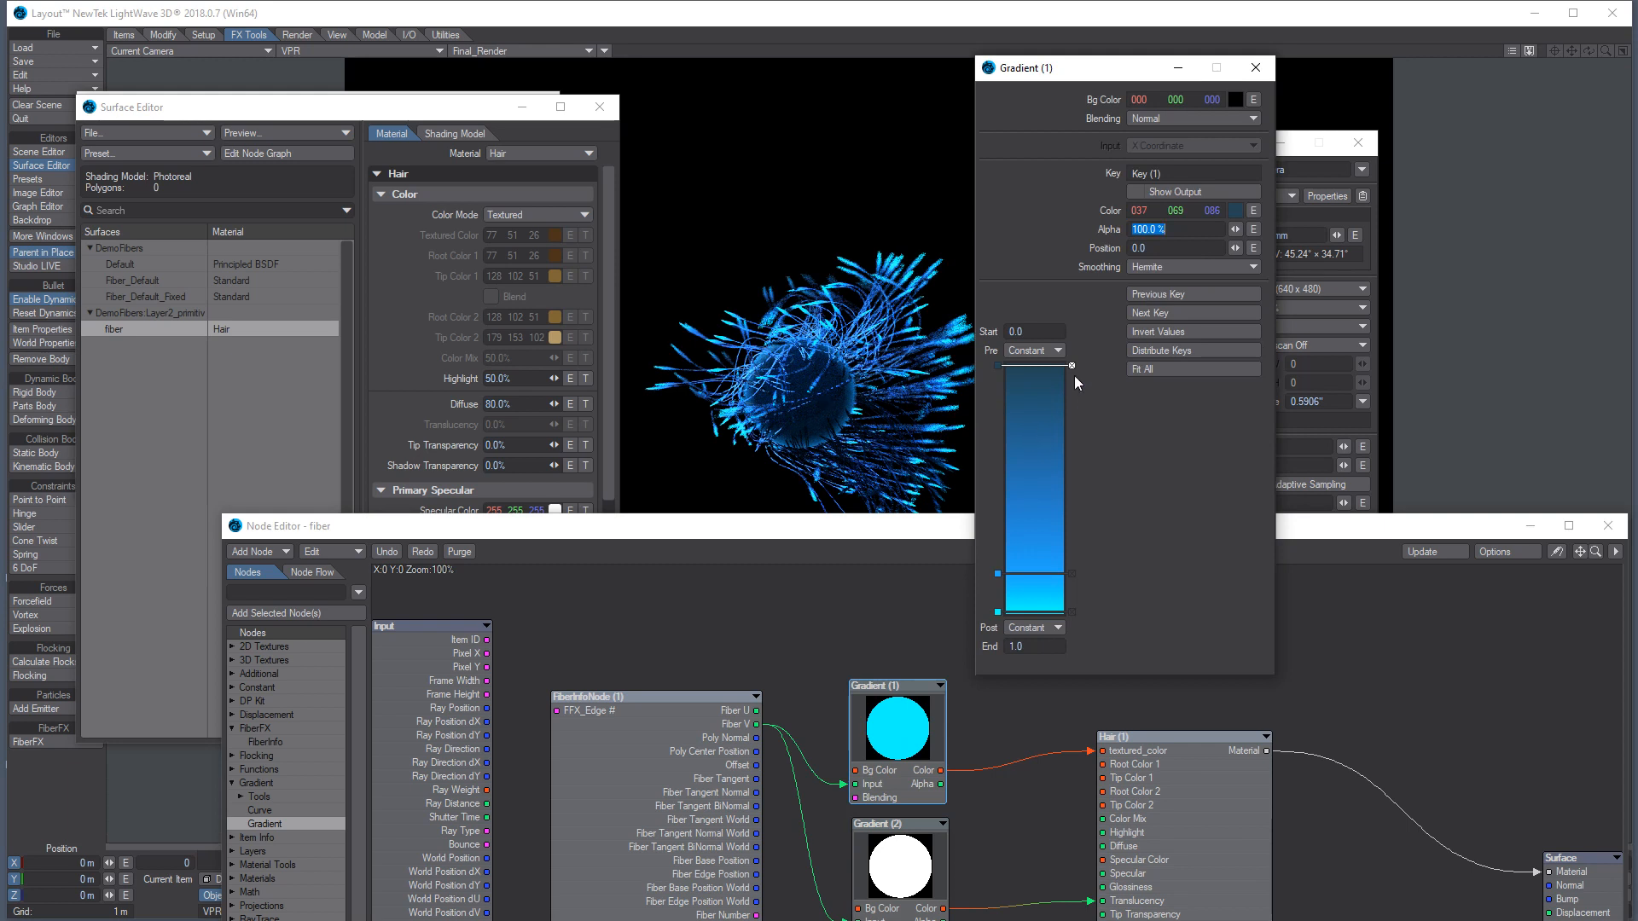
click(1256, 69)
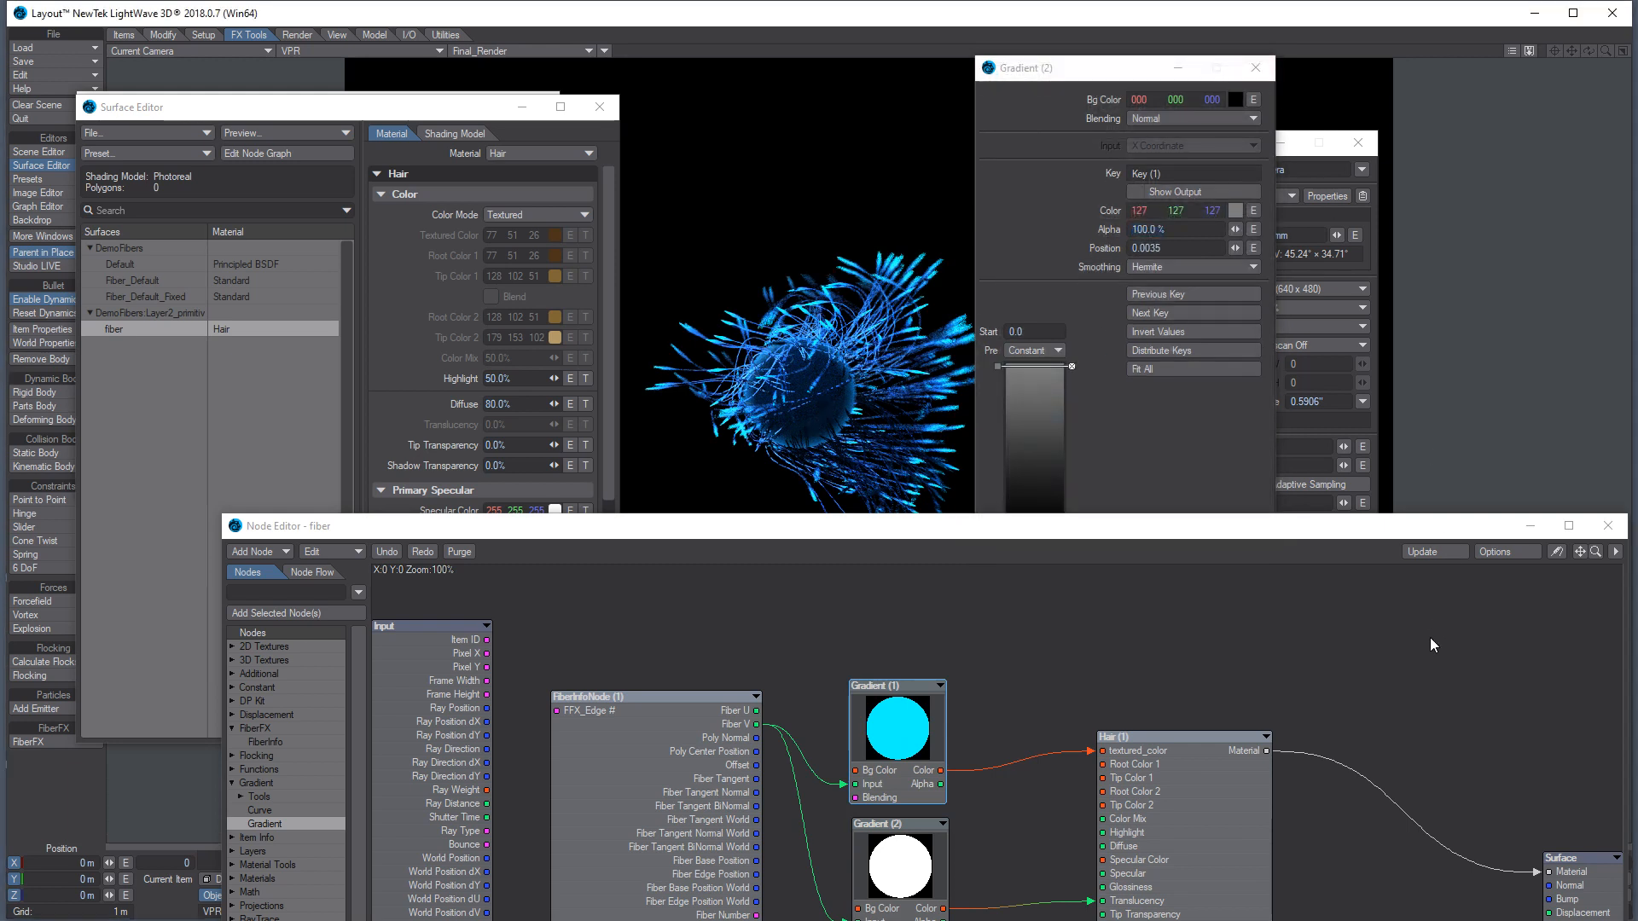
click(1608, 525)
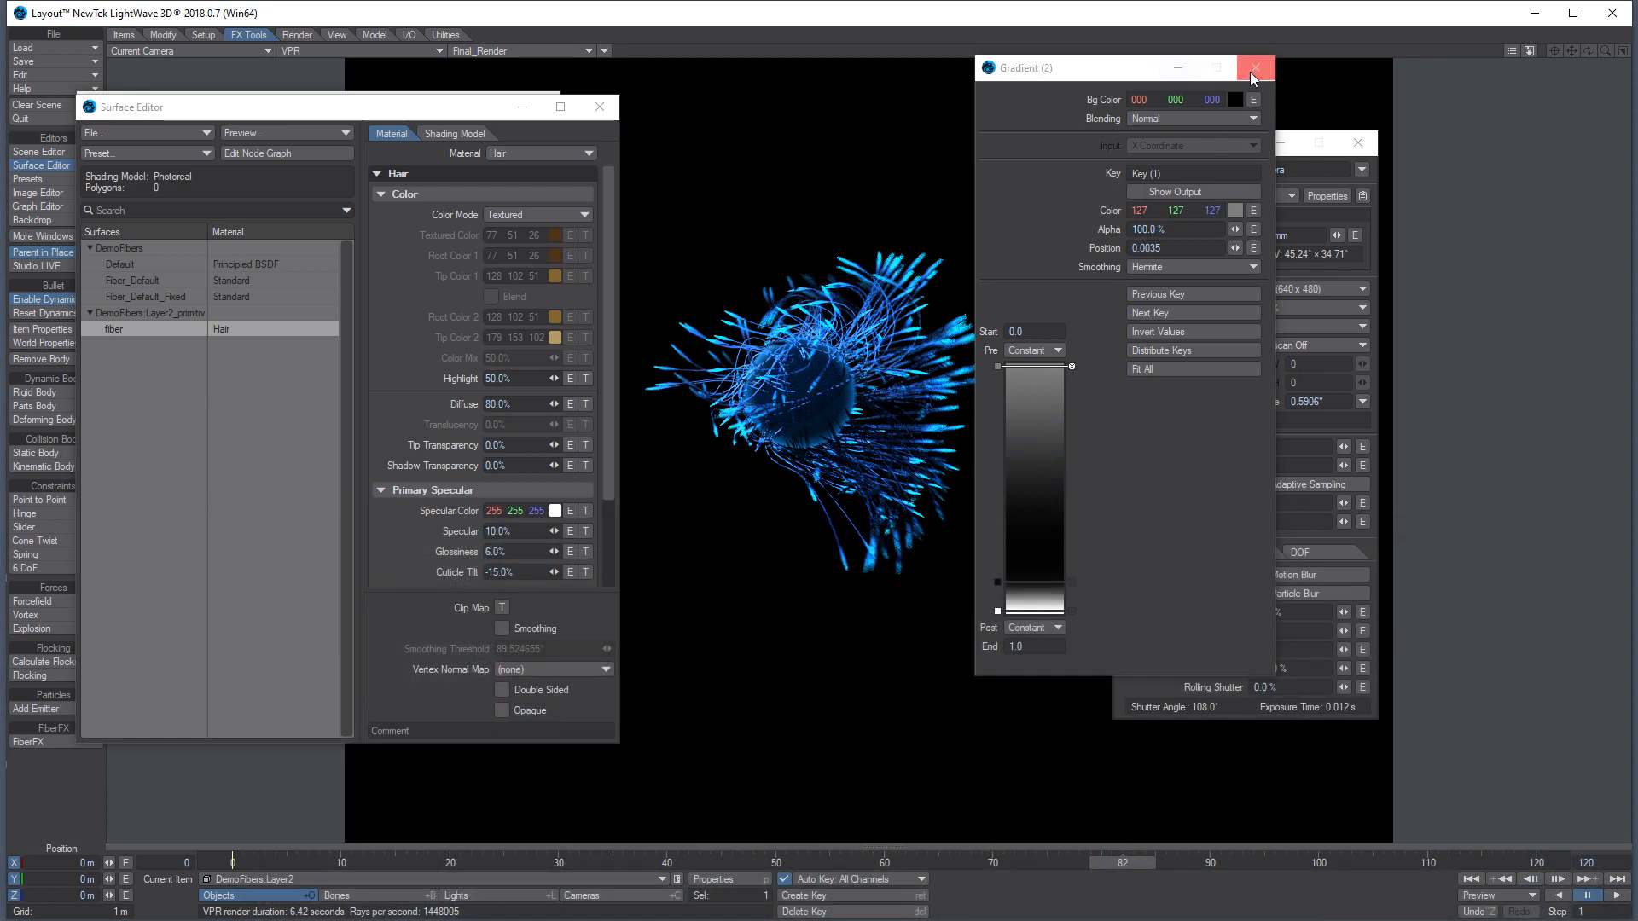
click(1255, 68)
click(1358, 142)
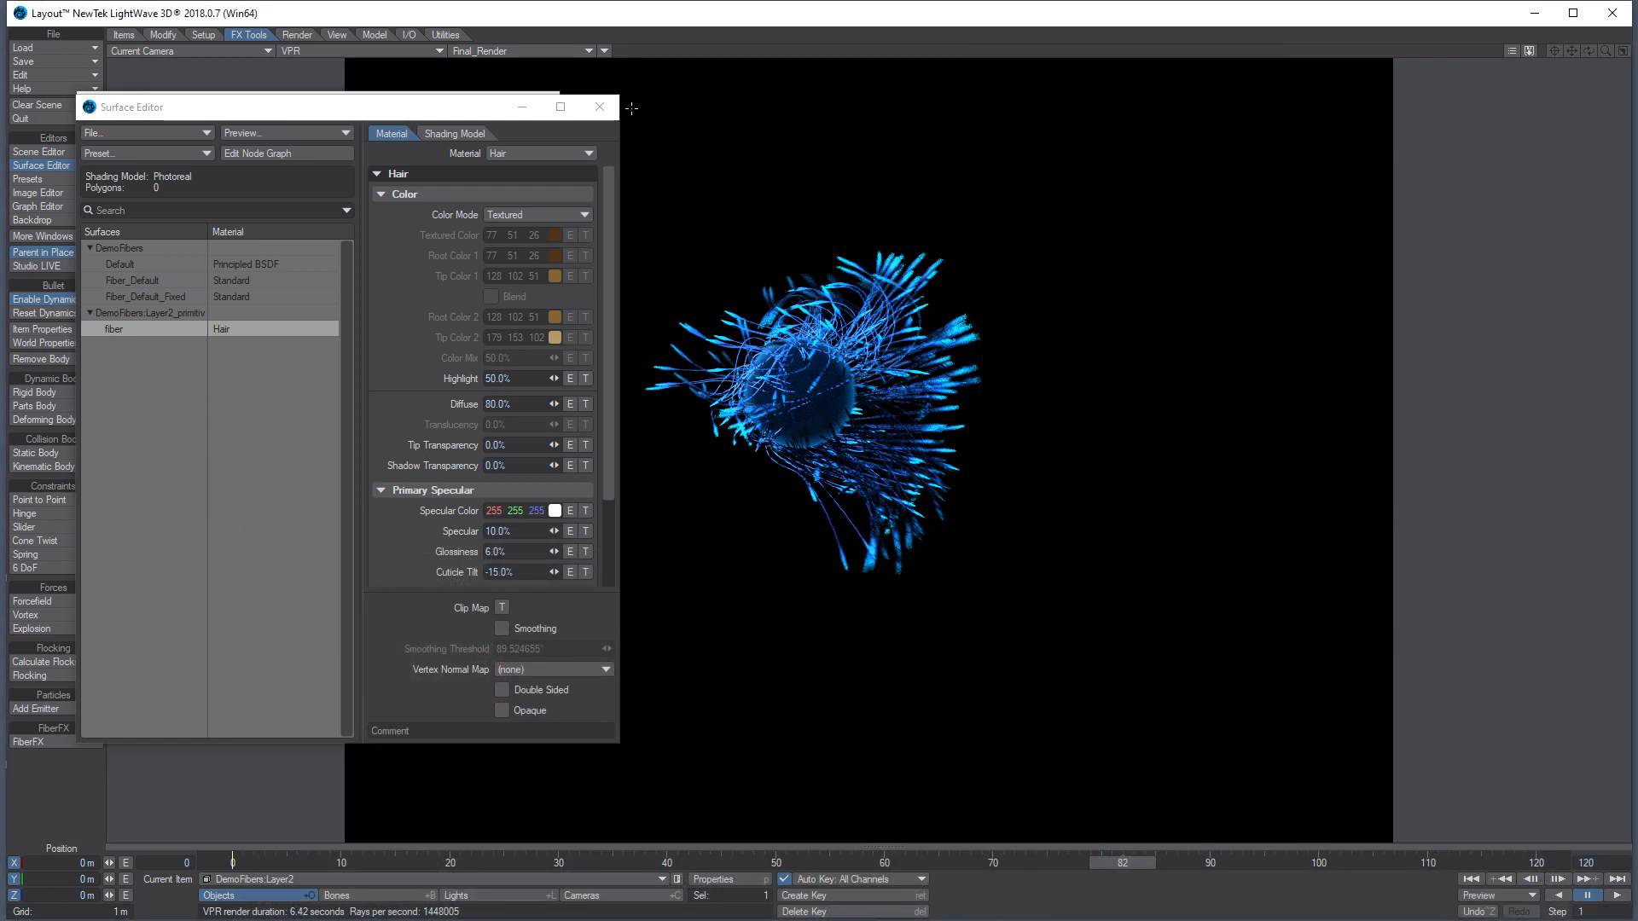
click(599, 107)
click(546, 104)
click(546, 105)
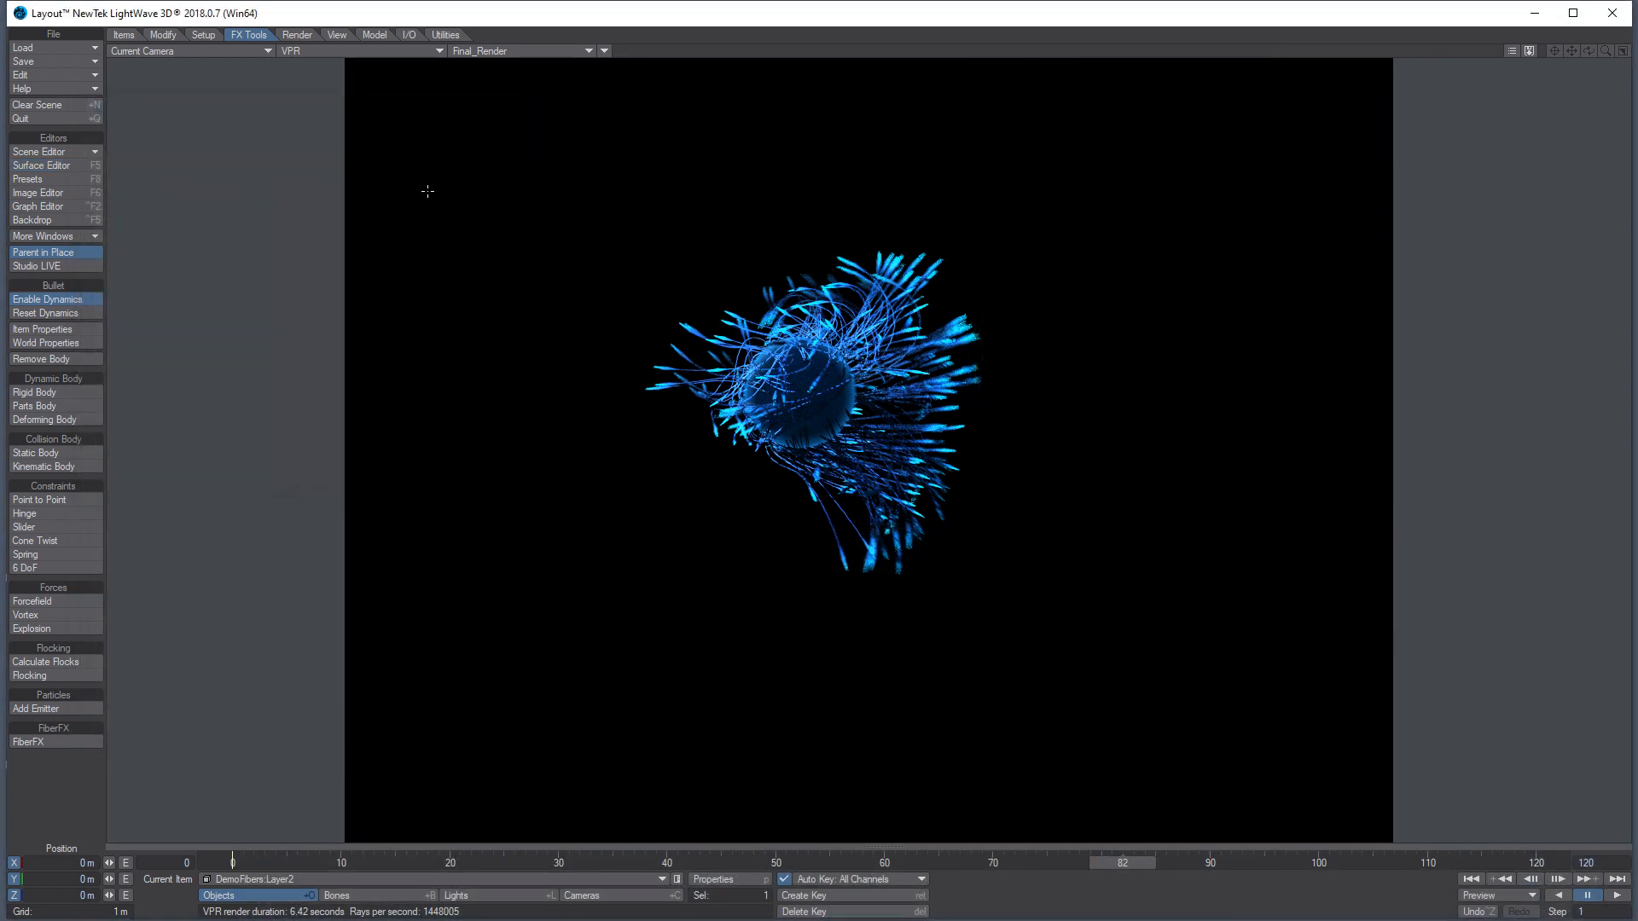
Preview the rendered look of the organism at frames 44, 31 and 64
click(710, 860)
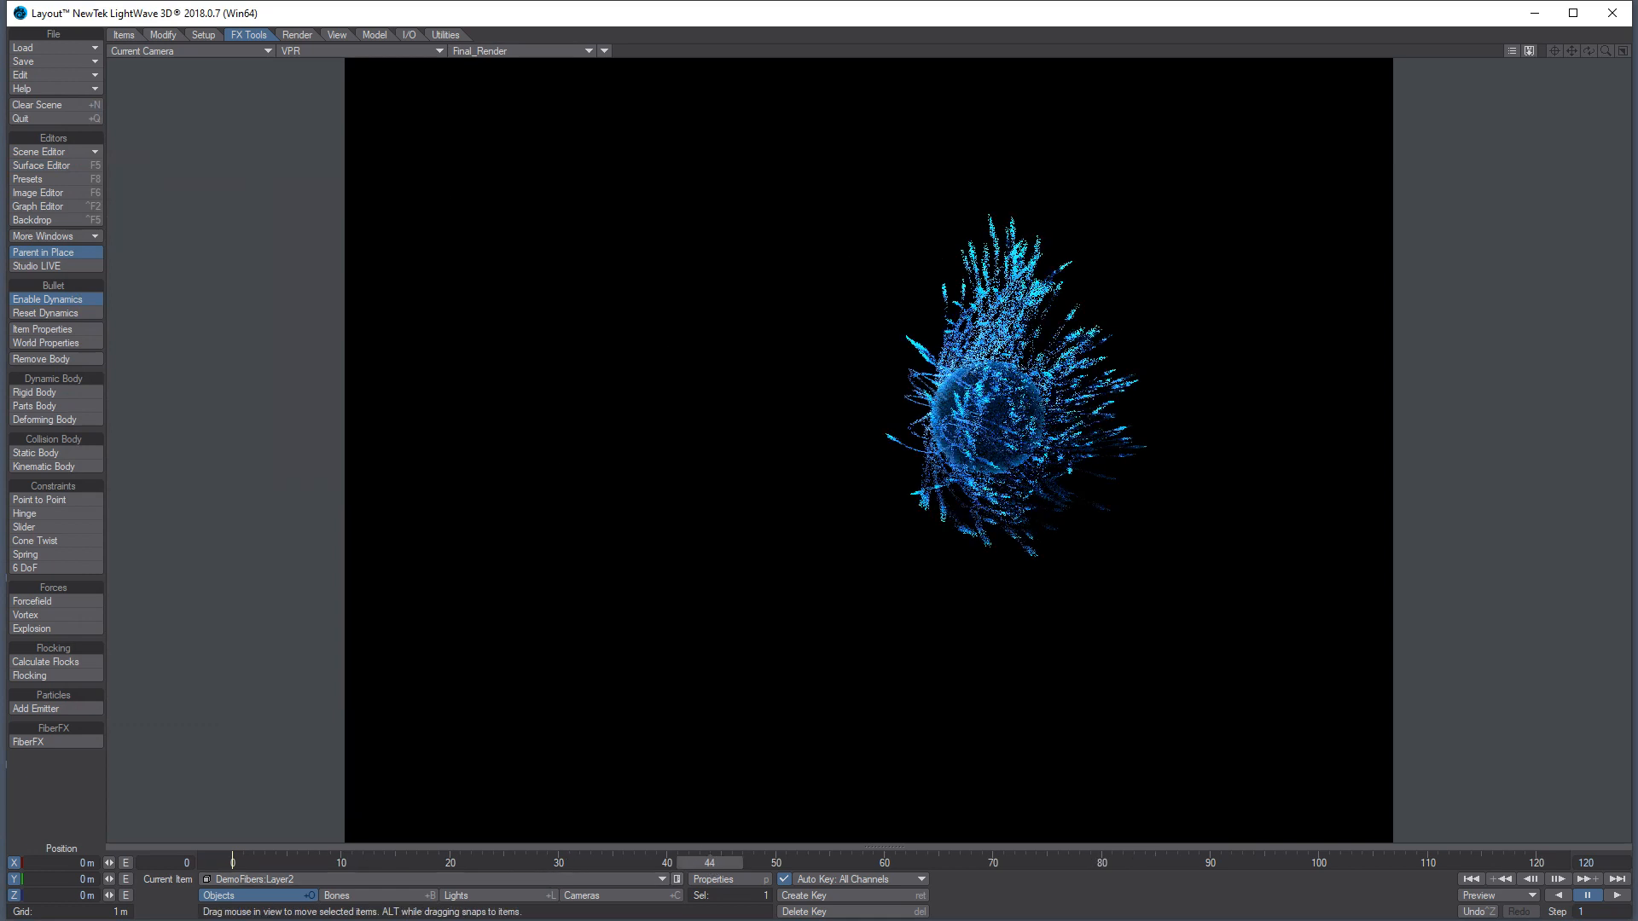
click(568, 862)
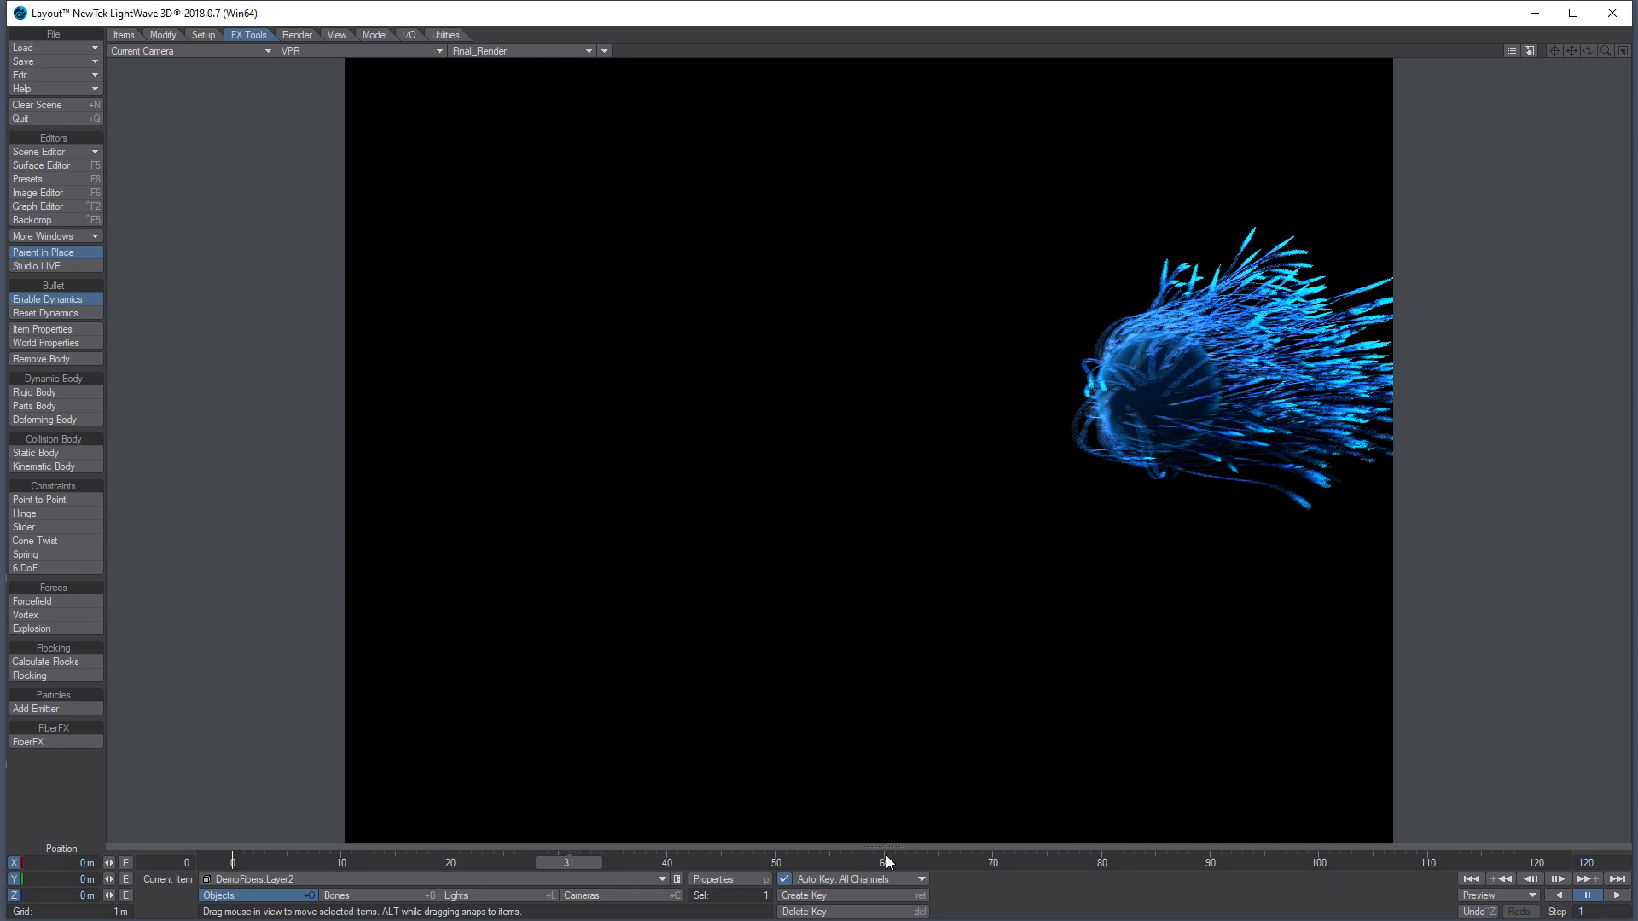
click(928, 854)
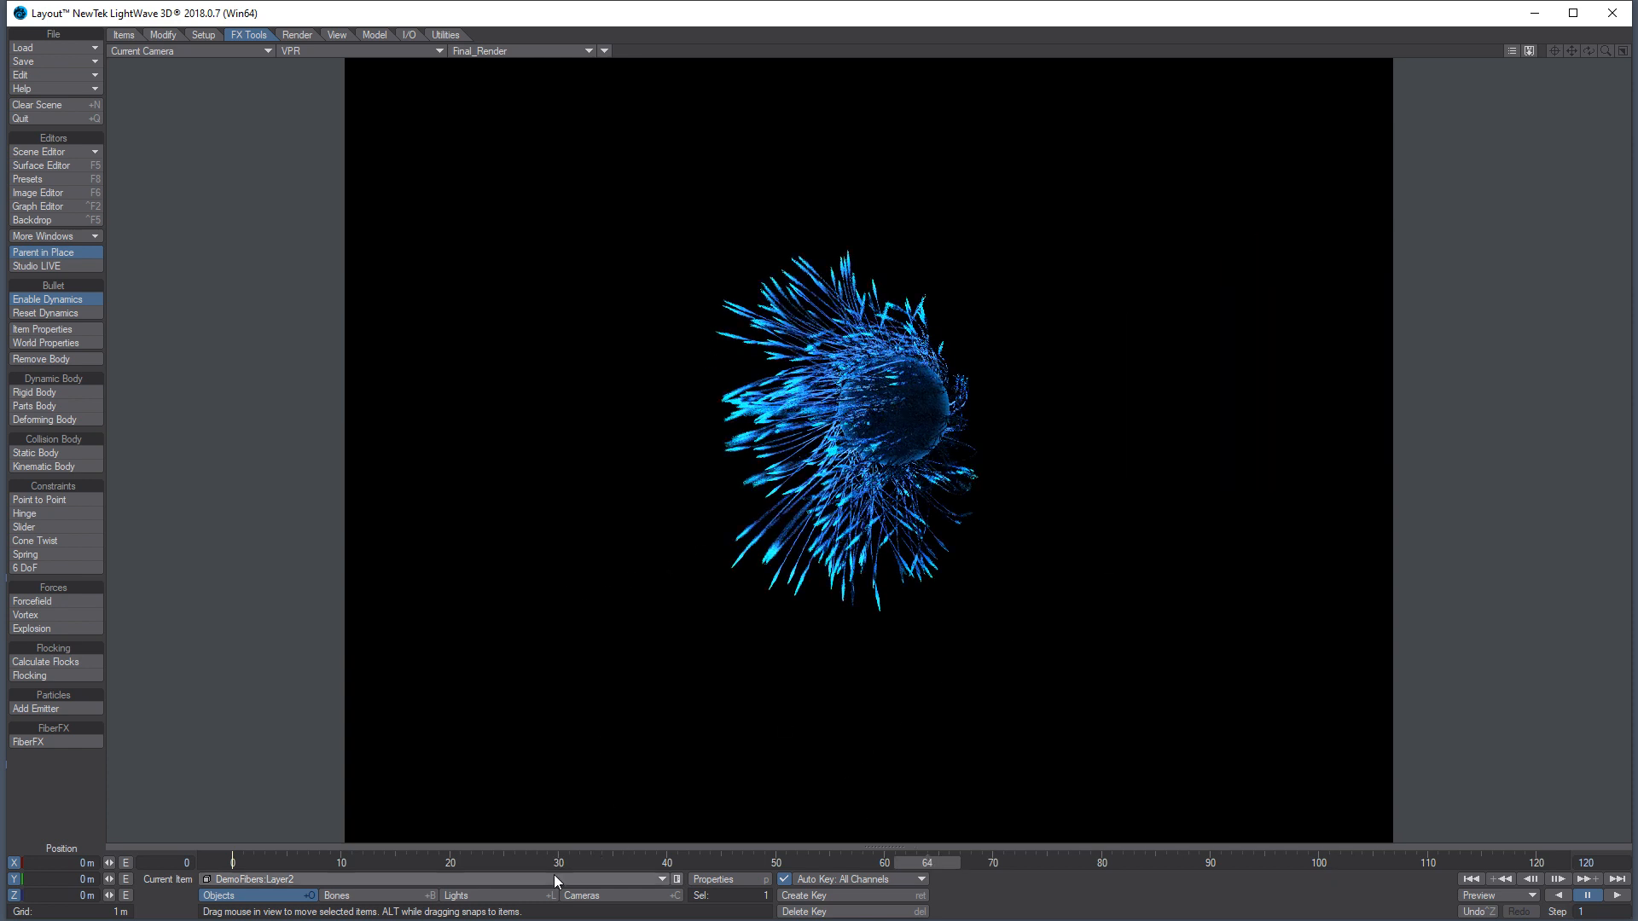
Change the scene's light to an Area light and give it the cyan color (0, 252, 255)
click(503, 896)
click(725, 880)
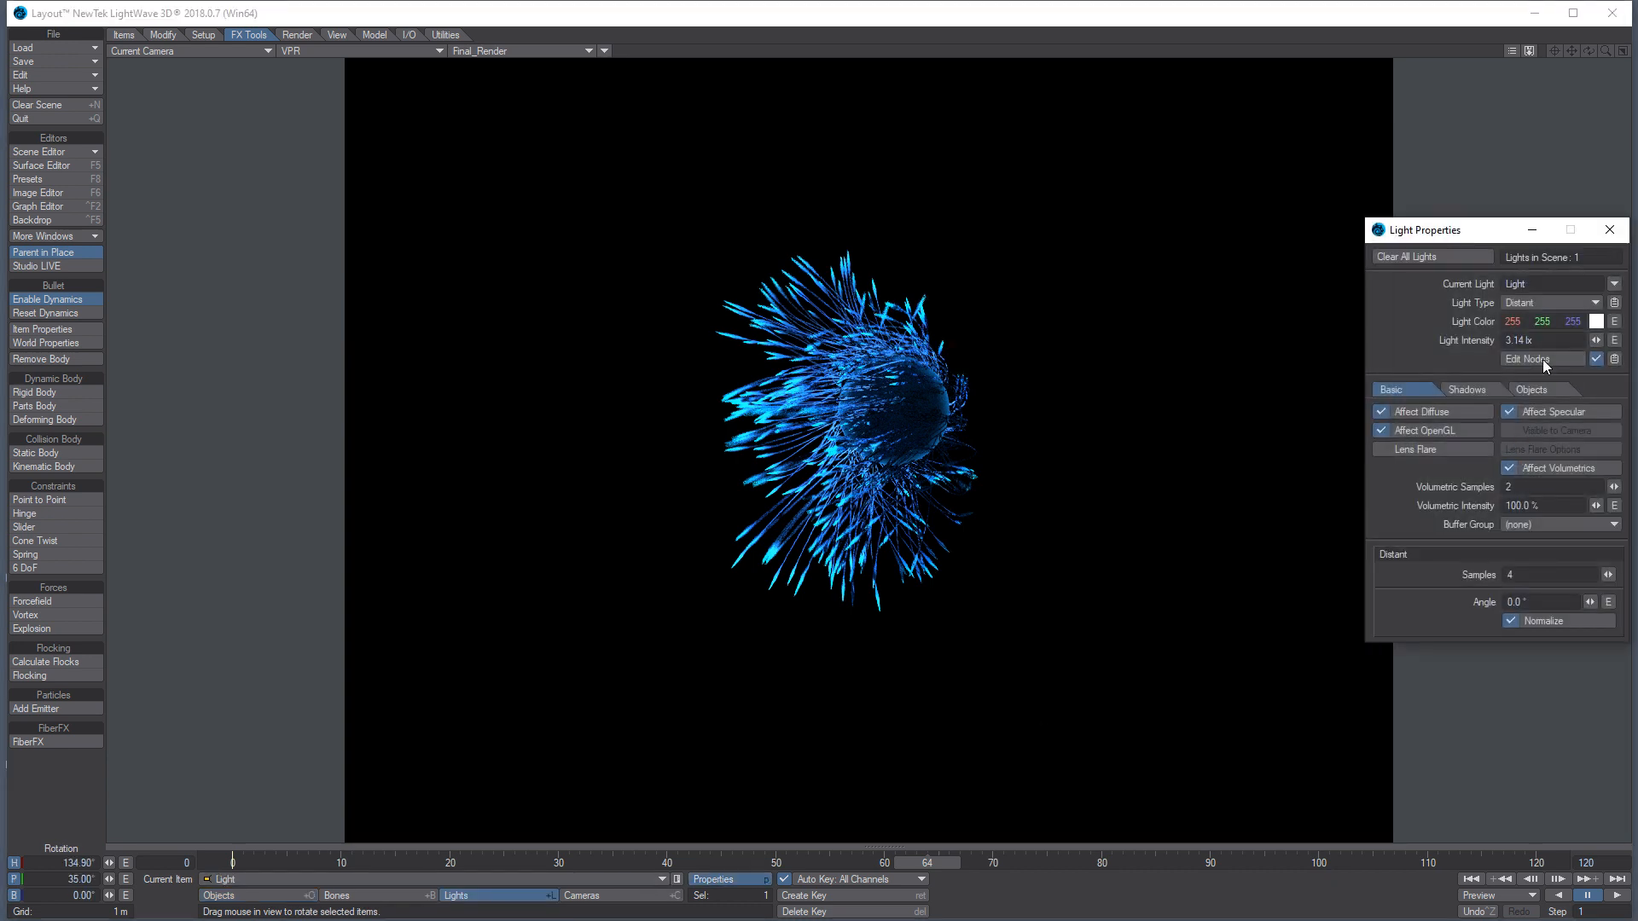
click(1574, 304)
click(1572, 300)
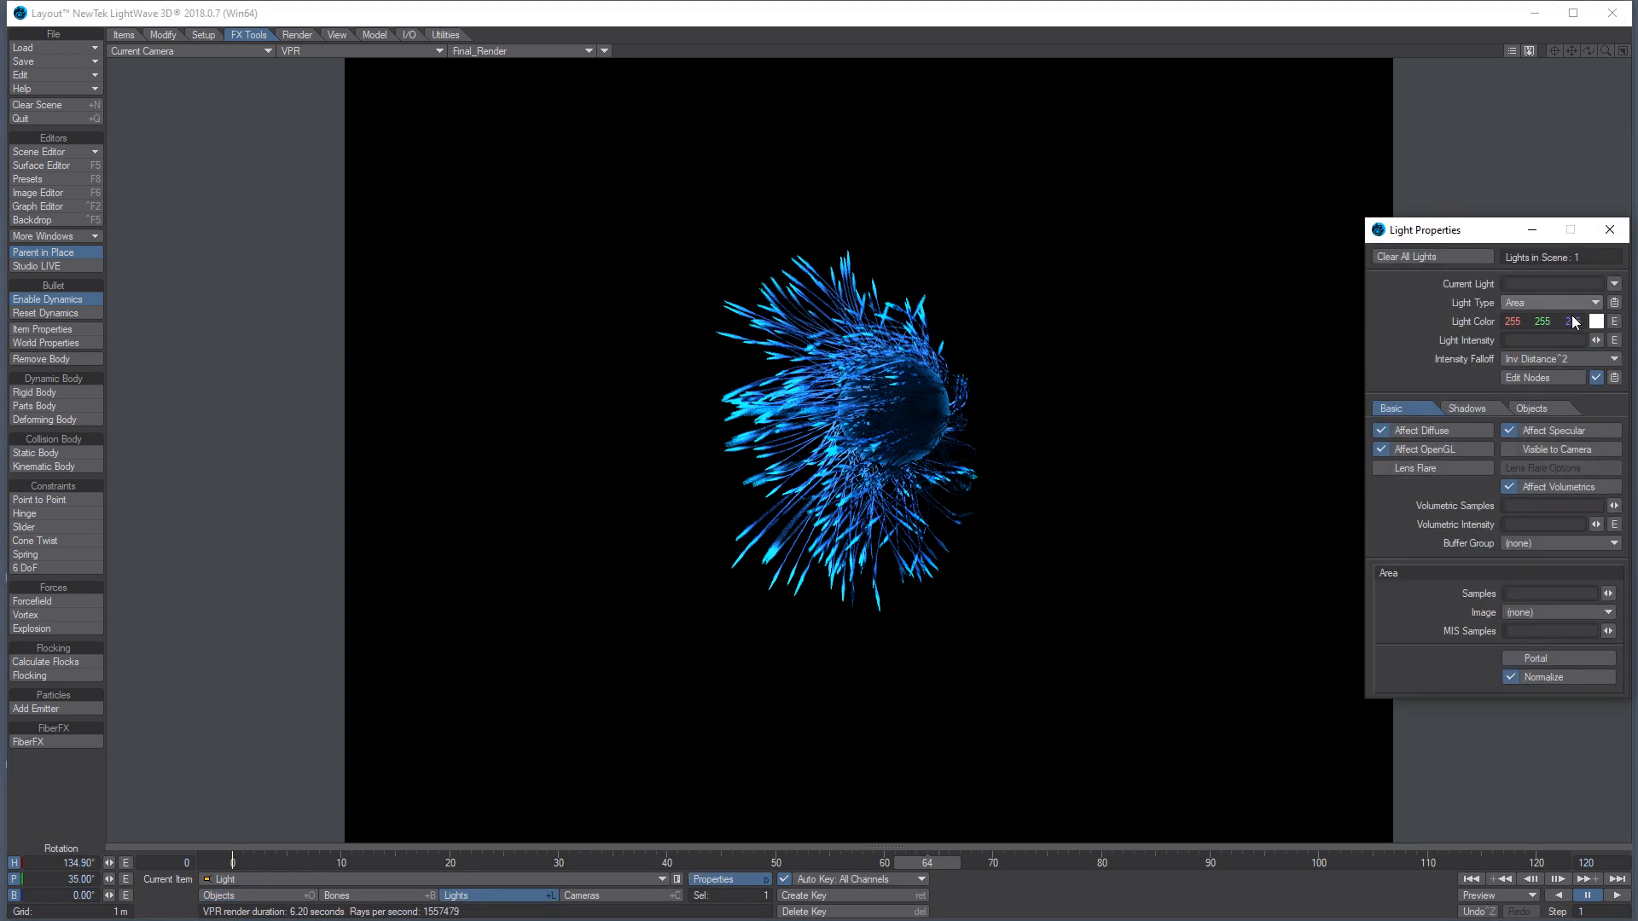
click(1596, 322)
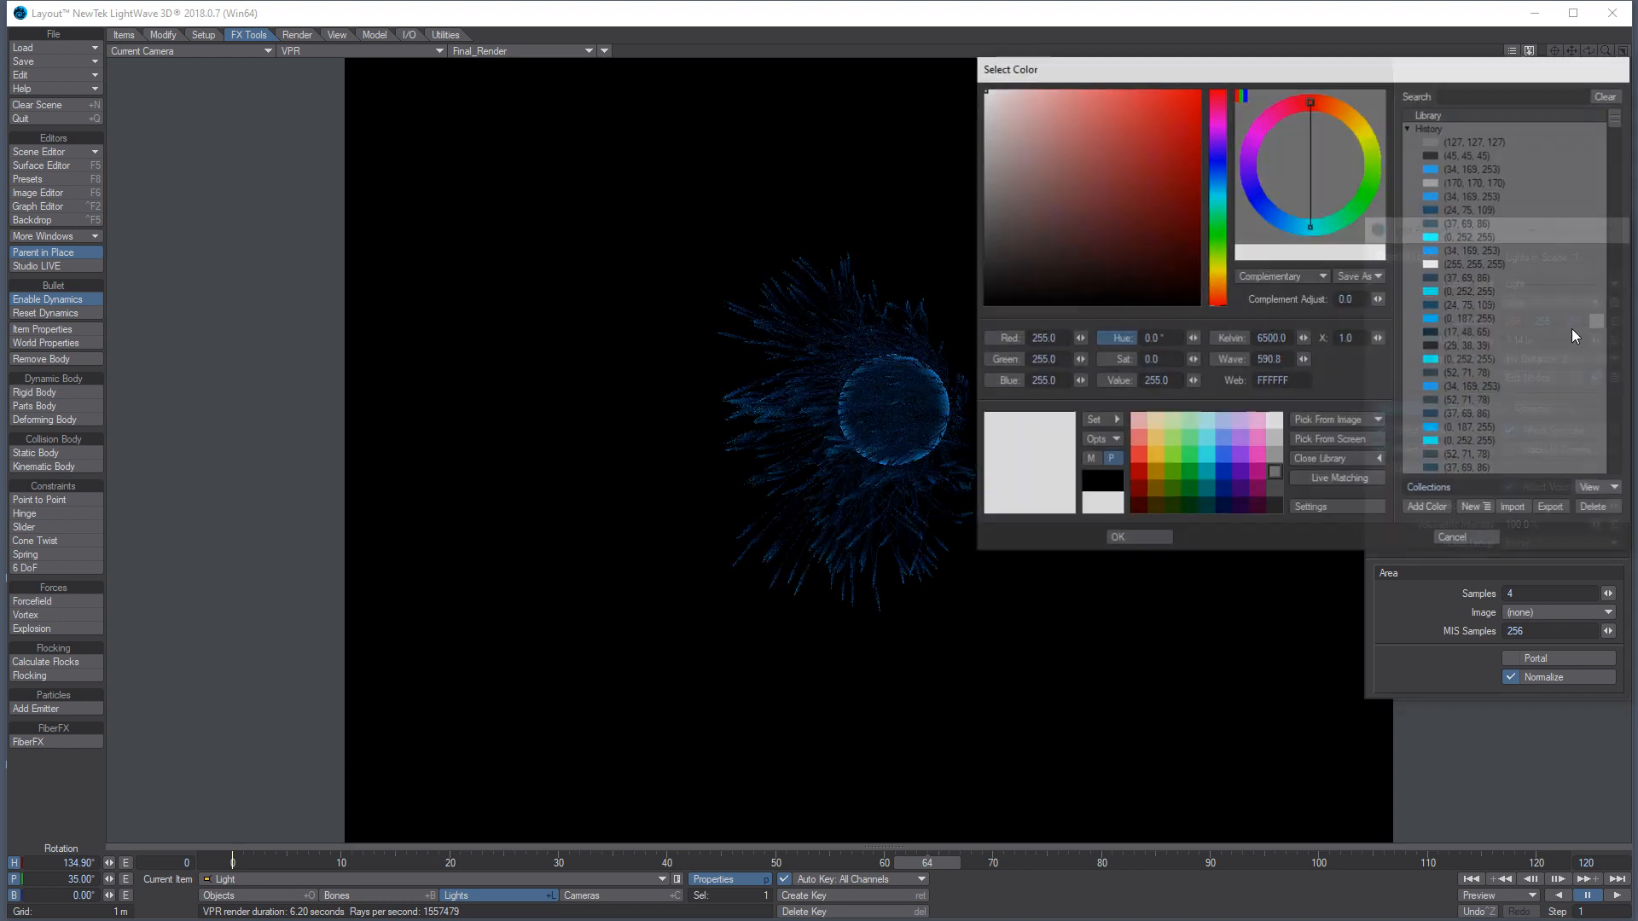
click(1432, 250)
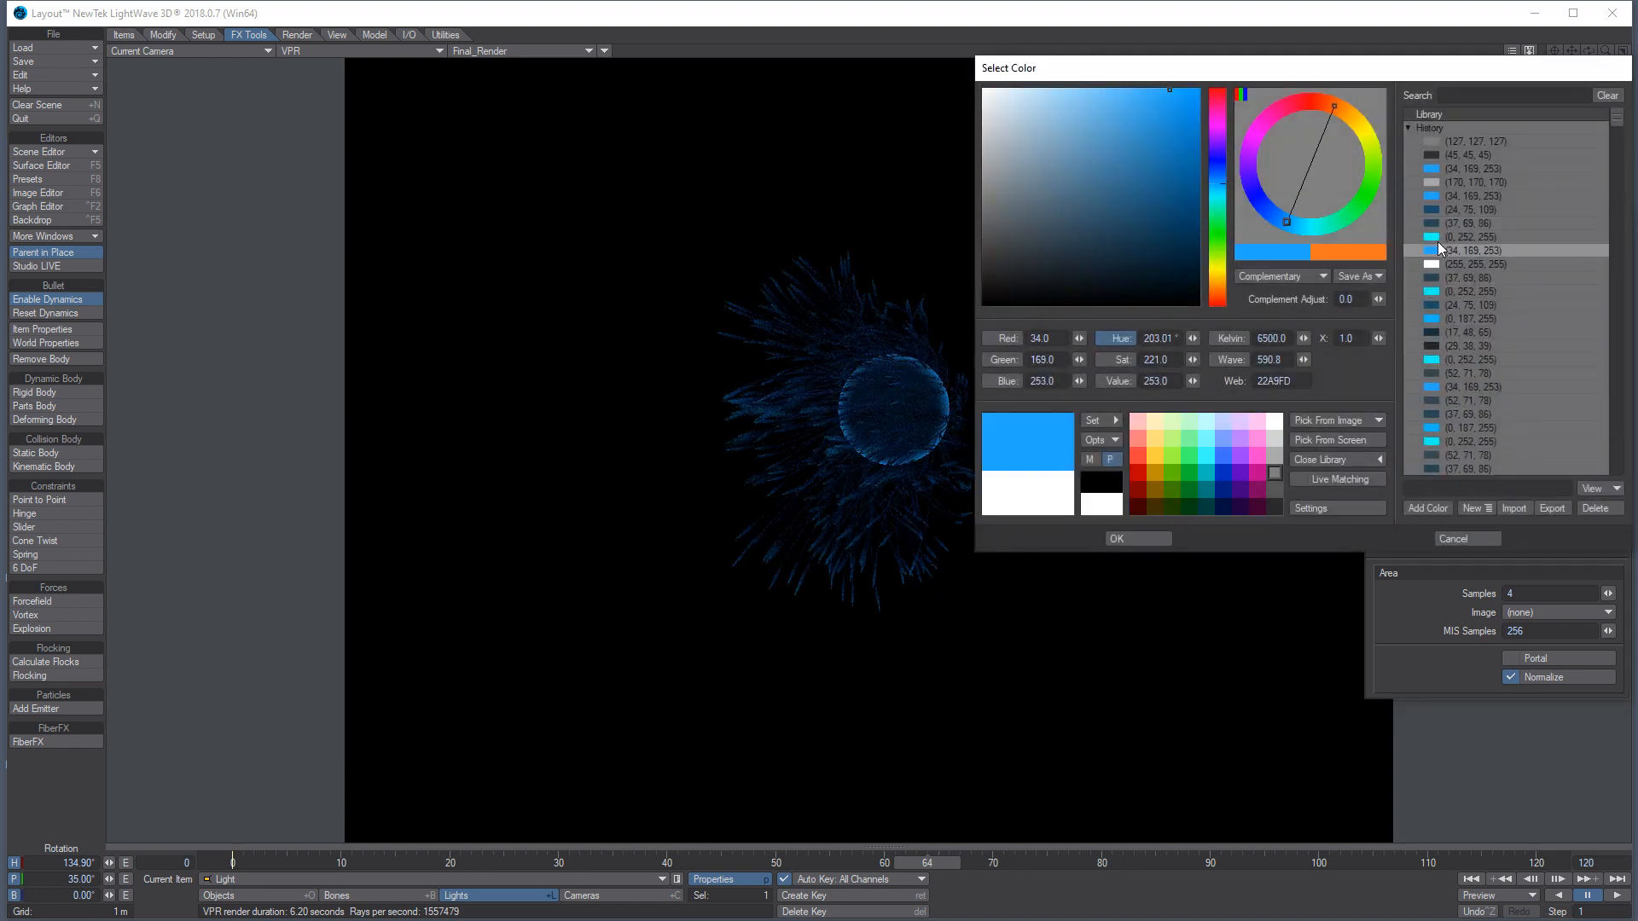
click(1436, 237)
click(1138, 539)
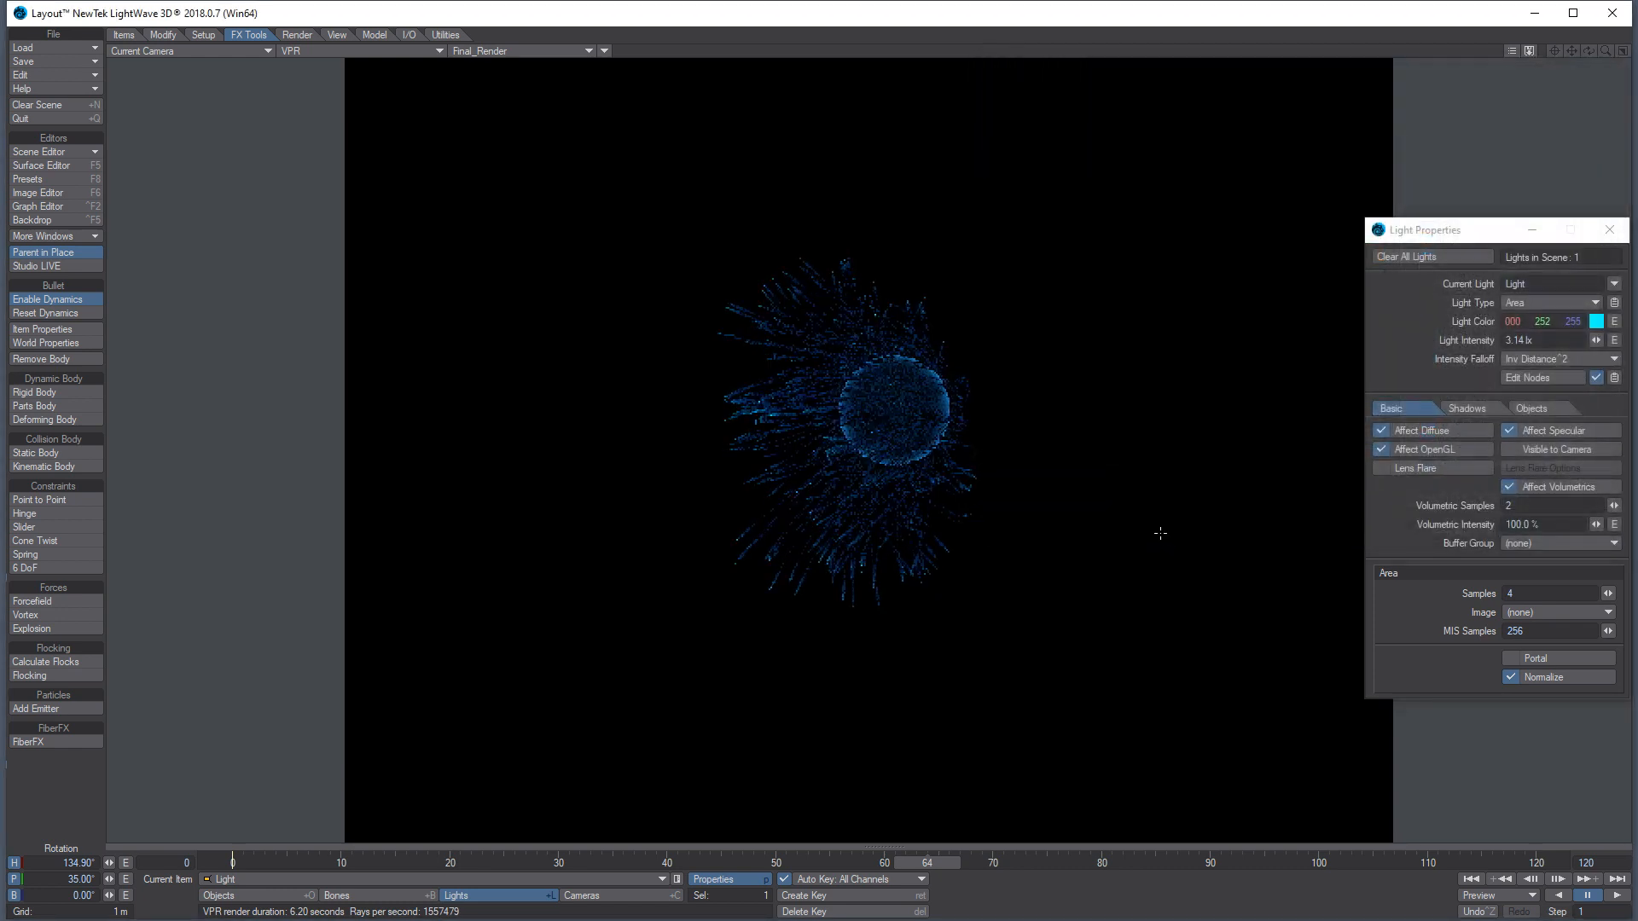
Raise the area light's intensity, first to 9 lx and finally to 60 lx
double_click(1518, 339)
text(9)
key(Tab)
drag(1532, 340, 1472, 340)
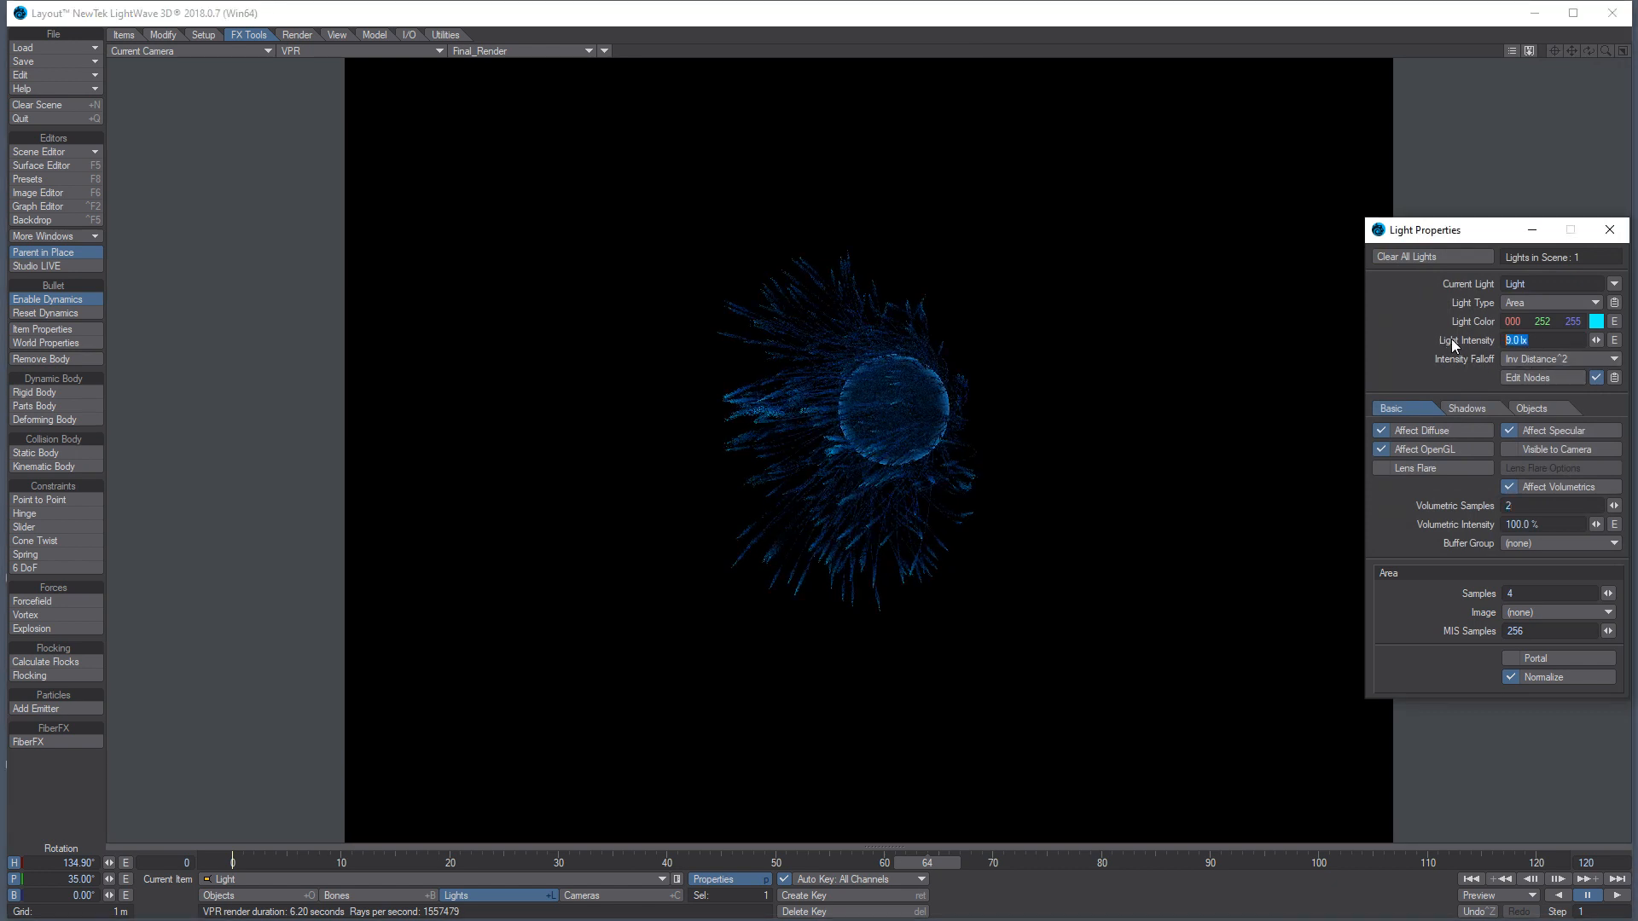
text(60)
key(Tab)
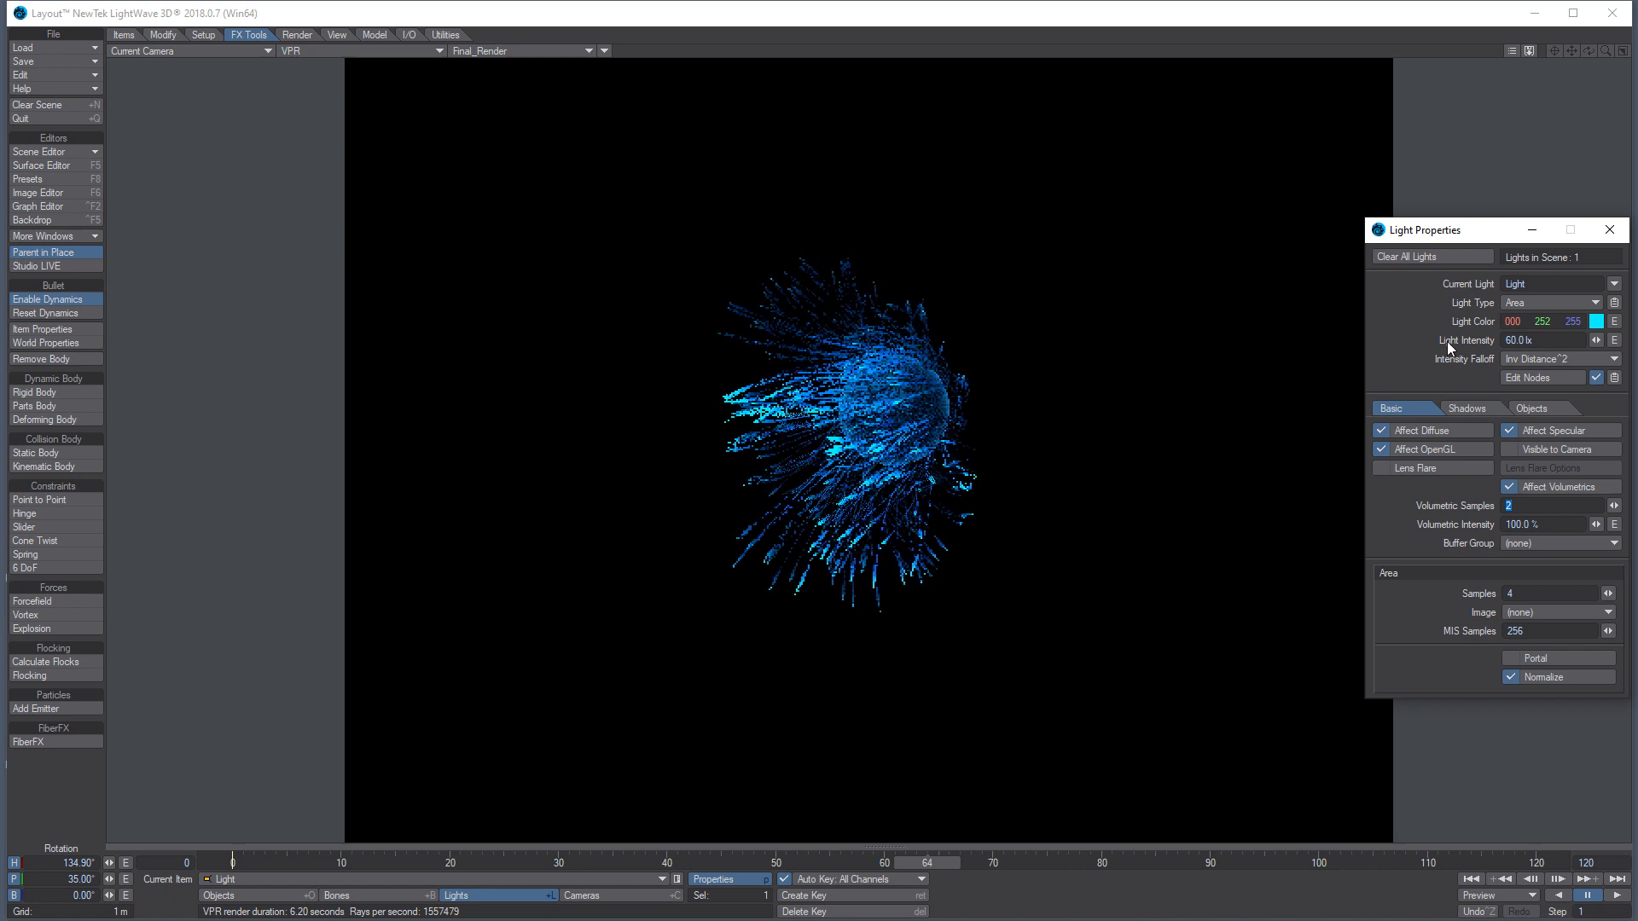
In front face wireframe, move the light to about X -4.73 m, Y 5.53 m, Z 8.24 m, and preview frame 44 in VPR
click(350, 52)
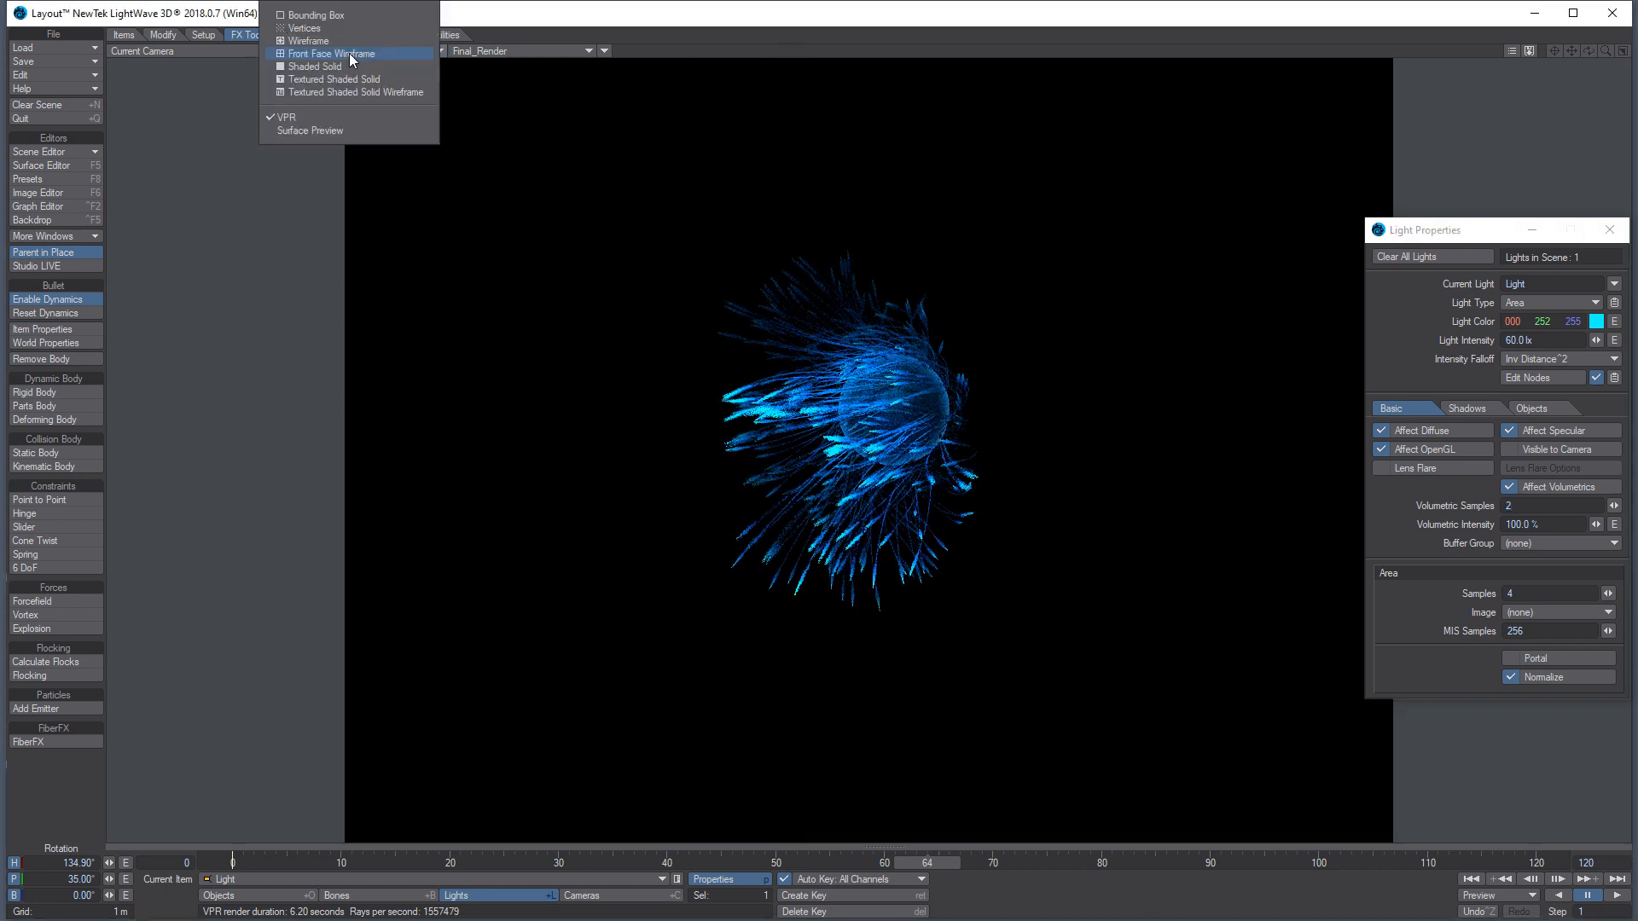
click(348, 64)
key(5)
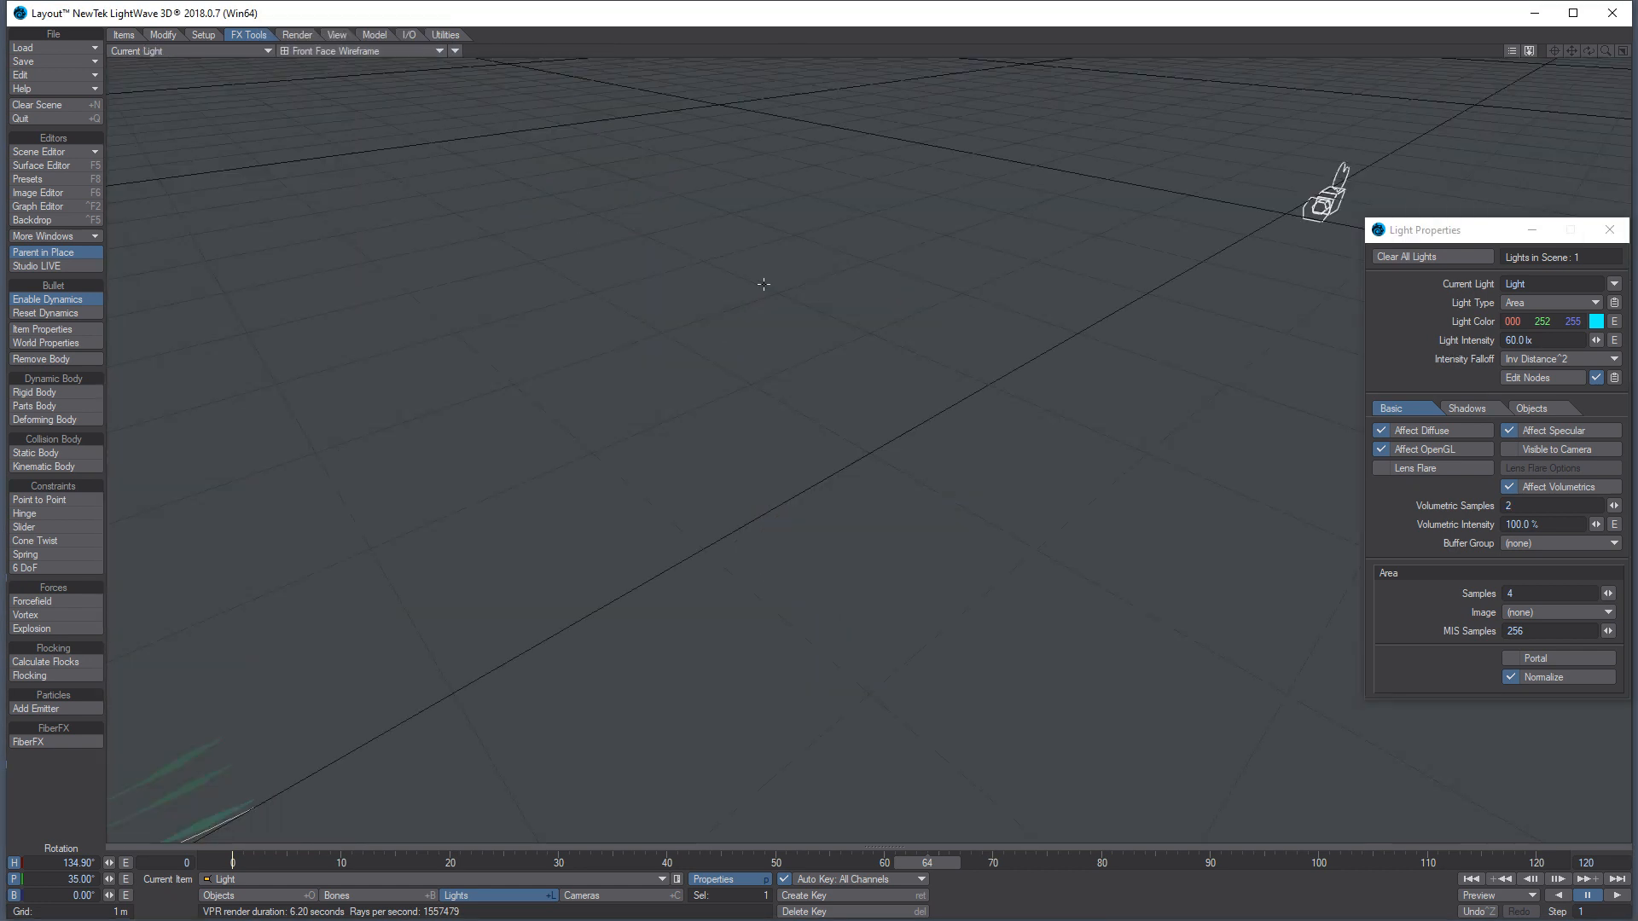
key(t)
drag(523, 555, 748, 474)
drag(229, 865, 709, 864)
key(6)
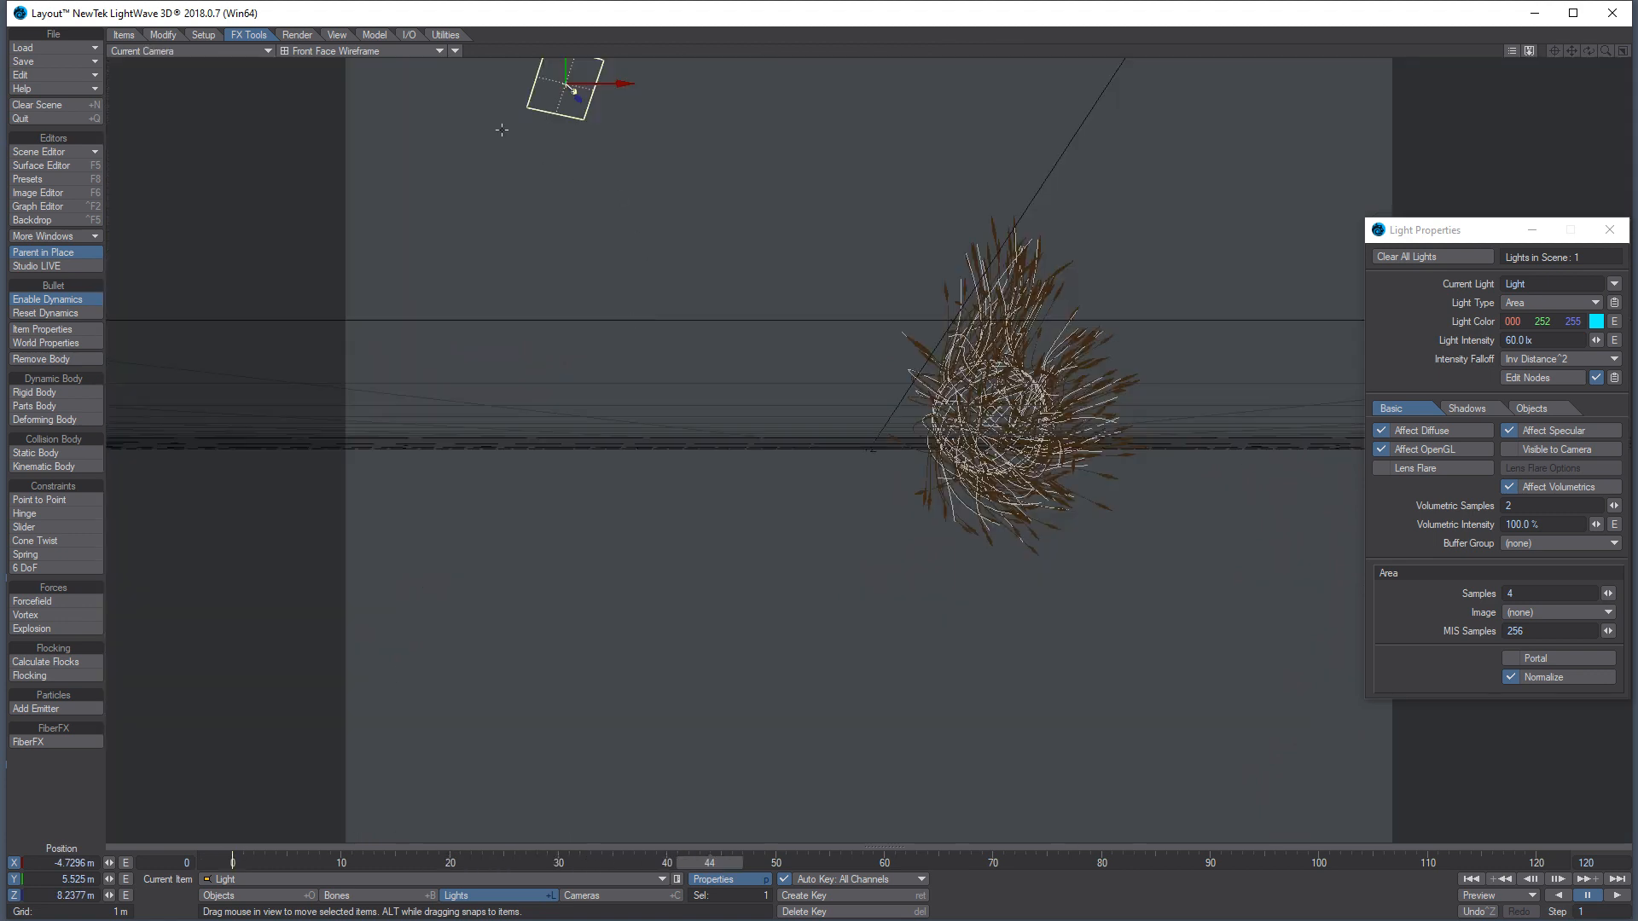
click(420, 53)
click(391, 127)
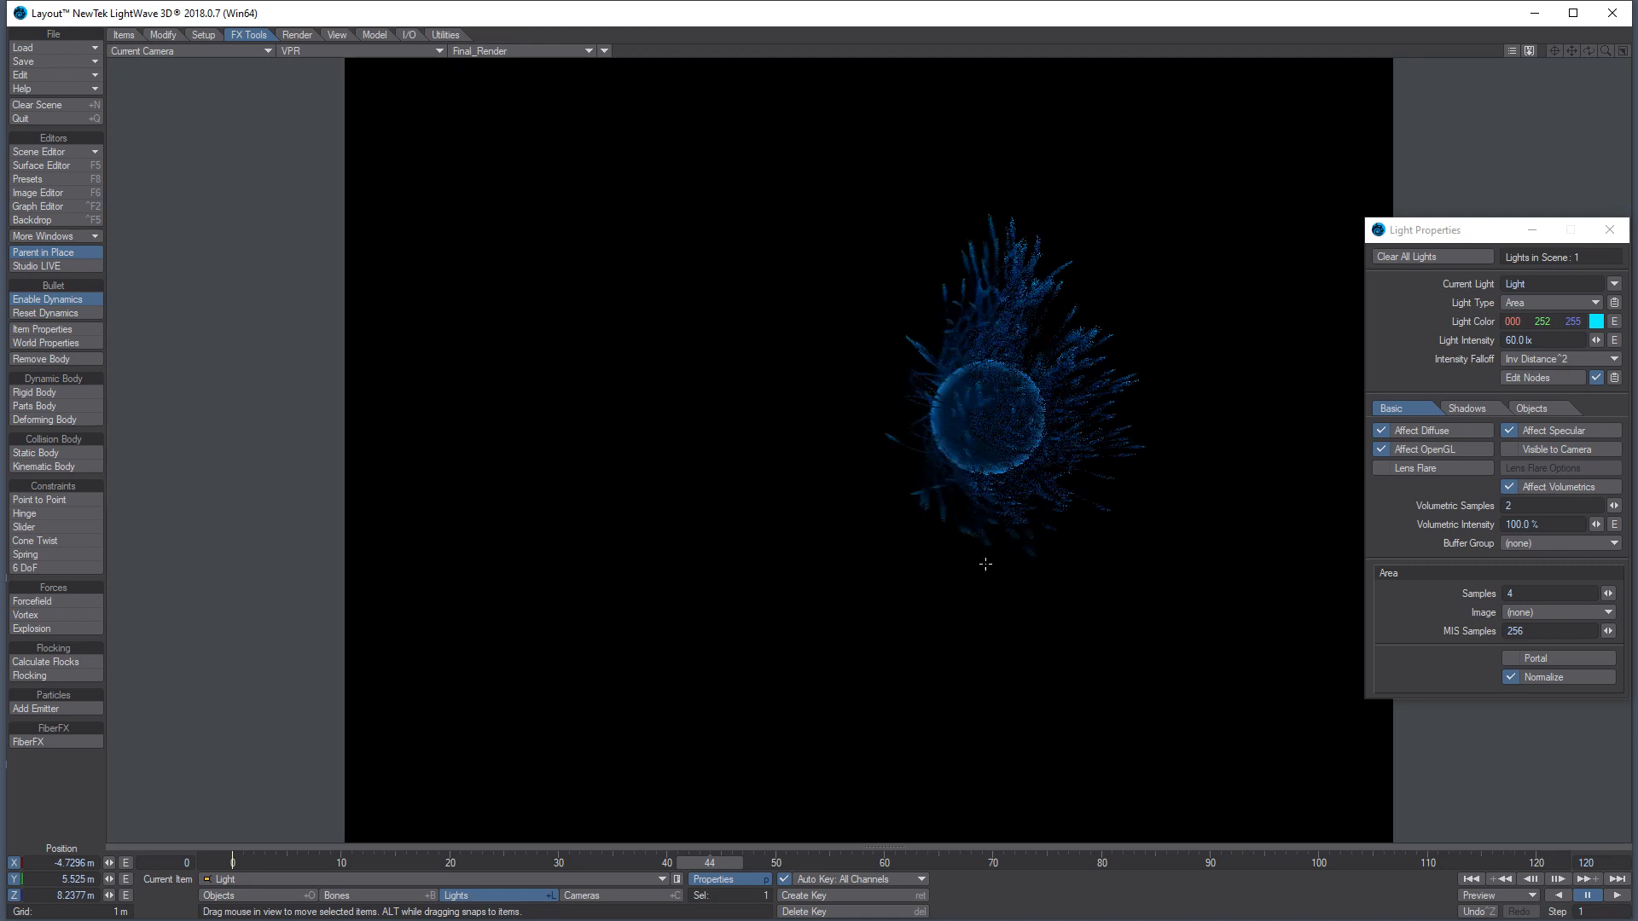
Turn off Motion Blur for the camera and close its properties
key(shift+c)
click(730, 880)
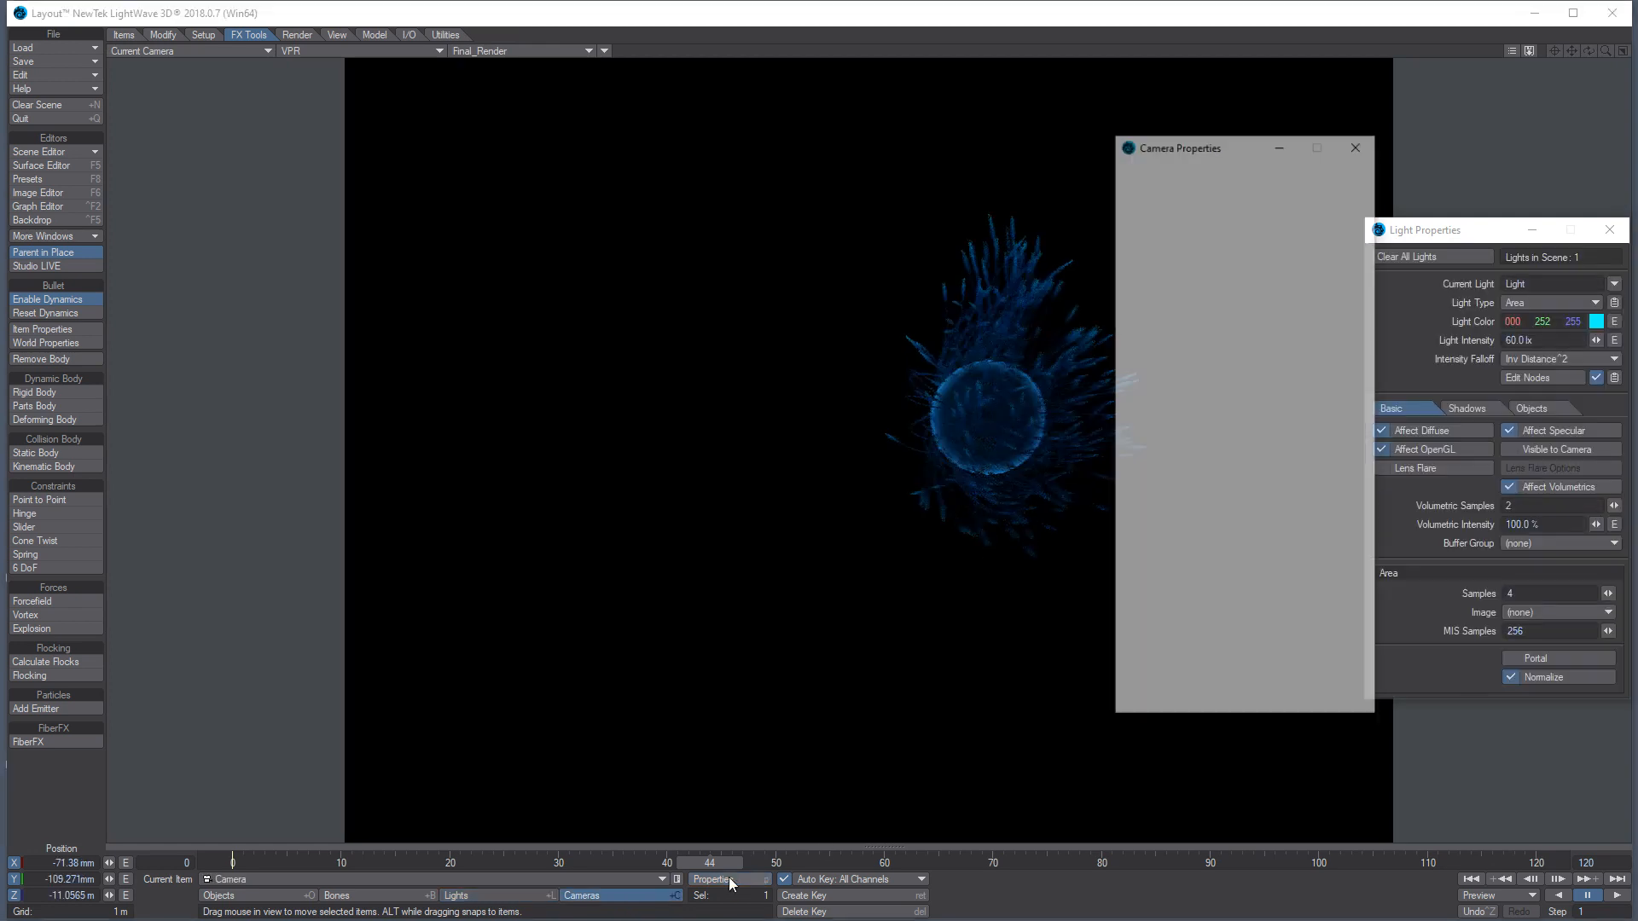
click(1325, 574)
click(1312, 575)
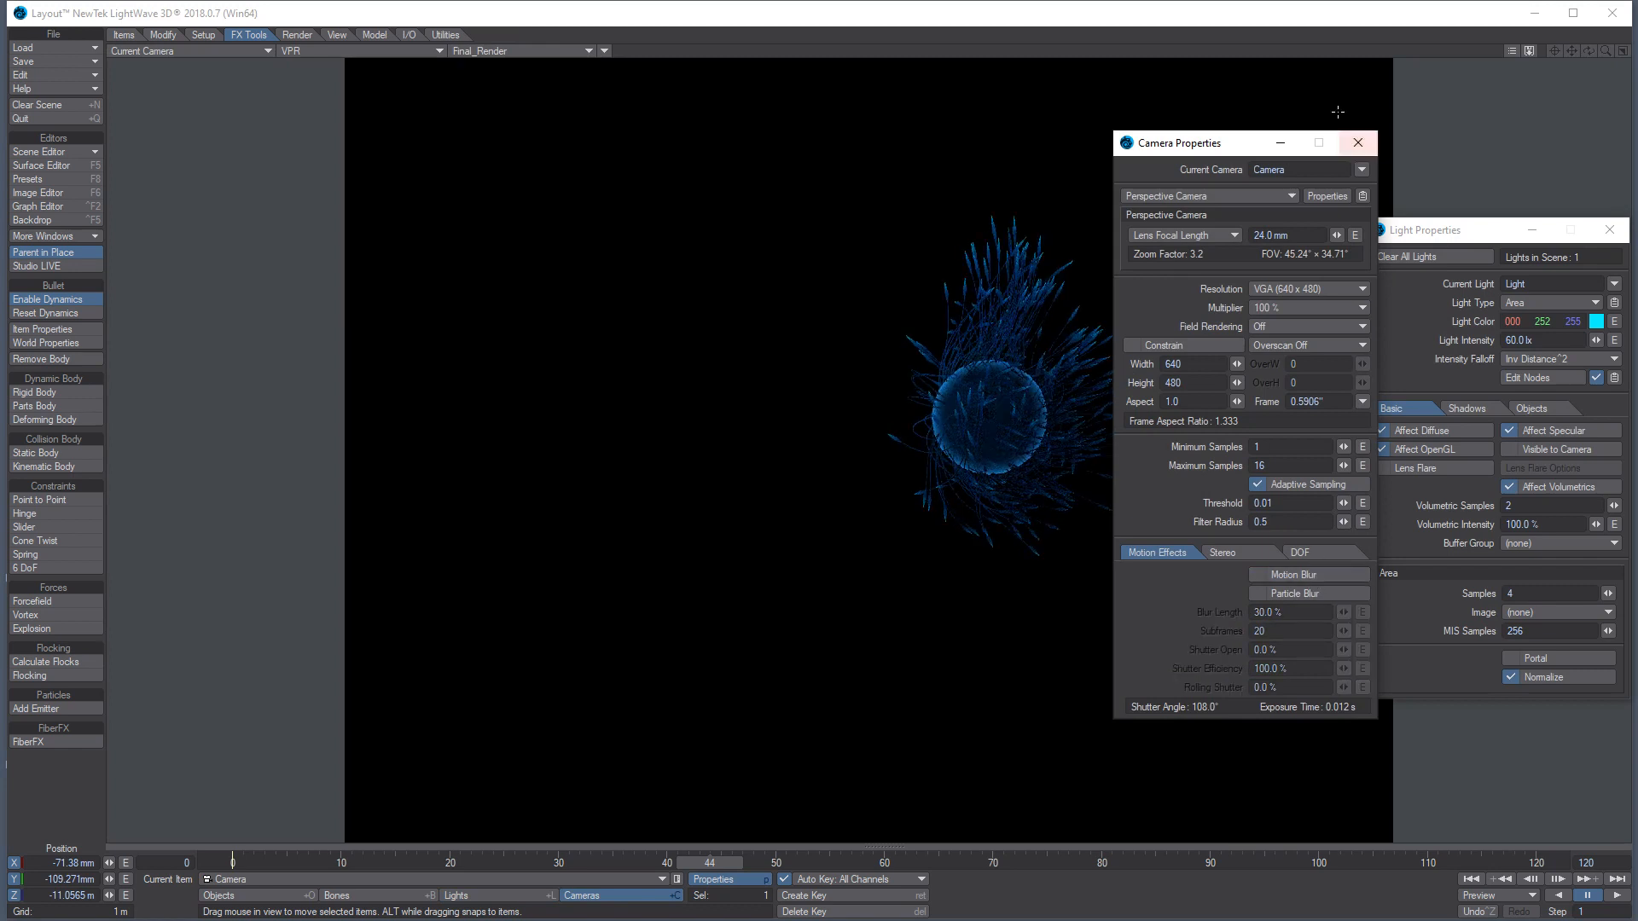
click(1357, 142)
key(y)
drag(762, 648, 1016, 638)
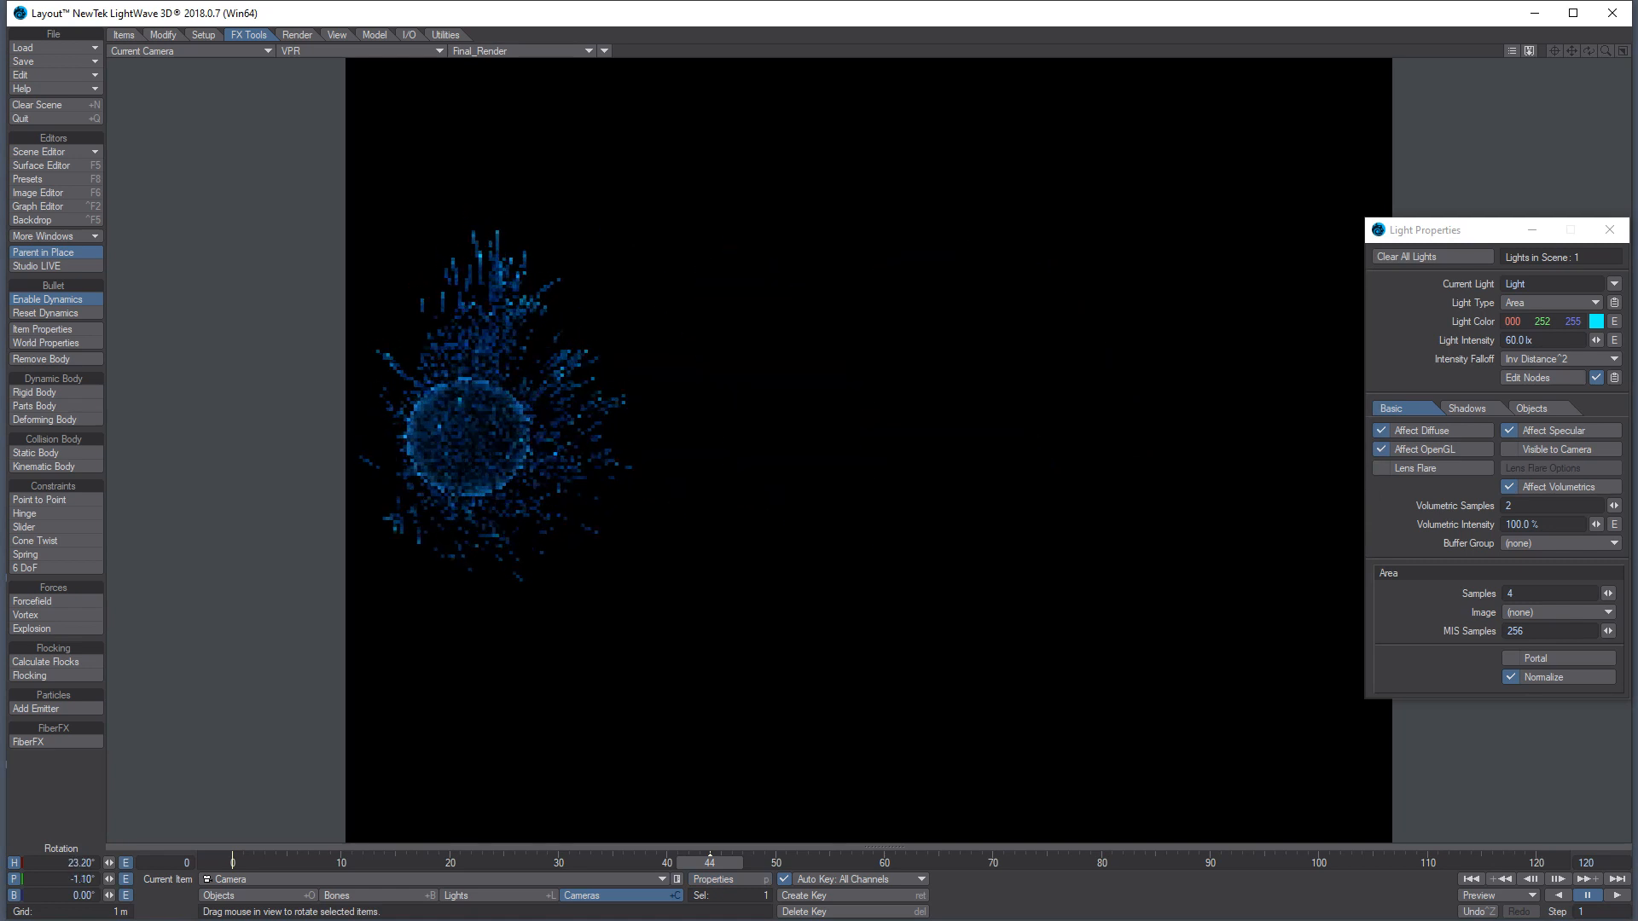
key(ctrl+z)
Select the light and shift it in the camera view to about X -1.25 m, Z 8.01 m at frame 44
key(5)
key(shift+l)
key(t)
key(6)
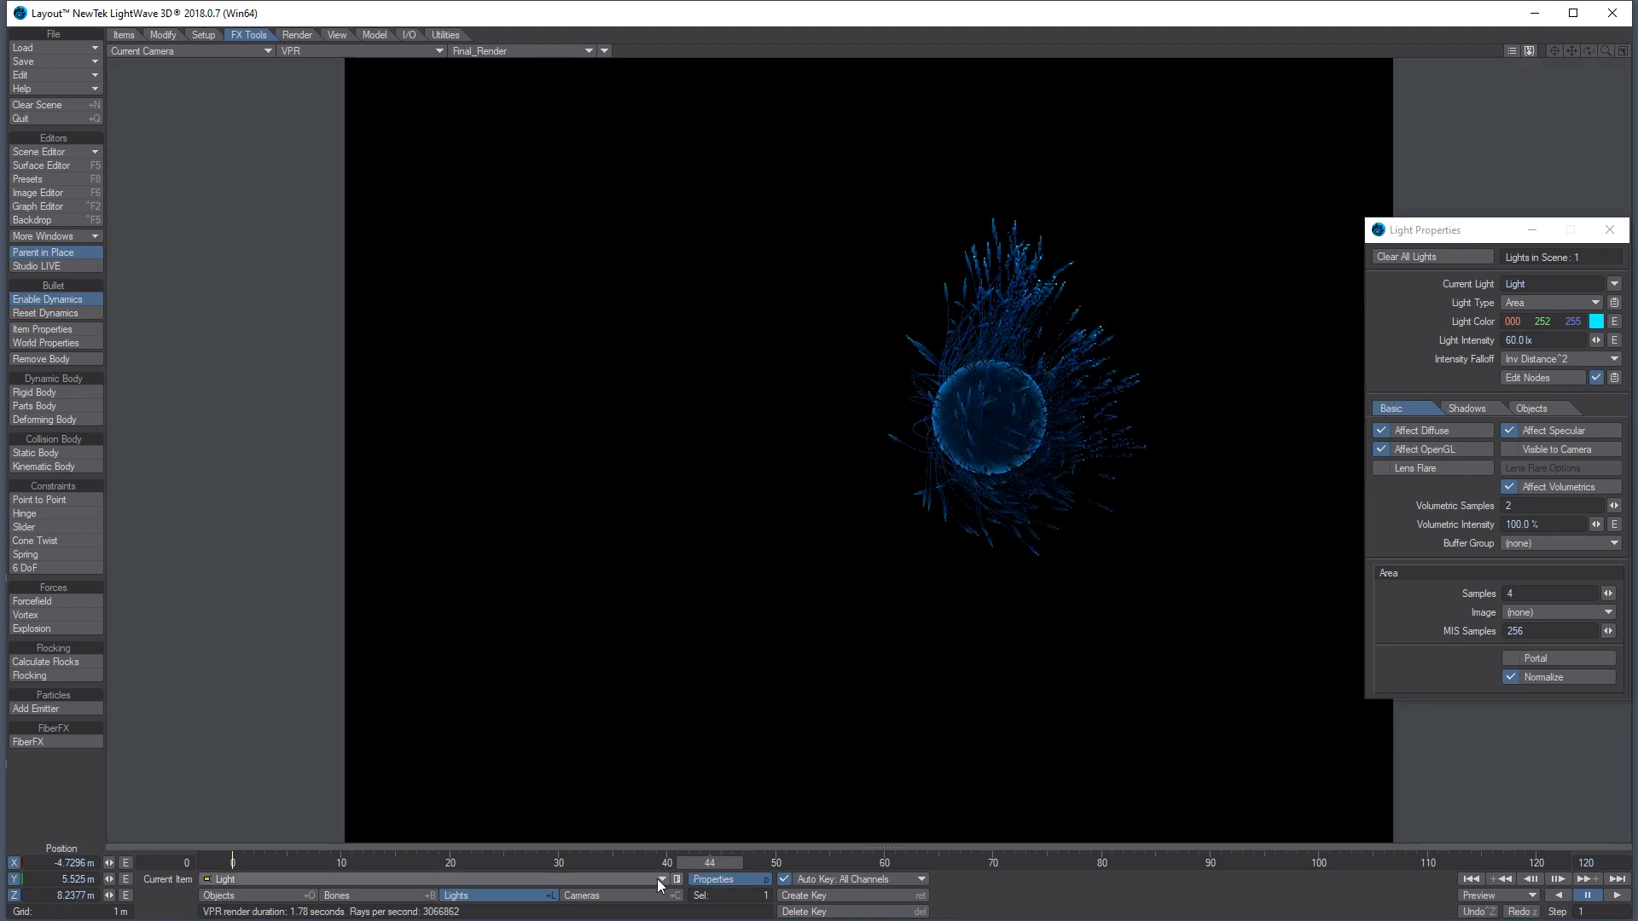
drag(743, 567, 907, 578)
Set the area light's intensity to 200 lx
click(1546, 341)
text(200)
key(Tab)
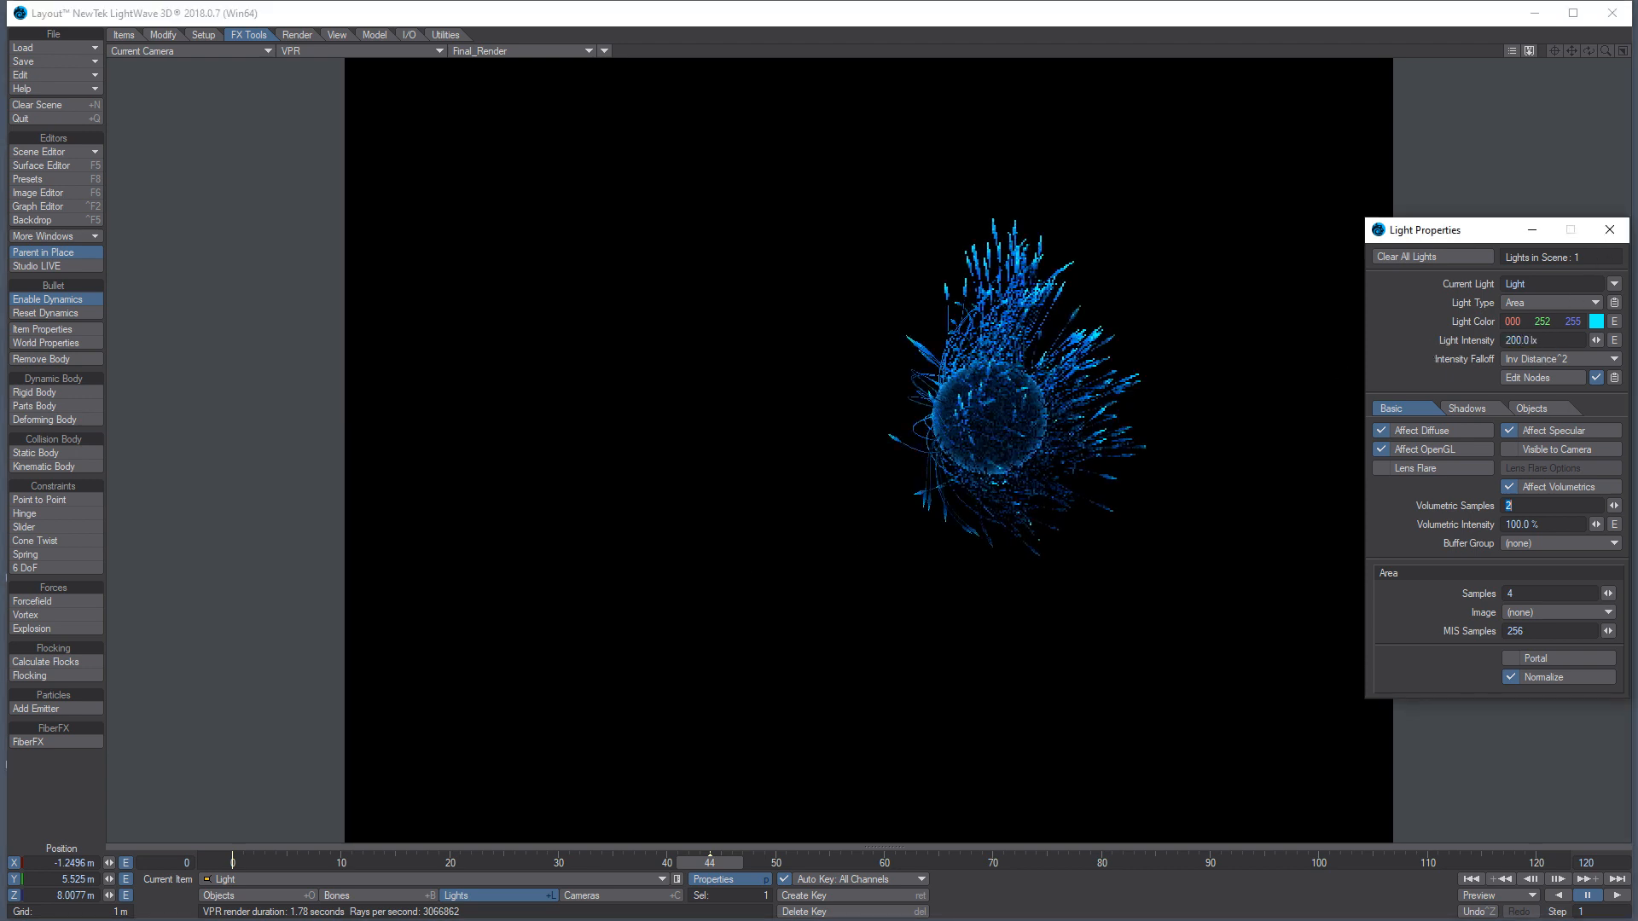
Looking through the light in front face wireframe, rotate it at frame 0 to about heading 174.10° and pitch 37.00° to aim at the sphere
click(355, 52)
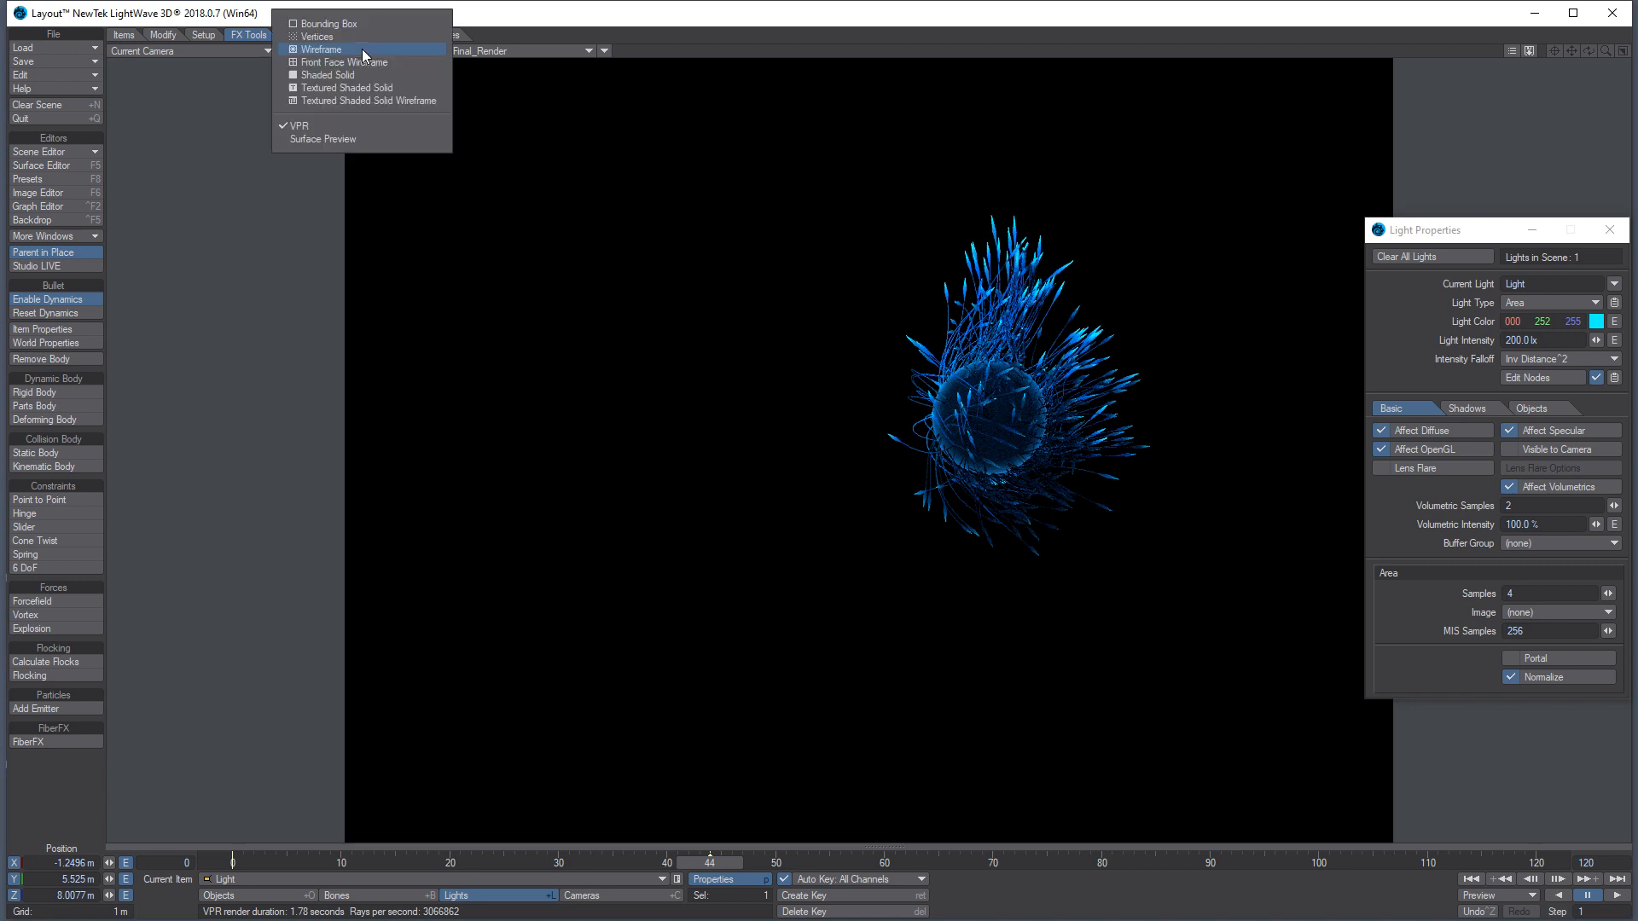
click(356, 62)
key(5)
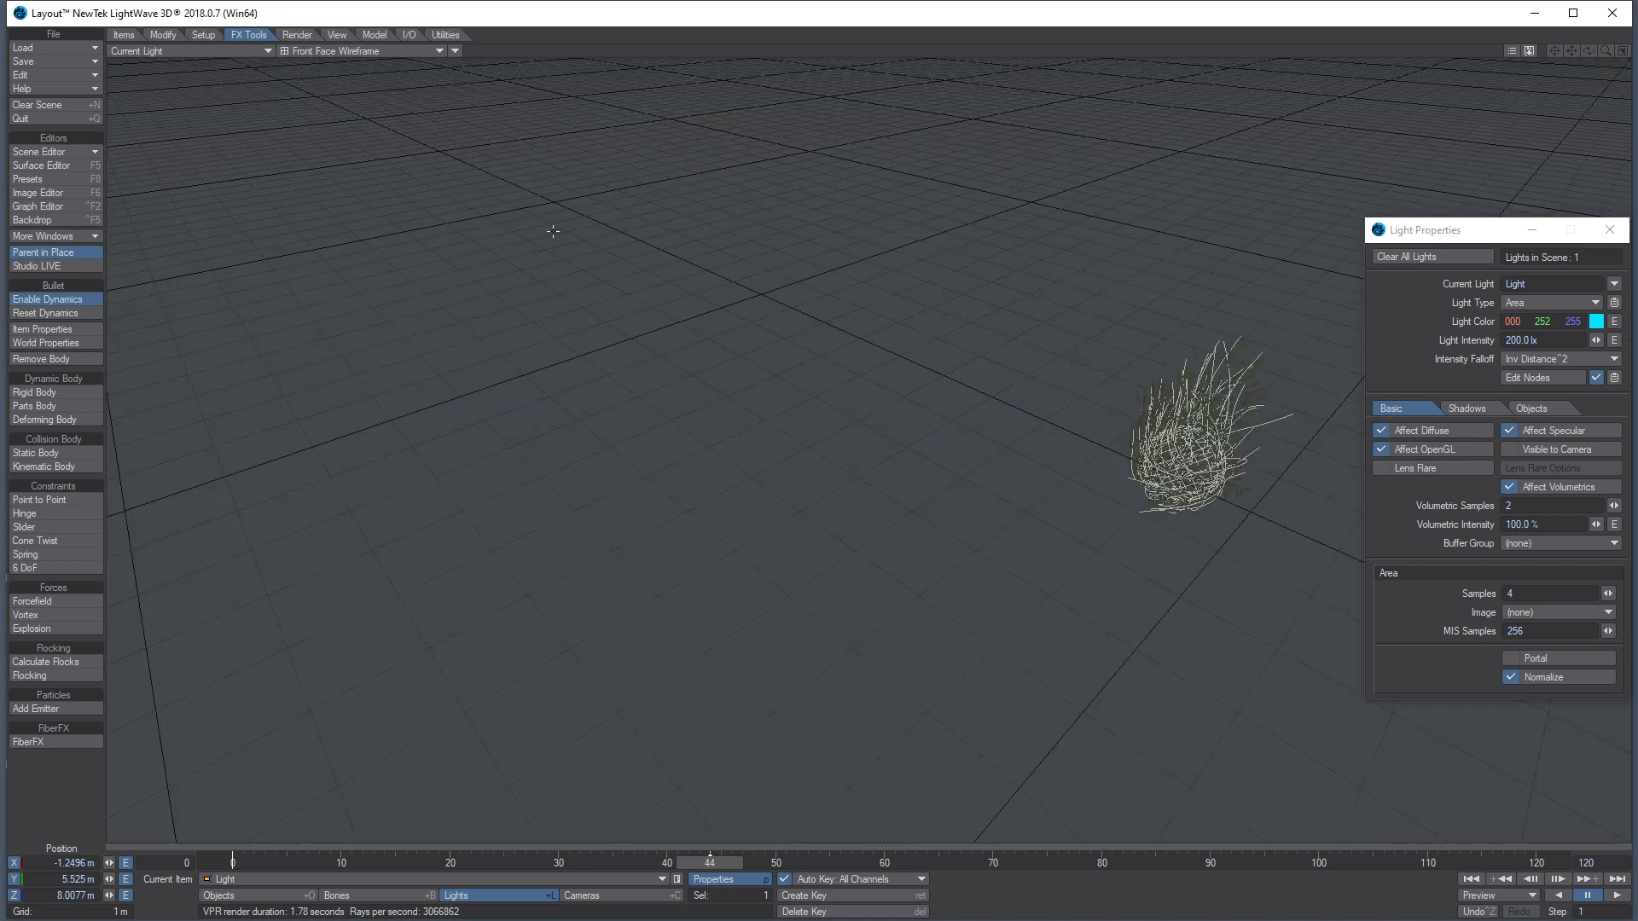
drag(726, 851, 715, 833)
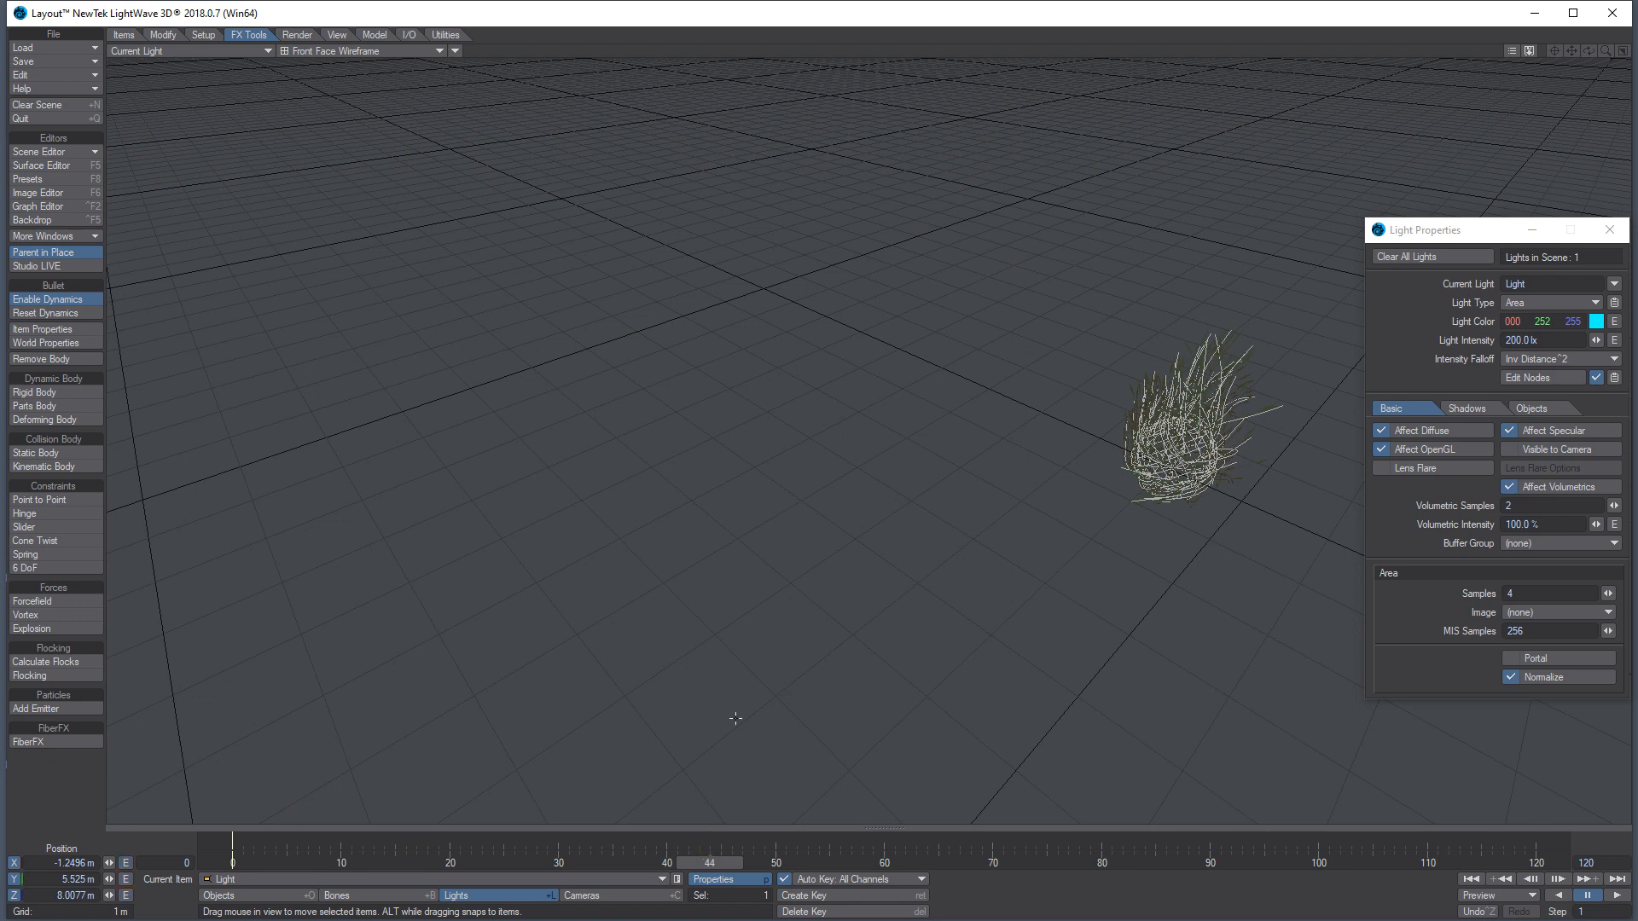
mouse_move(227, 863)
mouse_down()
mouse_move(1399, 863)
mouse_move(232, 863)
mouse_up()
key(y)
drag(408, 618, 1013, 170)
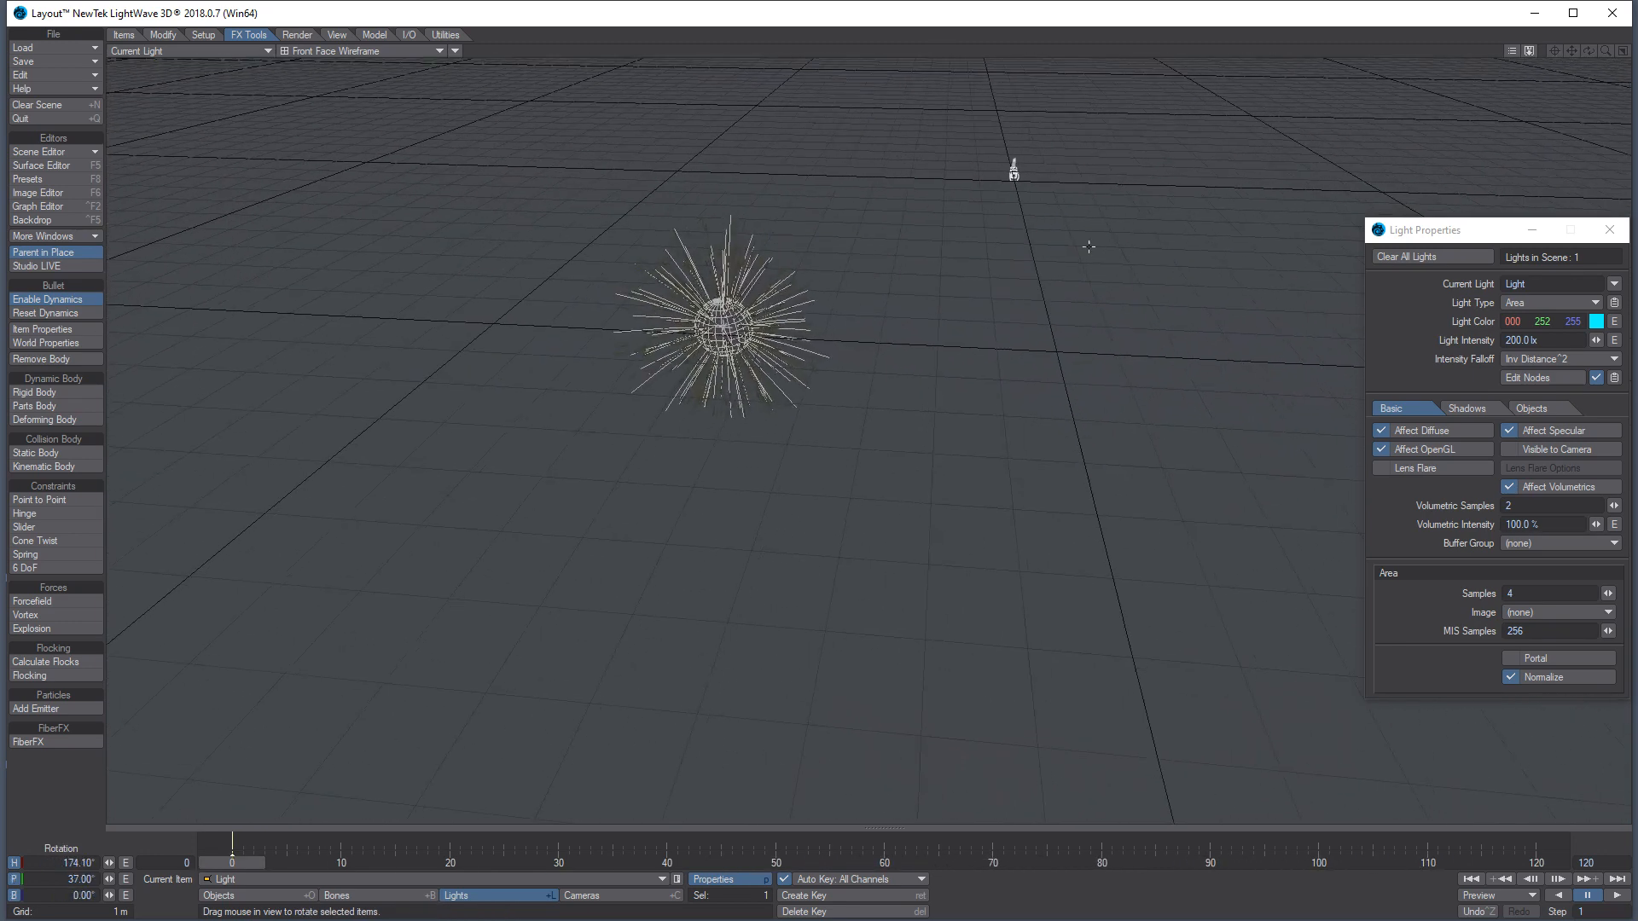
key(6)
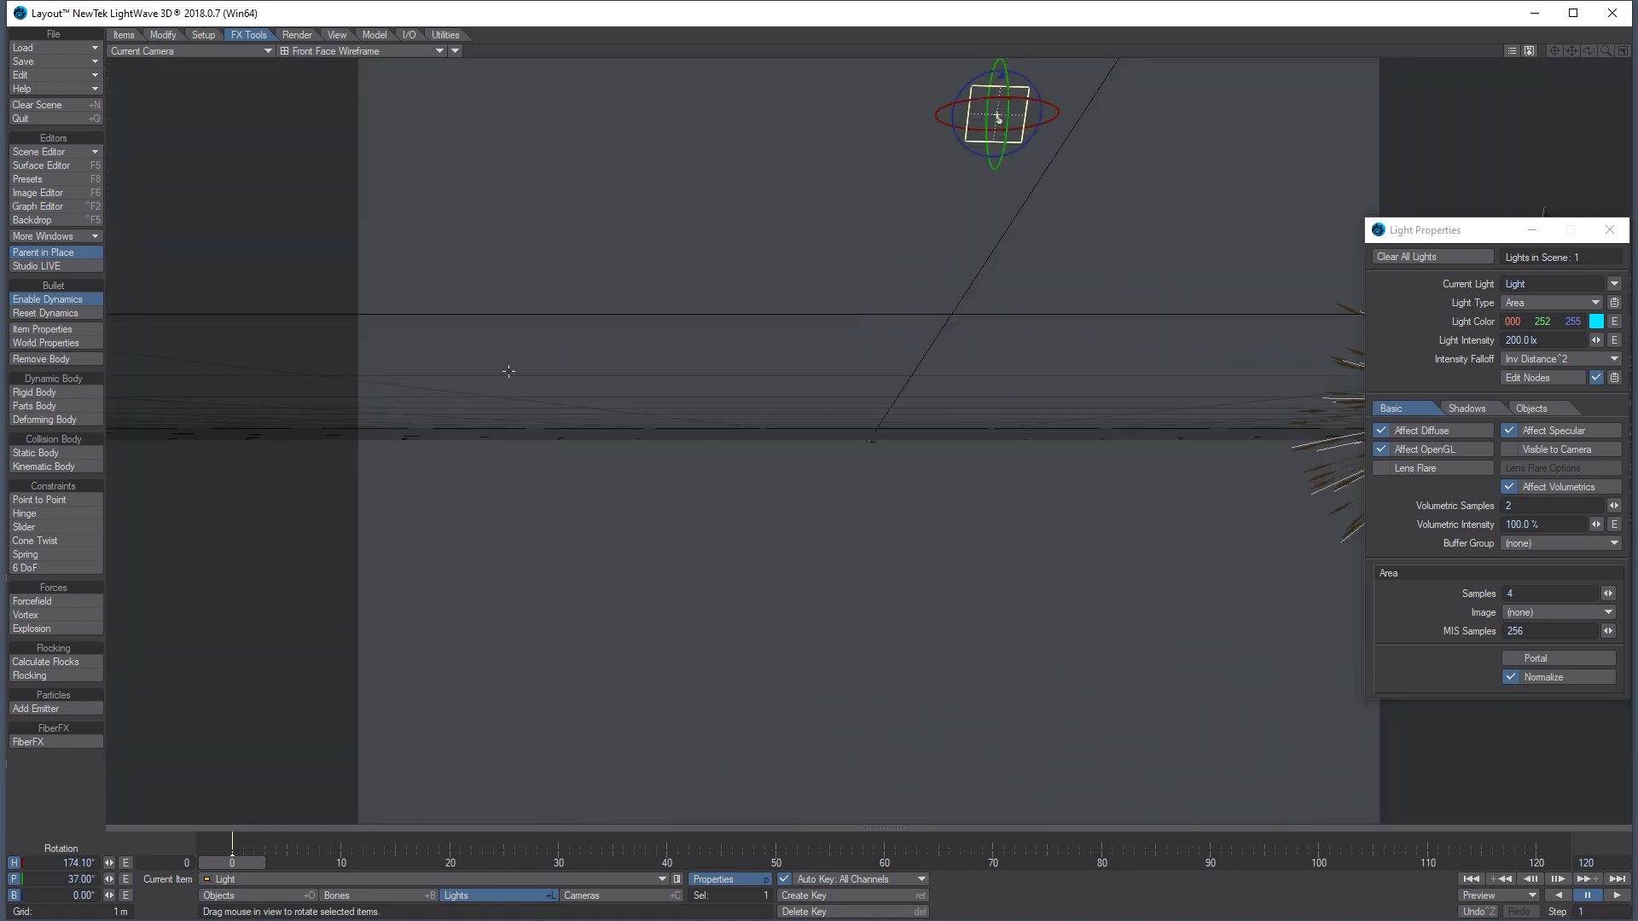
Set the camera resolution to HDTV (1920 x 1080) and close the camera and light properties
click(636, 895)
click(739, 880)
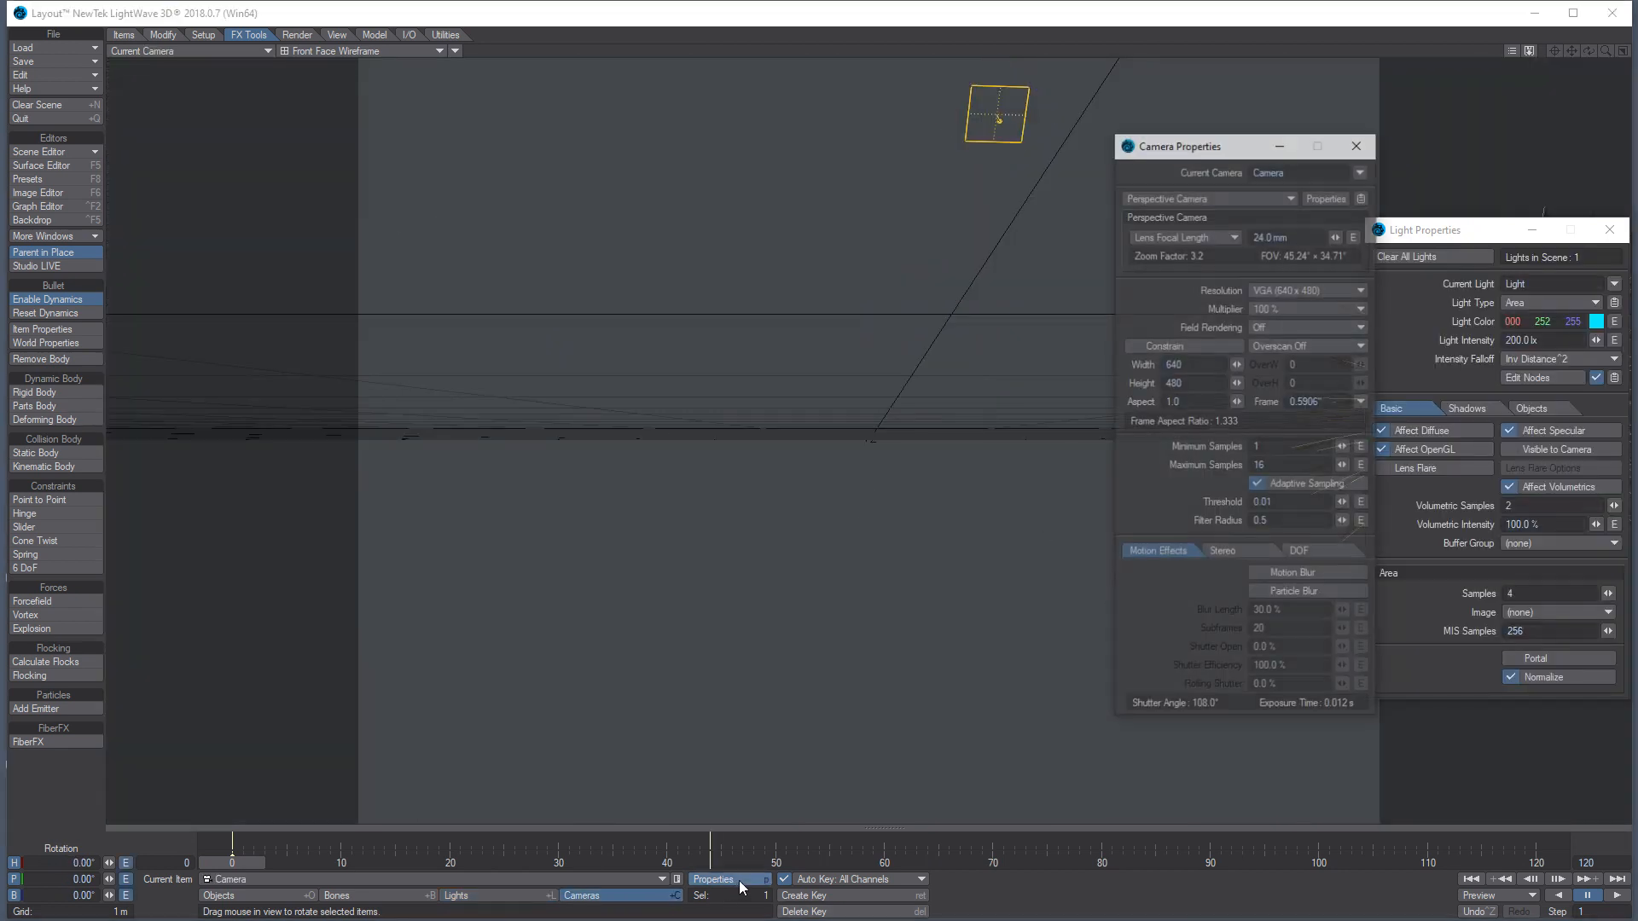
click(1312, 288)
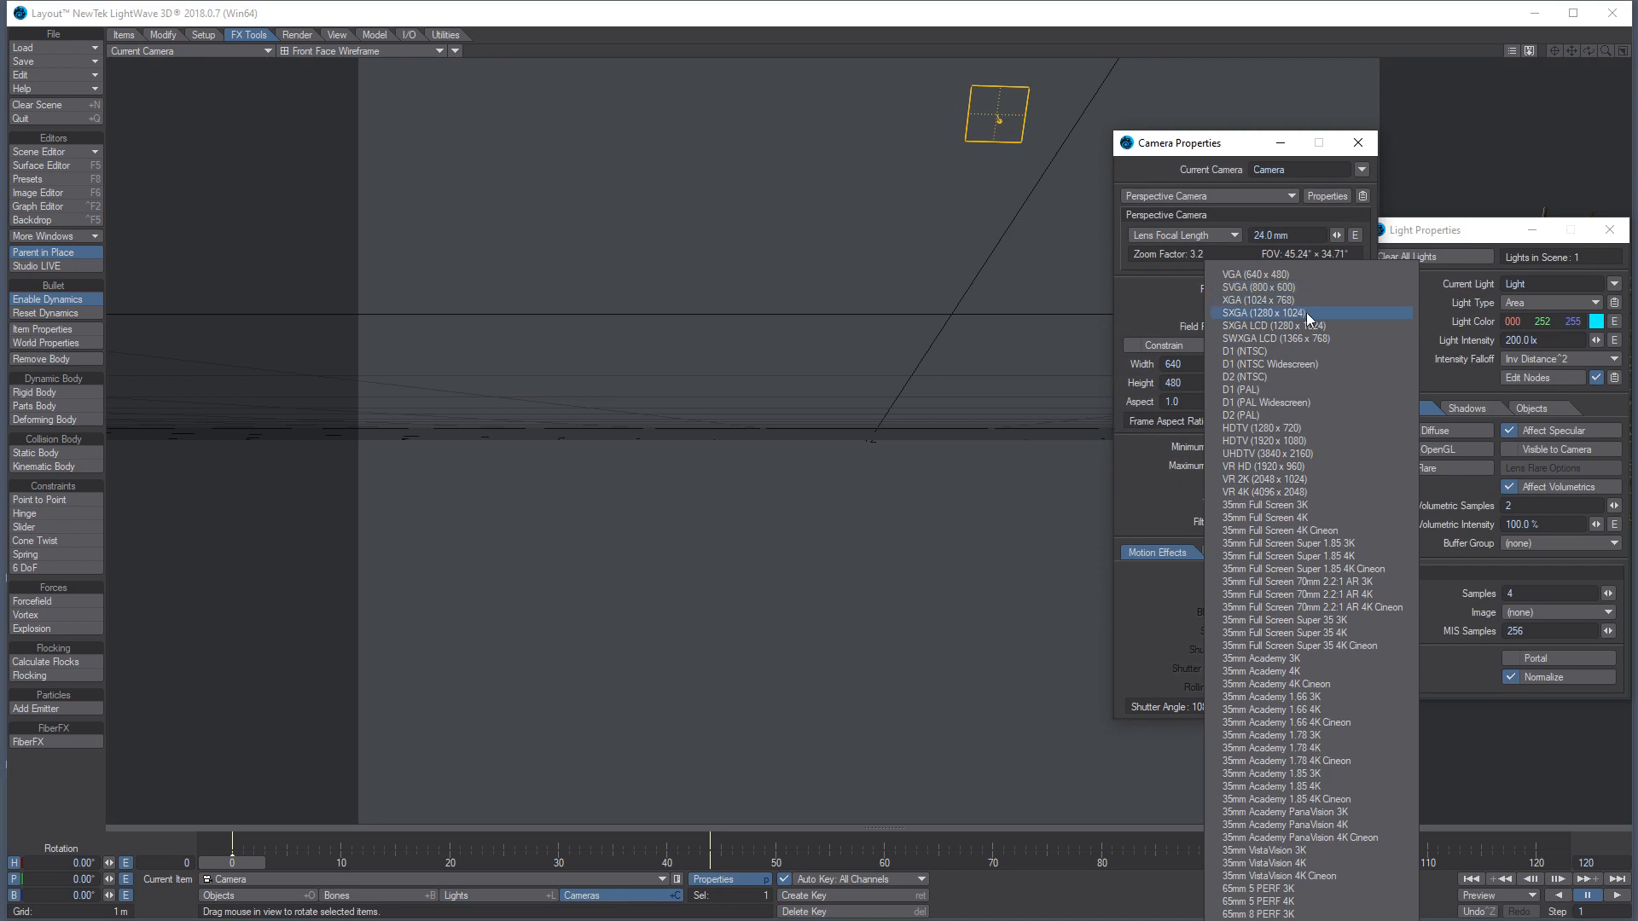
click(1306, 439)
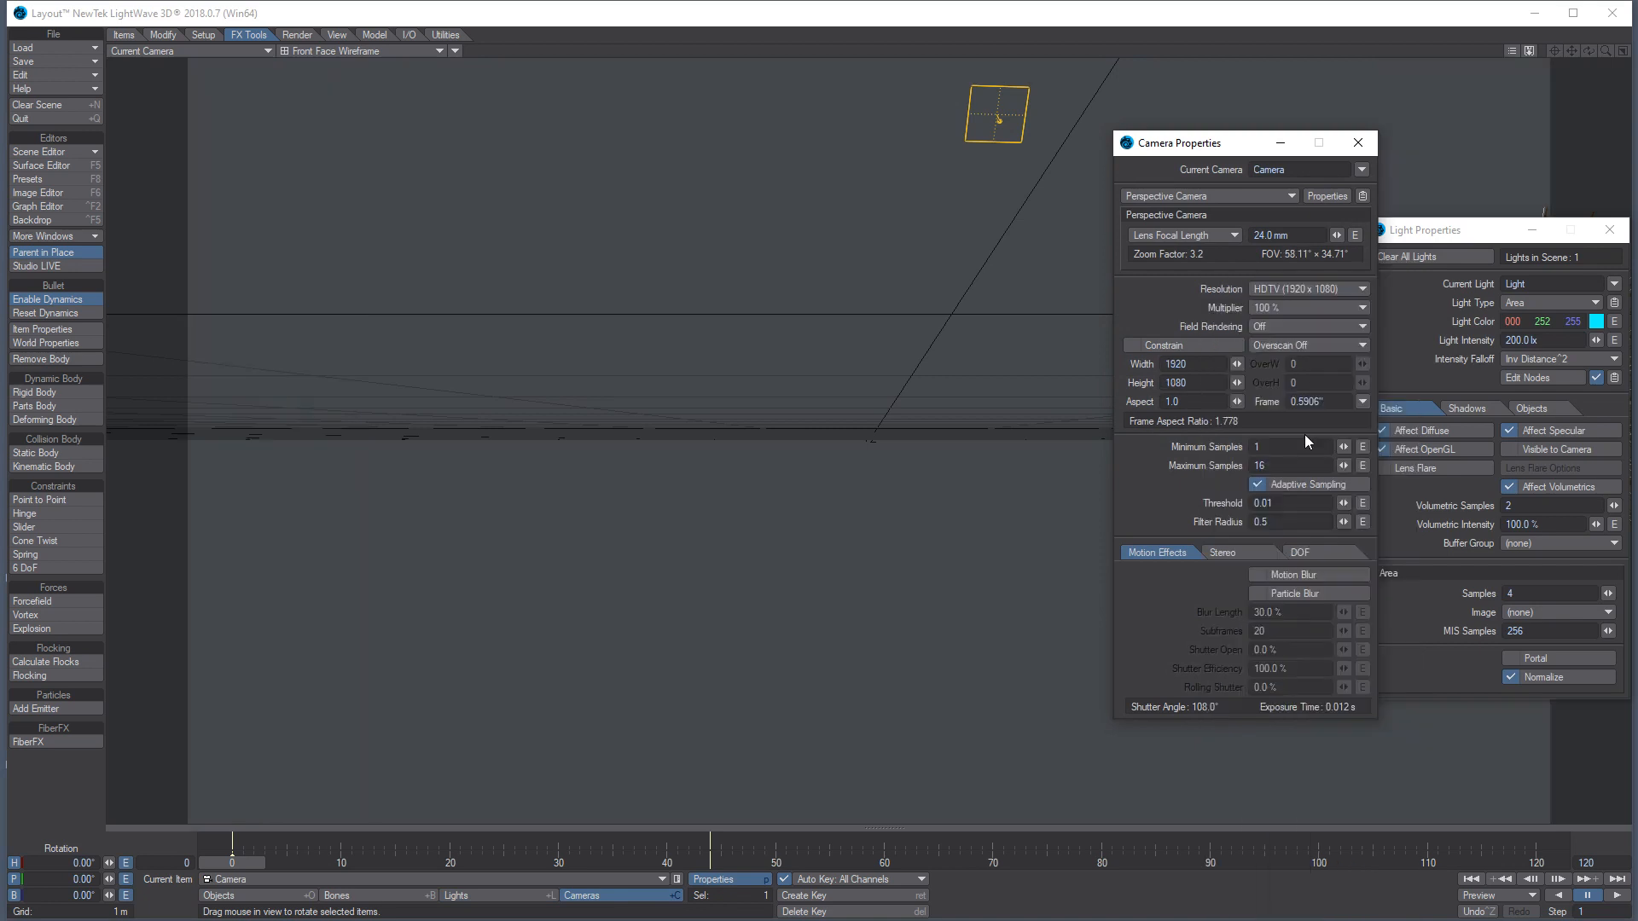
click(1358, 143)
click(1610, 230)
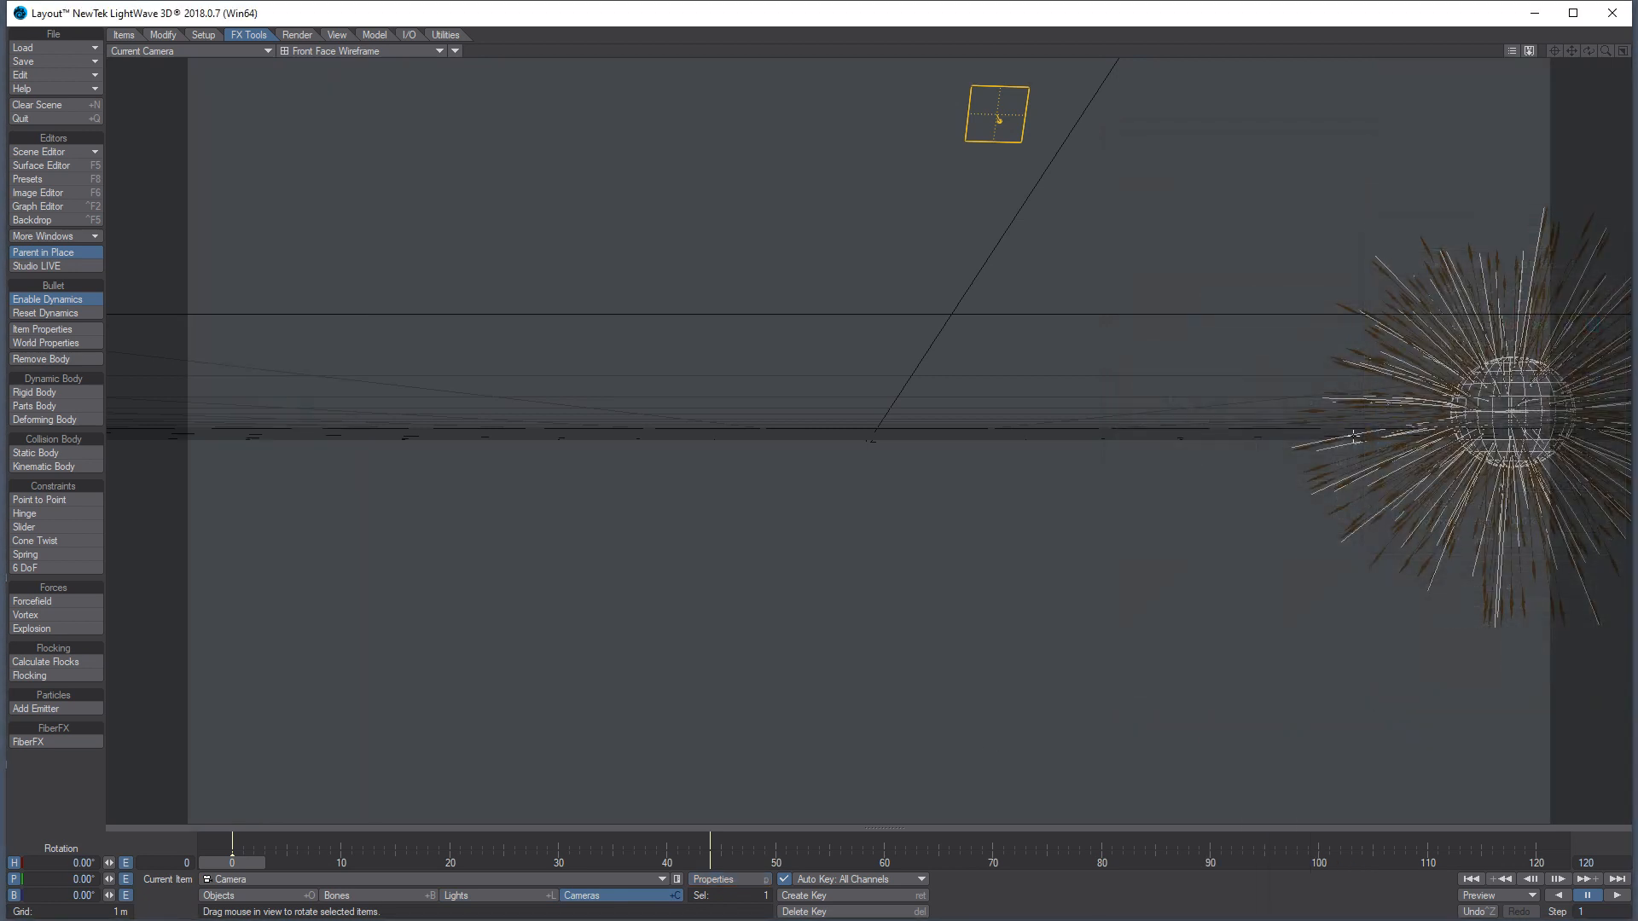
Go to frame 61 and render that single frame
drag(766, 859, 894, 863)
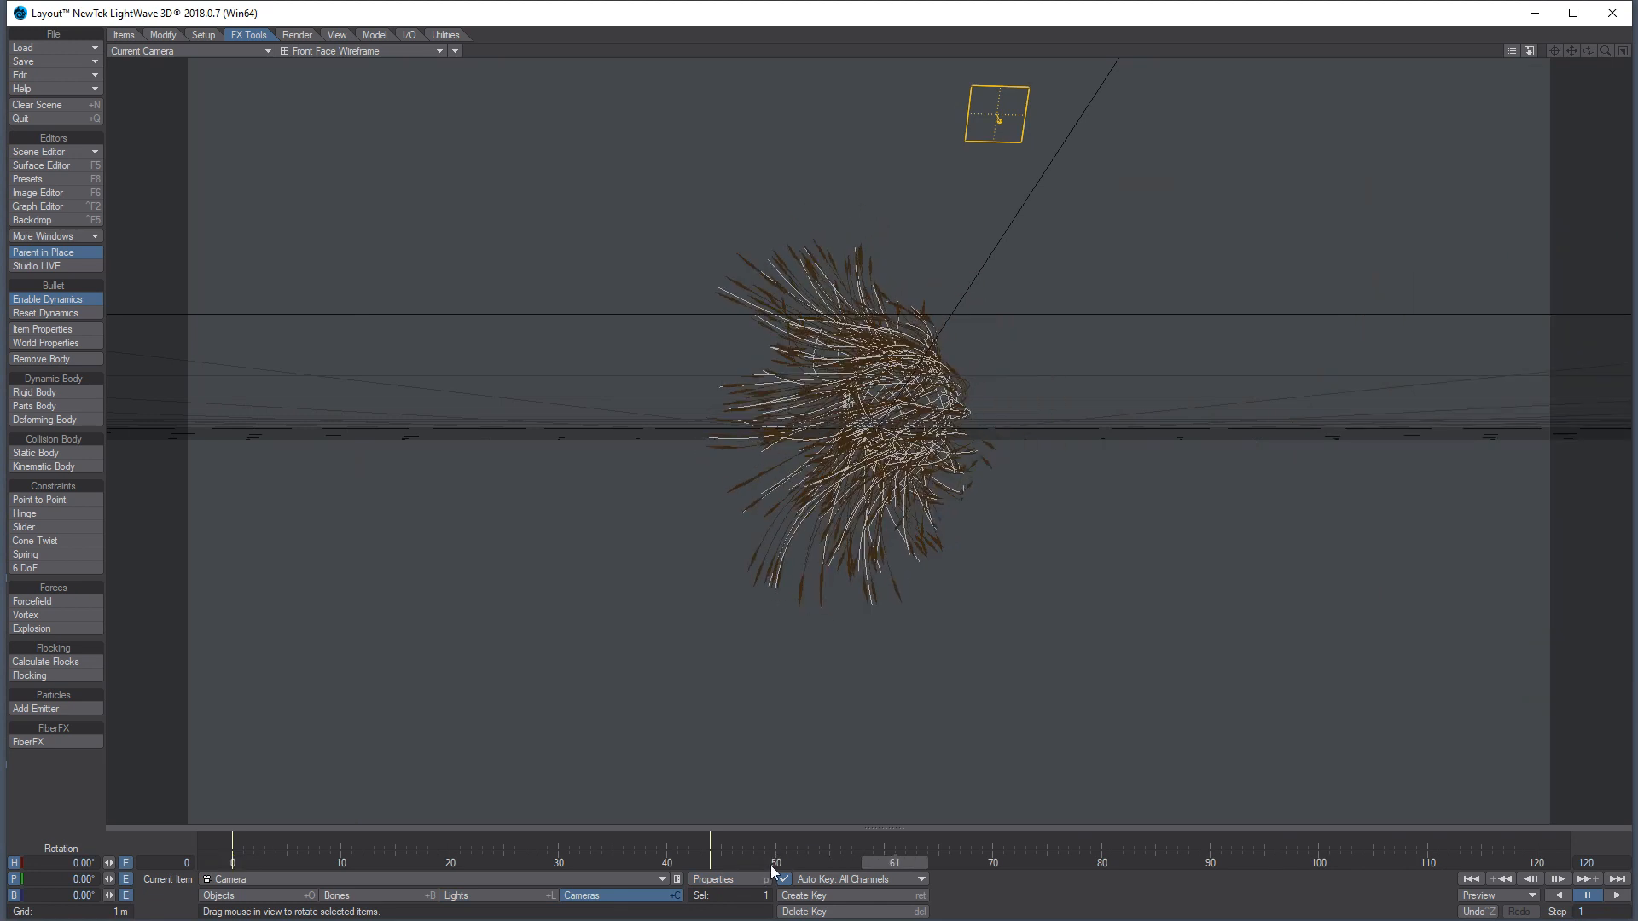
key(F9)
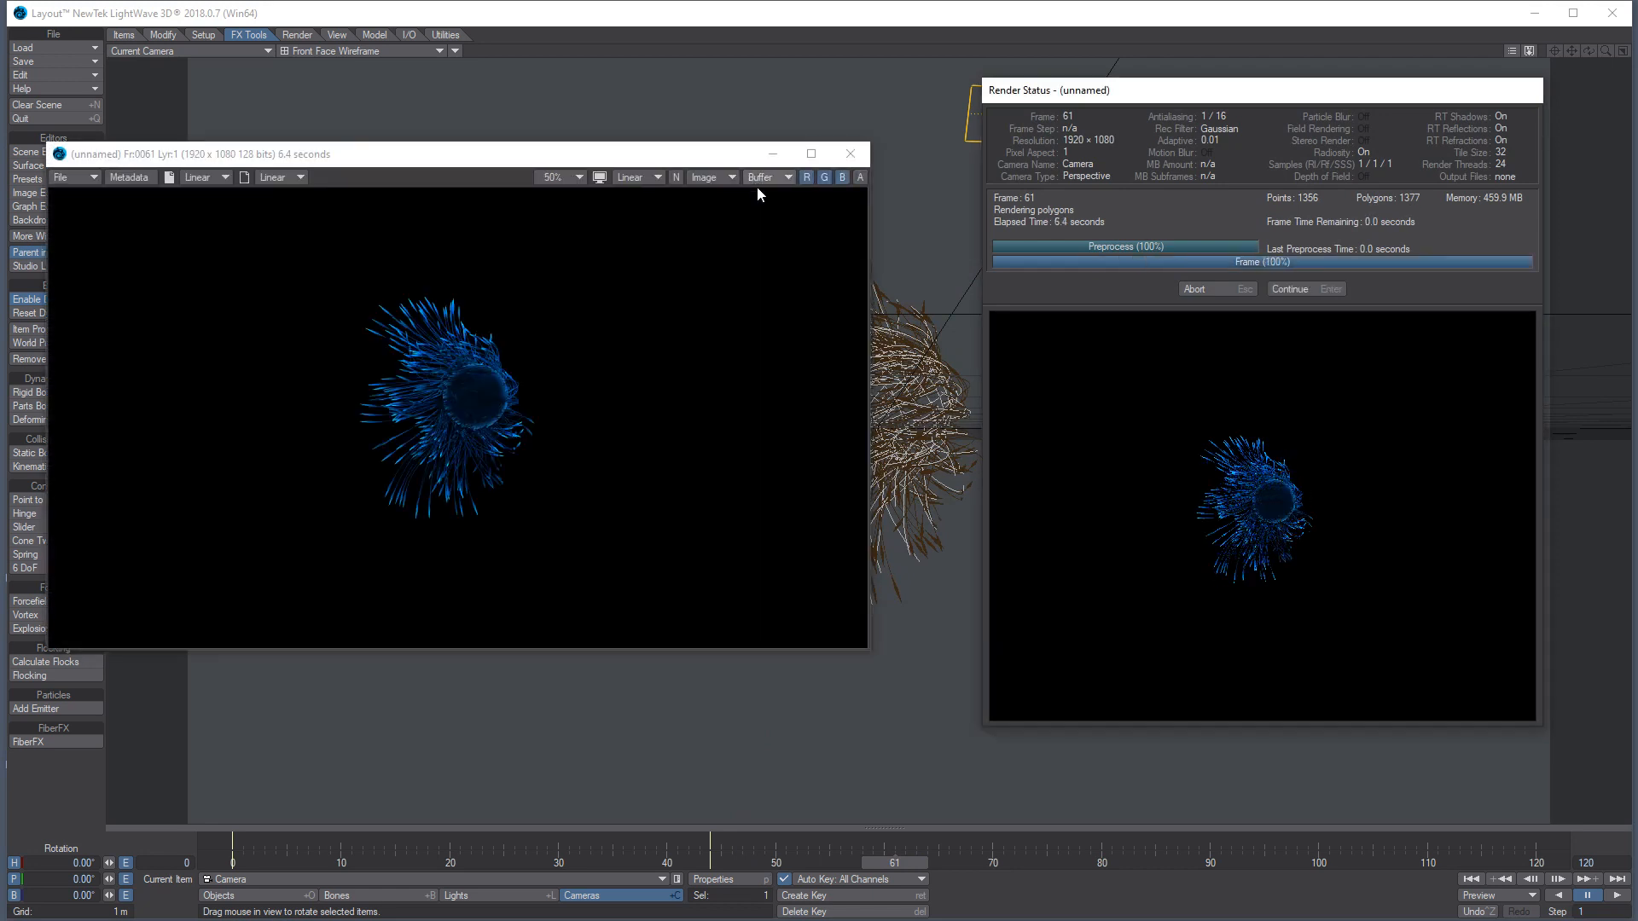
click(1297, 289)
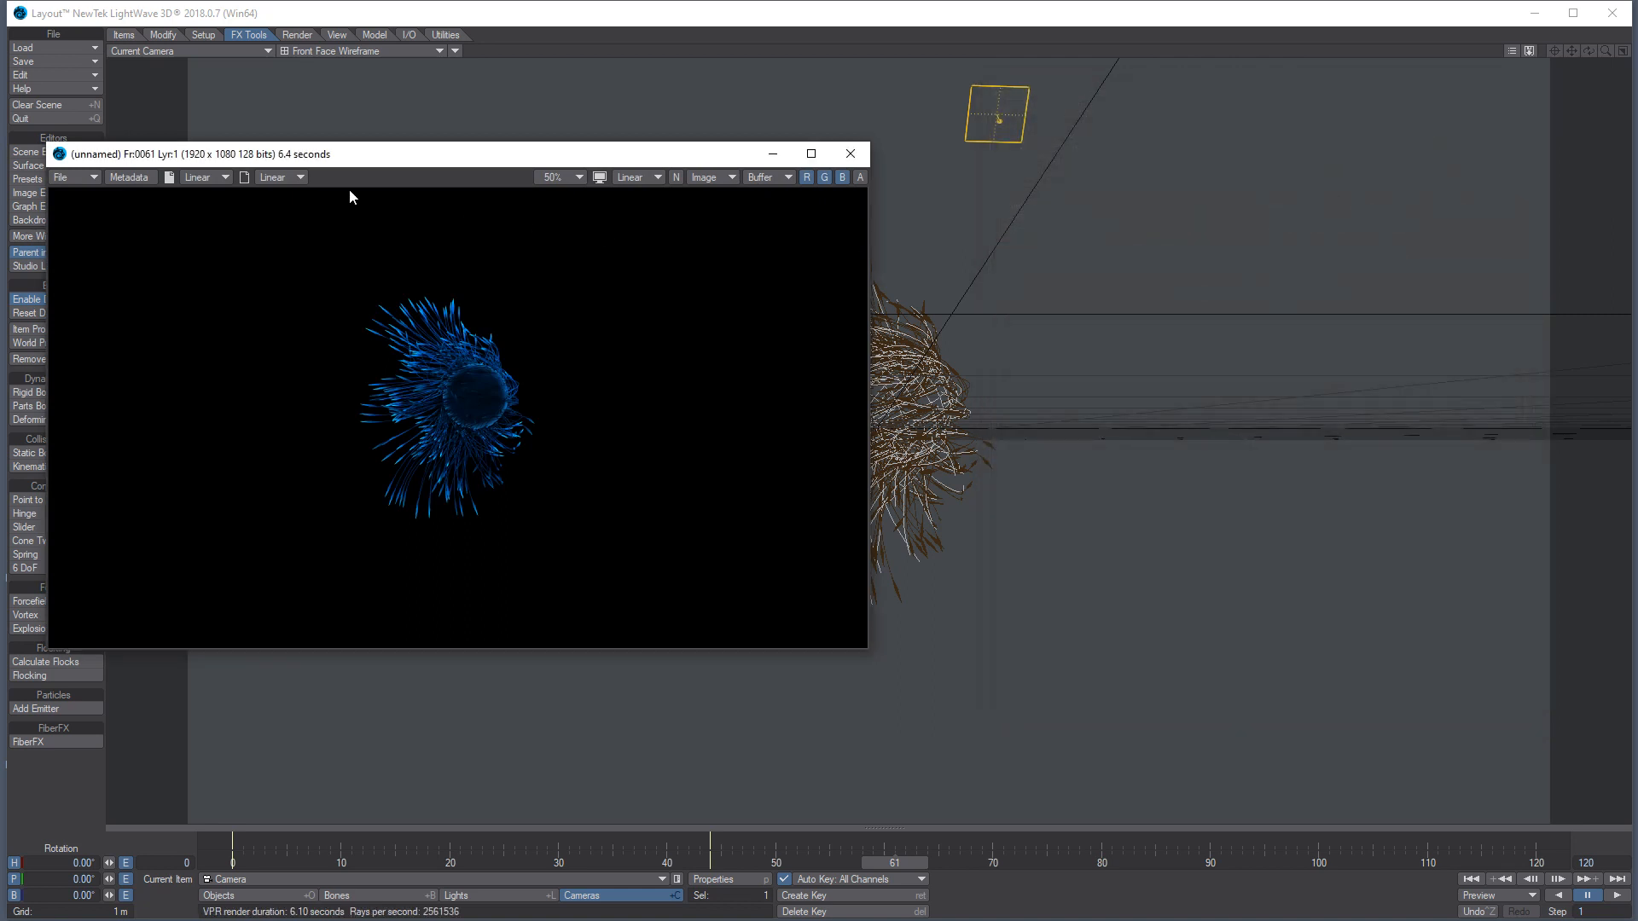
Examine the rendered image at 100% in a maximized viewer, and close it
click(560, 178)
click(568, 198)
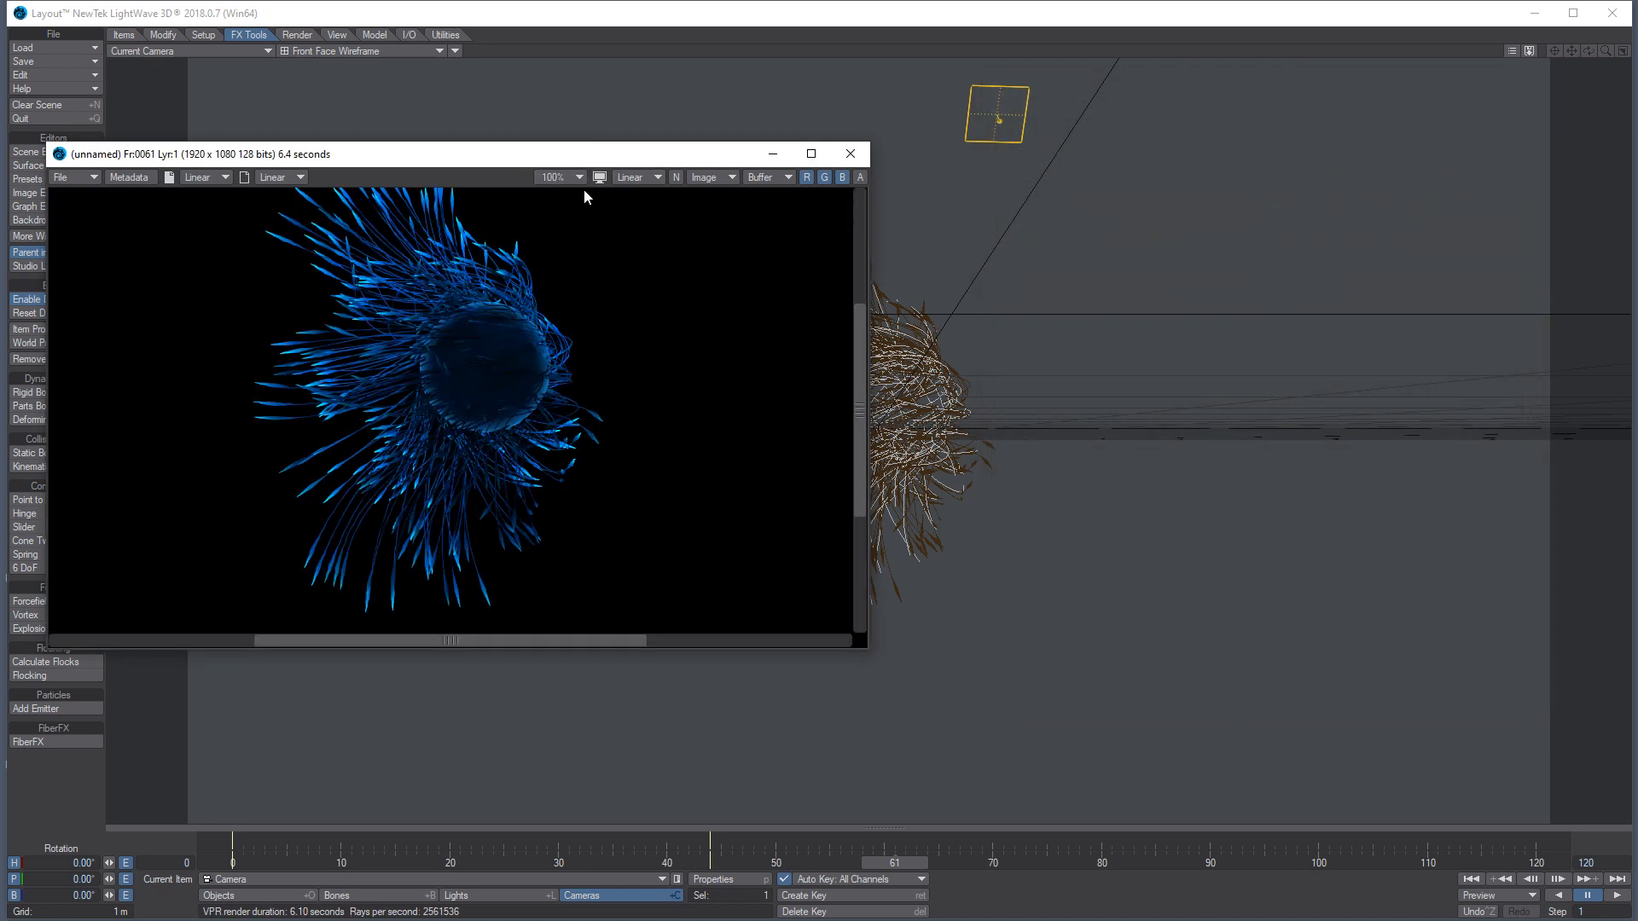
click(811, 154)
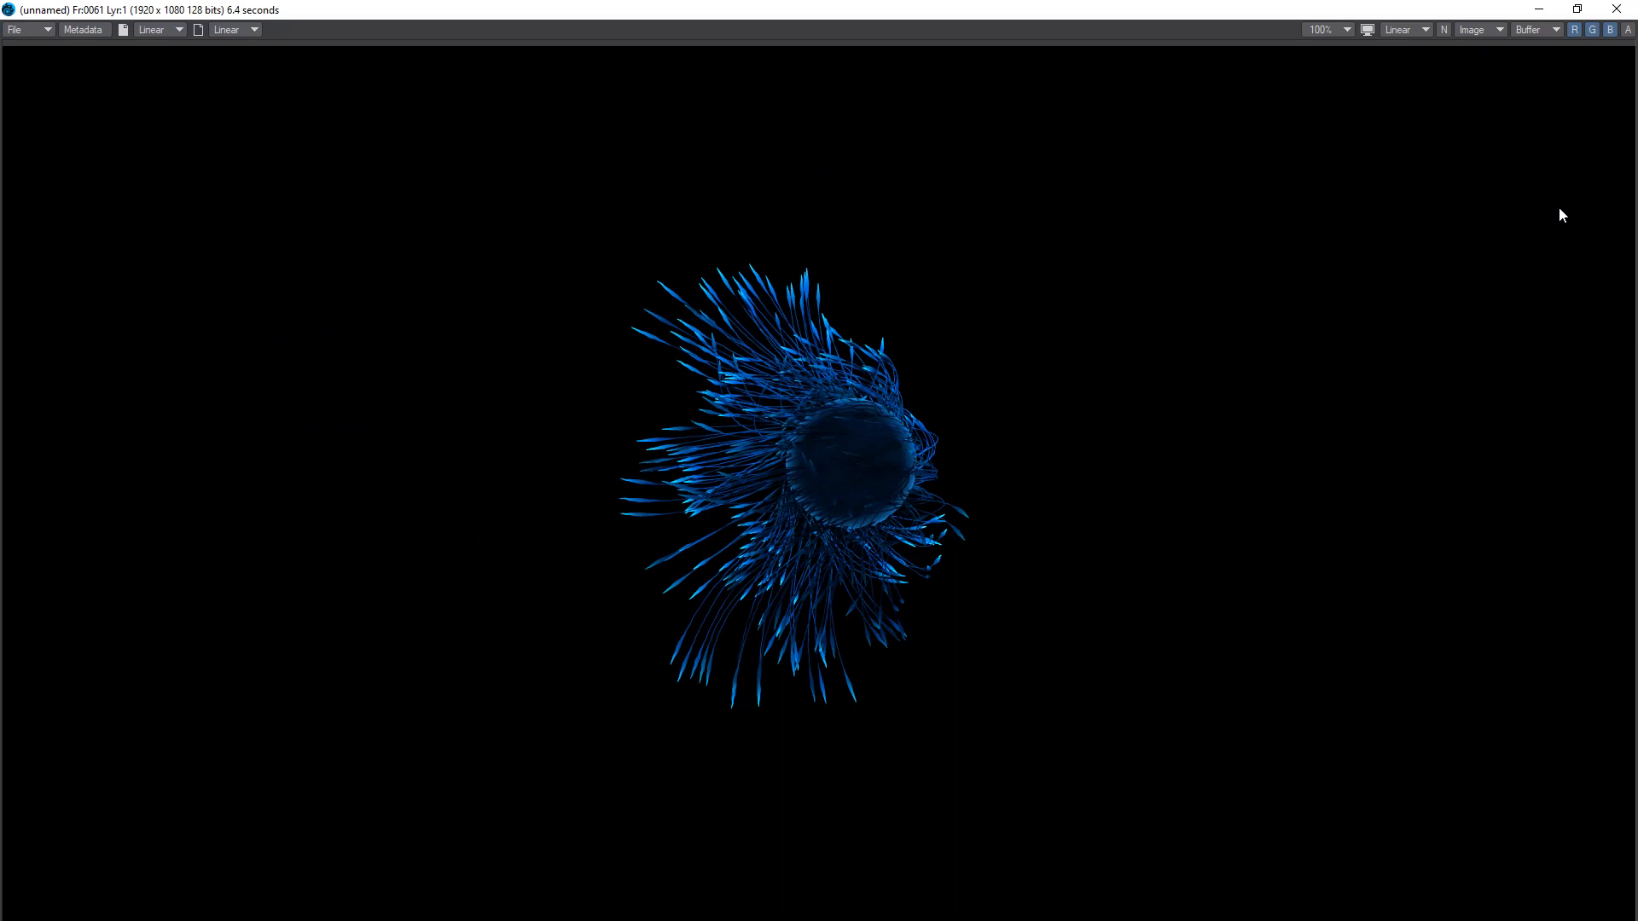
click(1617, 10)
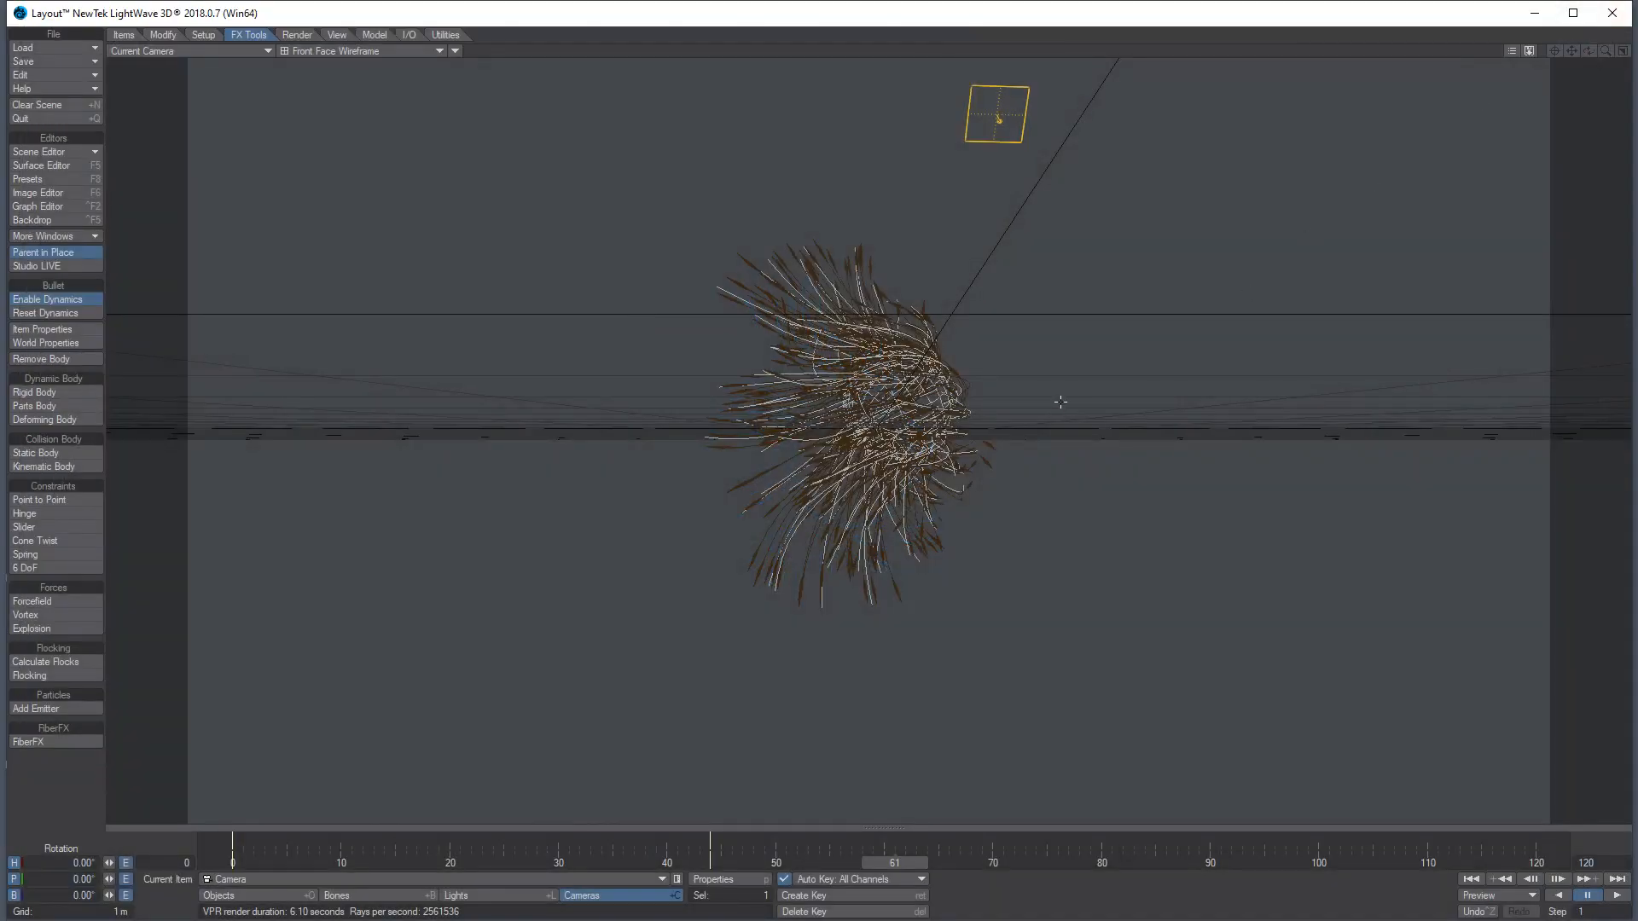